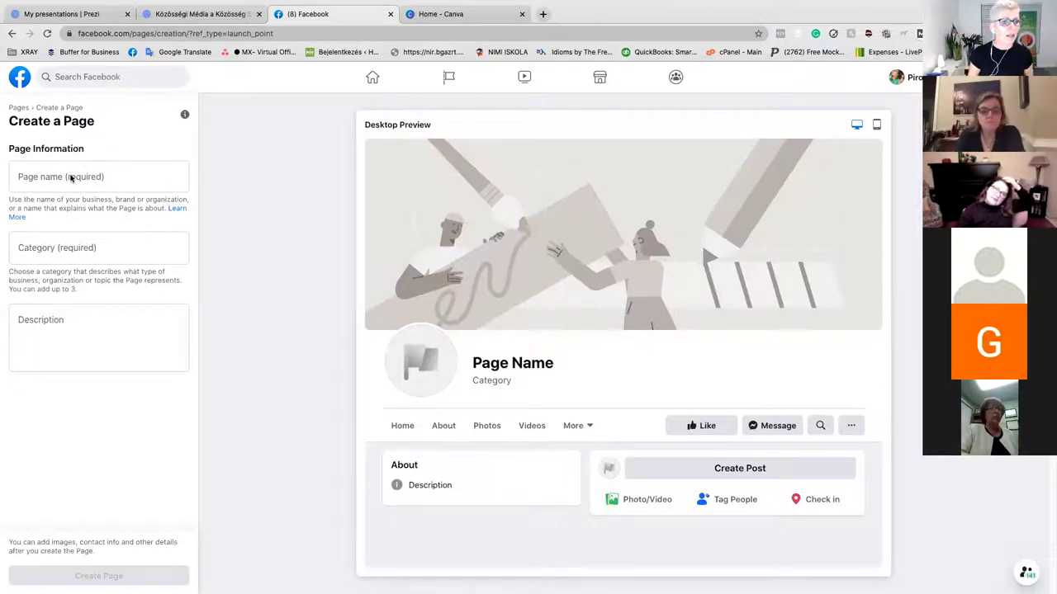
# Enter "Hungarian Community in Margarete Island" as the name of the new Page.
pyautogui.click(107, 182)
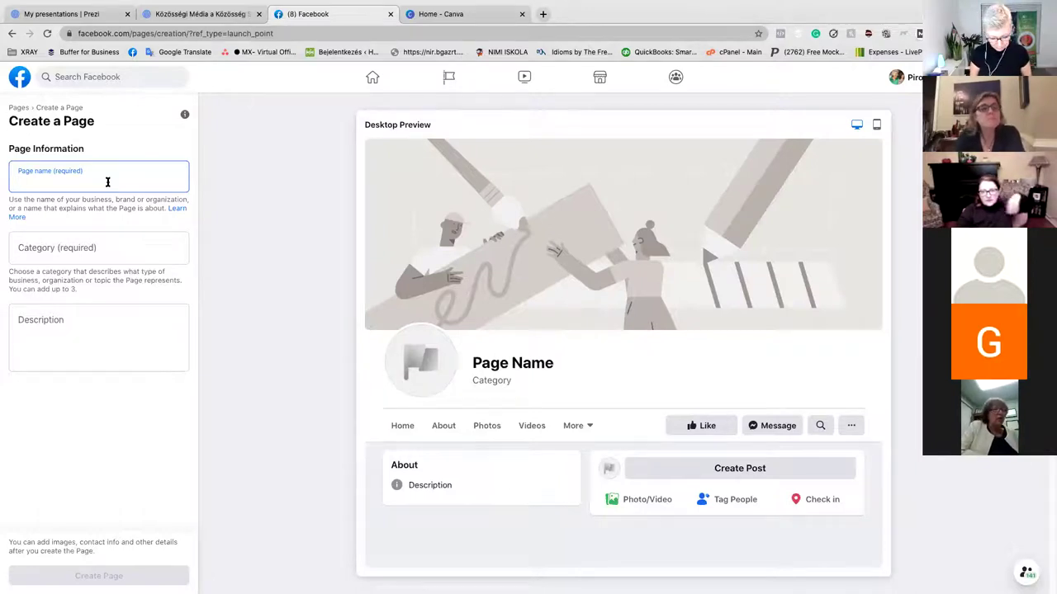
pyautogui.write('Hunga')
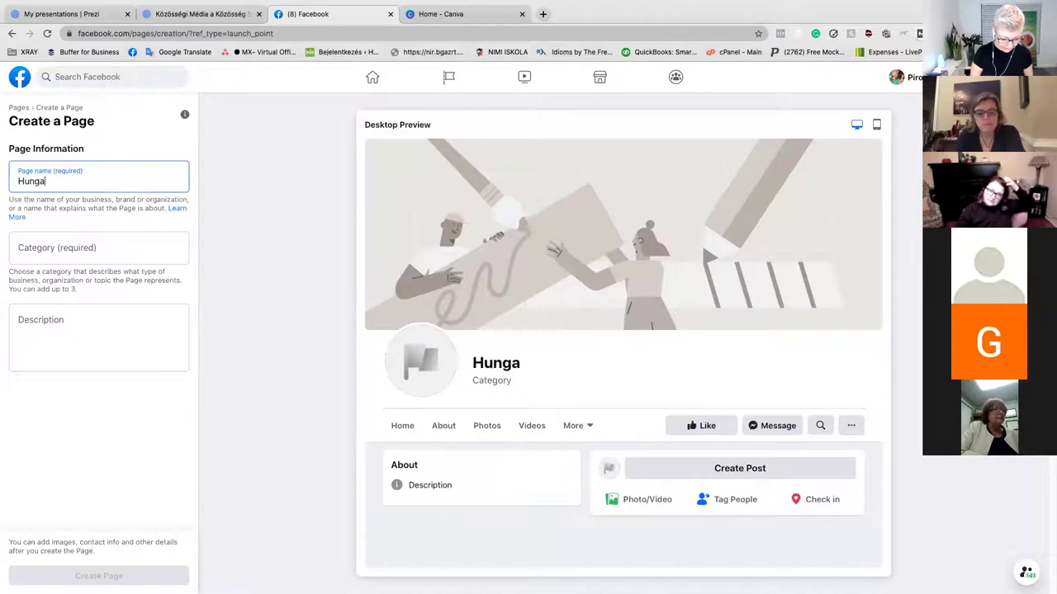
pyautogui.write('rians ')
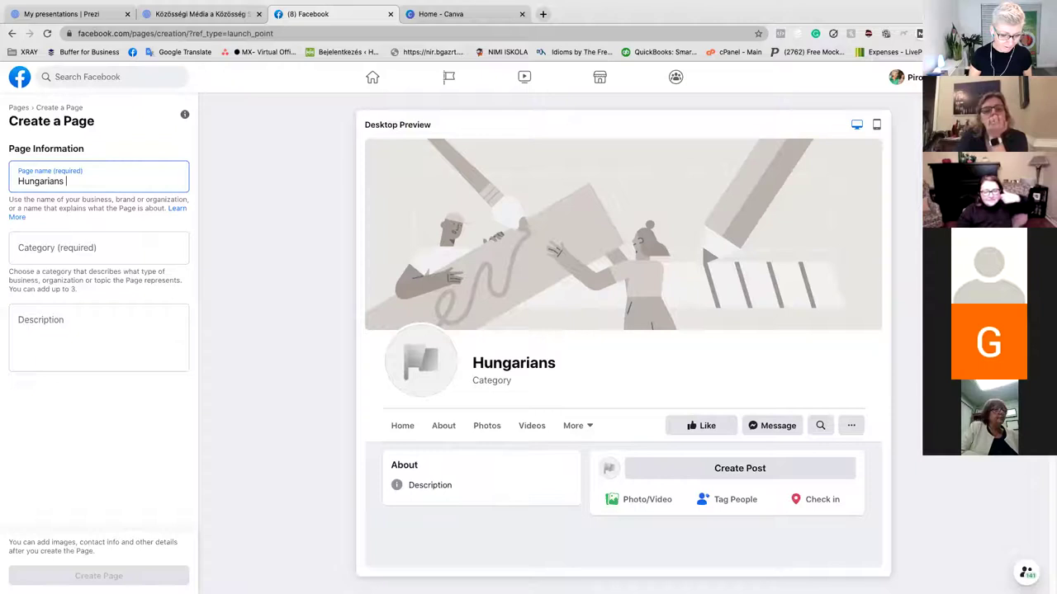
pyautogui.press('BackSpace')
pyautogui.press('BackSpace')
pyautogui.write(' Community in')
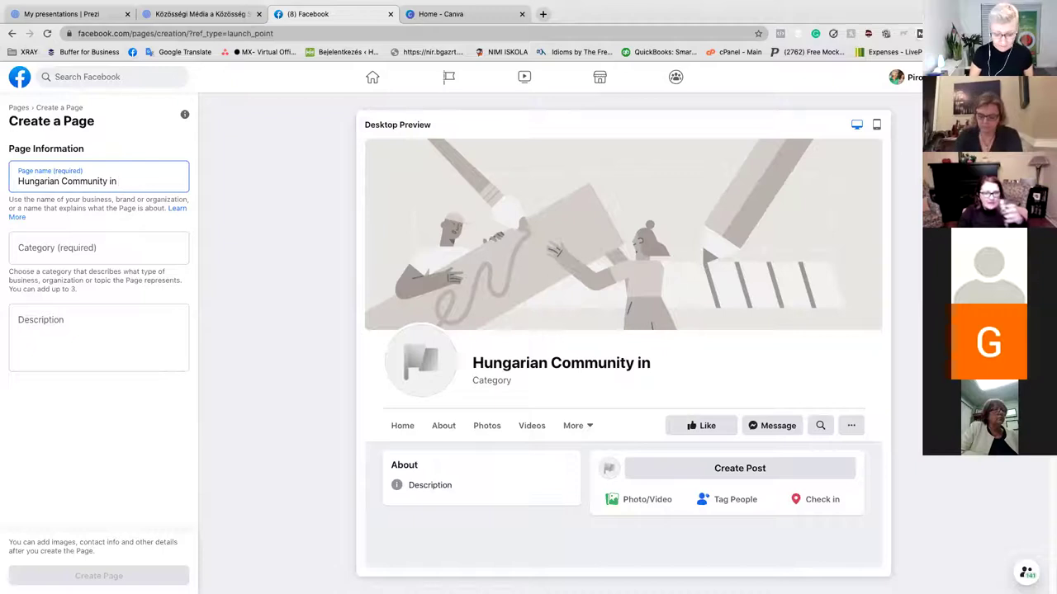
pyautogui.write(' Marg')
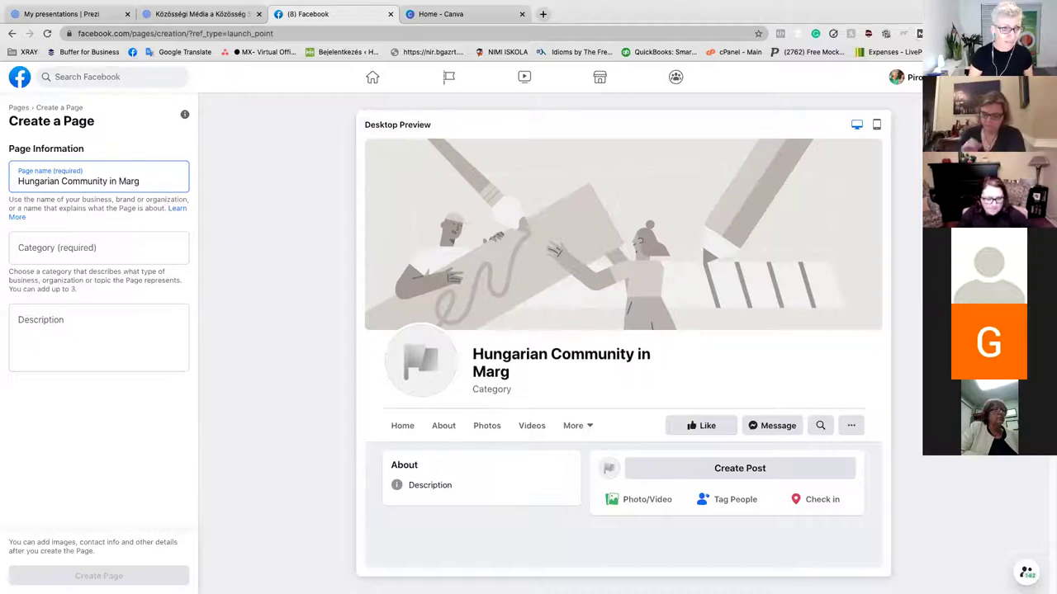
pyautogui.write('are')
pyautogui.press('BackSpace')
pyautogui.press('BackSpace')
pyautogui.press('BackSpace')
pyautogui.write('a')
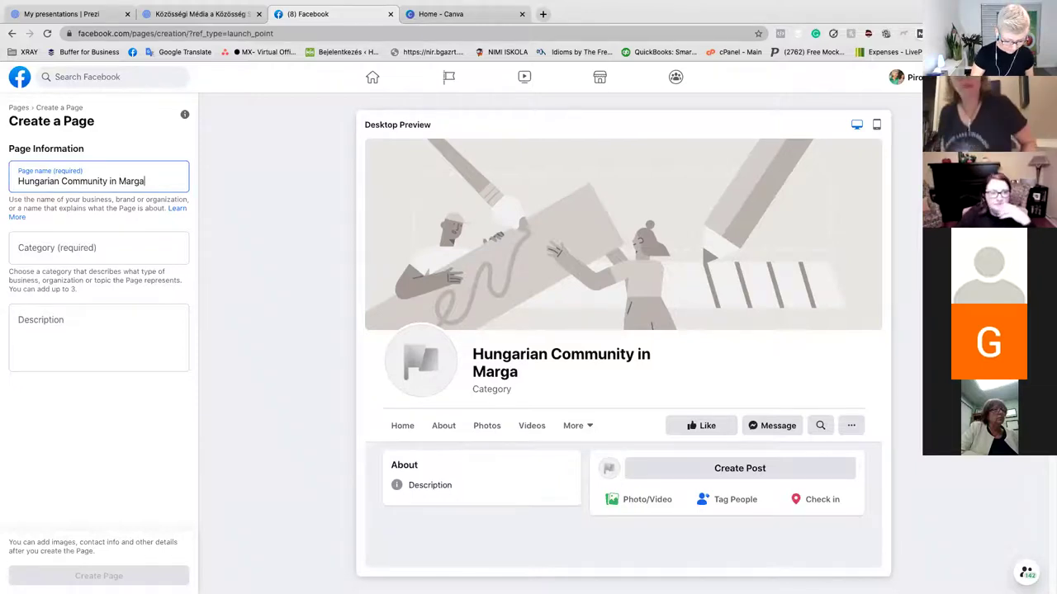
pyautogui.write('rete')
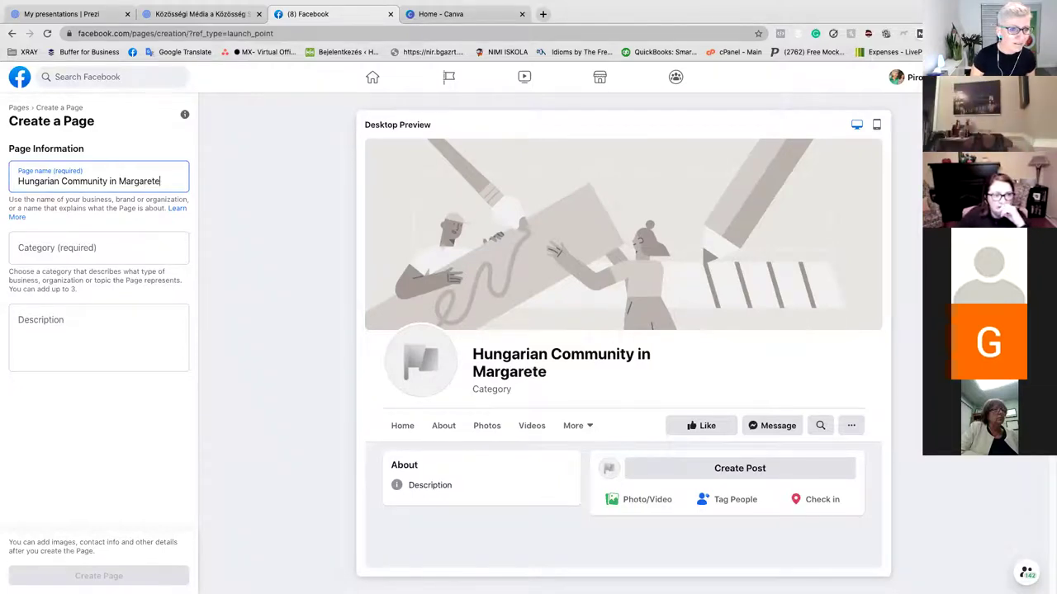
pyautogui.write(' Island')
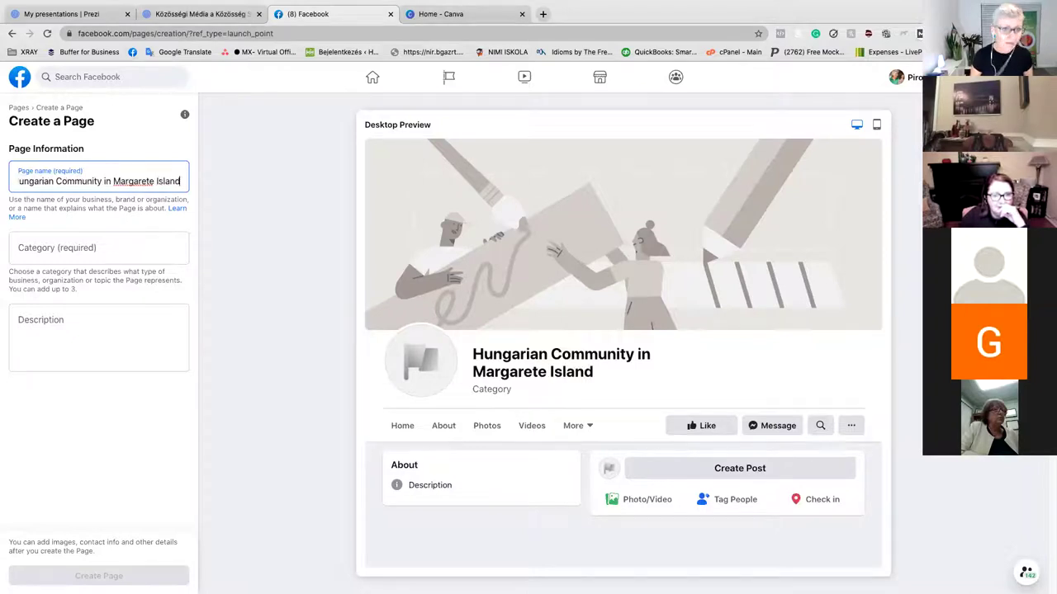
# Correct the spelling of "Margarete" to "Margaret" in the Page name.
pyautogui.rightClick(136, 182)
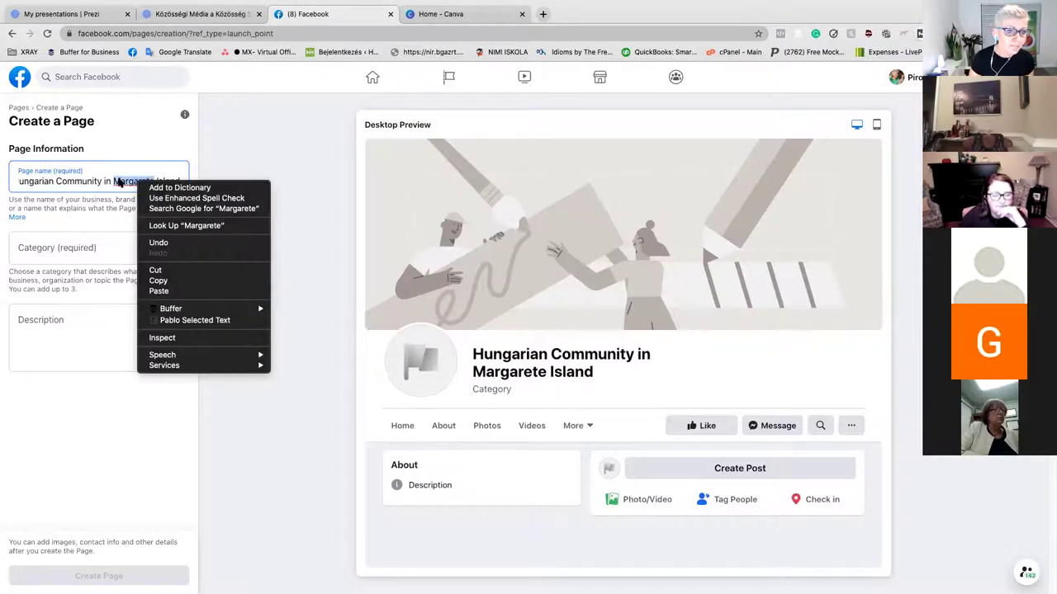
pyautogui.click(162, 177)
pyautogui.rightClick(141, 179)
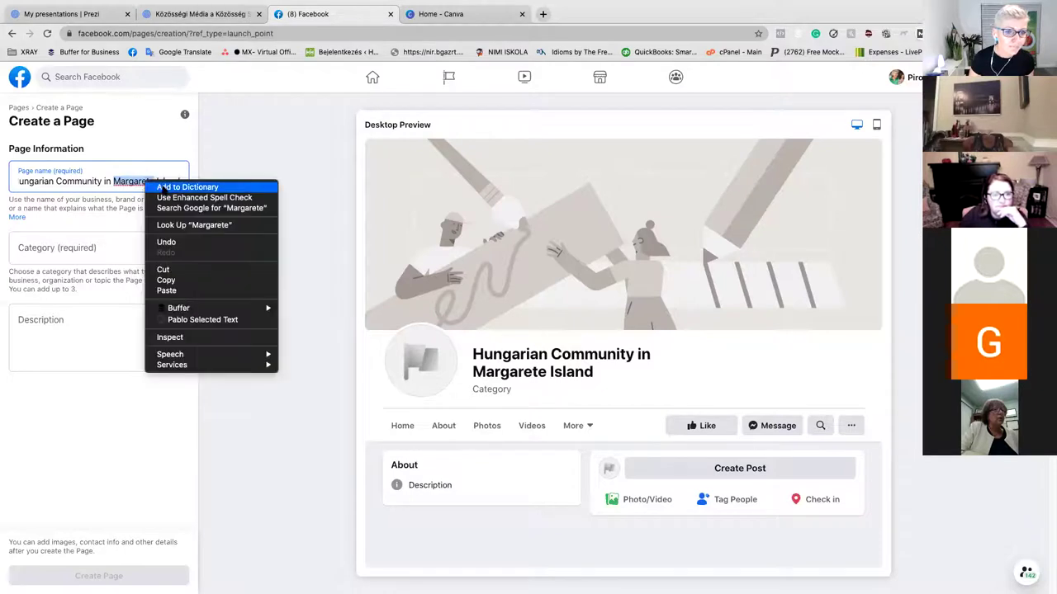
pyautogui.click(160, 179)
pyautogui.click(153, 181)
pyautogui.press('BackSpace')
pyautogui.press('BackSpace')
pyautogui.press('BackSpace')
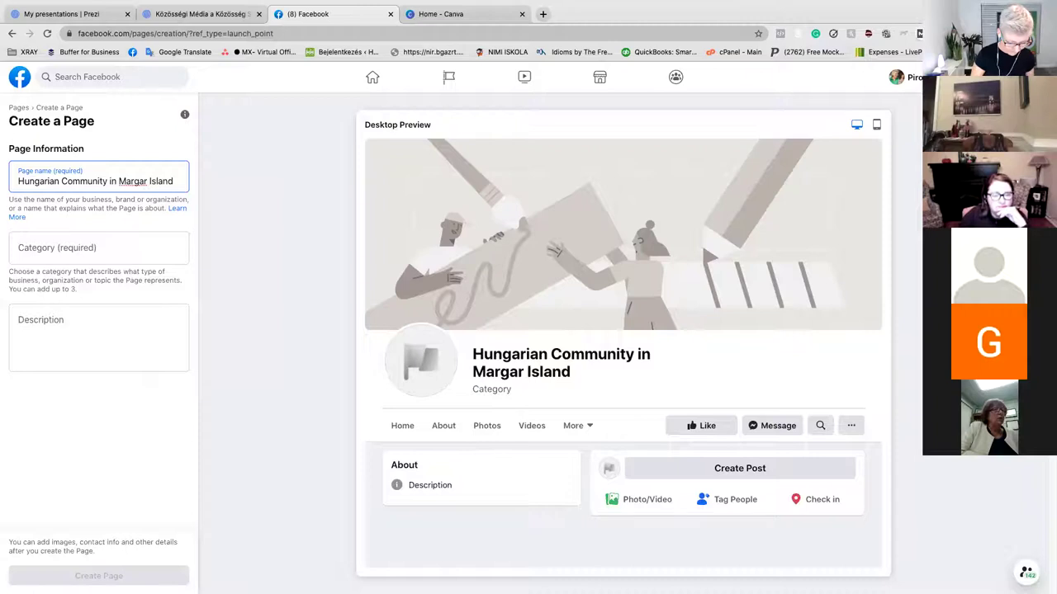
pyautogui.write('et')
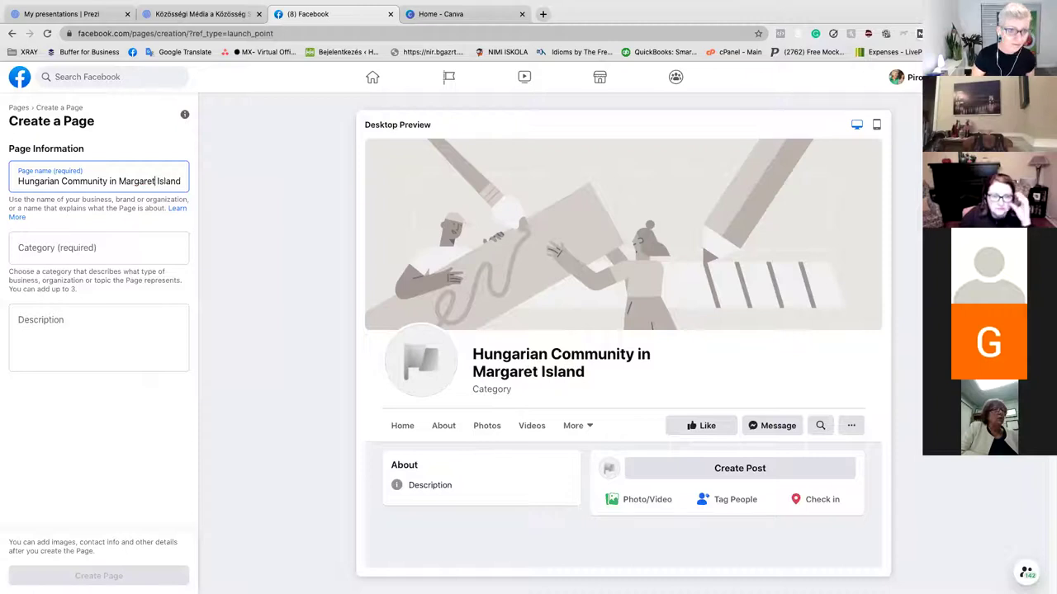
# Assign the categories Nonprofit Organization and Not a Business to the Page.
pyautogui.click(56, 243)
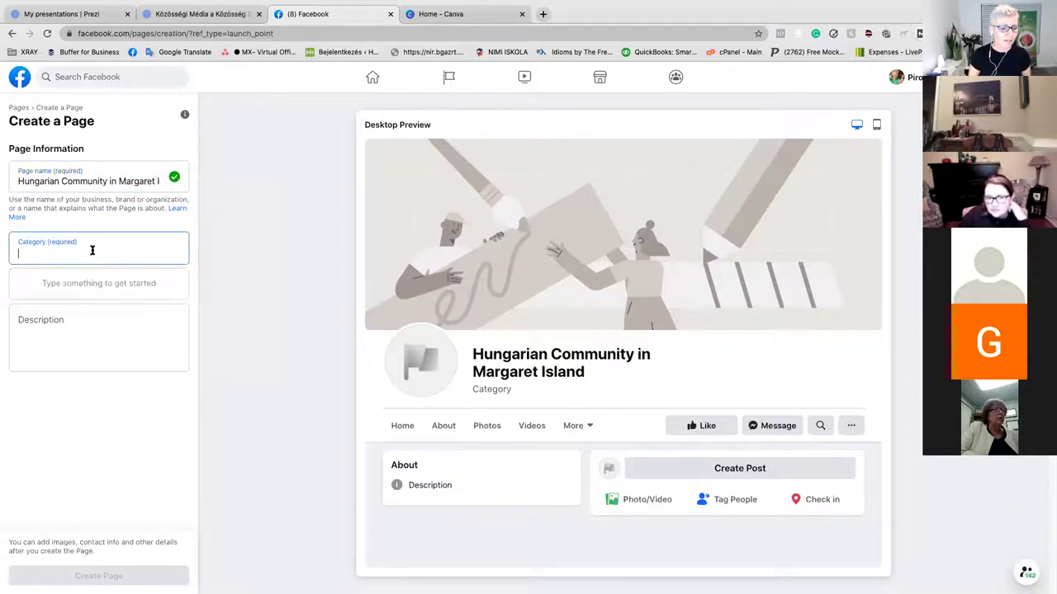
pyautogui.write('non')
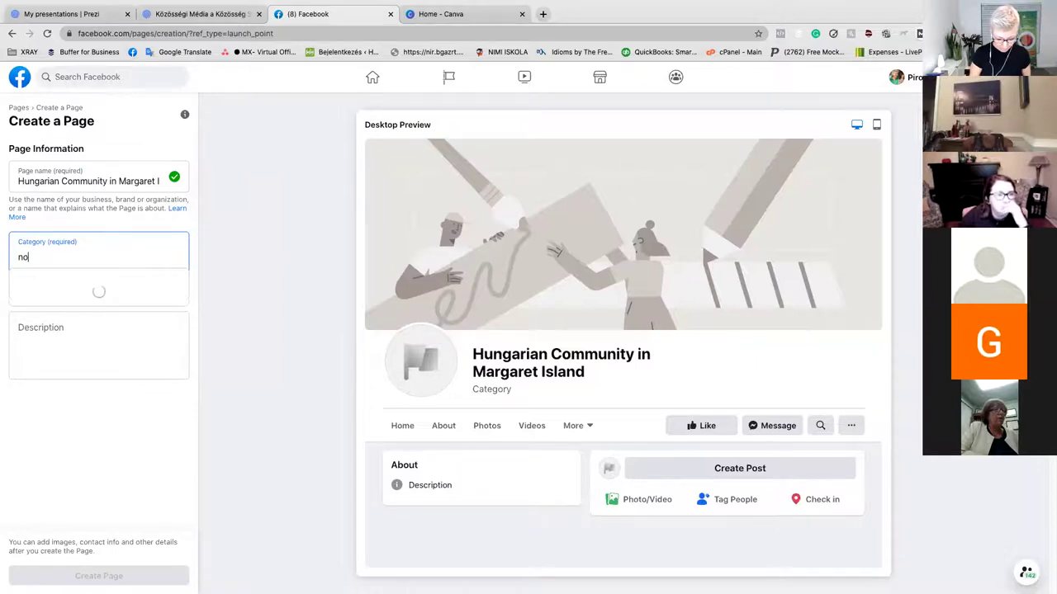
pyautogui.click(91, 318)
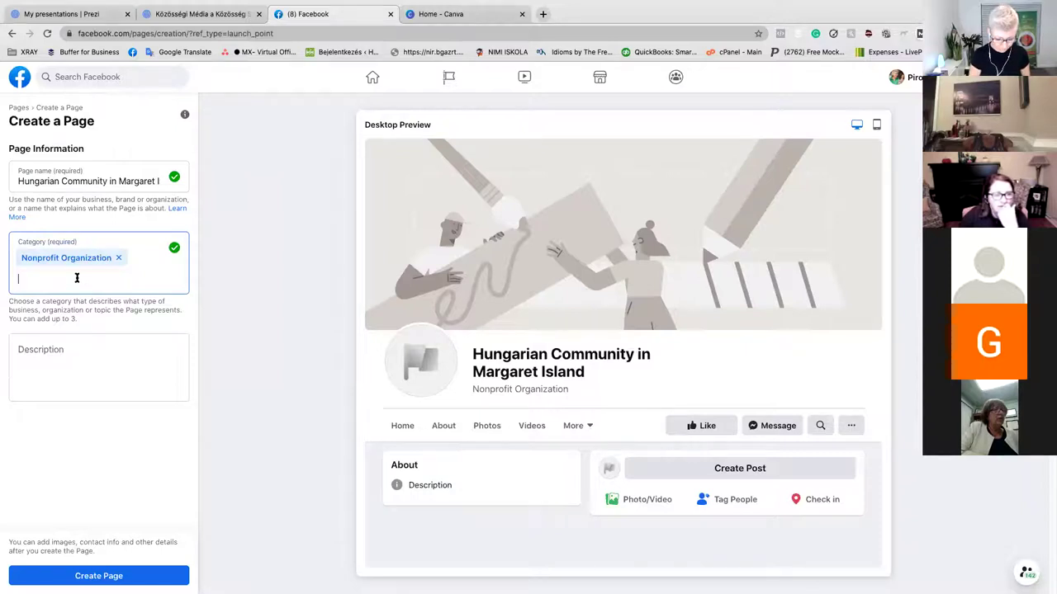
pyautogui.write('no')
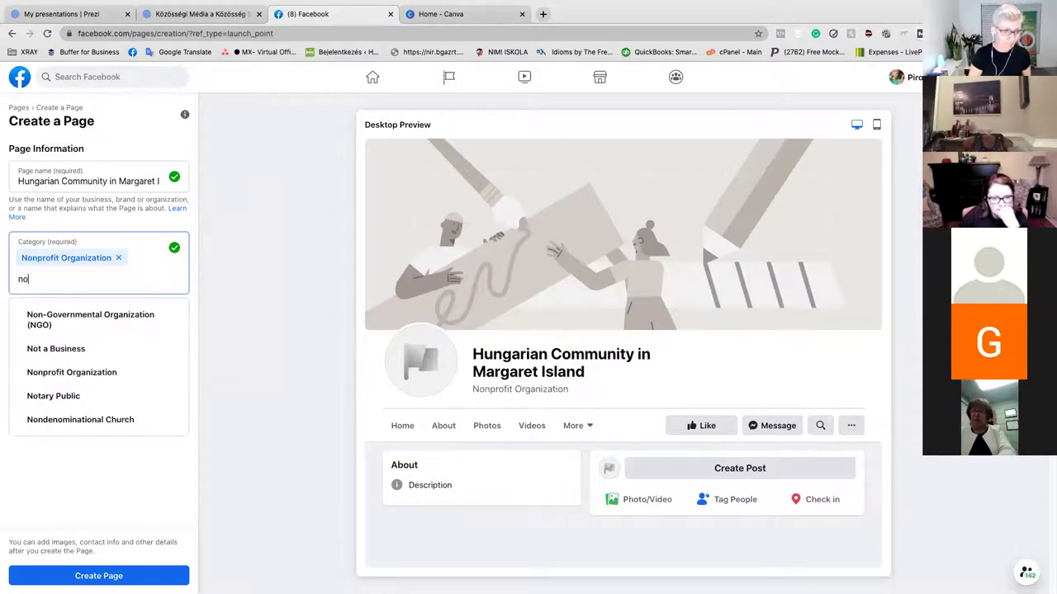
pyautogui.click(80, 351)
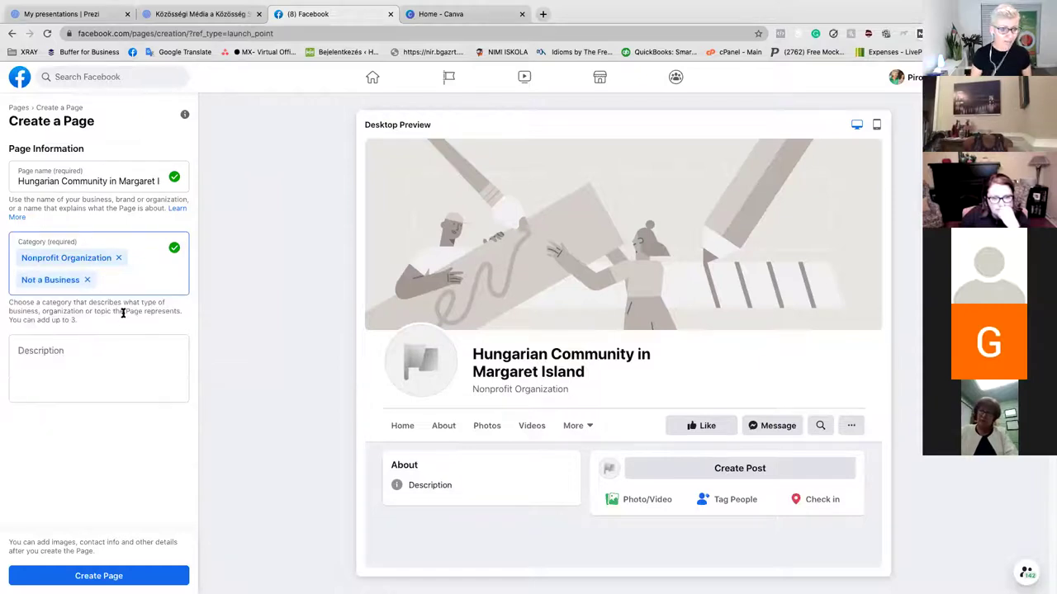
# Fill in the description with the placeholder text "kjhdshgiohgiohrfhrjoiiohjfdn" and create the Page.
pyautogui.click(81, 368)
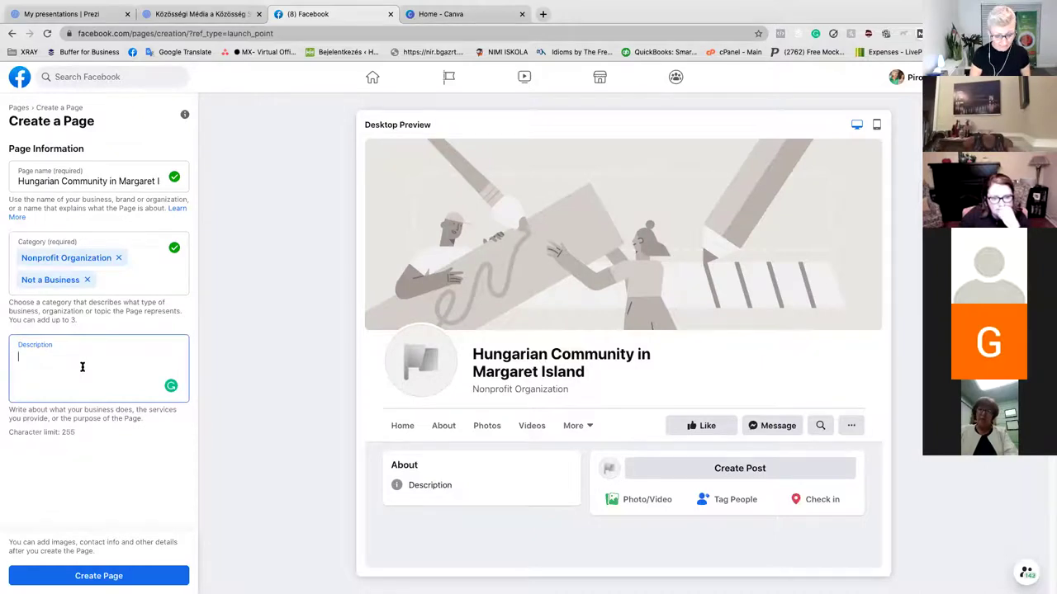
pyautogui.write('kjhdshgiohiorhfhrjoiiohjfdn')
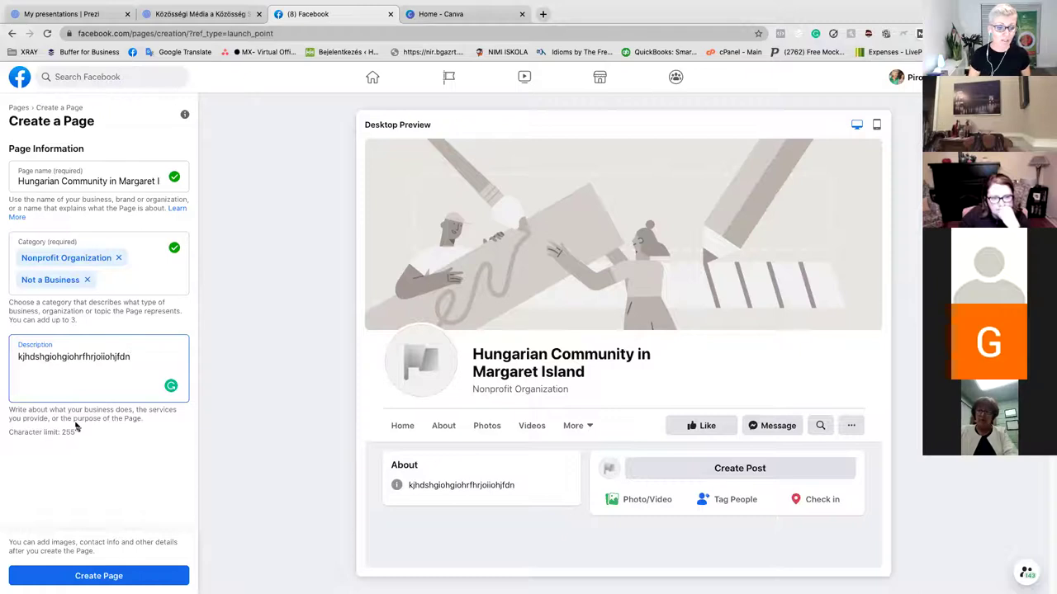
pyautogui.click(98, 576)
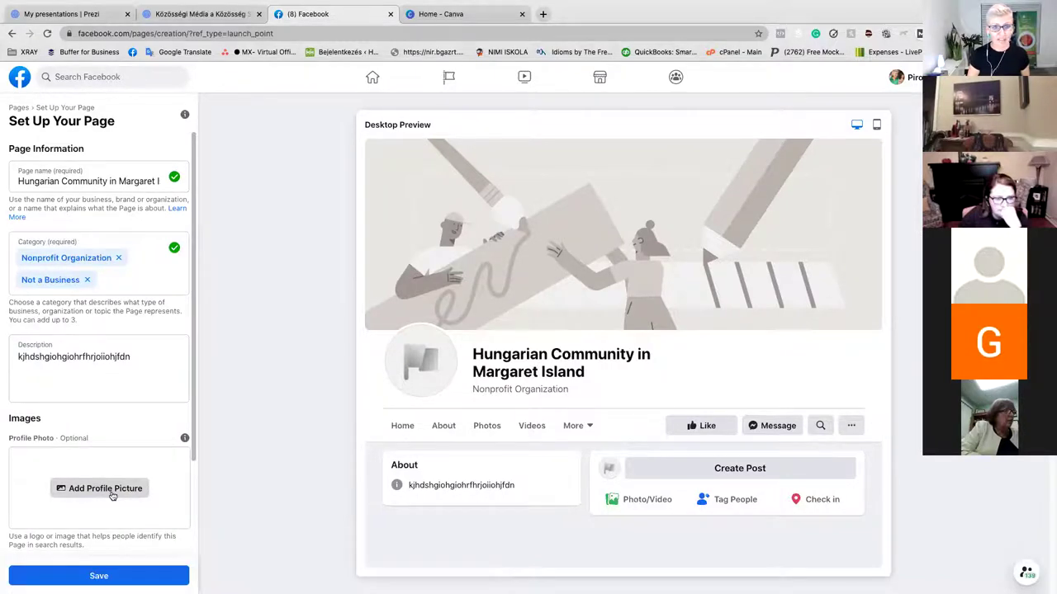
pyautogui.click(114, 494)
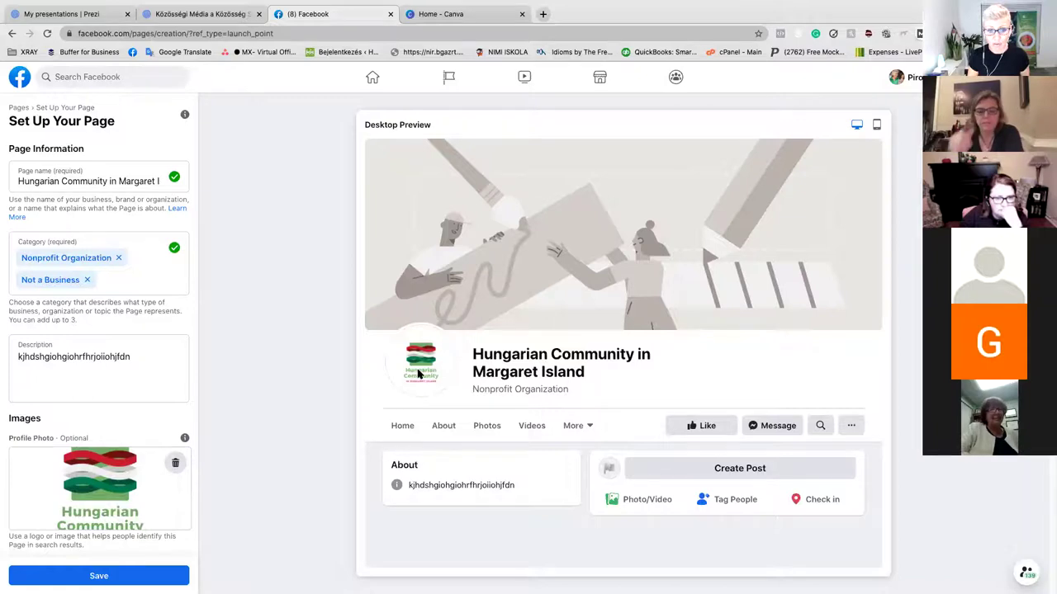
pyautogui.scroll(-3, 193, 418)
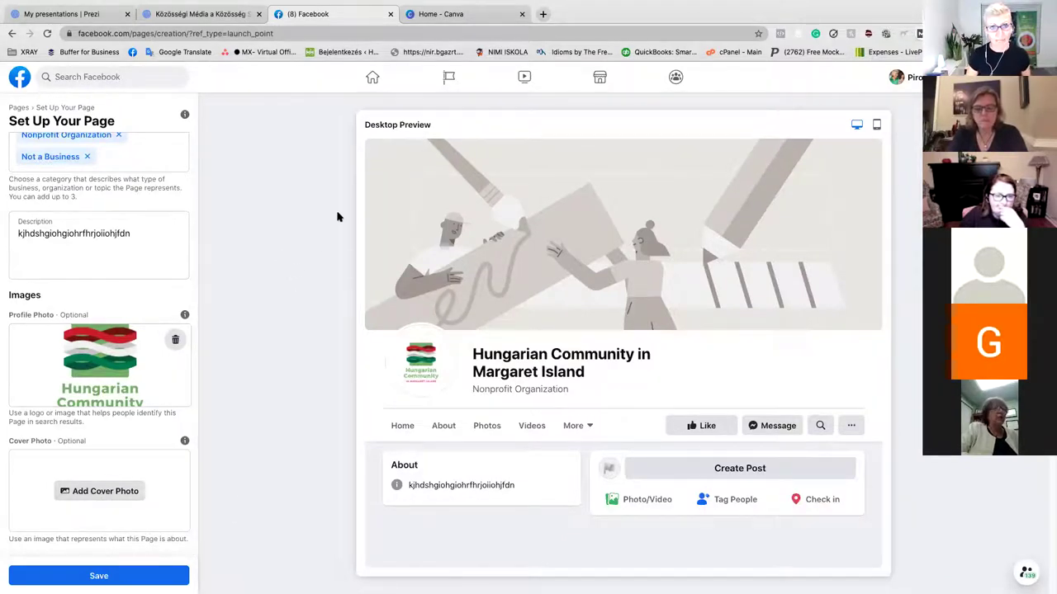
# Switch to Canva, search for "face" and open the Facebook Cover templates.
pyautogui.click(421, 18)
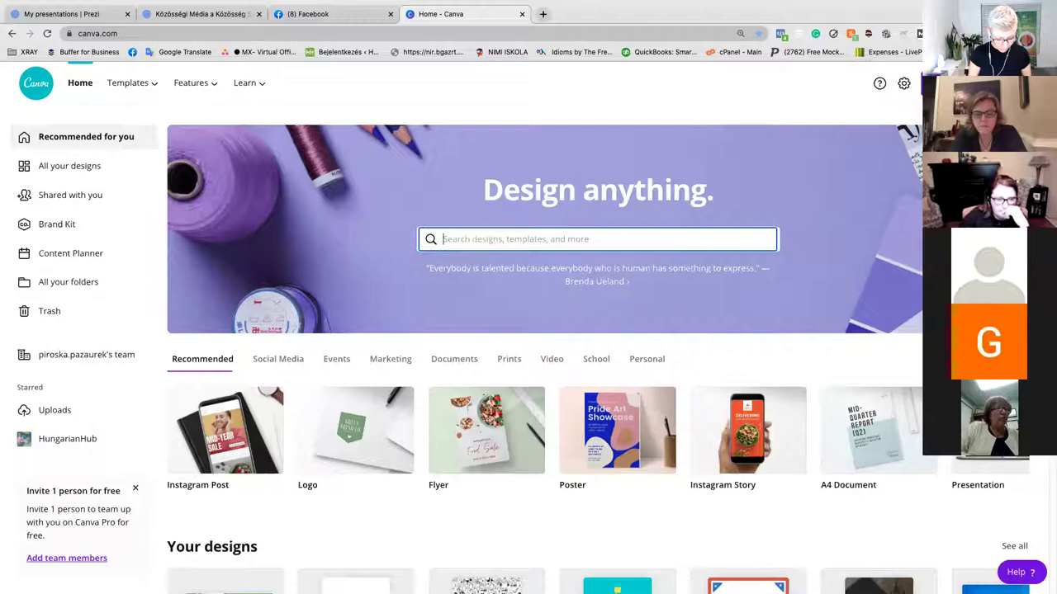
pyautogui.write('face')
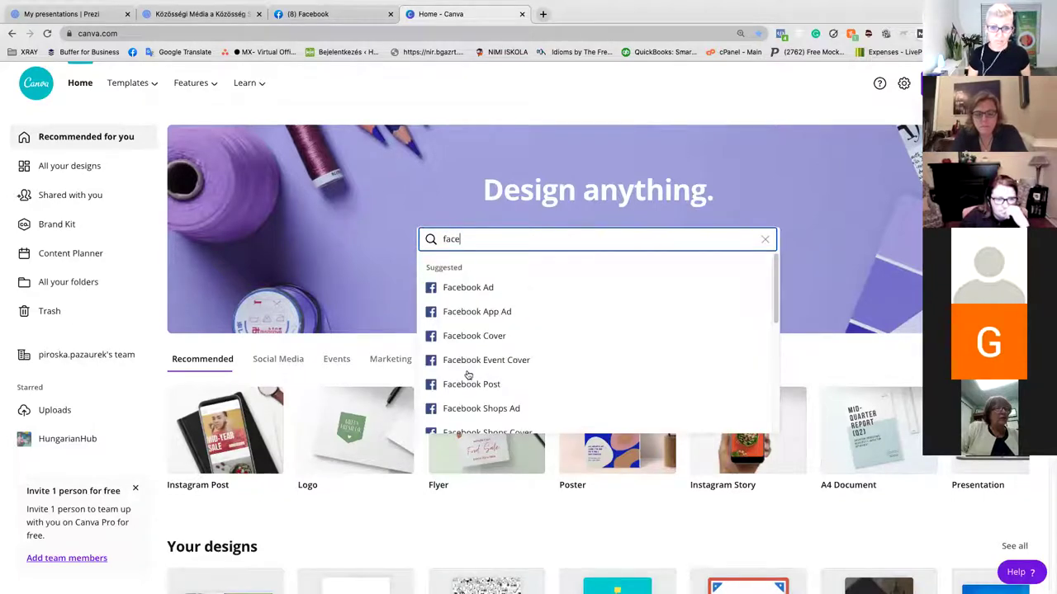
pyautogui.click(496, 340)
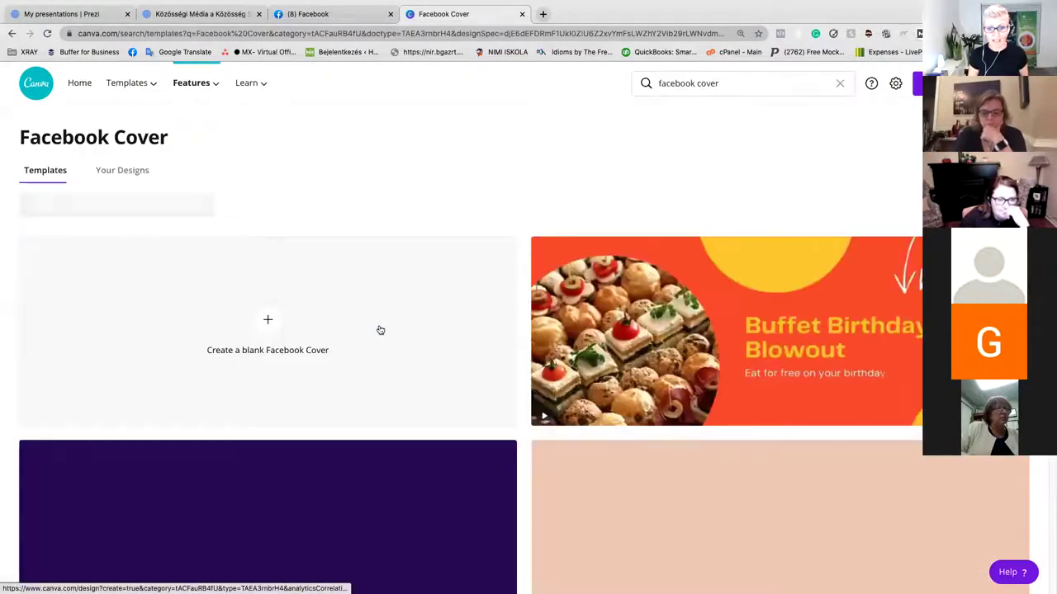
# Browse the Facebook Cover templates to examine the available designs for a Page cover photo.
pyautogui.scroll(-6, 380, 330)
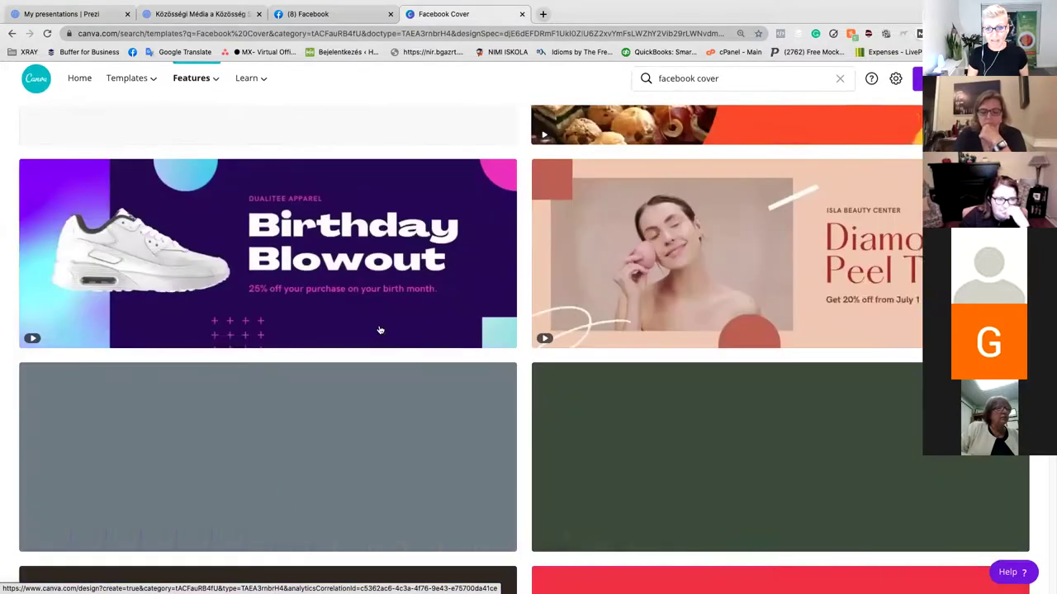
pyautogui.scroll(2, 379, 330)
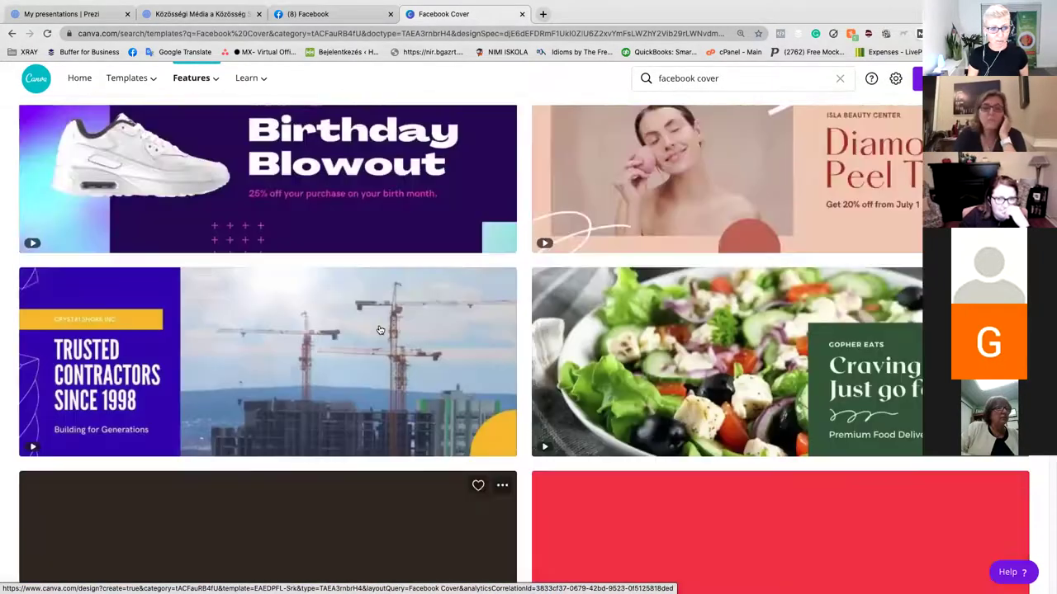
pyautogui.scroll(-15, 380, 331)
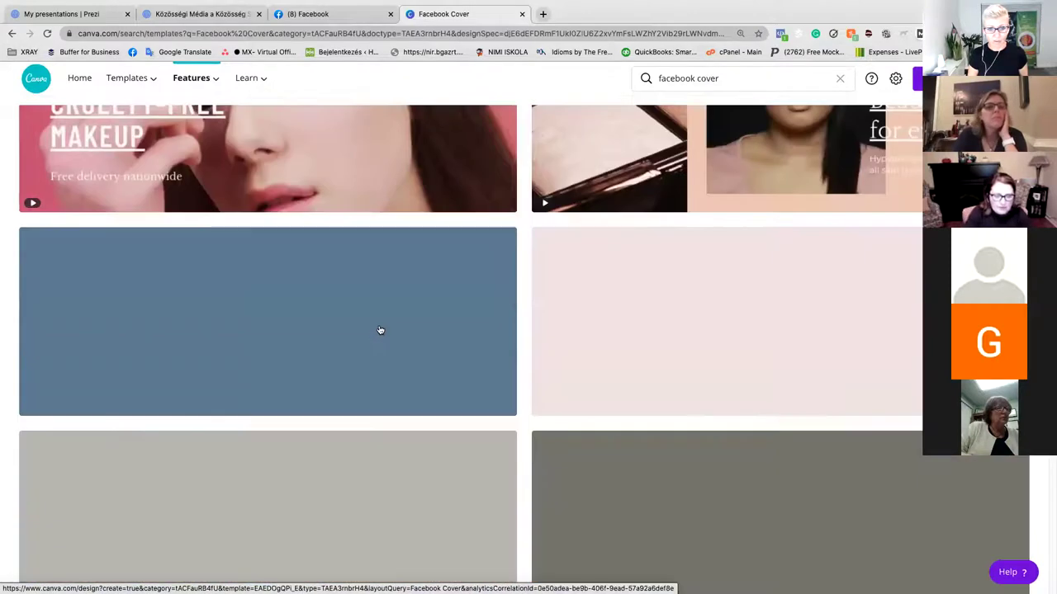
pyautogui.scroll(-4, 380, 330)
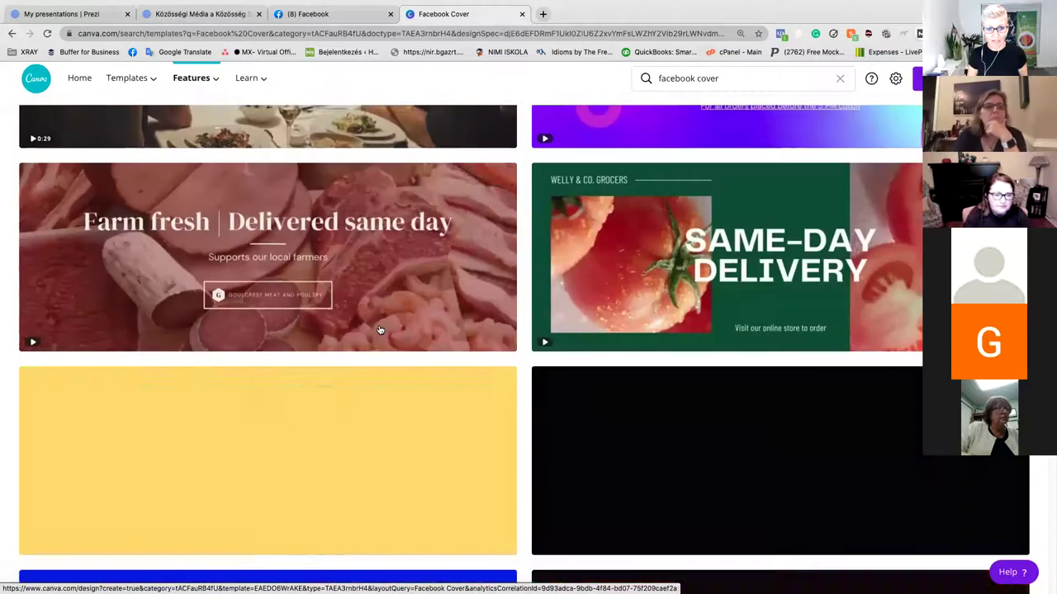
pyautogui.scroll(-2, 380, 330)
pyautogui.scroll(-5, 380, 331)
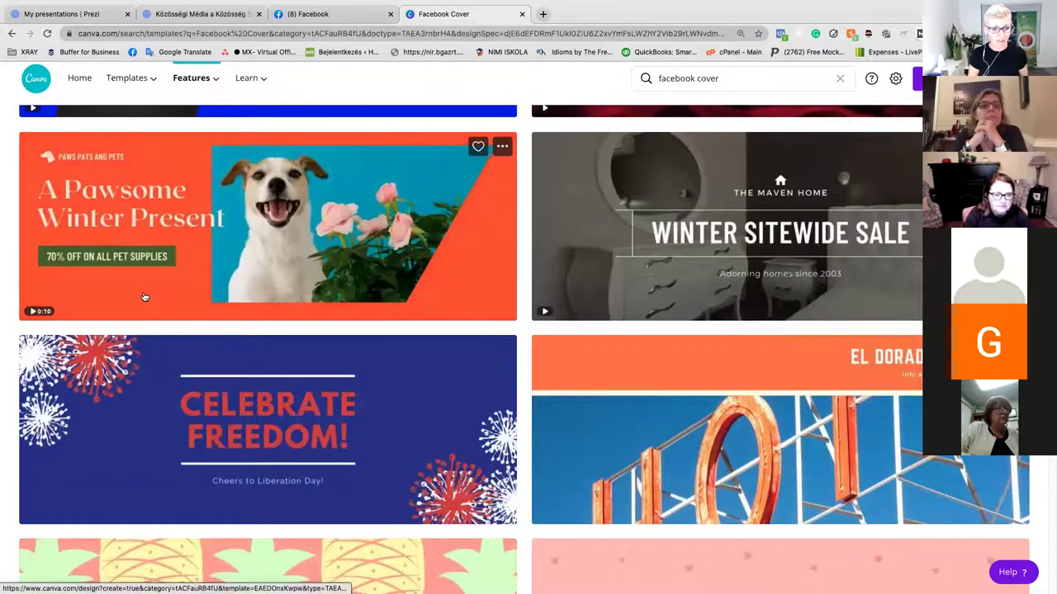
pyautogui.scroll(-4, 139, 296)
pyautogui.scroll(-8, 146, 298)
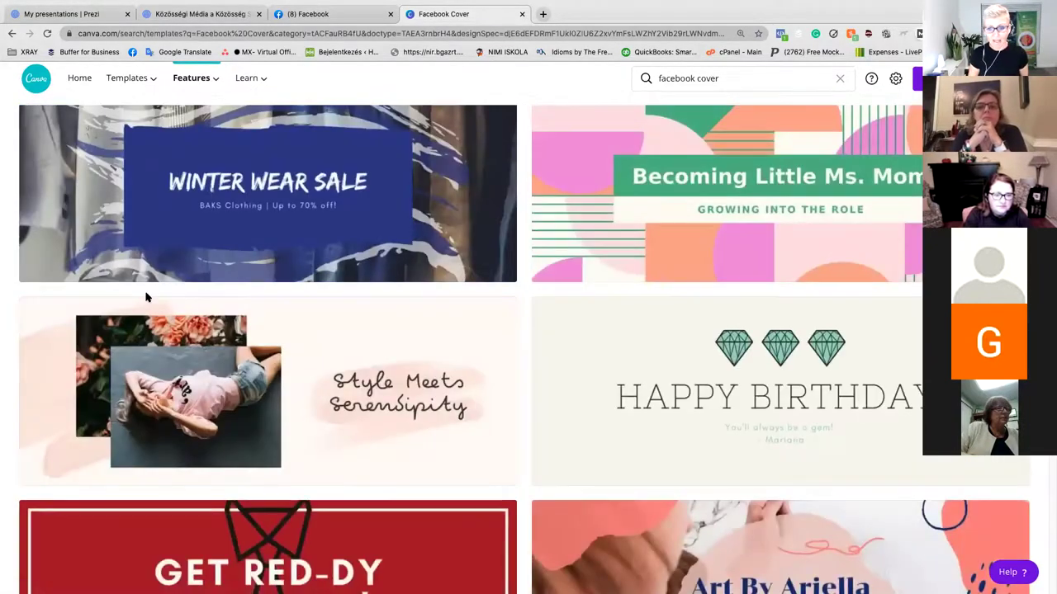
pyautogui.scroll(-2, 146, 298)
pyautogui.scroll(-13, 146, 298)
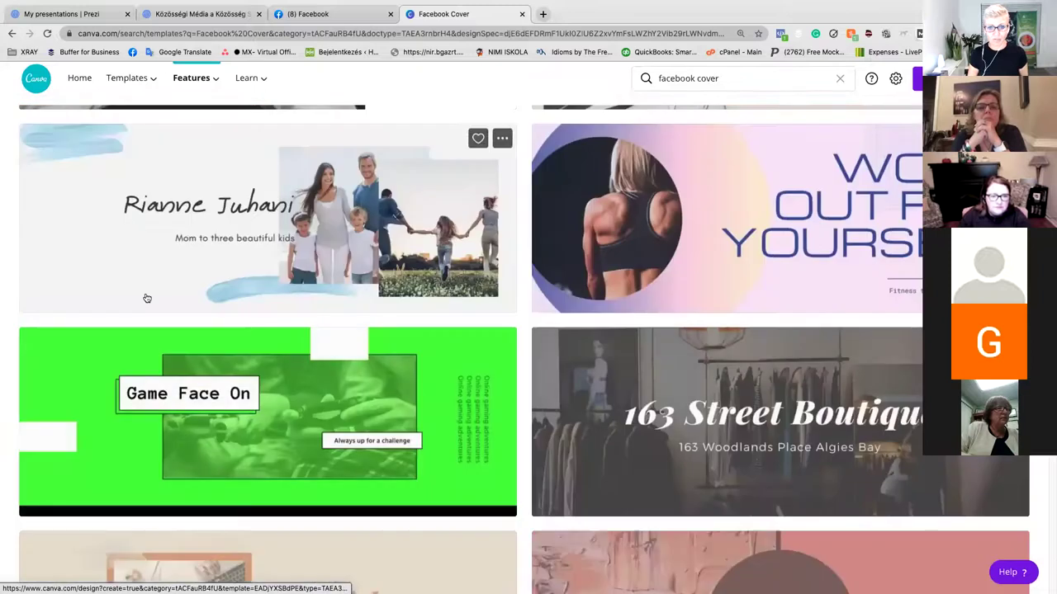
pyautogui.scroll(-4, 146, 298)
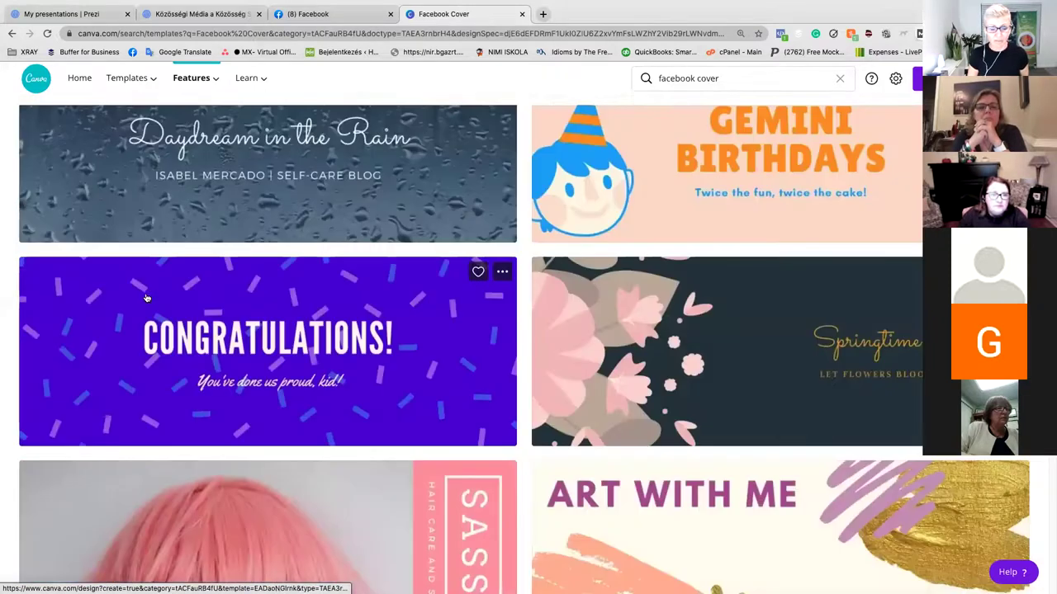
pyautogui.scroll(-4, 146, 297)
pyautogui.scroll(-3, 146, 296)
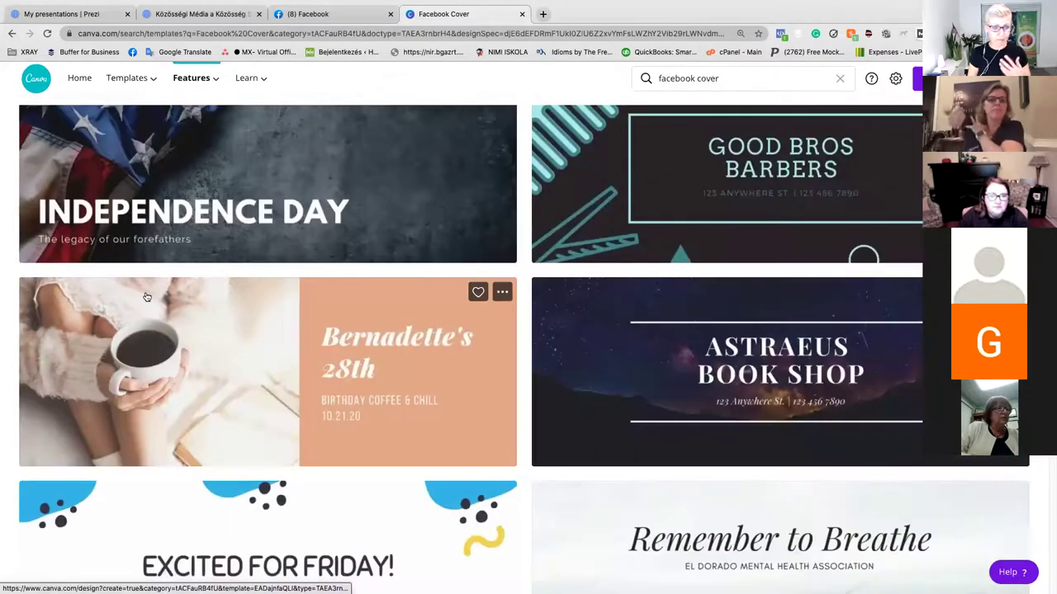
pyautogui.scroll(3, 146, 296)
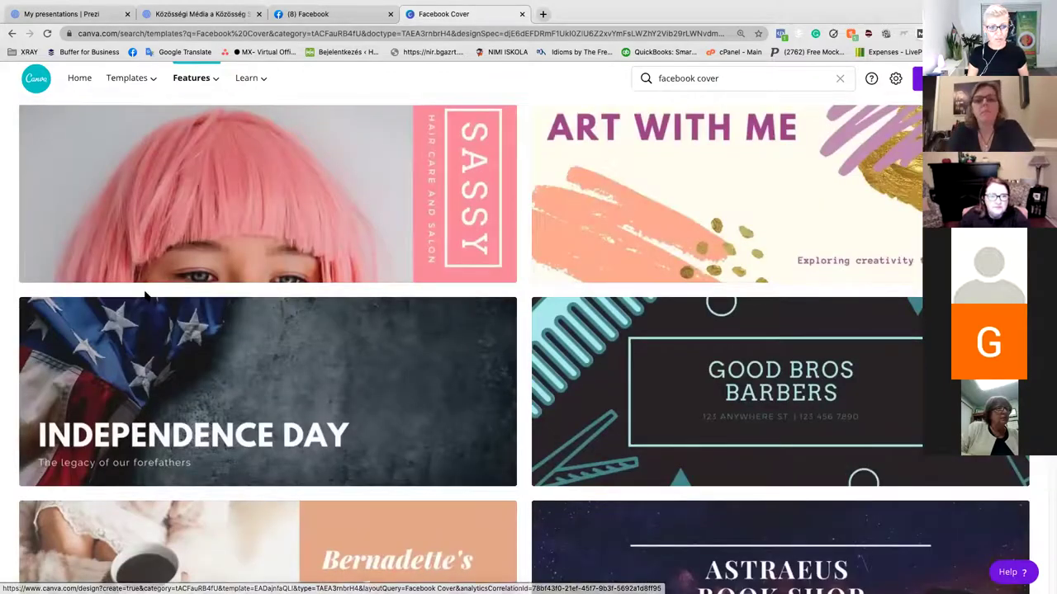
# Find the Independence Day cover template with the US flag photo and red text panel, and open it for editing.
pyautogui.scroll(-6, 146, 296)
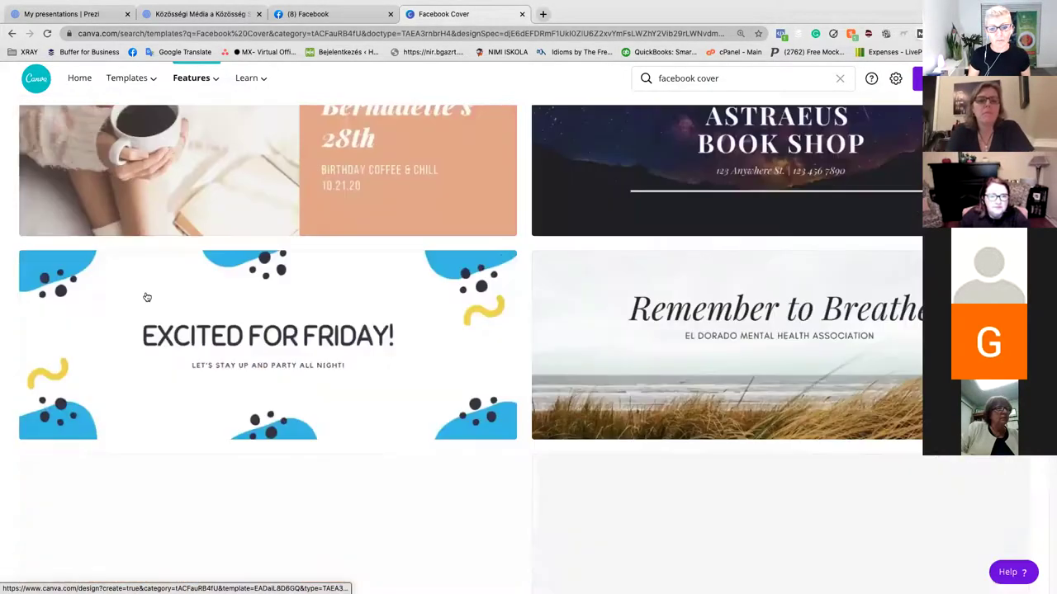
pyautogui.scroll(-3, 146, 297)
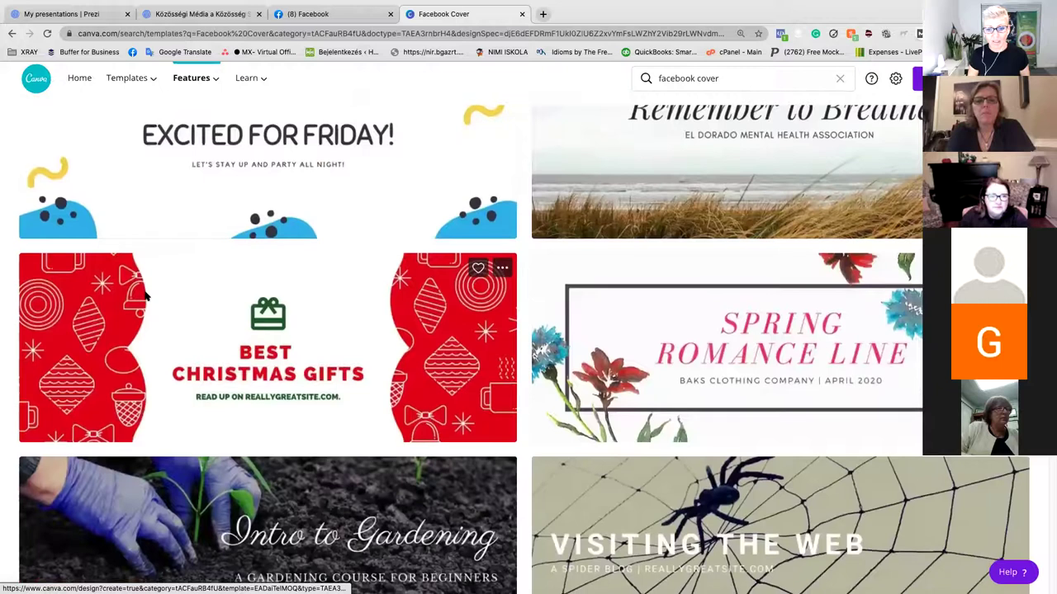
pyautogui.scroll(-4, 146, 295)
pyautogui.scroll(-3, 145, 296)
pyautogui.scroll(-7, 146, 297)
pyautogui.scroll(6, 146, 296)
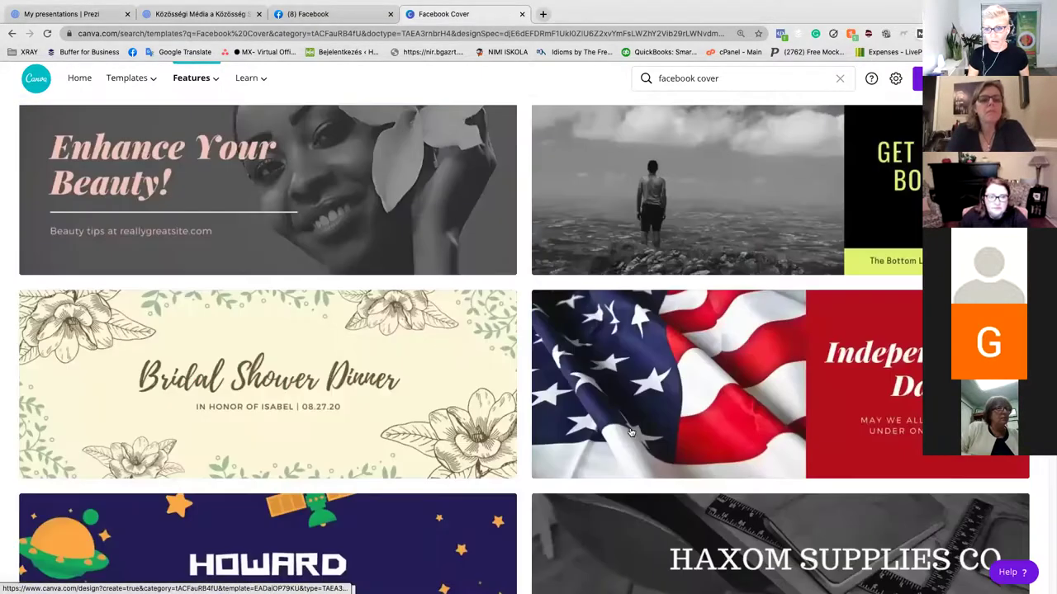
pyautogui.click(638, 382)
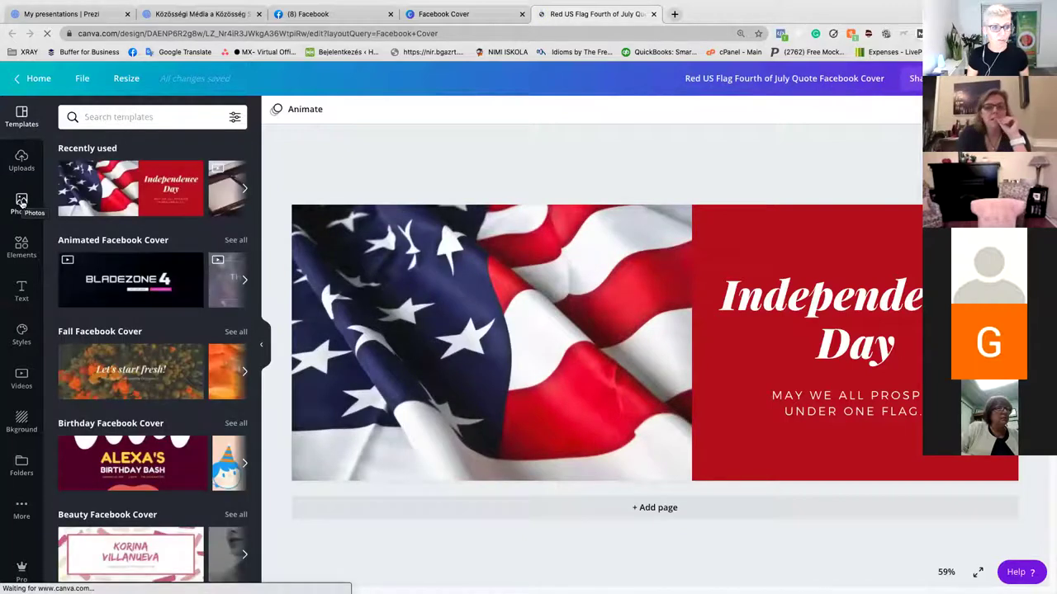
# Search the photos for "community" and replace the flag picture with the warm-toned photo of stacked hands.
pyautogui.click(21, 203)
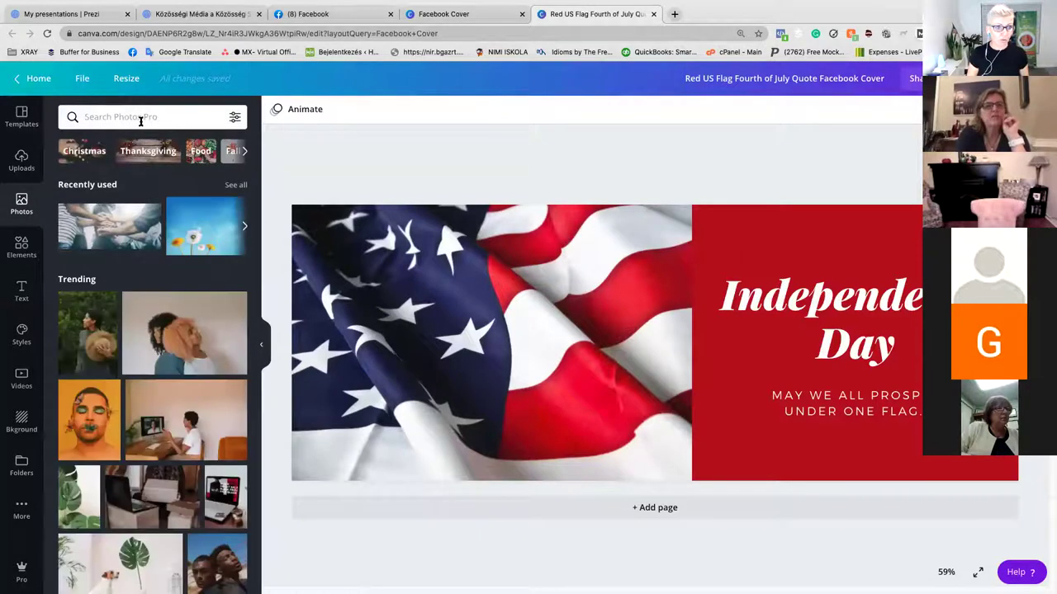
pyautogui.click(140, 117)
pyautogui.write('comm')
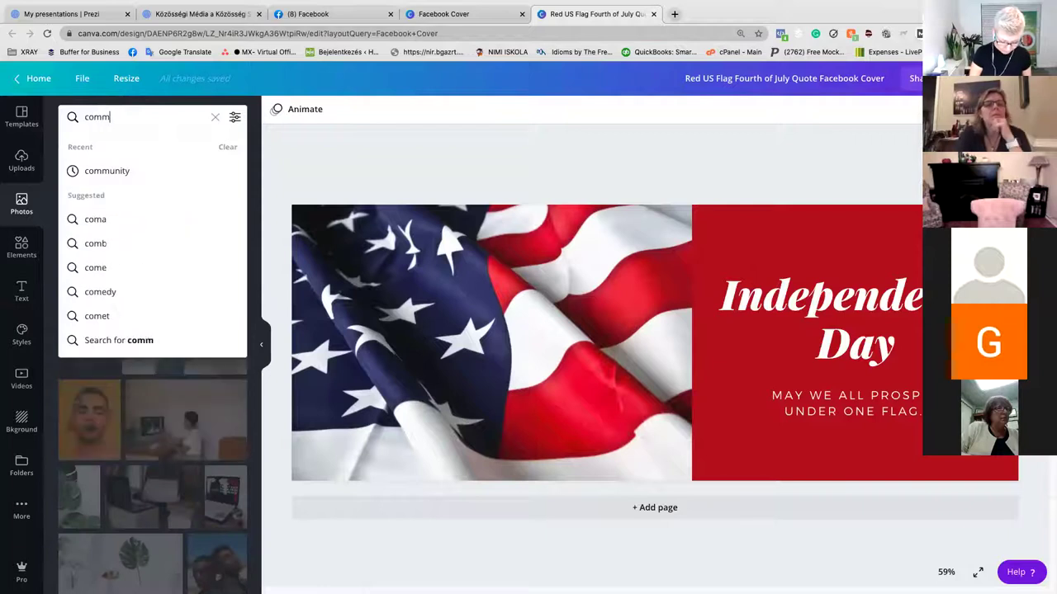
pyautogui.write('un')
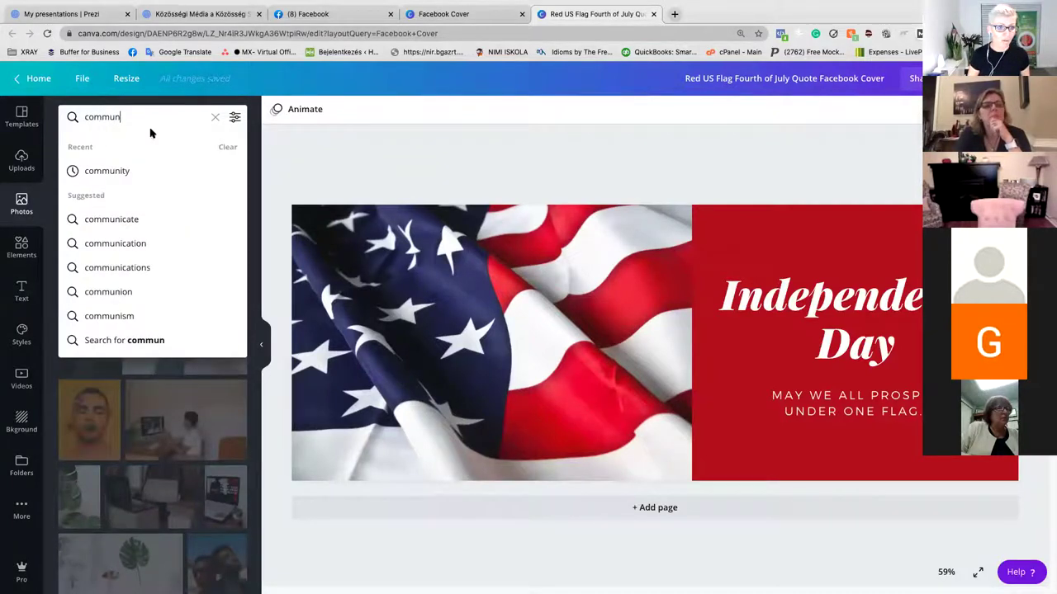
pyautogui.click(142, 172)
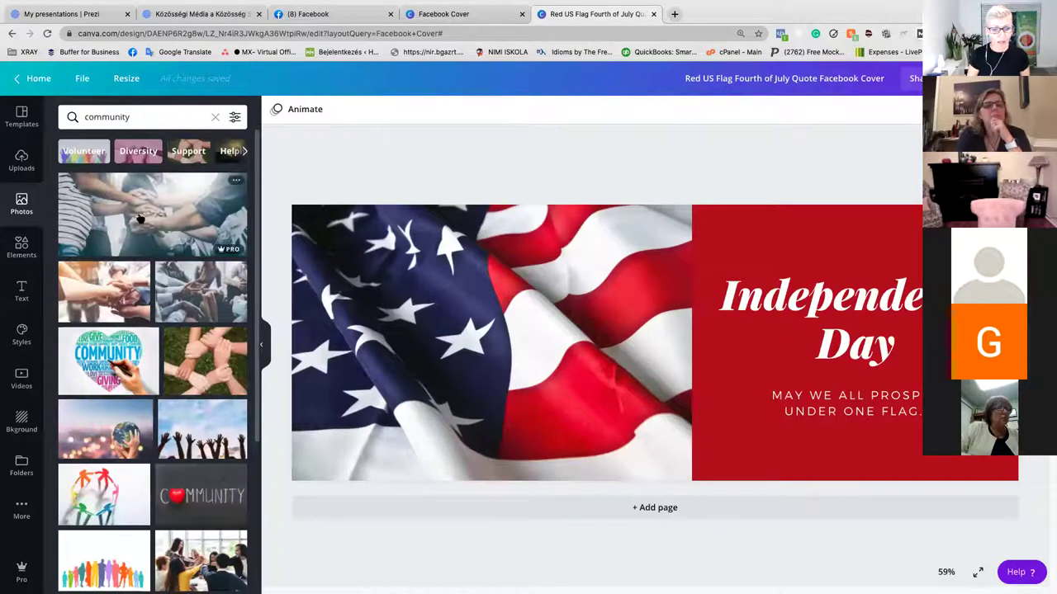
pyautogui.moveTo(214, 239); pyautogui.dragTo(119, 236)
pyautogui.moveTo(95, 295); pyautogui.dragTo(394, 304)
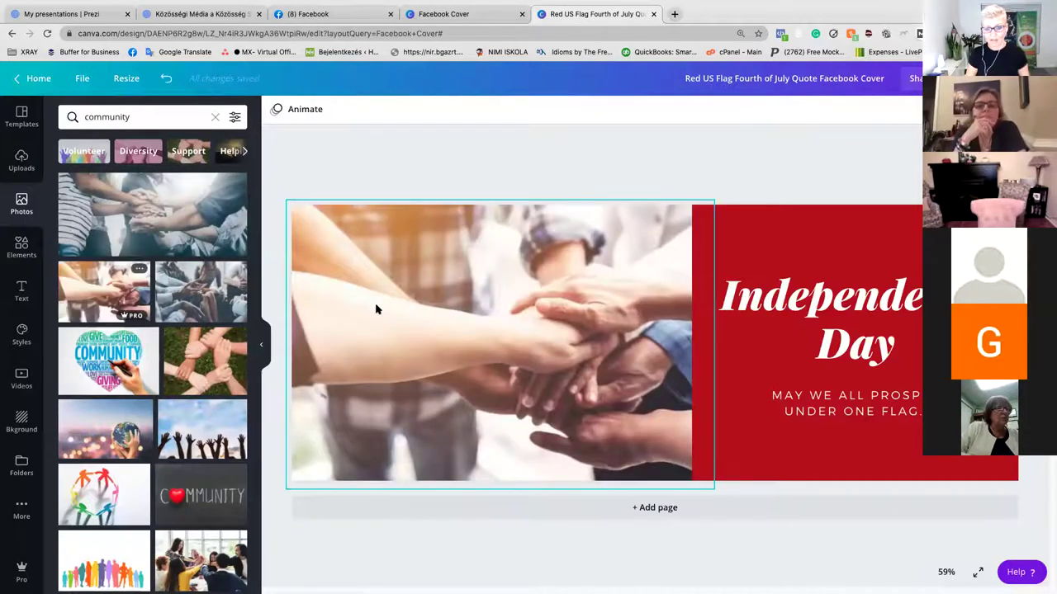
# Recolor the cover's dark red text panel with the bright red from the brand colors.
pyautogui.click(775, 233)
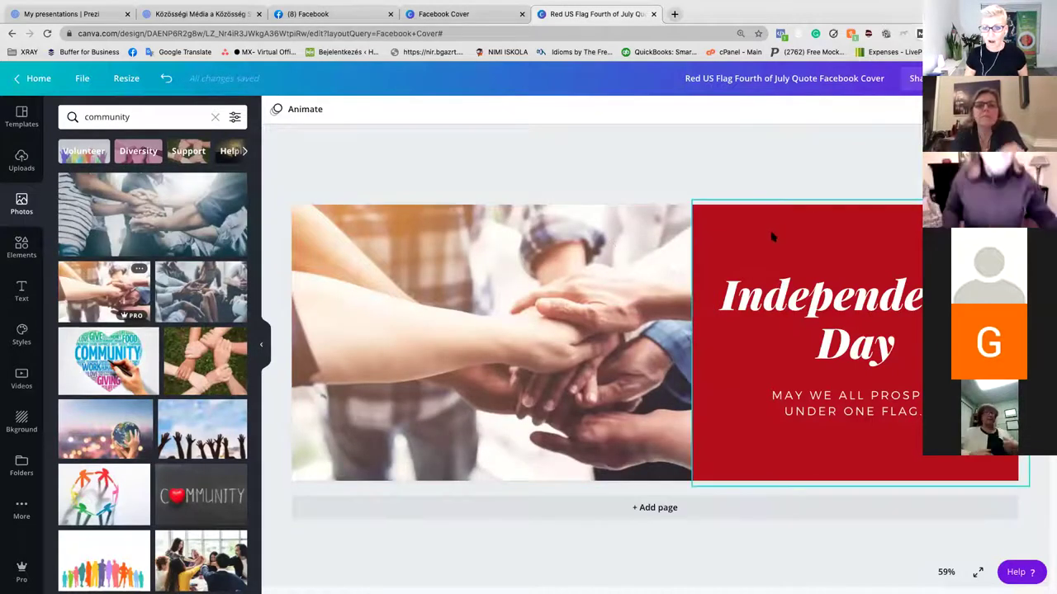
pyautogui.click(698, 247)
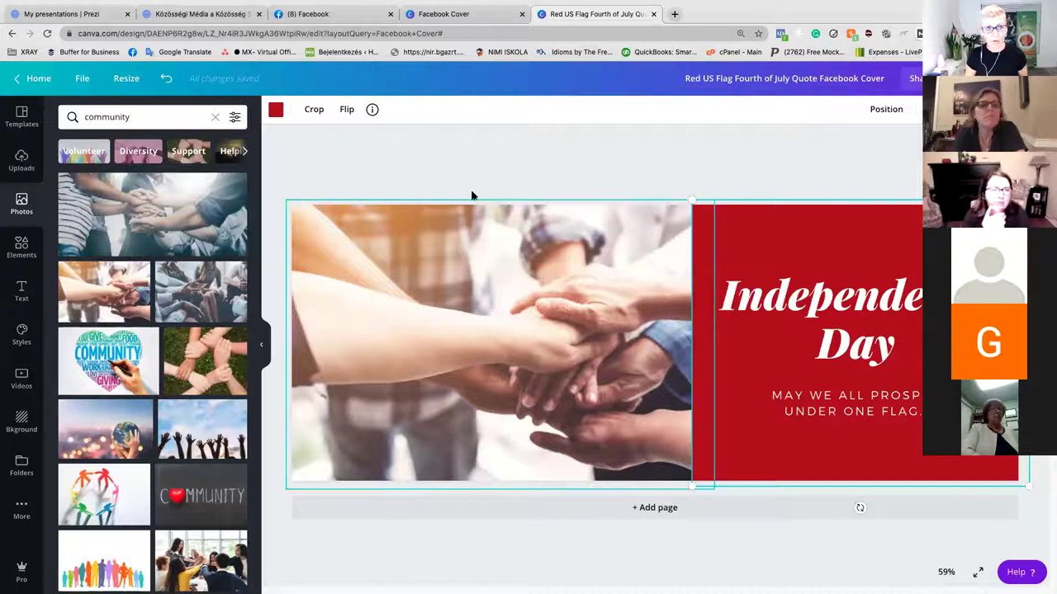
pyautogui.click(276, 109)
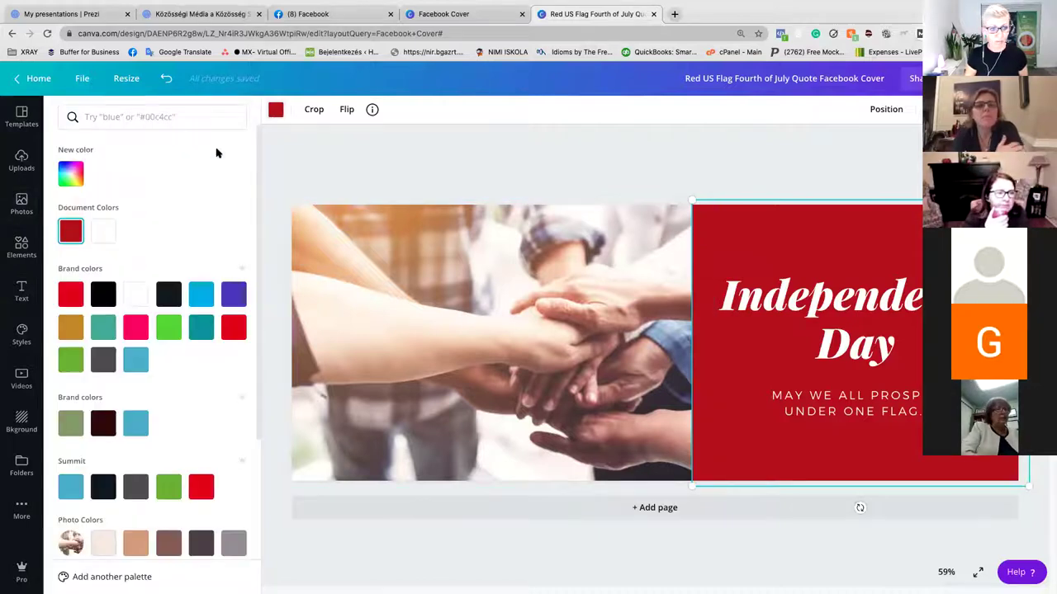
pyautogui.click(70, 294)
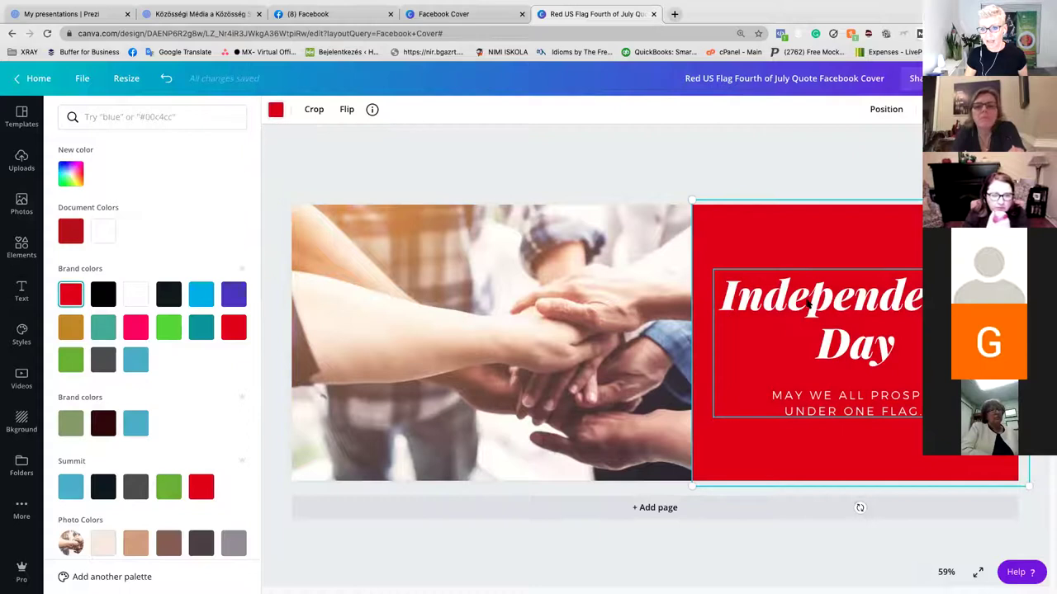
# Replace the "Independence Day" headline with "Találd meg a gyökereidet".
pyautogui.click(809, 304)
pyautogui.doubleClick(809, 304)
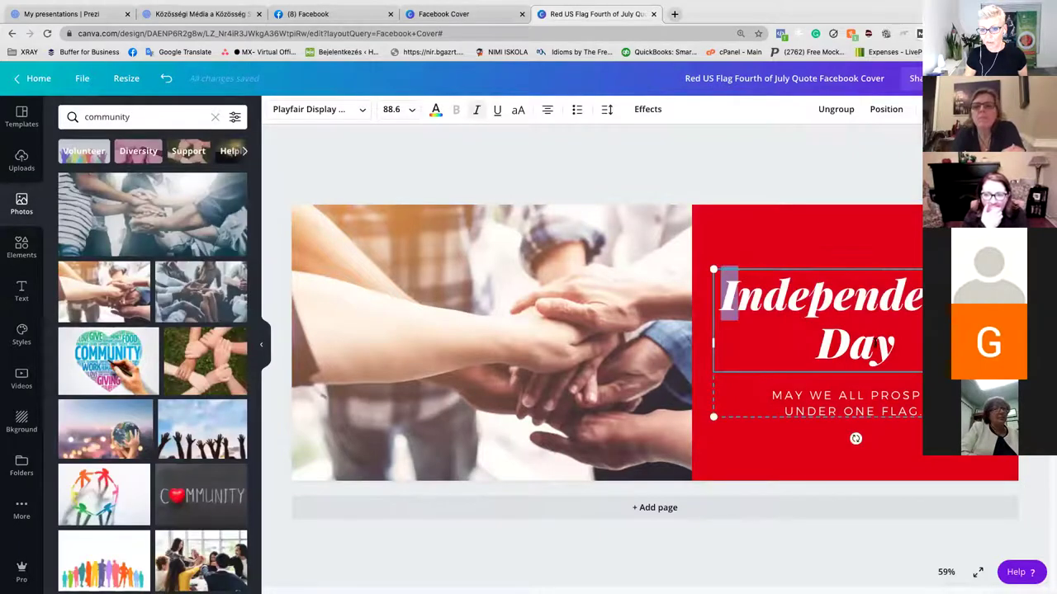
pyautogui.moveTo(722, 285); pyautogui.dragTo(902, 360)
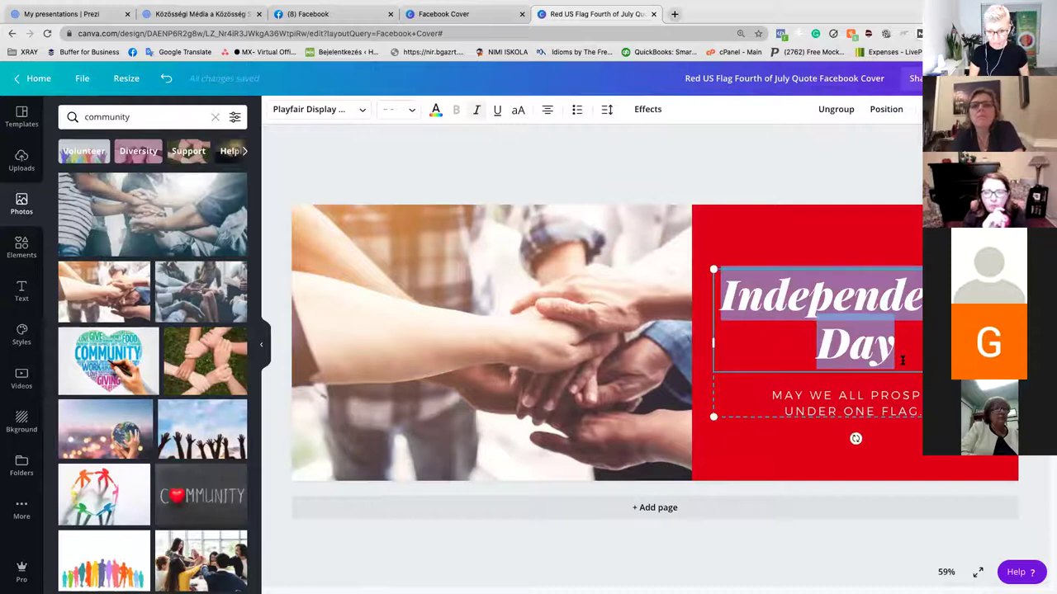
pyautogui.write('Találd')
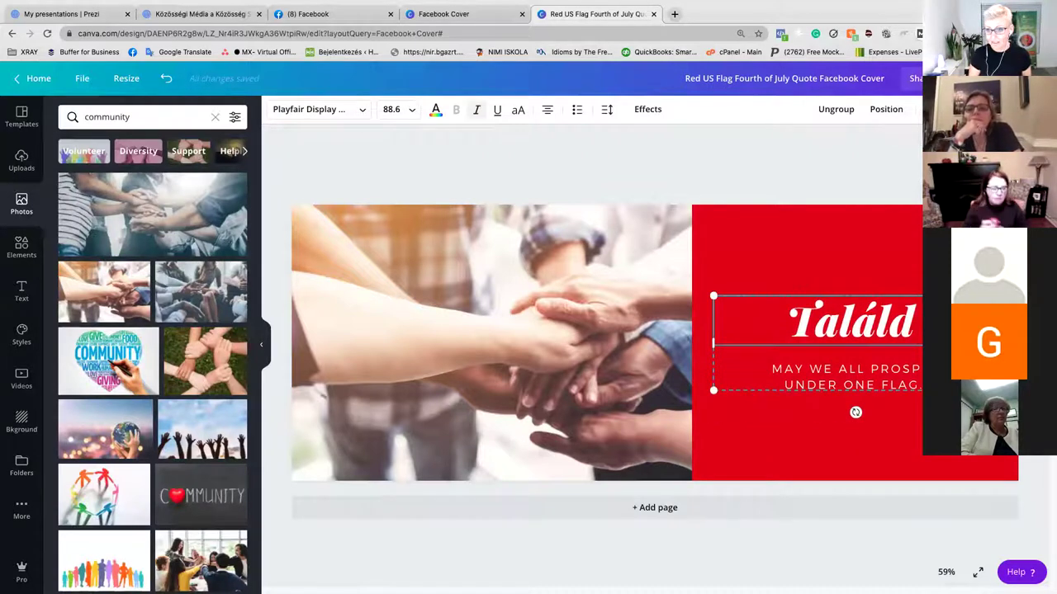
pyautogui.write(' m')
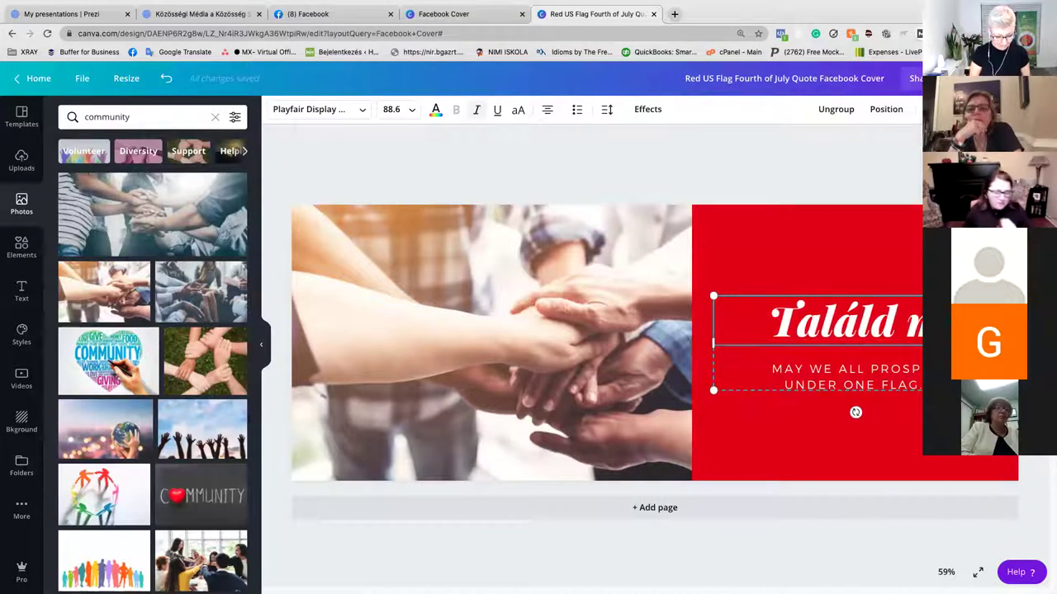
pyautogui.write('eg gyökere')
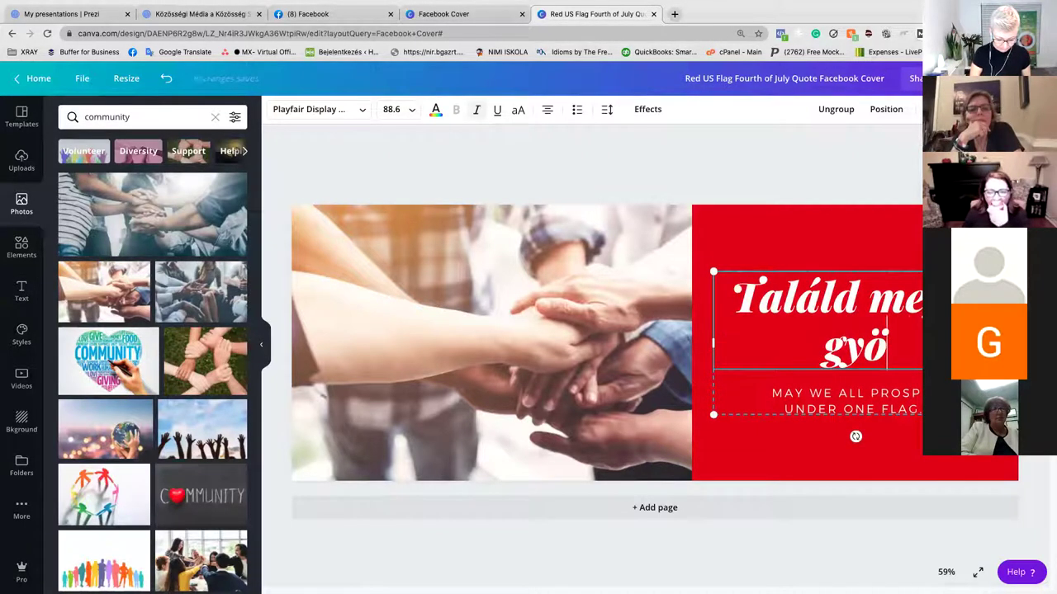
pyautogui.write('idet')
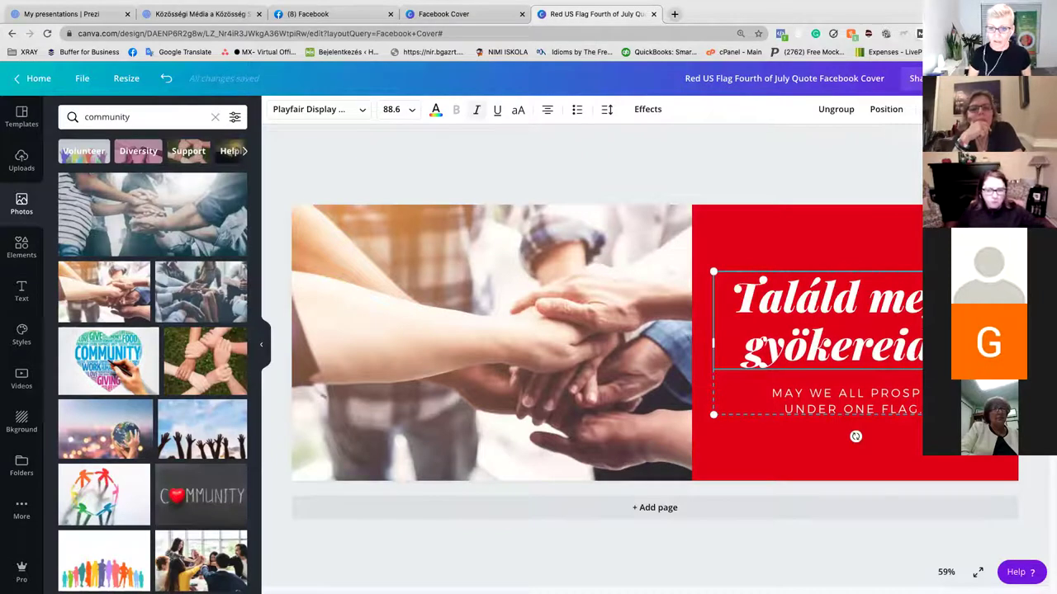
# Replace the small subtitle under the headline with "FIND YOUR ROOTS!".
pyautogui.click(859, 408)
pyautogui.click(858, 408)
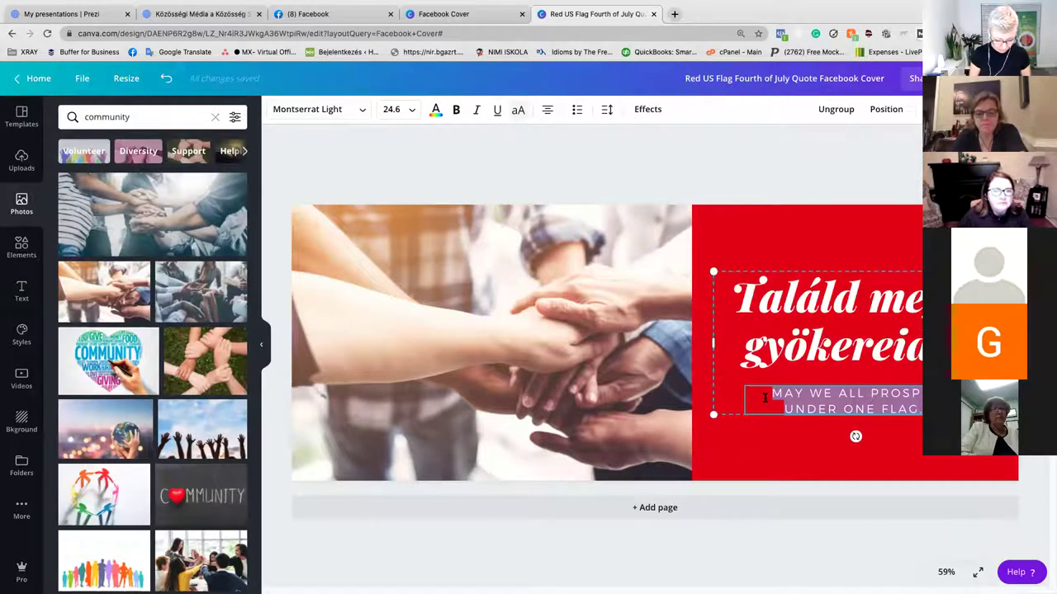
pyautogui.write('FIND ')
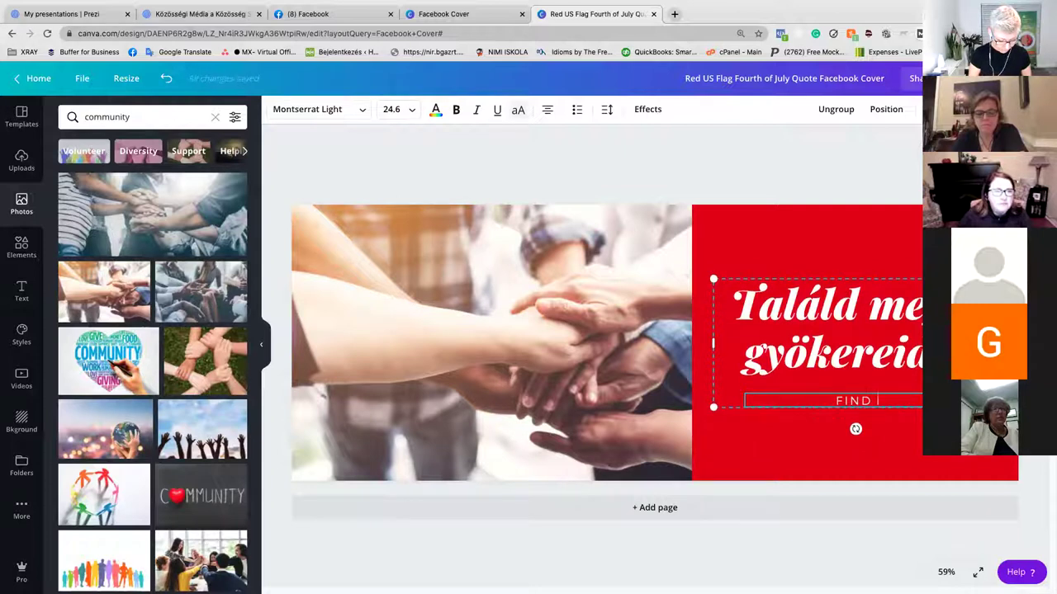
pyautogui.write('YOUR ')
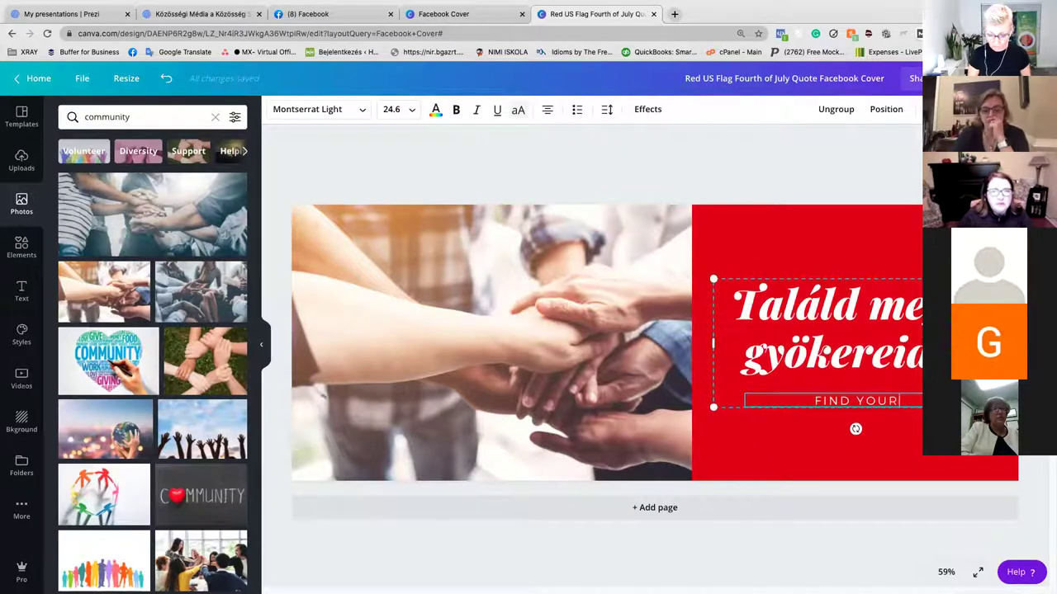
pyautogui.write('ROOTS')
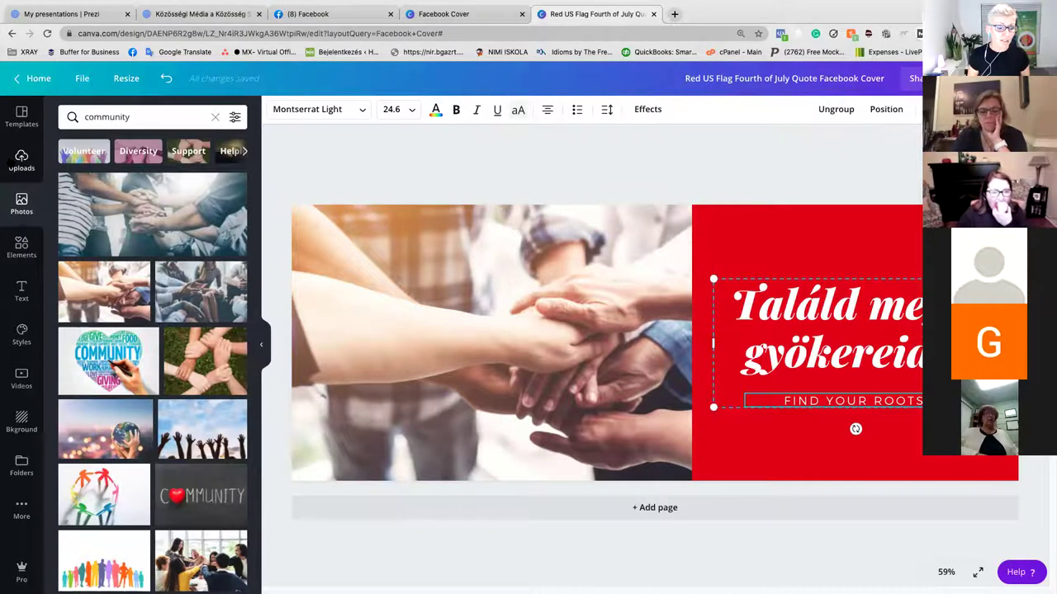
# Add the uploaded Hungarian Community logo to the cover and place it over the upper part of the hands photo, beside the red panel.
pyautogui.click(21, 161)
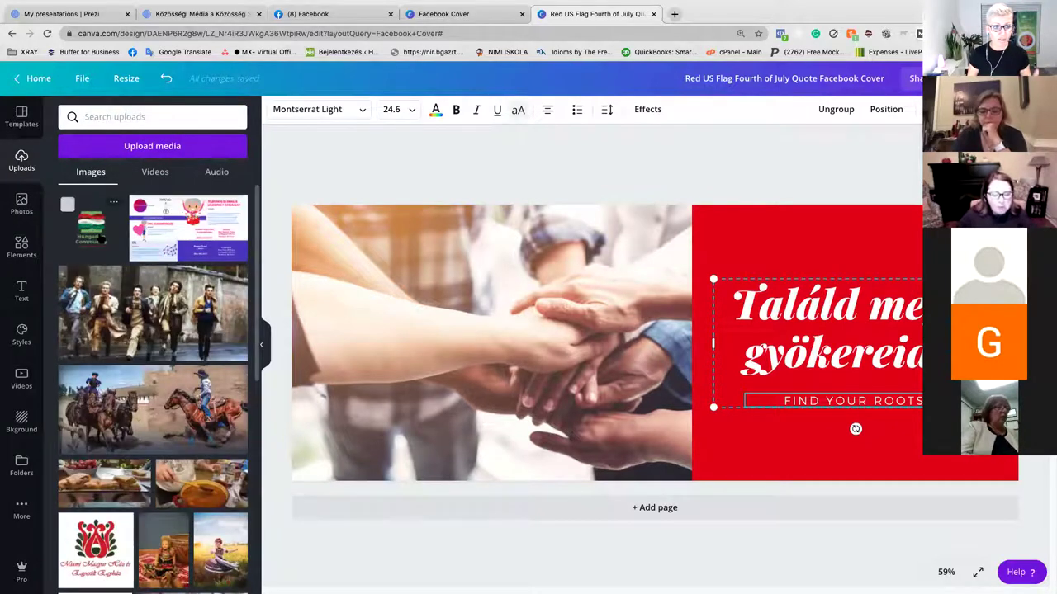
pyautogui.moveTo(90, 227)
pyautogui.mouseDown()
pyautogui.moveTo(434, 316)
pyautogui.moveTo(293, 302)
pyautogui.moveTo(134, 249)
pyautogui.moveTo(86, 221)
pyautogui.mouseUp()
pyautogui.click(89, 225)
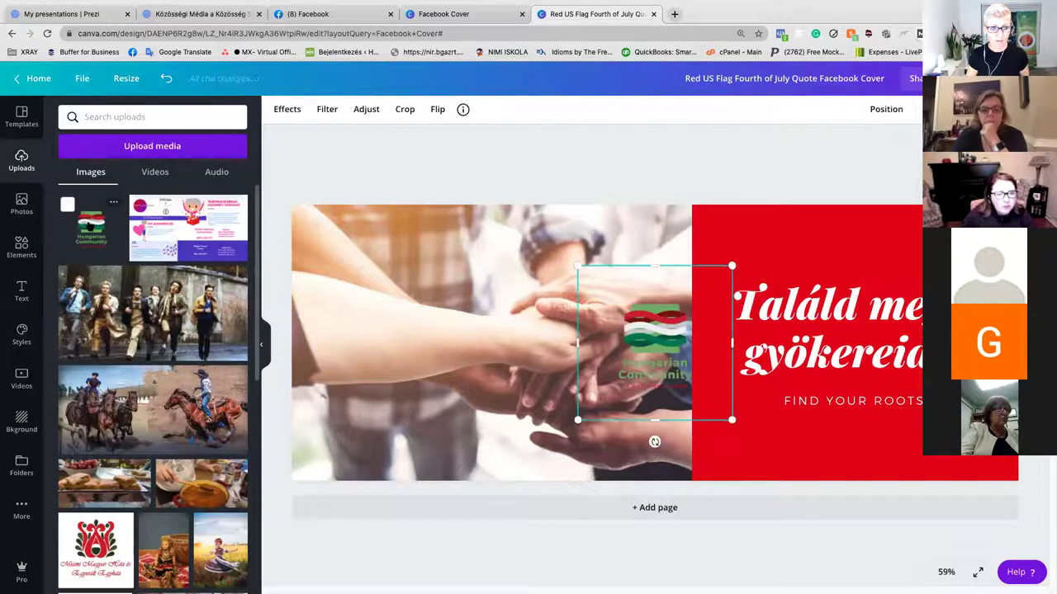
pyautogui.moveTo(641, 415); pyautogui.dragTo(641, 289)
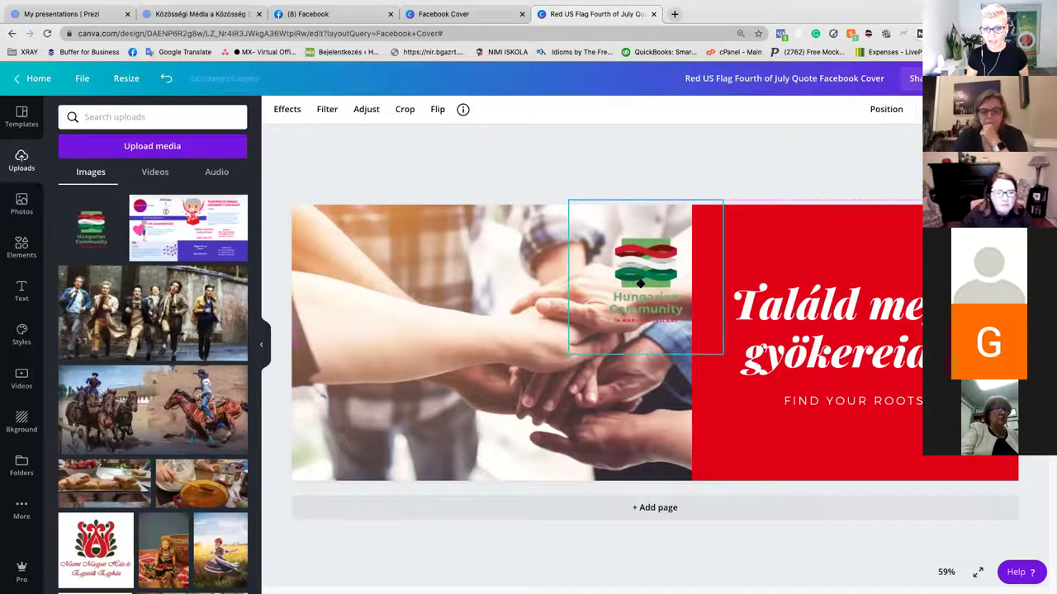
pyautogui.click(726, 452)
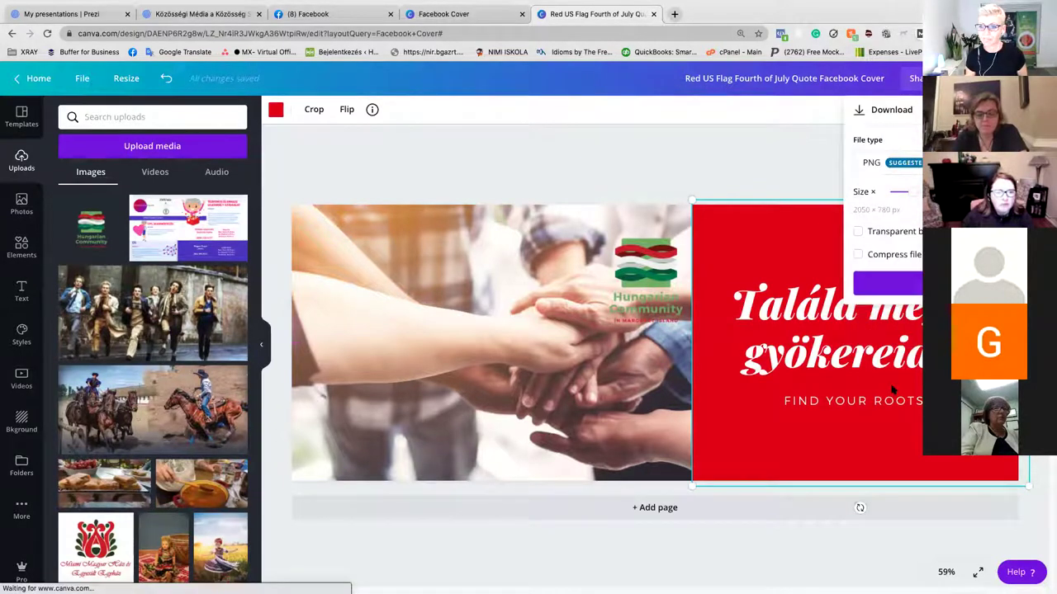
# Download the design as a PNG, switch to the Facebook Page setup and add it as the cover photo.
pyautogui.click(887, 283)
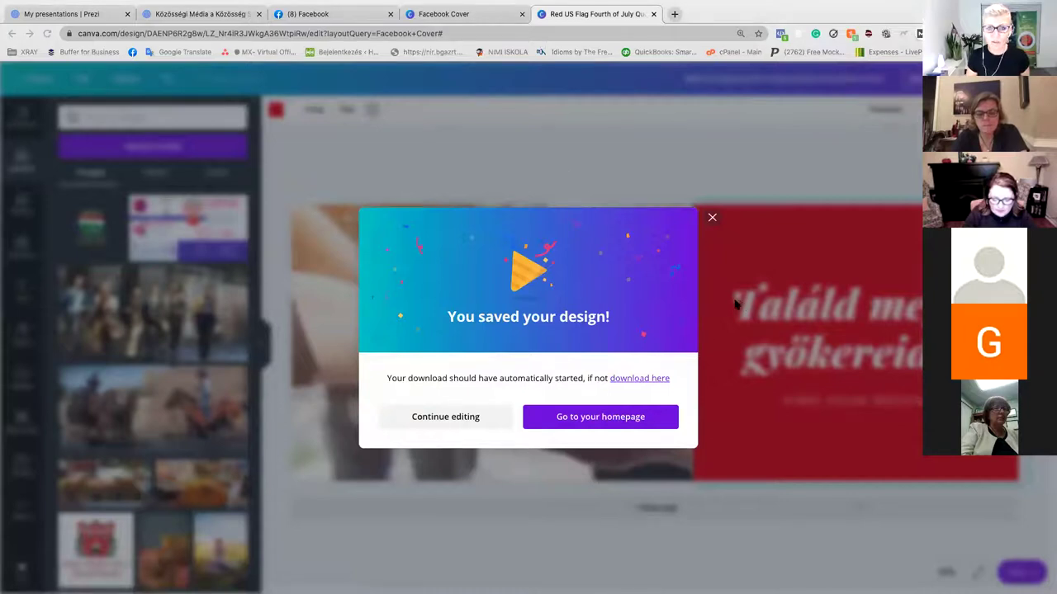
pyautogui.click(331, 16)
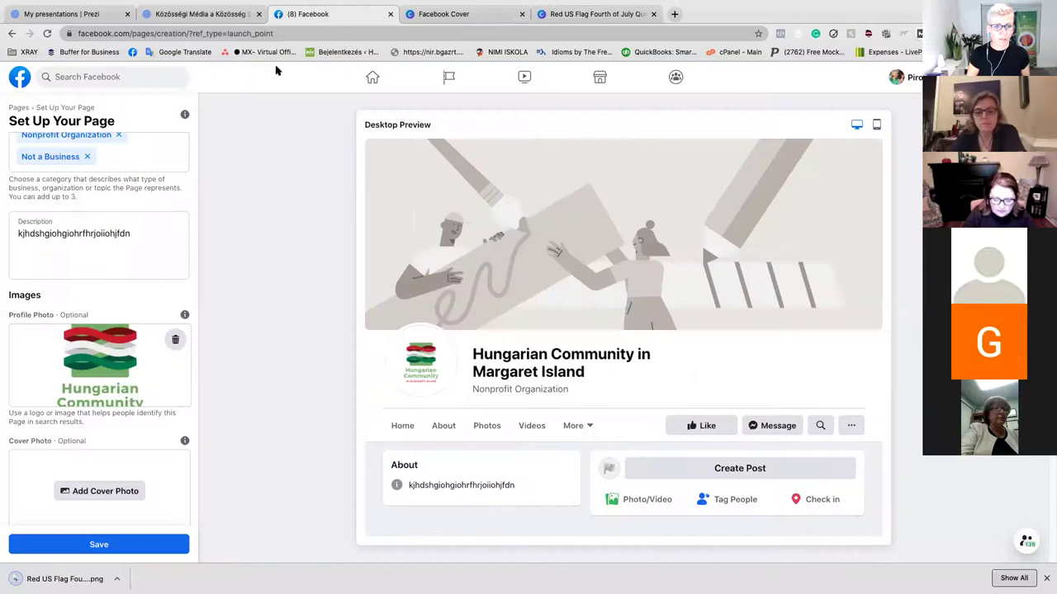
pyautogui.click(88, 492)
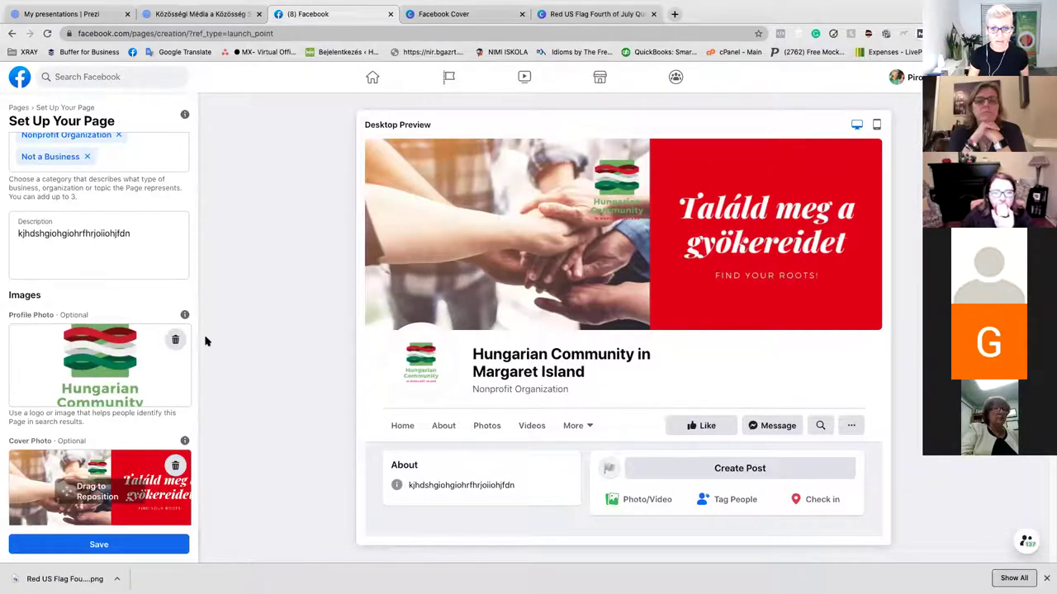
# Save the Page setup with its new images and look over the Page's home feed.
pyautogui.scroll(-1, 47, 375)
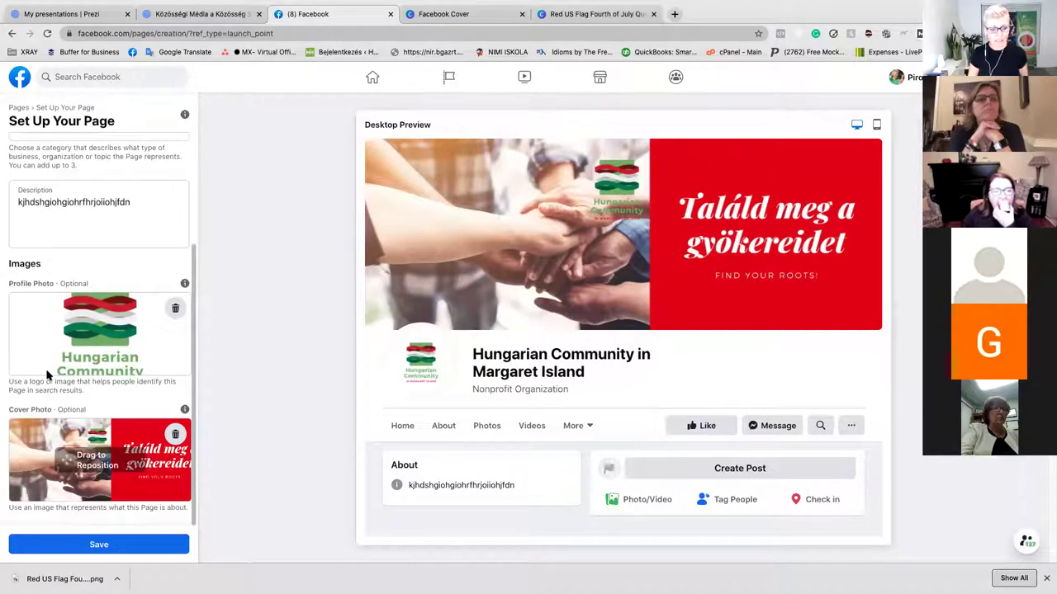
pyautogui.click(92, 545)
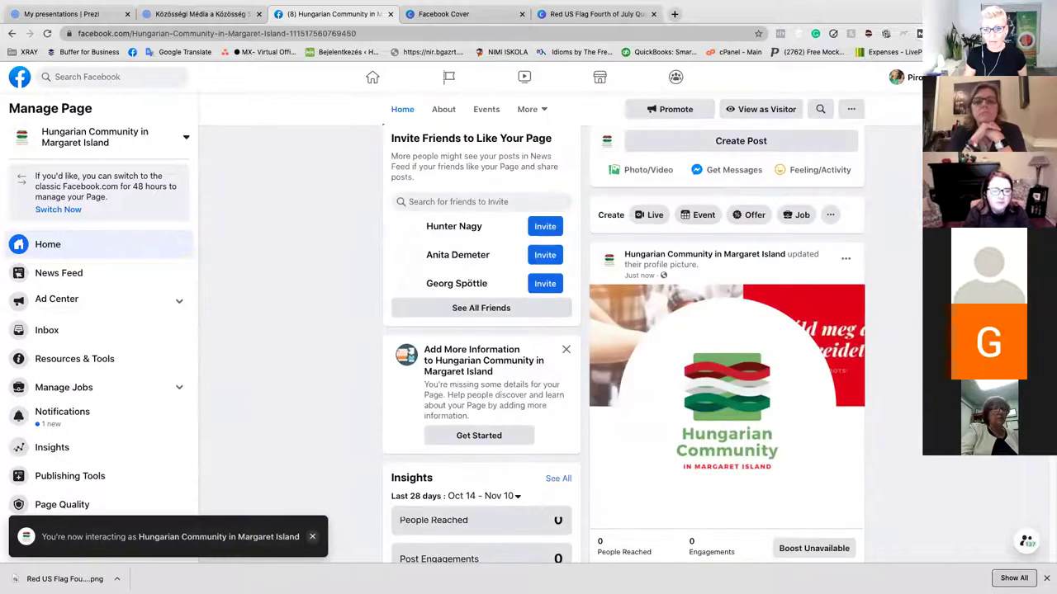
pyautogui.scroll(-5, 562, 330)
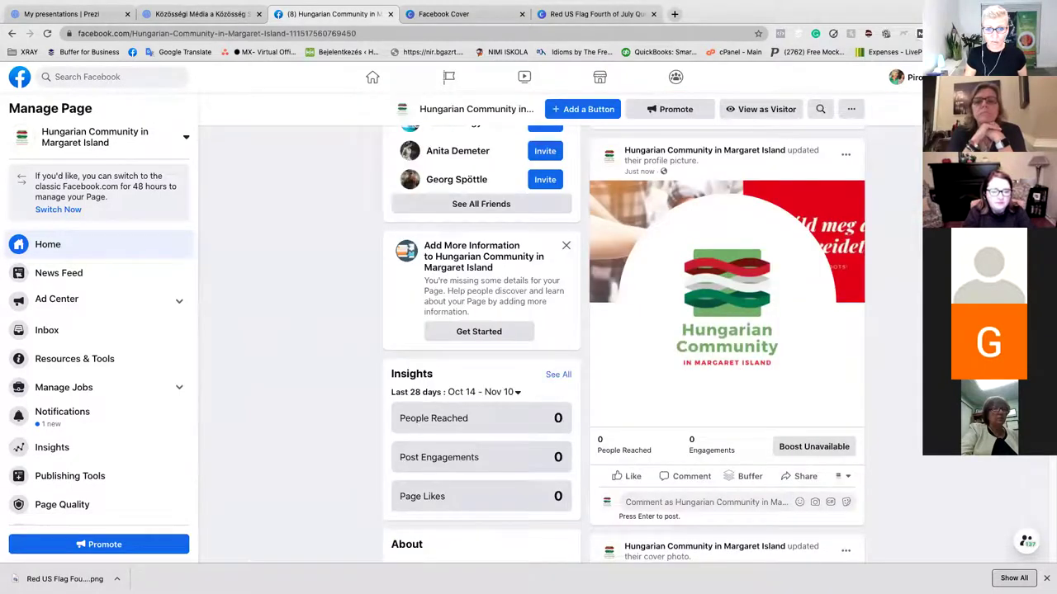
pyautogui.scroll(1, 561, 330)
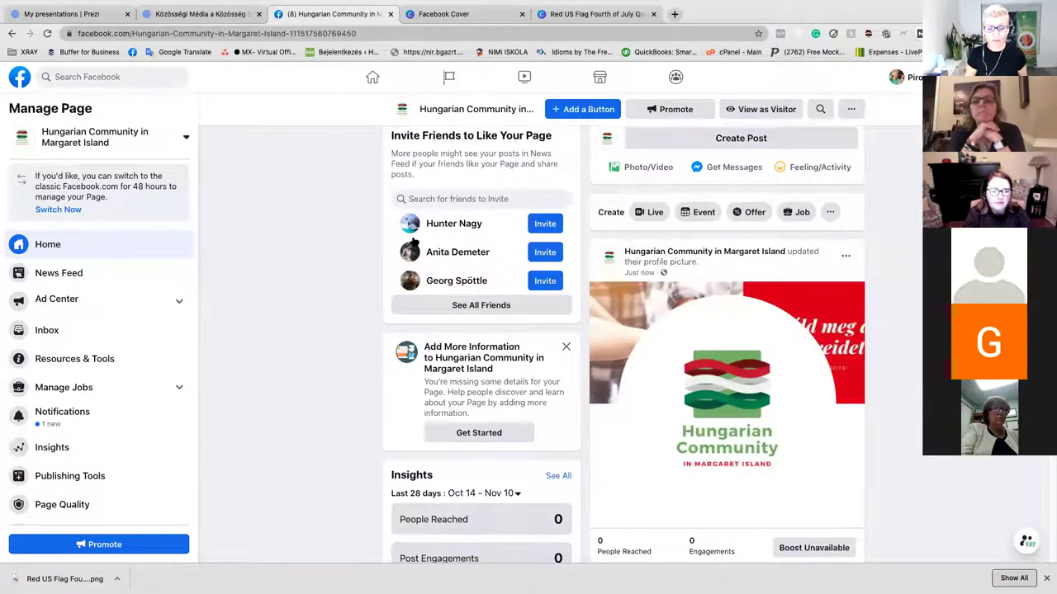
pyautogui.scroll(-5, 791, 384)
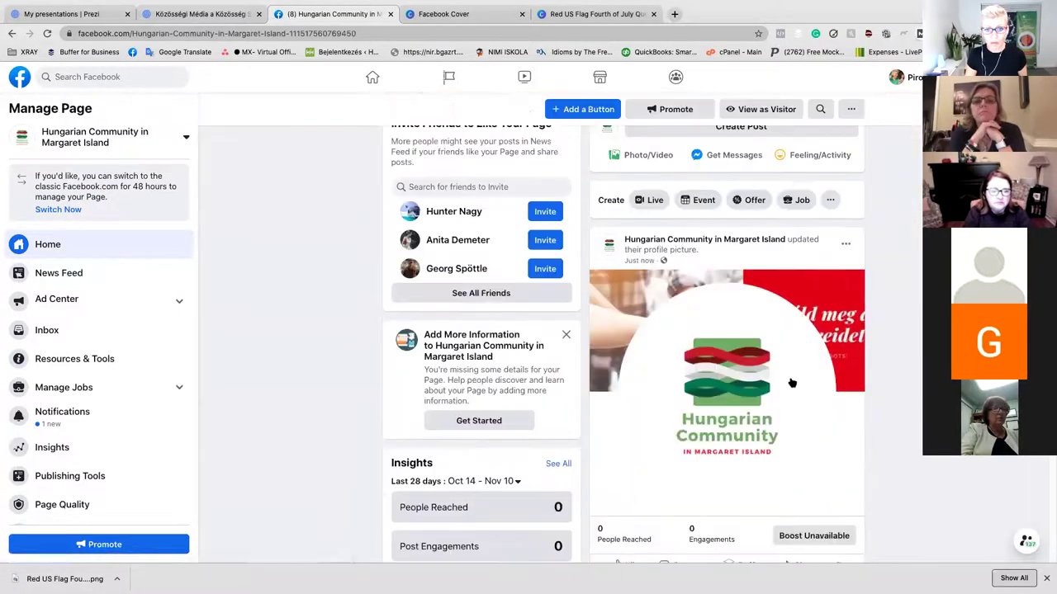
# Open the full list of friends who can be invited to like the Page, browse it and close it.
pyautogui.scroll(1, 791, 385)
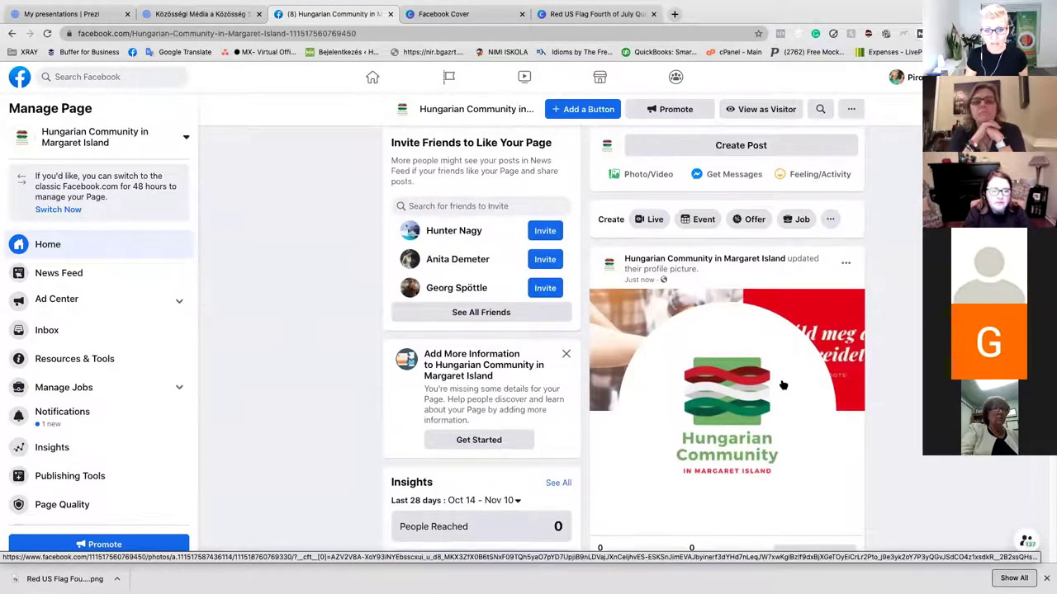
pyautogui.click(480, 314)
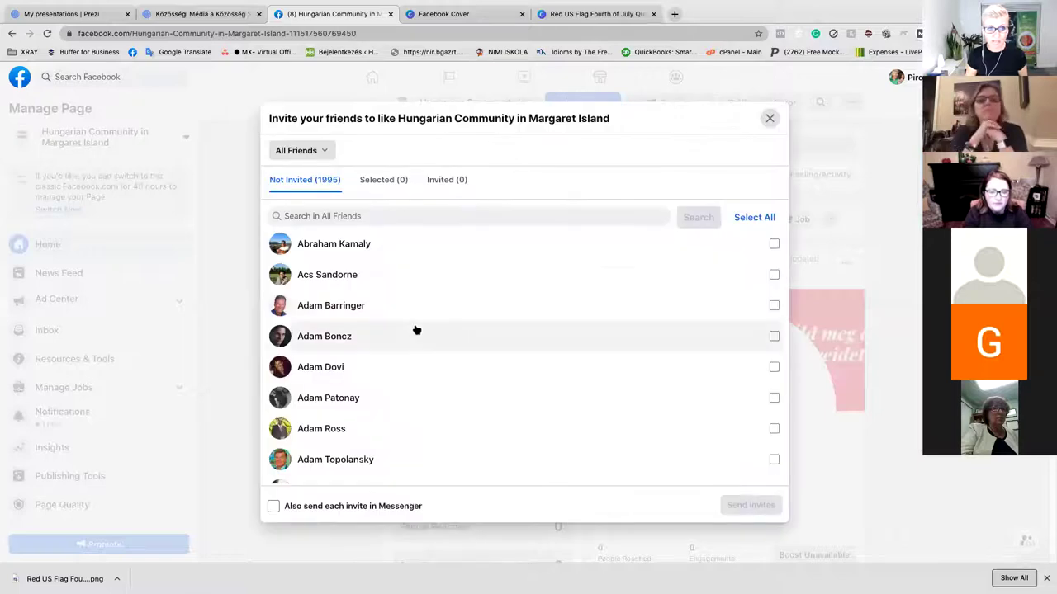
pyautogui.scroll(-10, 417, 328)
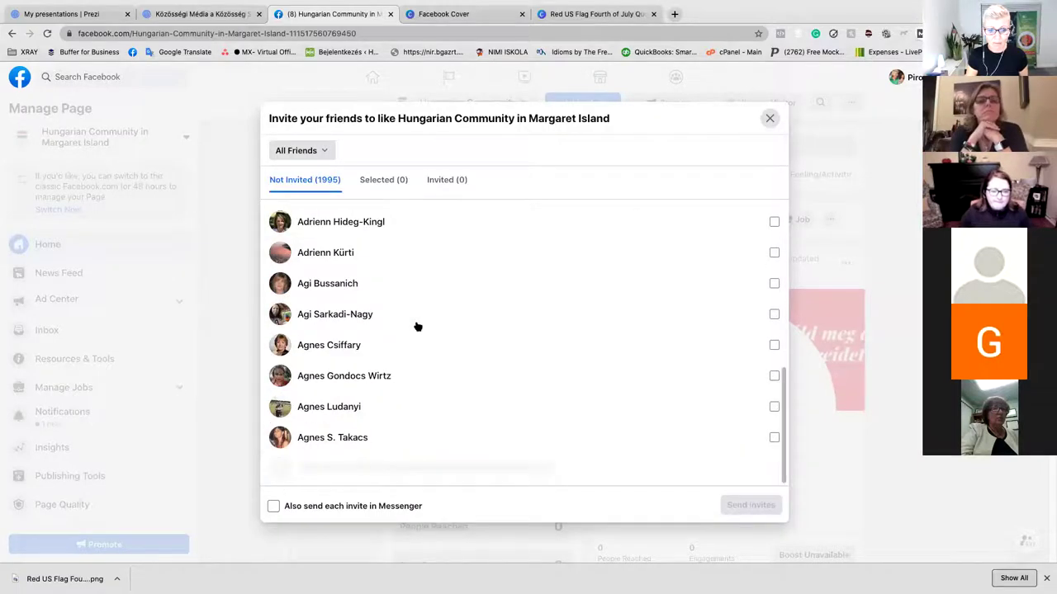
pyautogui.scroll(-5, 415, 325)
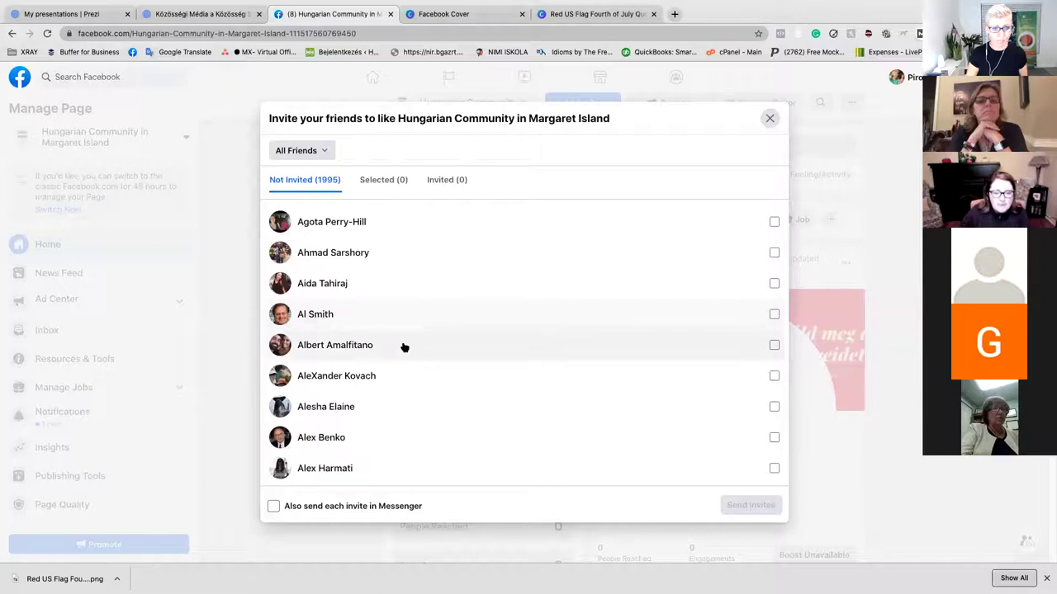
pyautogui.scroll(3, 403, 346)
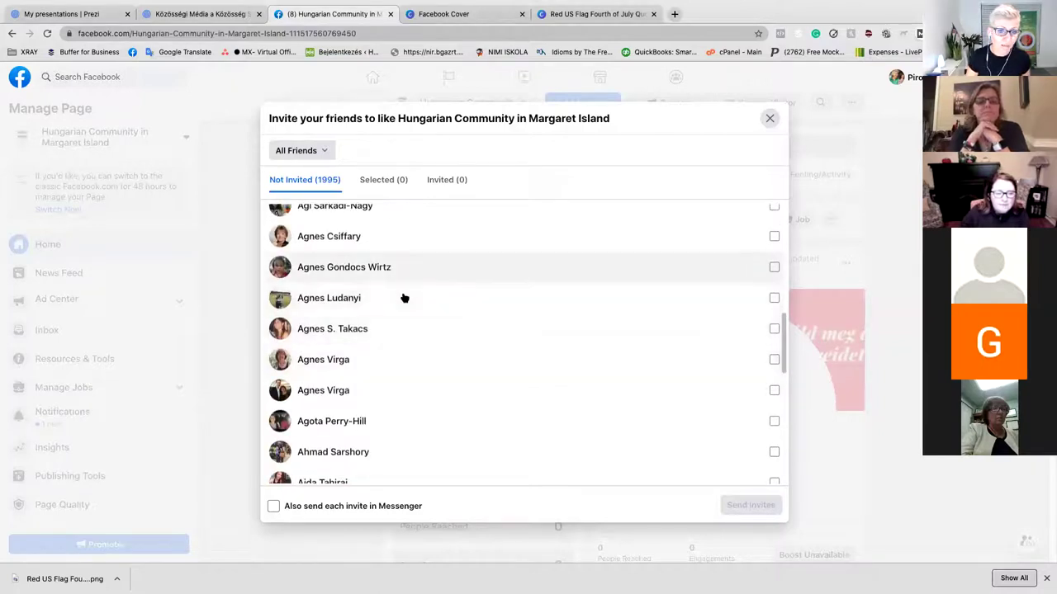
pyautogui.scroll(2, 404, 298)
pyautogui.scroll(-3, 404, 298)
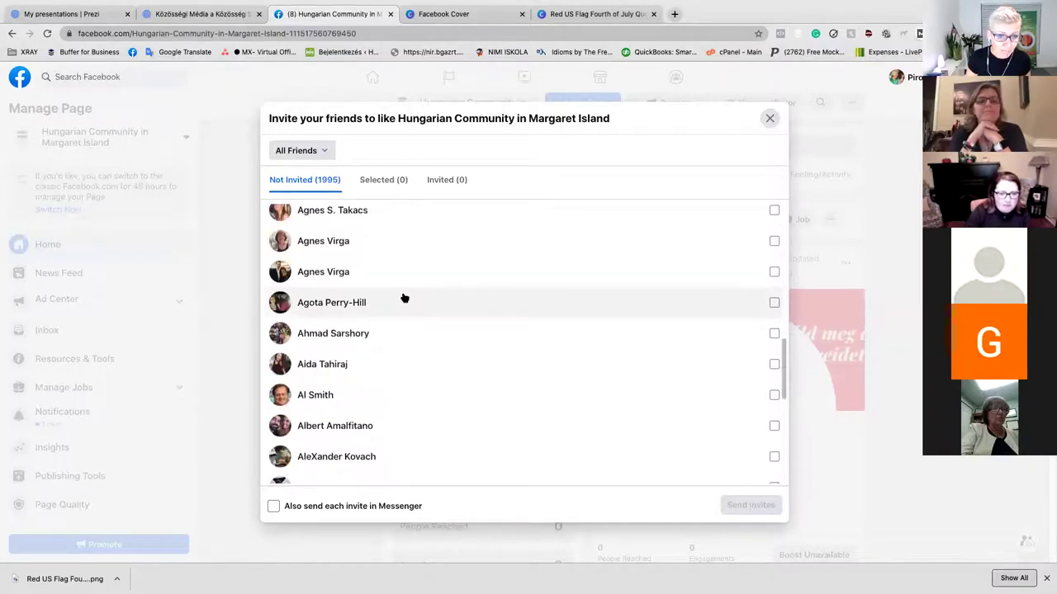
pyautogui.scroll(-5, 401, 301)
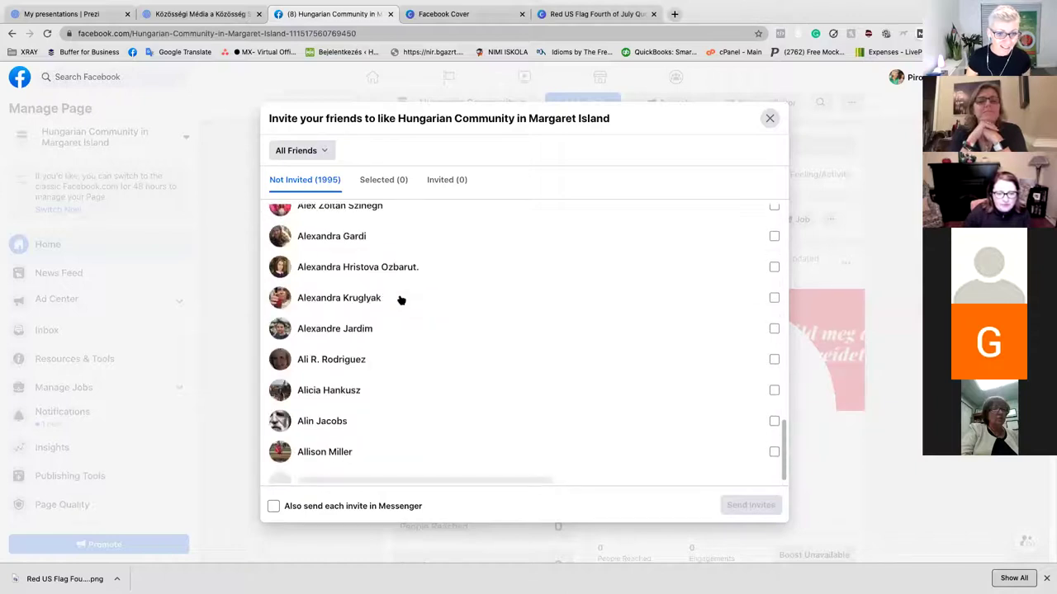
pyautogui.scroll(-5, 400, 301)
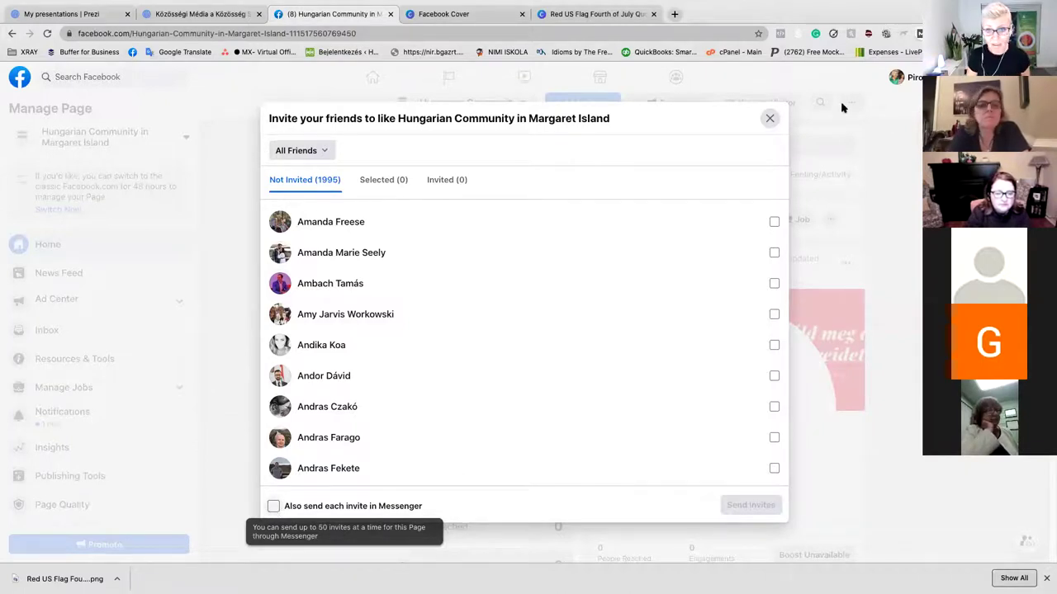
pyautogui.click(769, 118)
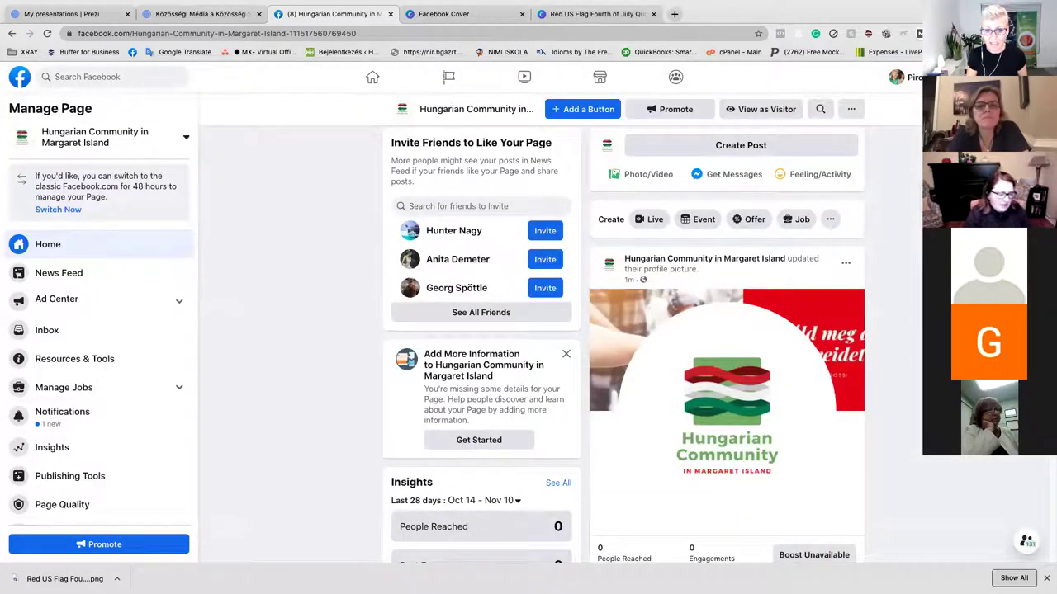
# Look at the Page's other actions, view the friend invitation list through Invite Friends and close it without inviting anyone.
pyautogui.scroll(1, 560, 328)
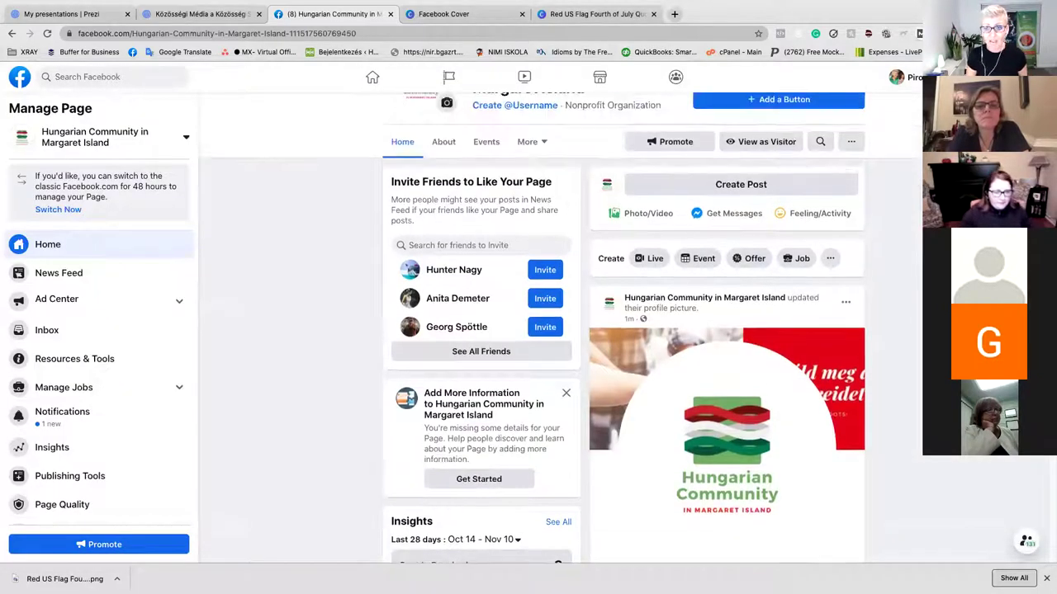
pyautogui.click(857, 142)
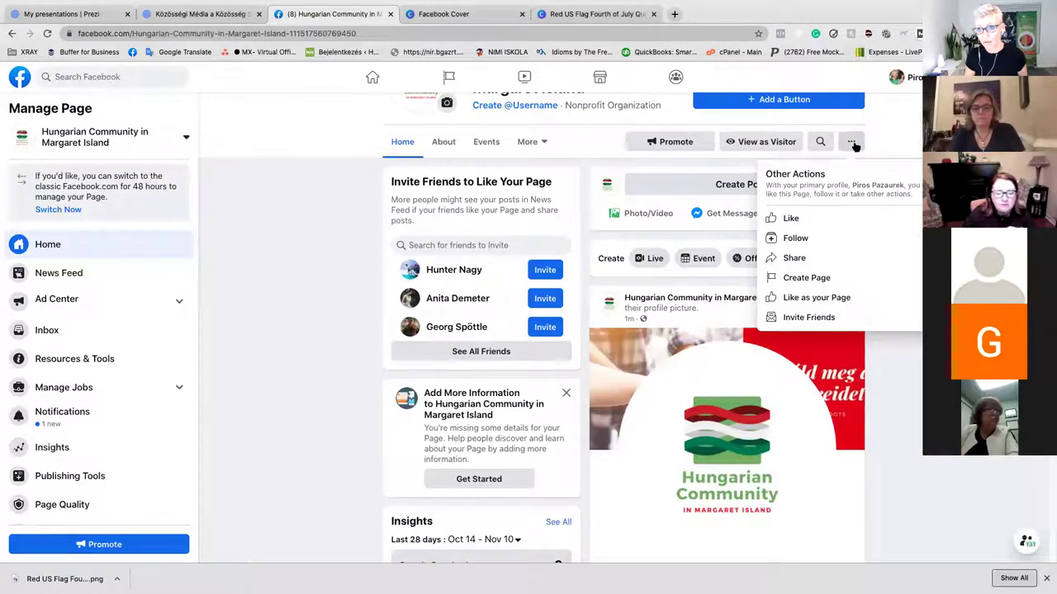
pyautogui.click(838, 277)
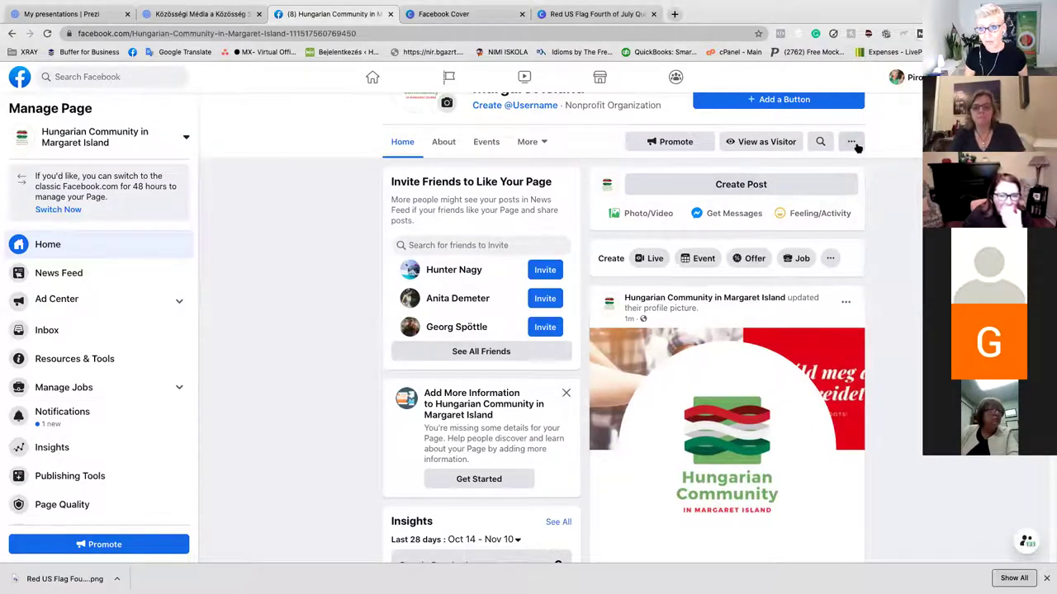
pyautogui.click(854, 142)
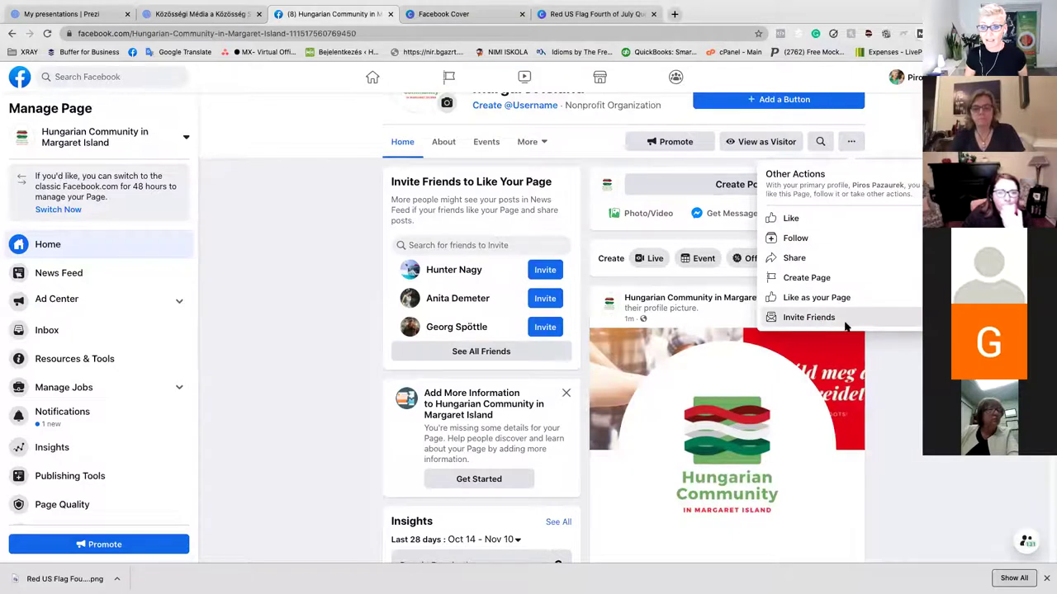
pyautogui.click(813, 319)
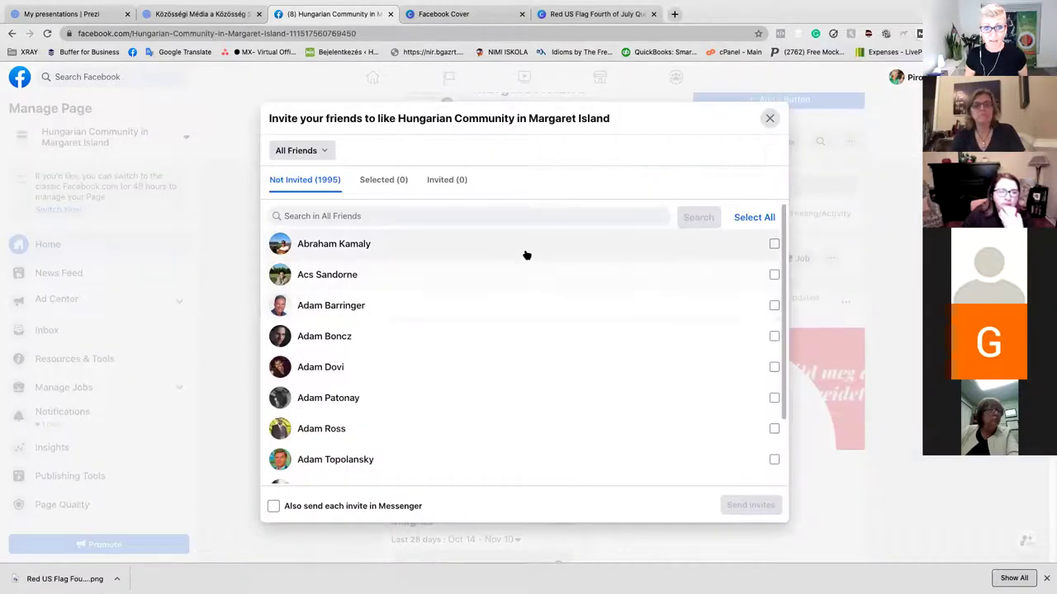
pyautogui.scroll(-2, 523, 255)
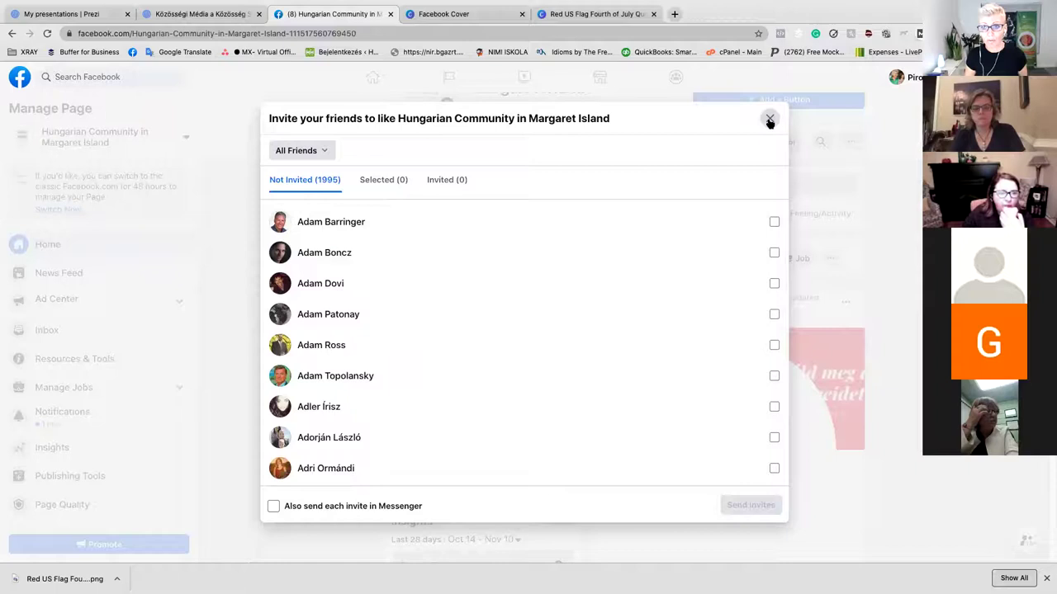
pyautogui.click(768, 118)
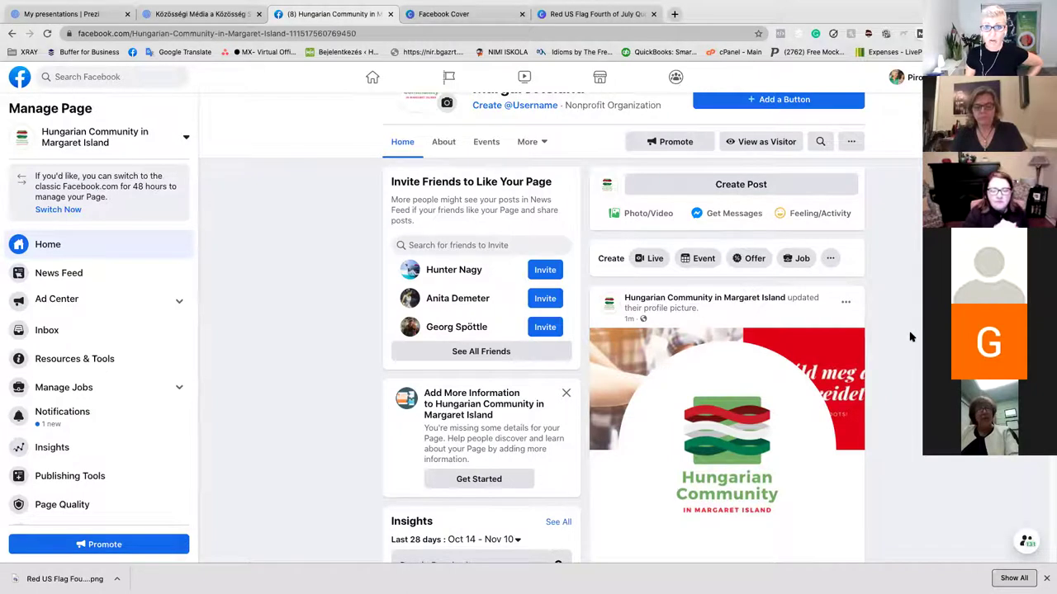
# Try to create the Page username HunComMargaretIsland and leave the username dialog.
pyautogui.scroll(3, 912, 336)
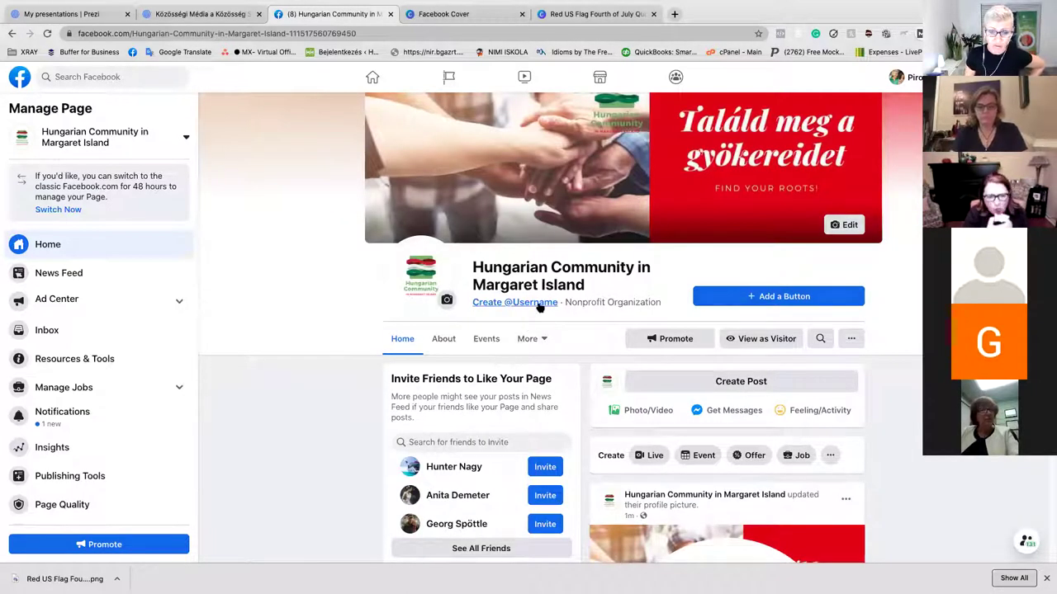
pyautogui.click(537, 303)
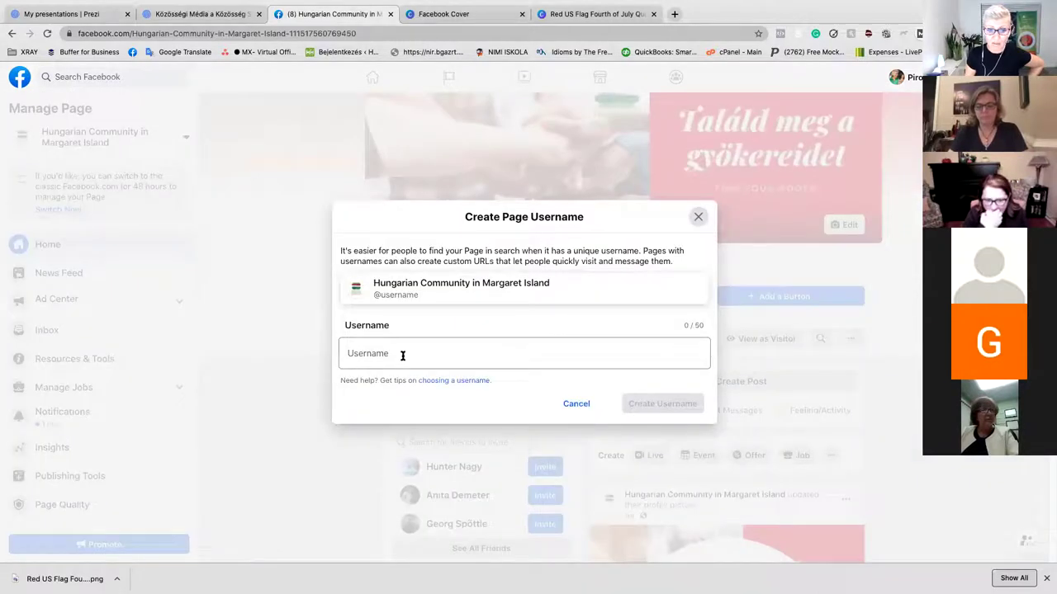
pyautogui.click(402, 355)
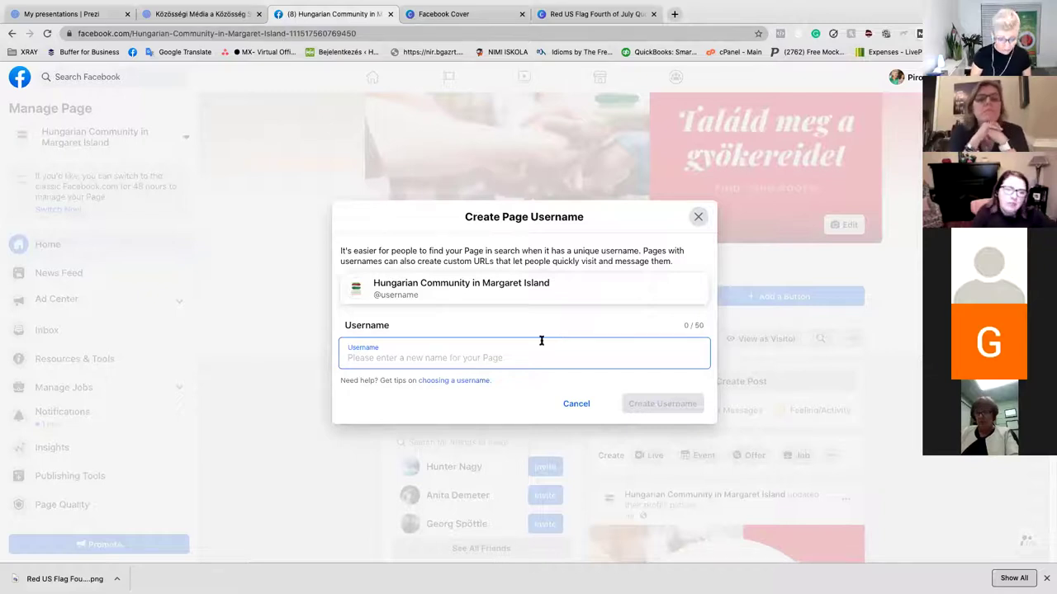
pyautogui.write('HunCom')
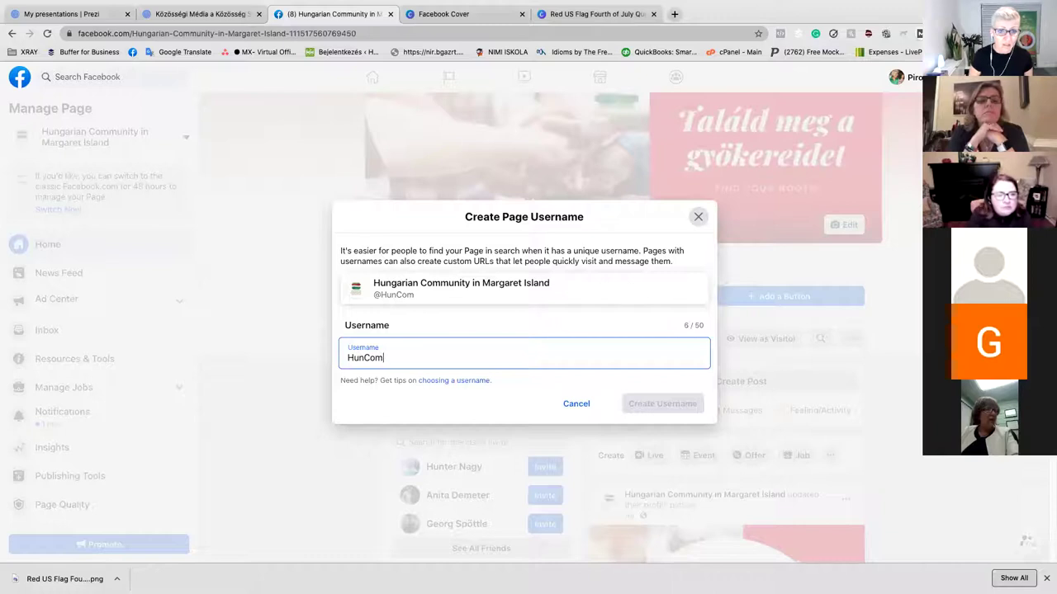
pyautogui.write('M')
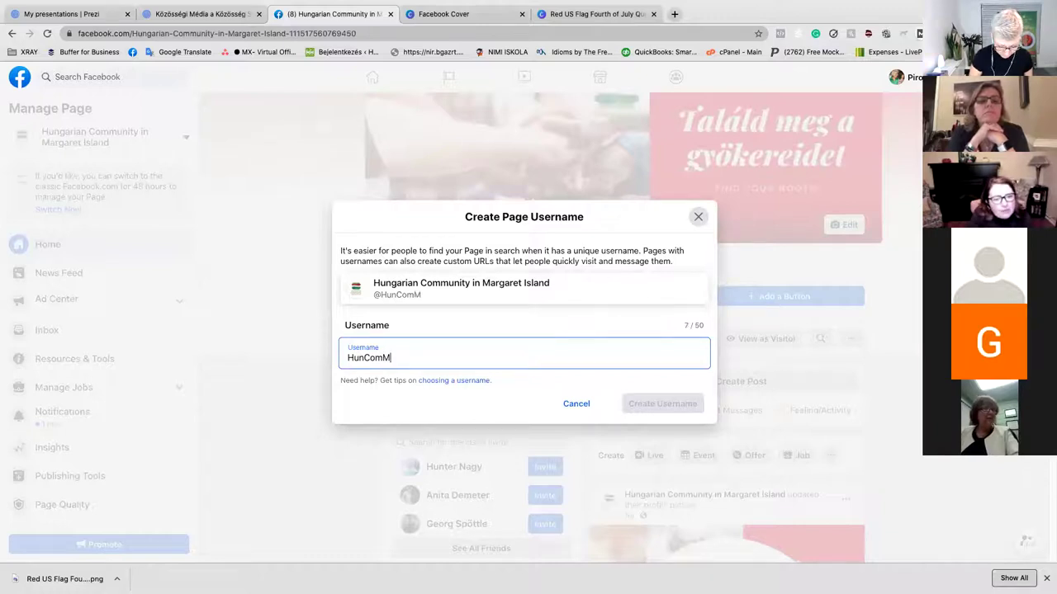
pyautogui.write('argaretIsla')
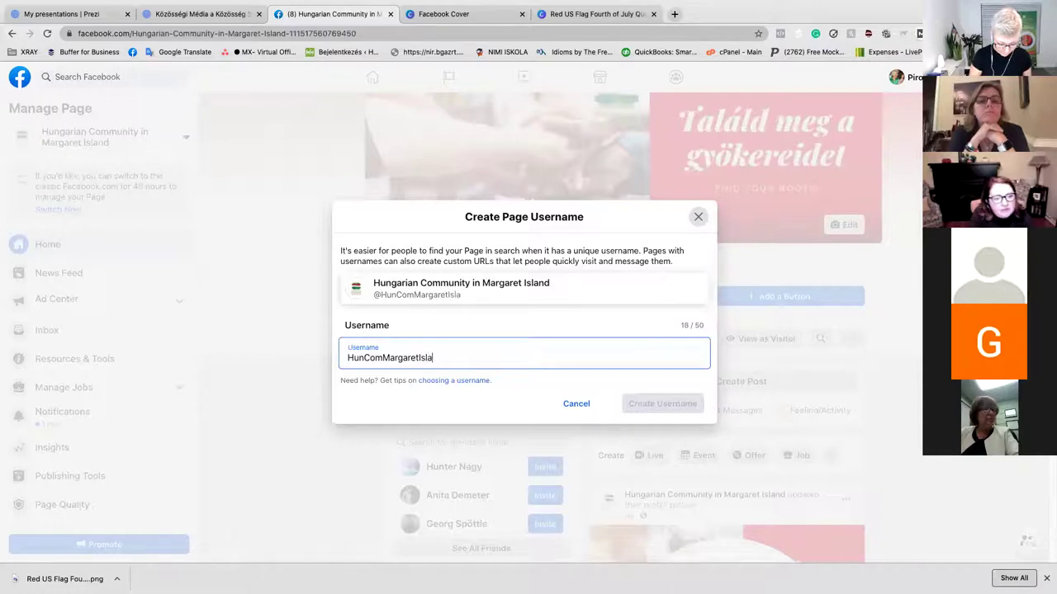
pyautogui.write('nd')
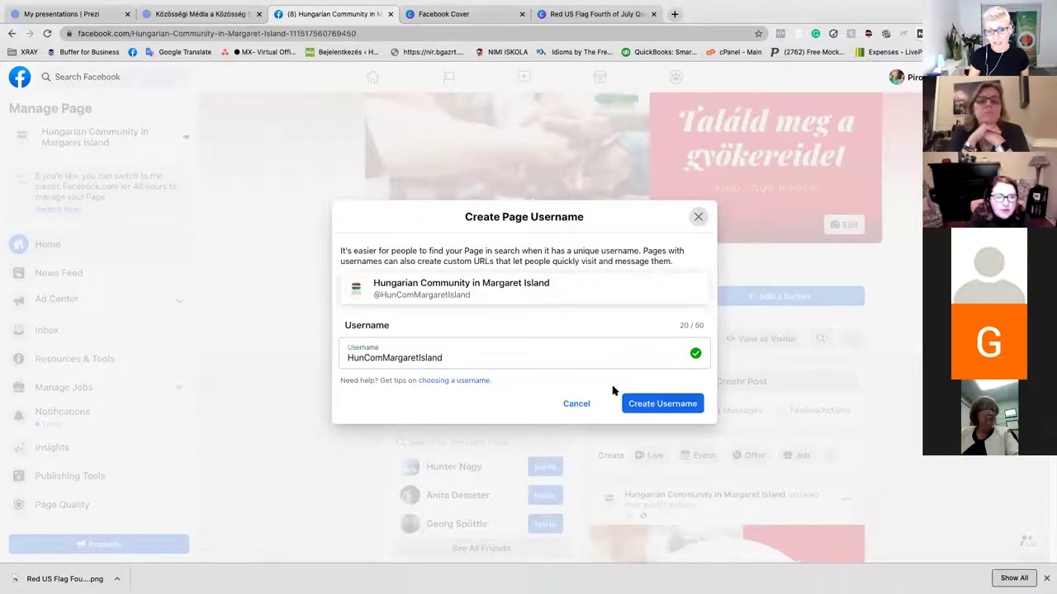
pyautogui.click(650, 404)
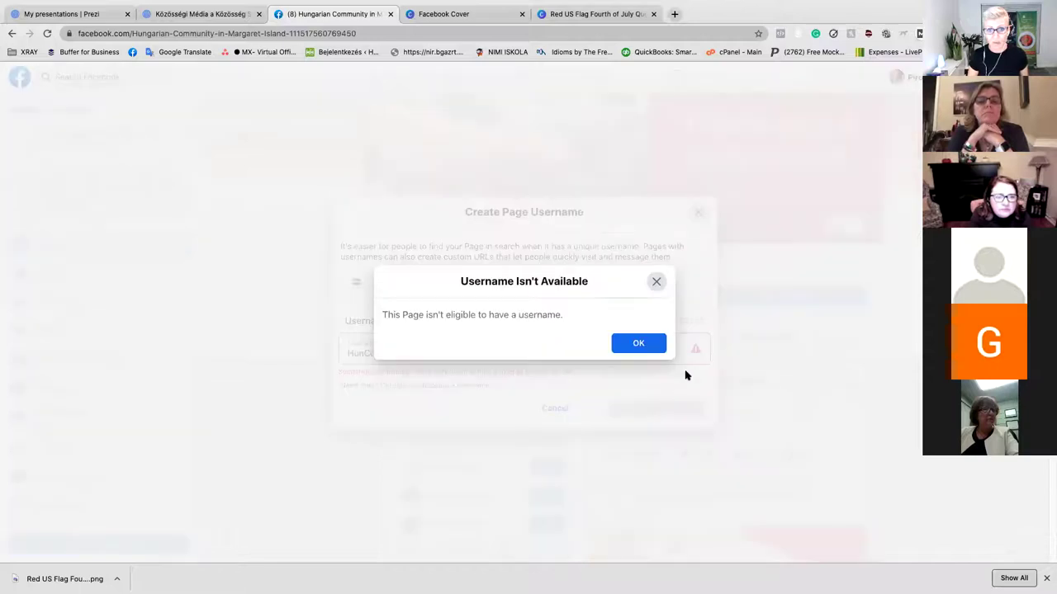
pyautogui.click(644, 346)
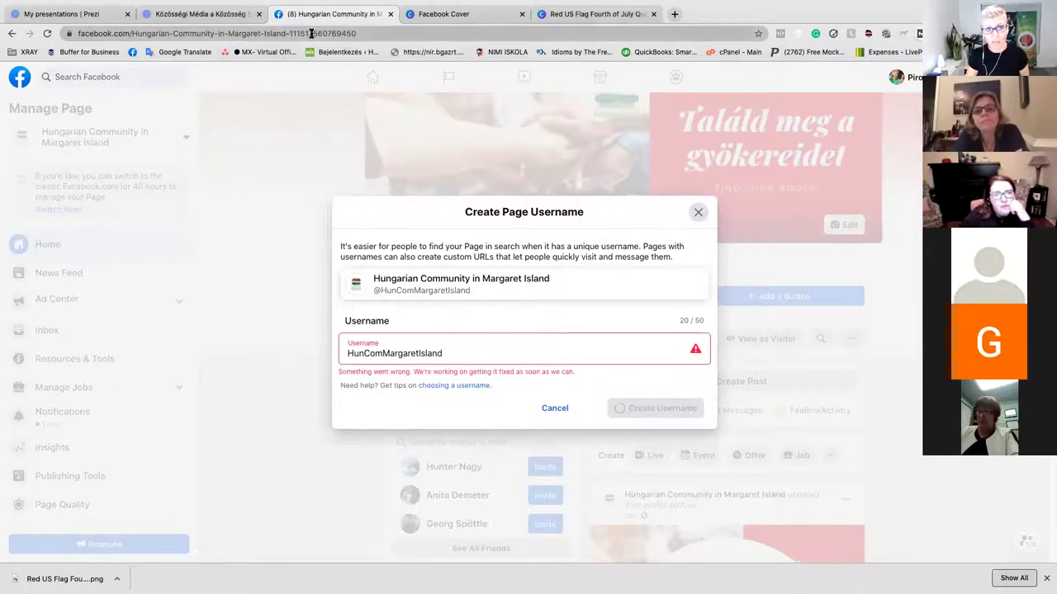
pyautogui.click(699, 213)
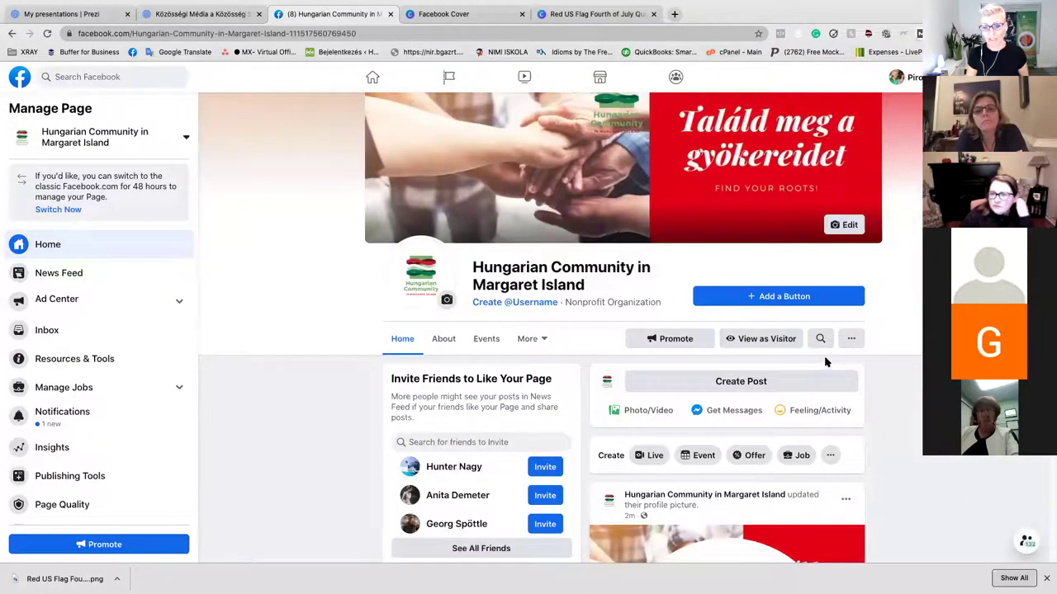
# Examine the Page's posts, insights, About details, photos and transparency information further down the home view.
pyautogui.scroll(-4, 823, 358)
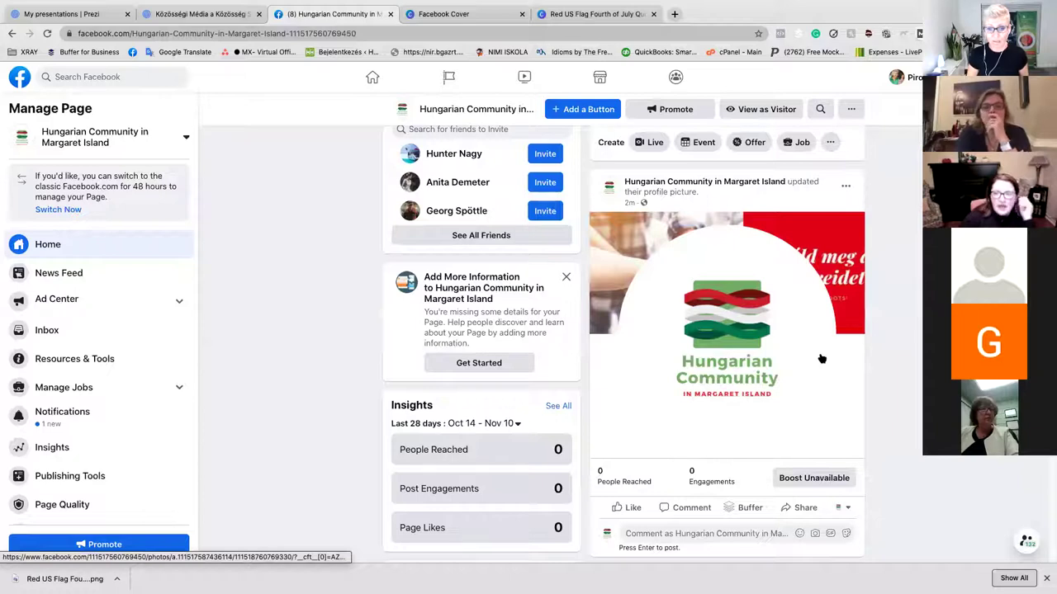
pyautogui.scroll(-3, 822, 359)
pyautogui.scroll(-2, 822, 358)
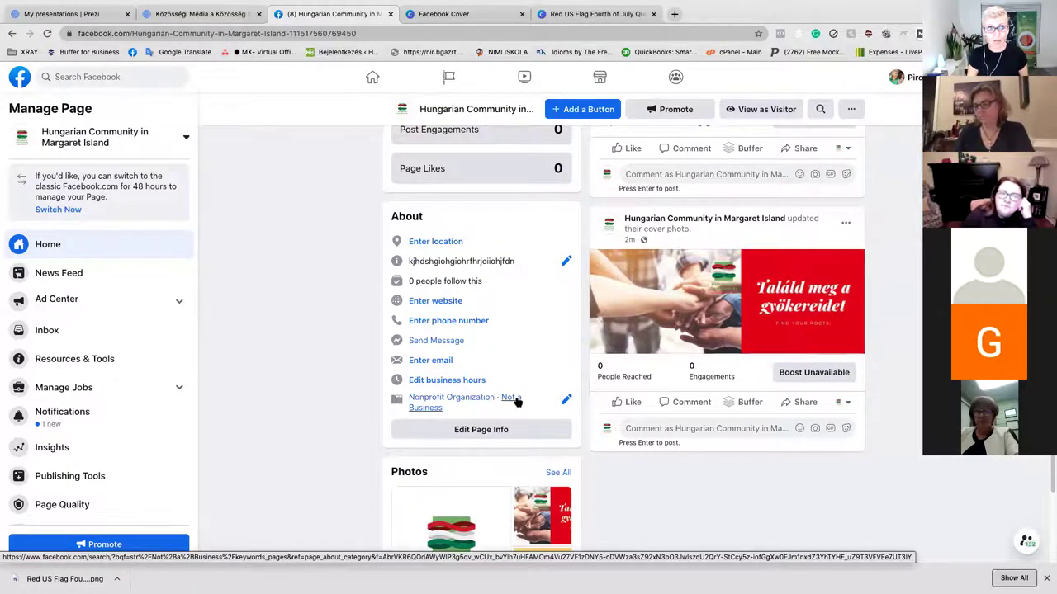
pyautogui.scroll(2, 333, 255)
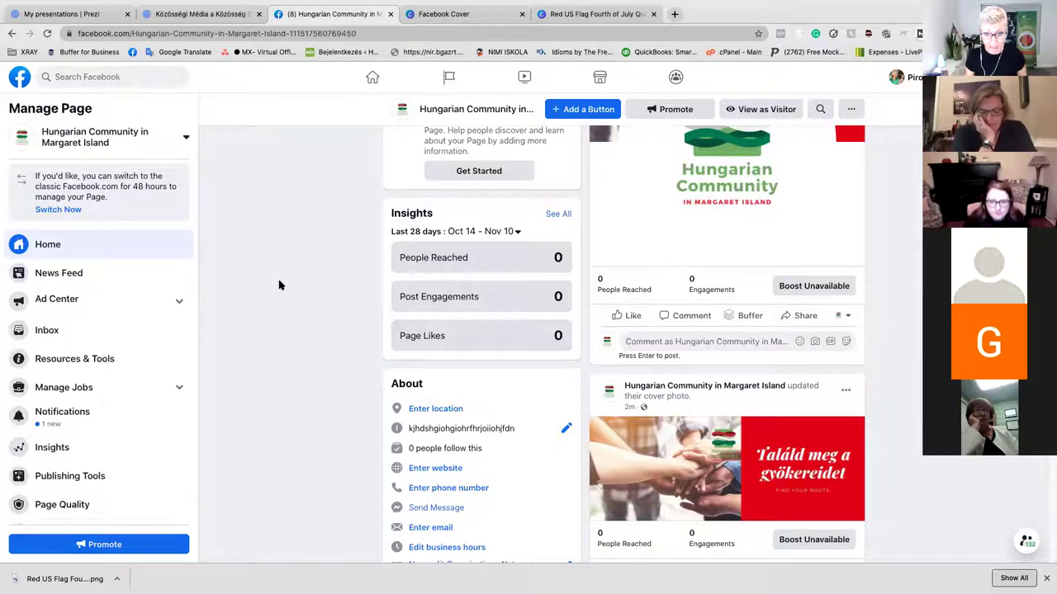
pyautogui.scroll(1, 306, 297)
pyautogui.scroll(-4, 309, 300)
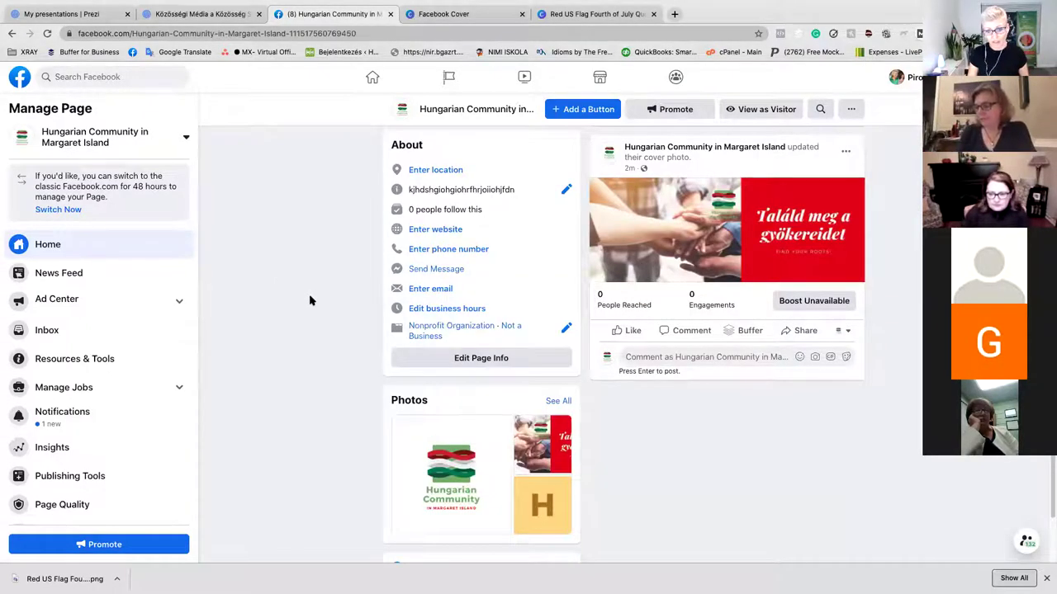
pyautogui.scroll(-2, 310, 300)
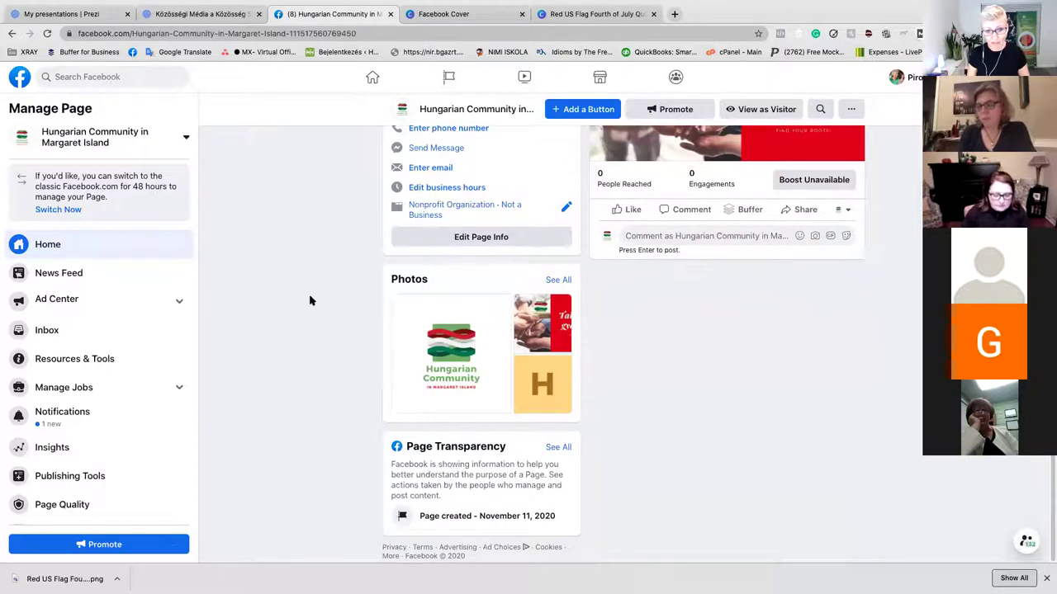
pyautogui.scroll(3, 310, 300)
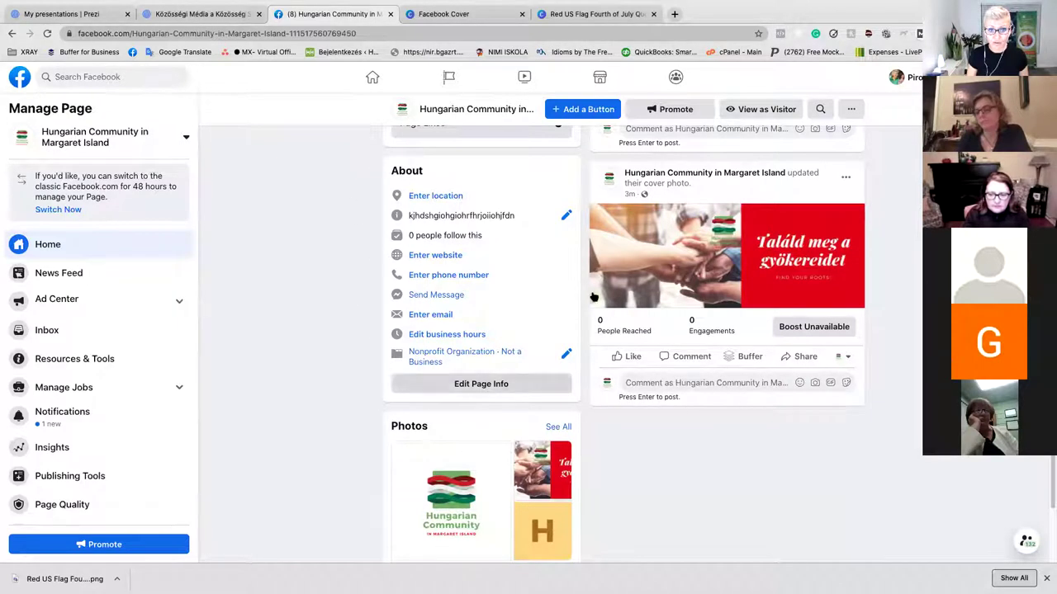
# Start entering the Page's location with "Mar" in the address and close the form without completing it.
pyautogui.click(450, 198)
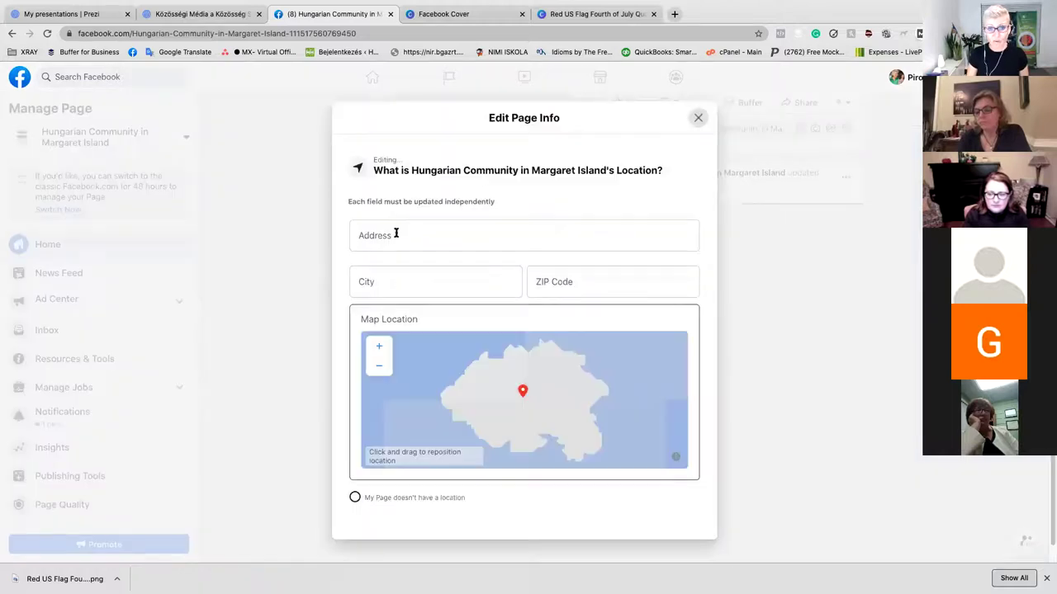
pyautogui.click(385, 237)
pyautogui.write('Mar')
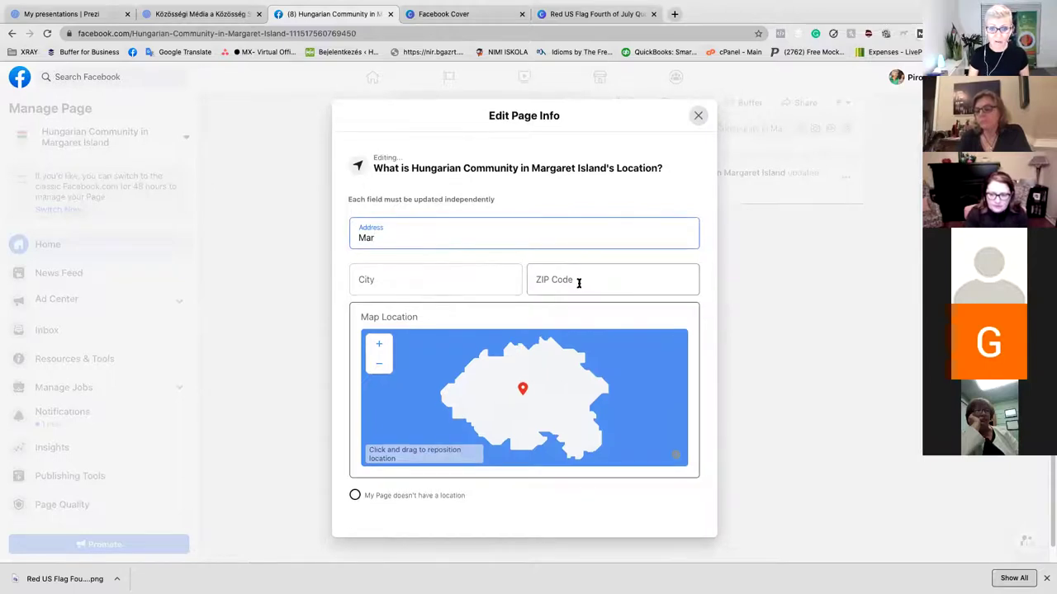
pyautogui.scroll(-1, 576, 283)
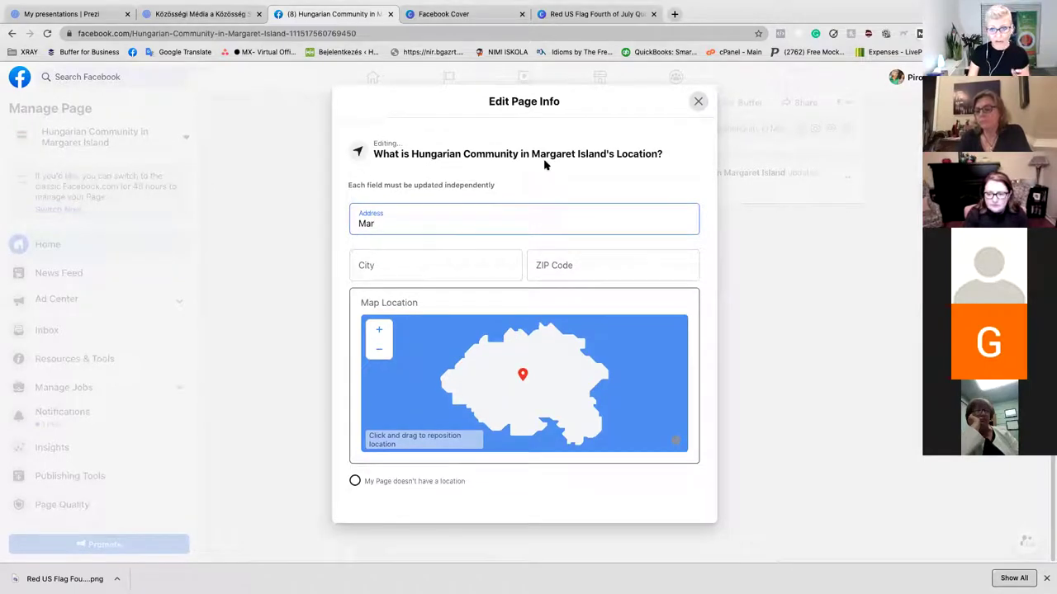
pyautogui.click(698, 104)
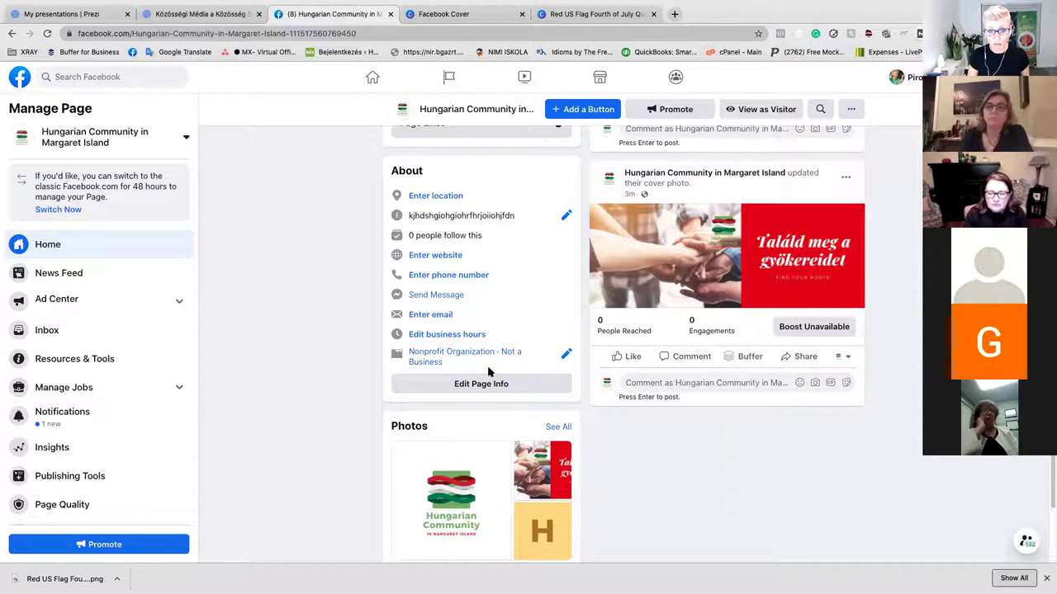
# Reorder the Page's tabs in its settings, placing Community directly after About and Events directly after Home.
pyautogui.scroll(-3, 488, 372)
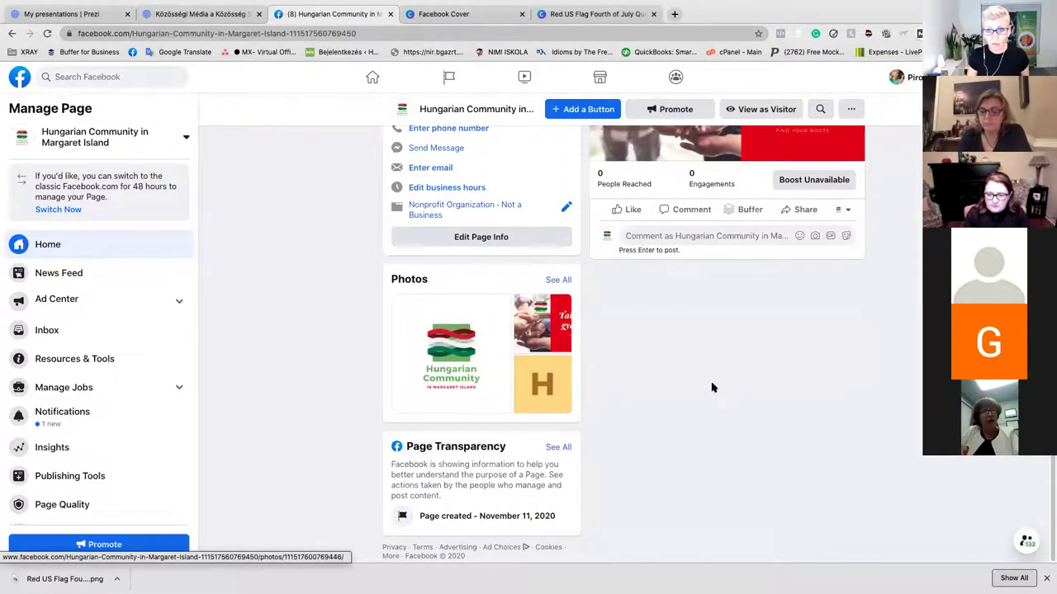
pyautogui.scroll(10, 705, 387)
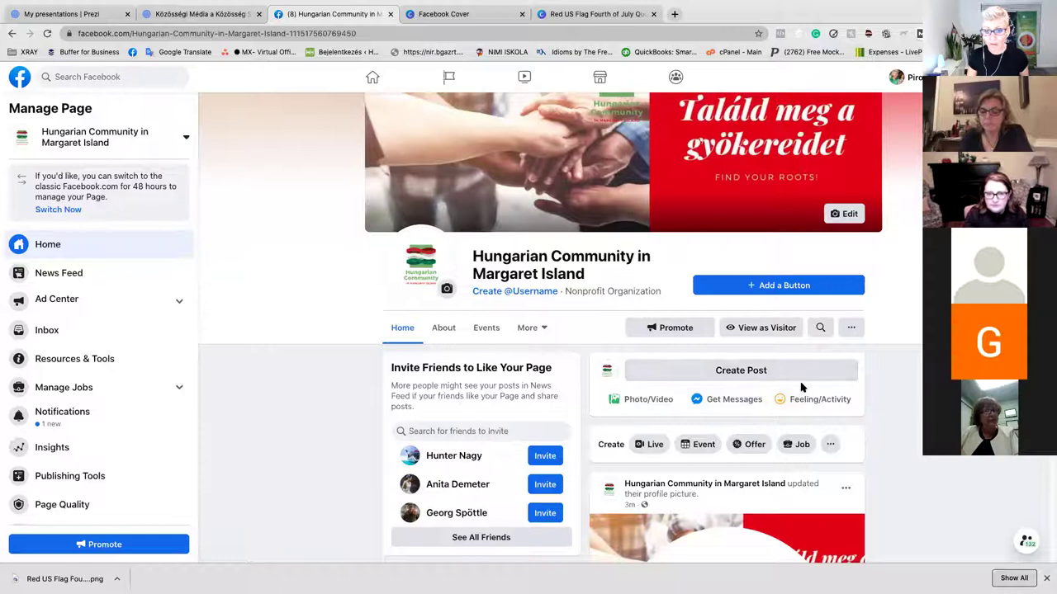
pyautogui.click(545, 328)
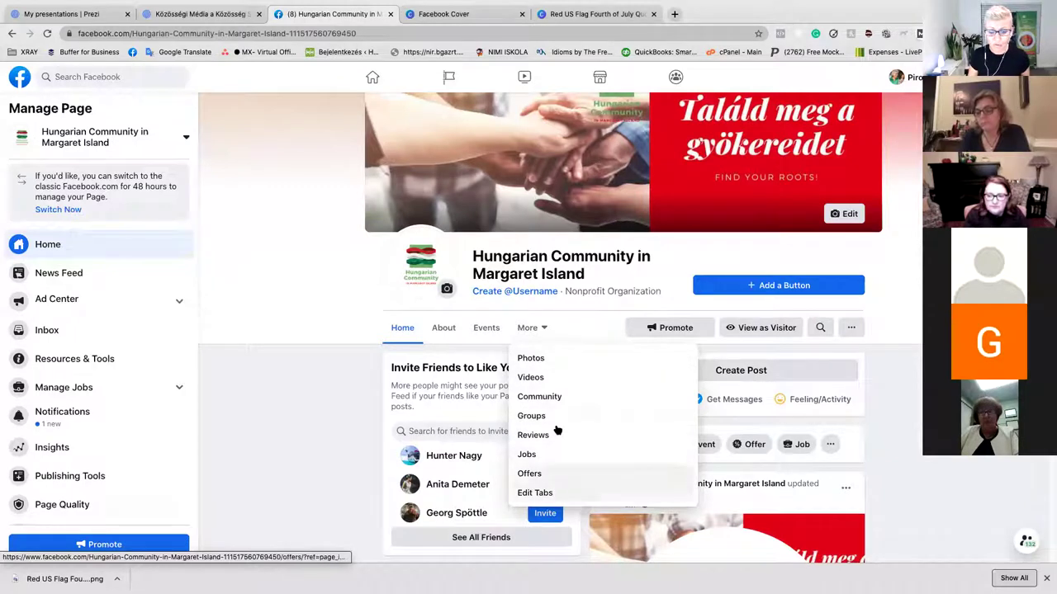
pyautogui.click(535, 495)
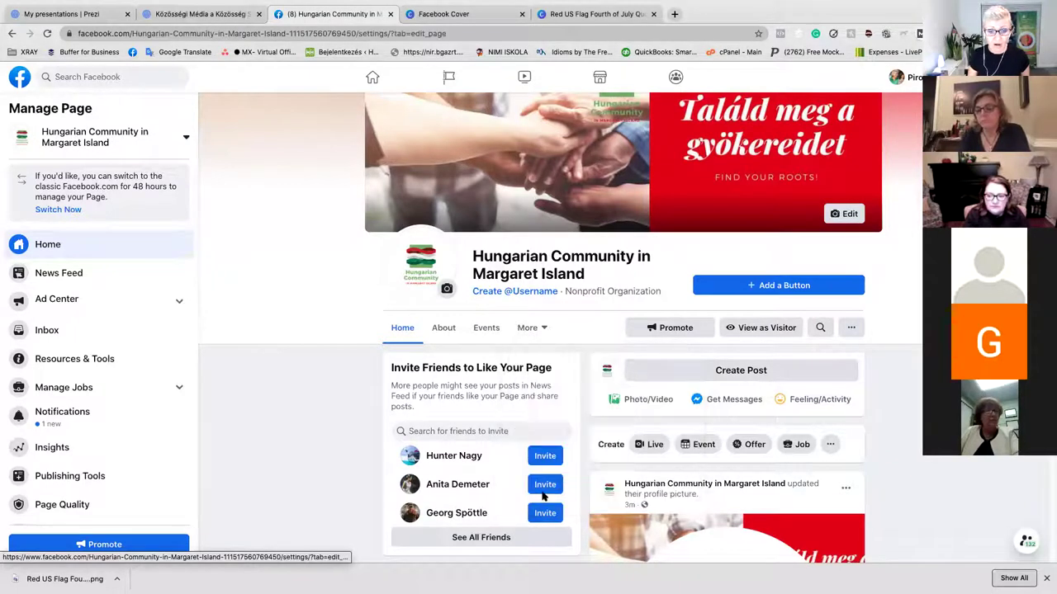
pyautogui.scroll(-3, 600, 297)
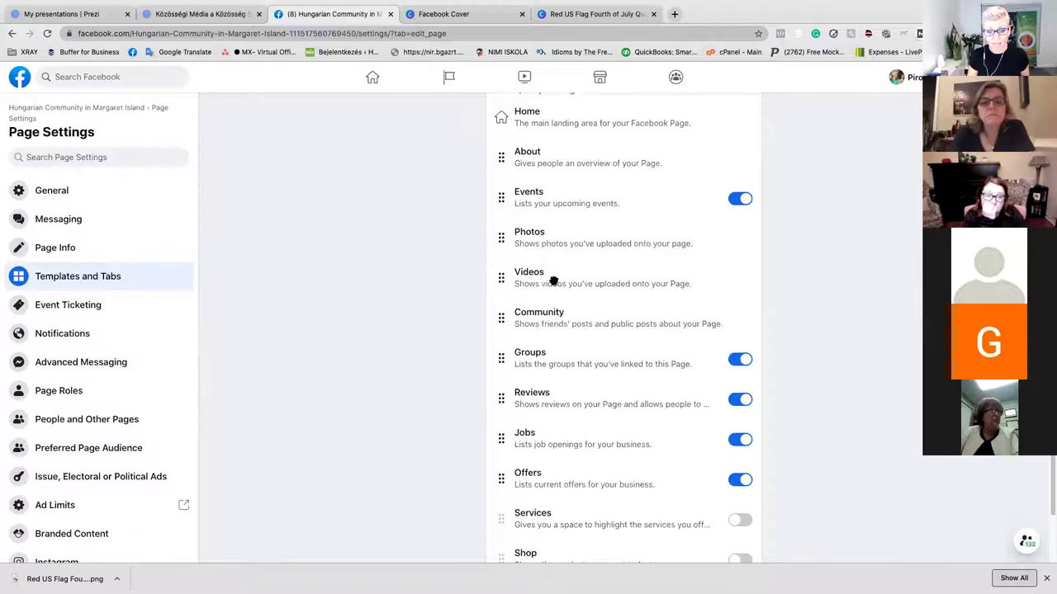
pyautogui.scroll(-1, 555, 280)
pyautogui.moveTo(540, 247); pyautogui.dragTo(596, 164)
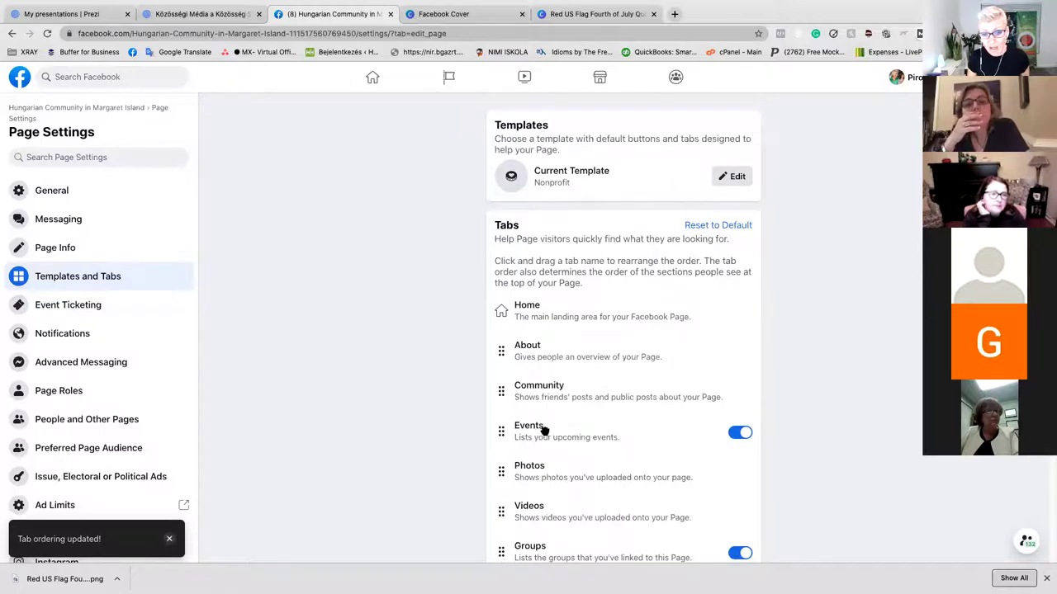
pyautogui.moveTo(541, 431); pyautogui.dragTo(546, 346)
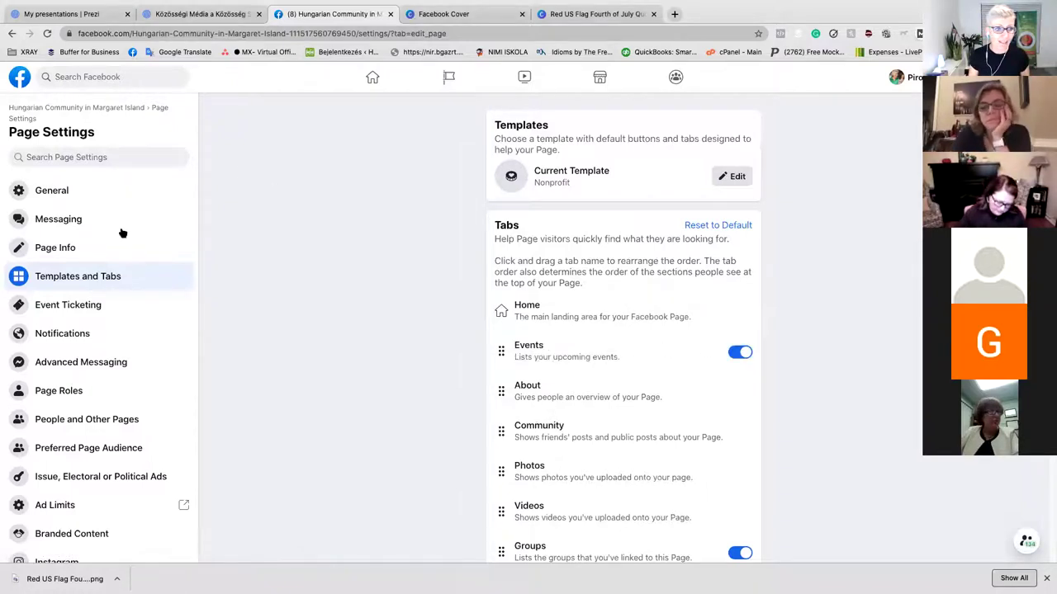
# Disable posts by other people on the Page in the general Visitor Posts setting and save the change.
pyautogui.click(53, 191)
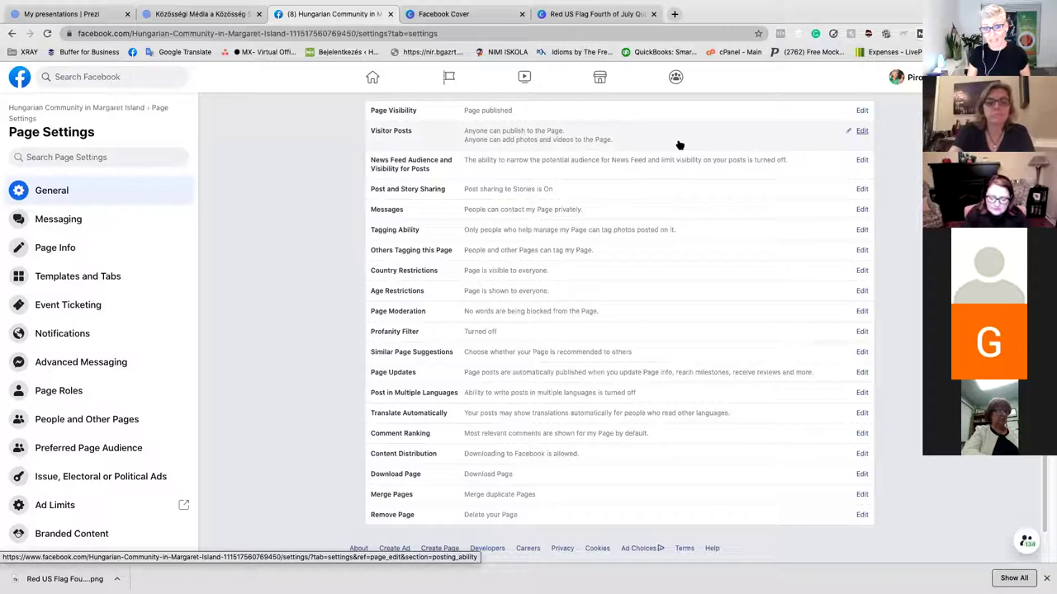
pyautogui.click(861, 132)
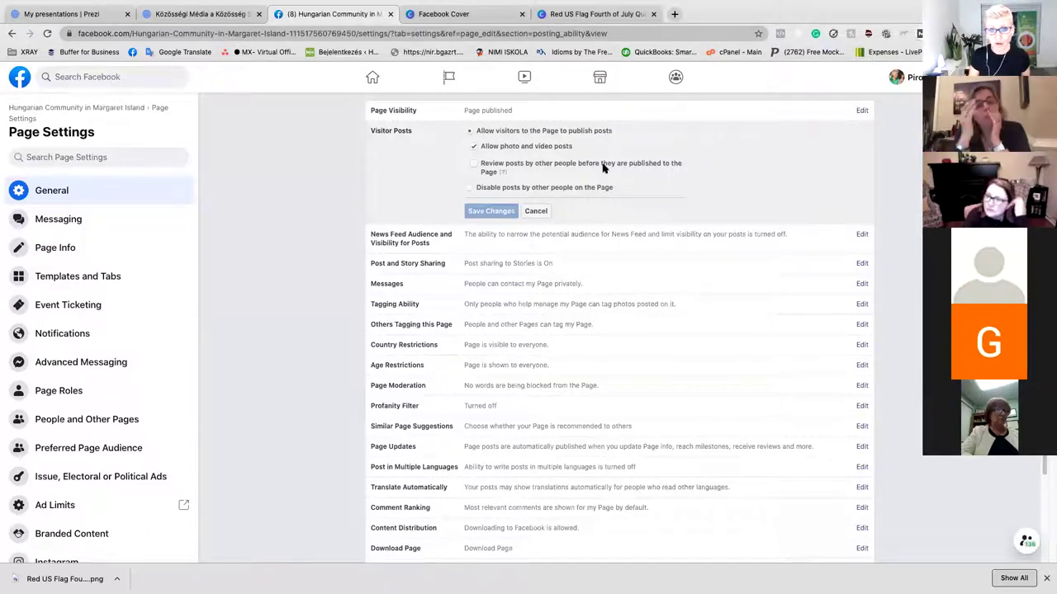
pyautogui.click(473, 149)
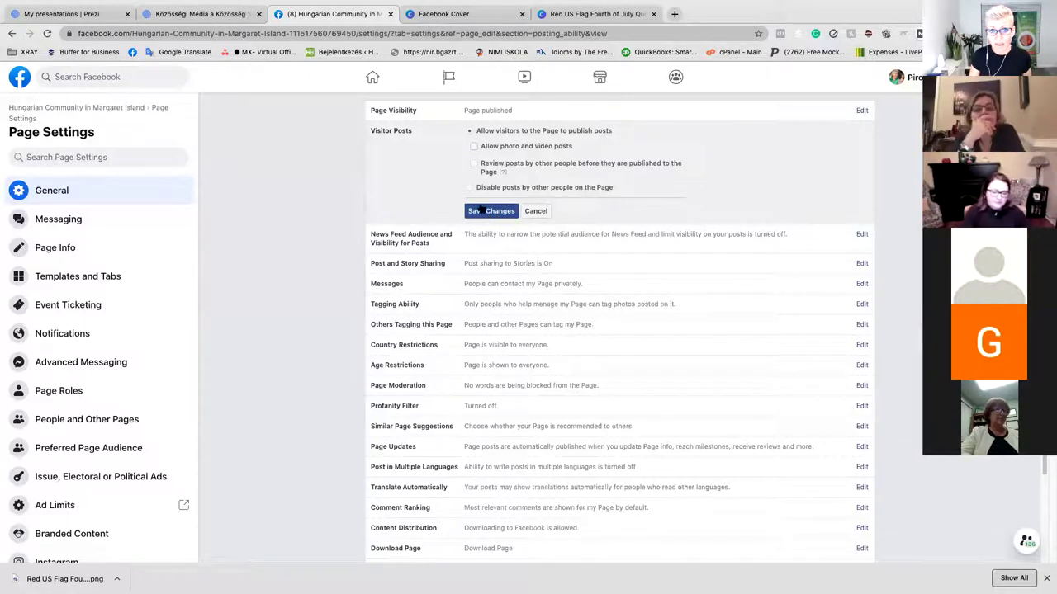
pyautogui.click(474, 188)
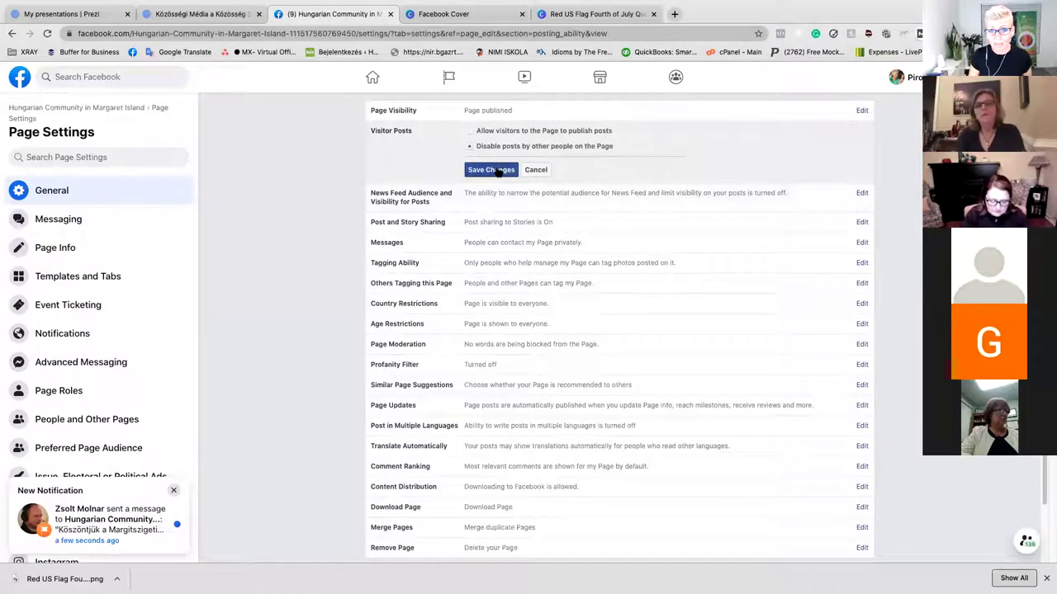
pyautogui.click(492, 170)
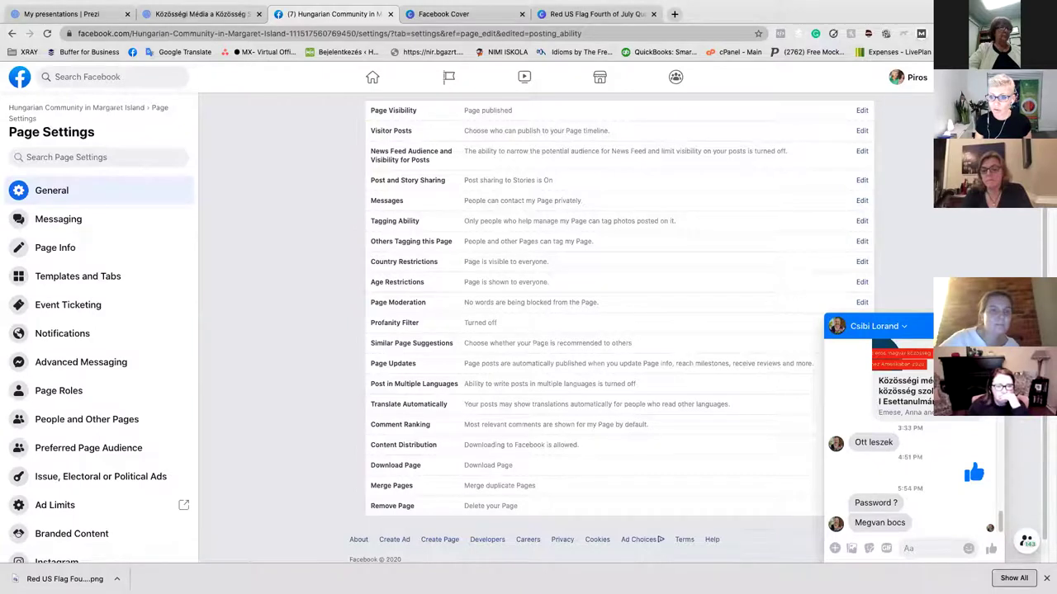
# Close the chat window and examine the Page's private Messages option and the word-blocking options under Page Moderation.
pyautogui.press('Escape')
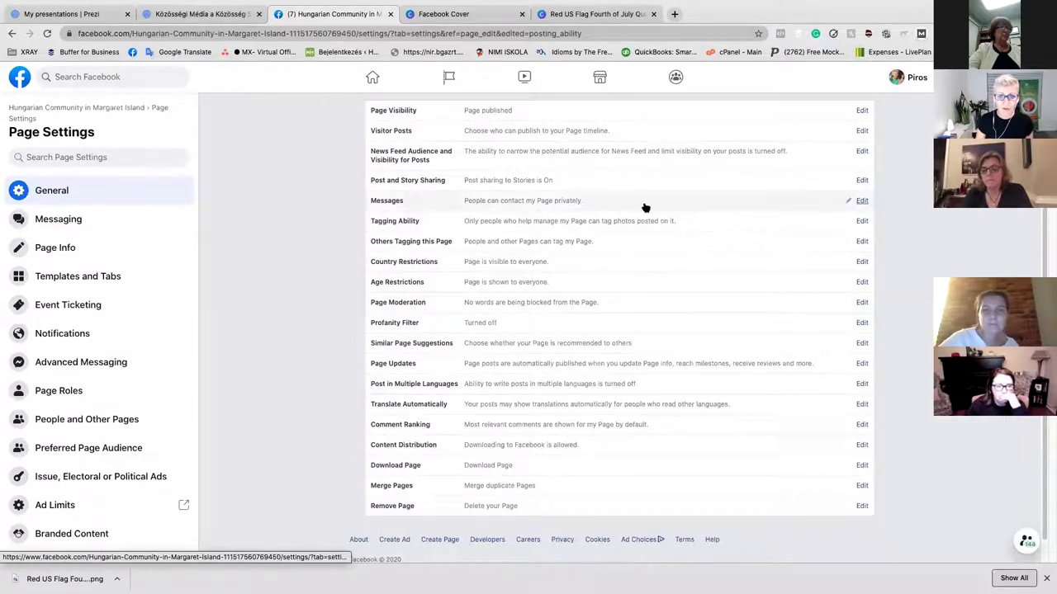
pyautogui.click(855, 203)
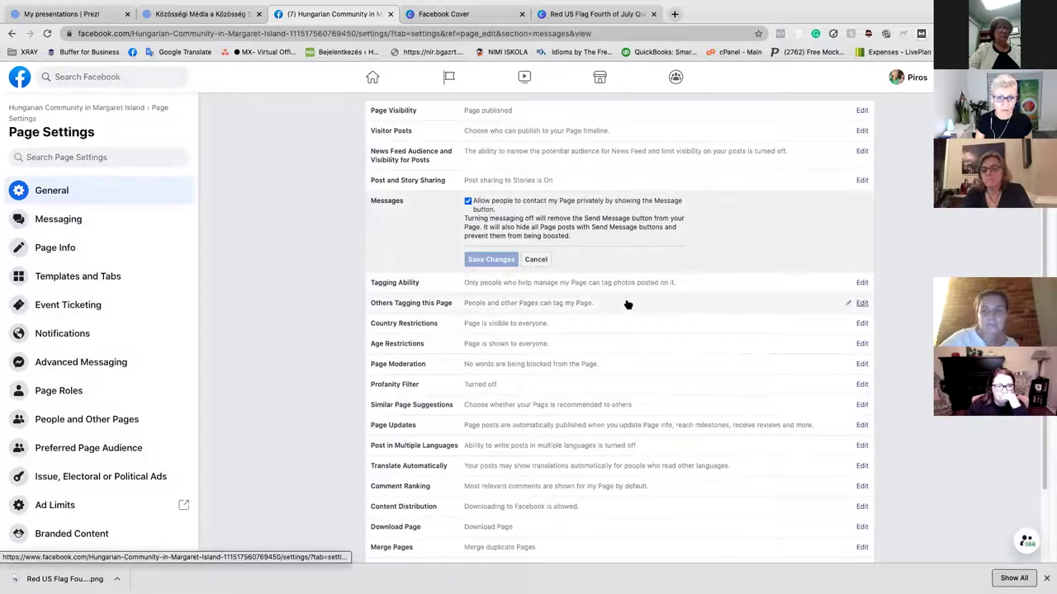
pyautogui.scroll(-2, 627, 305)
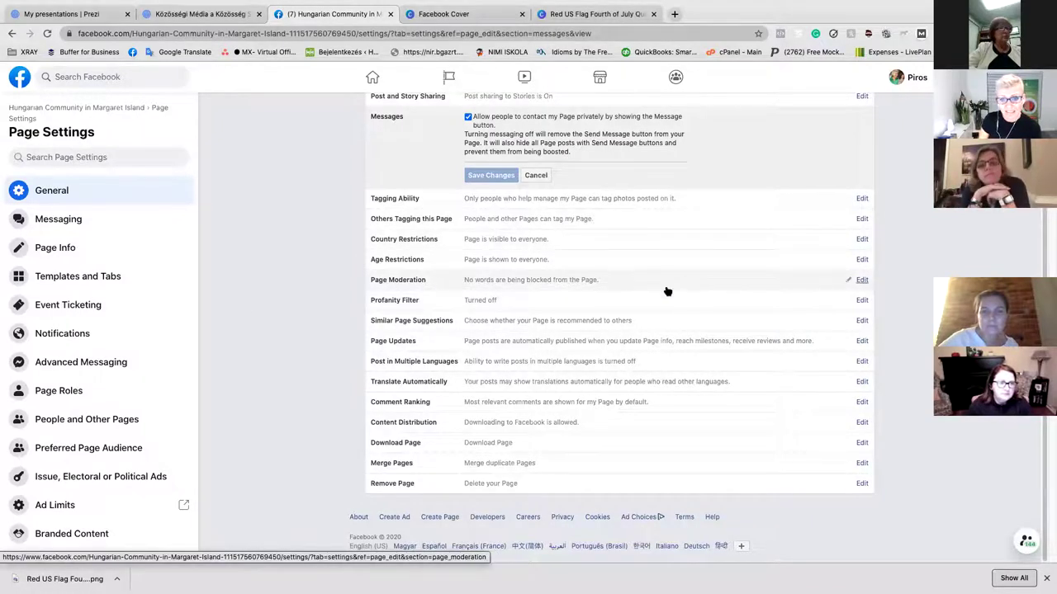
pyautogui.click(861, 281)
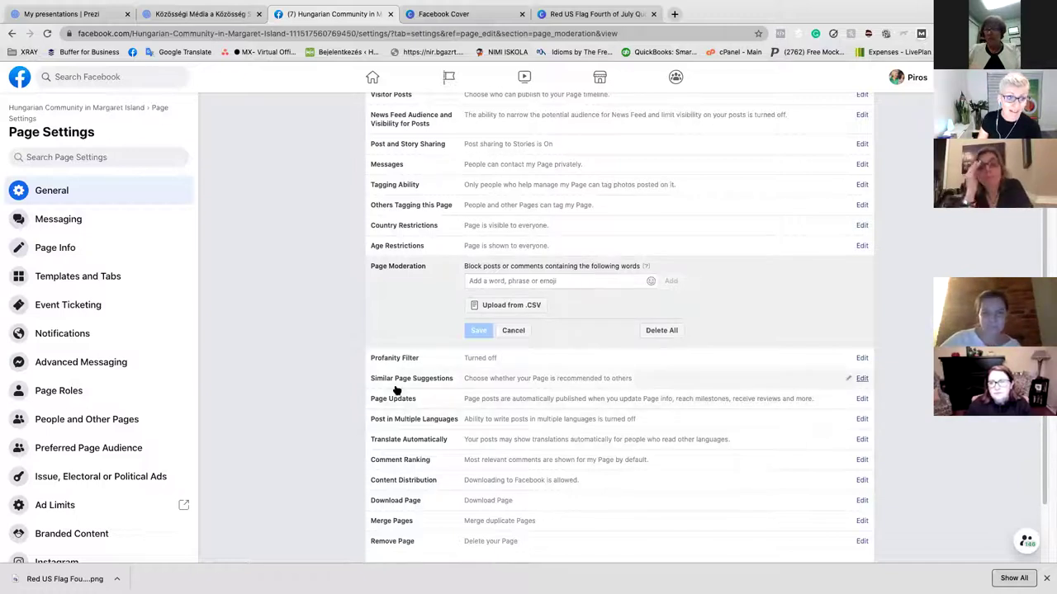
# Review the Page's Messaging settings and turn on the greeting shown at the start of a Messenger conversation.
pyautogui.click(58, 220)
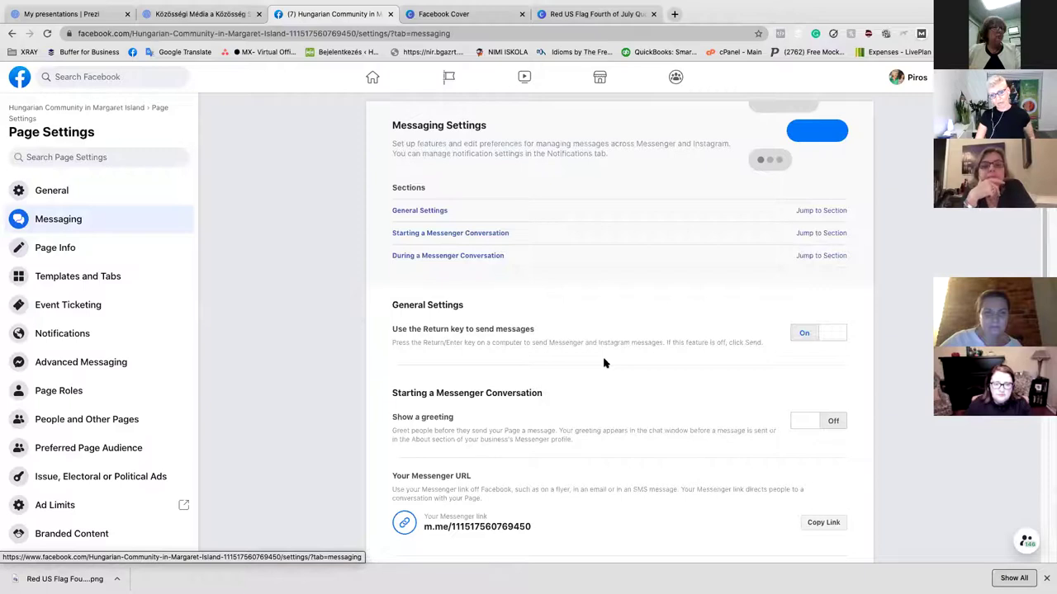
pyautogui.scroll(-3, 604, 364)
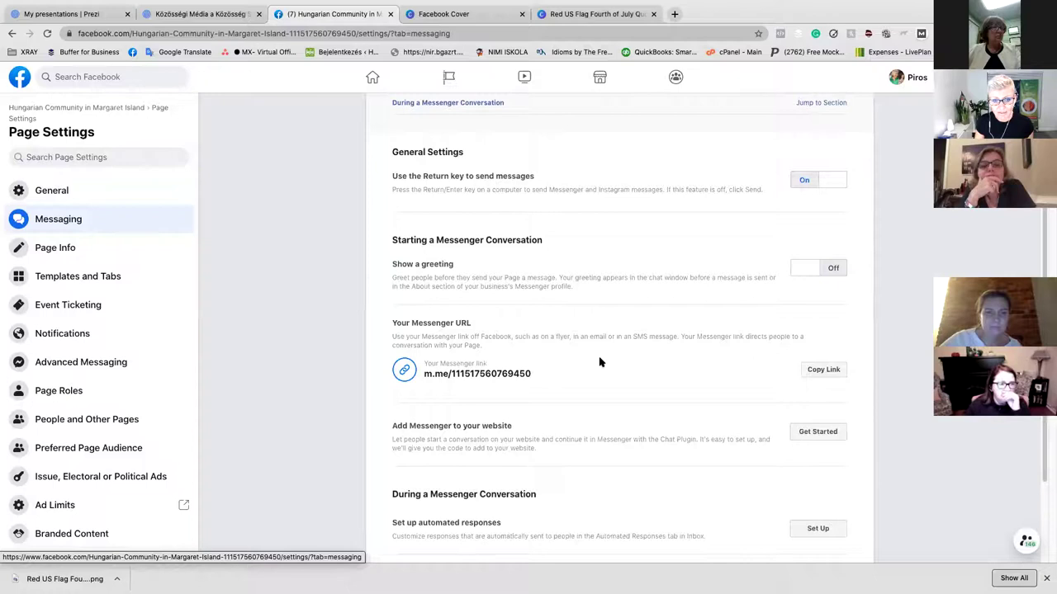
pyautogui.scroll(-3, 600, 363)
pyautogui.scroll(5, 600, 362)
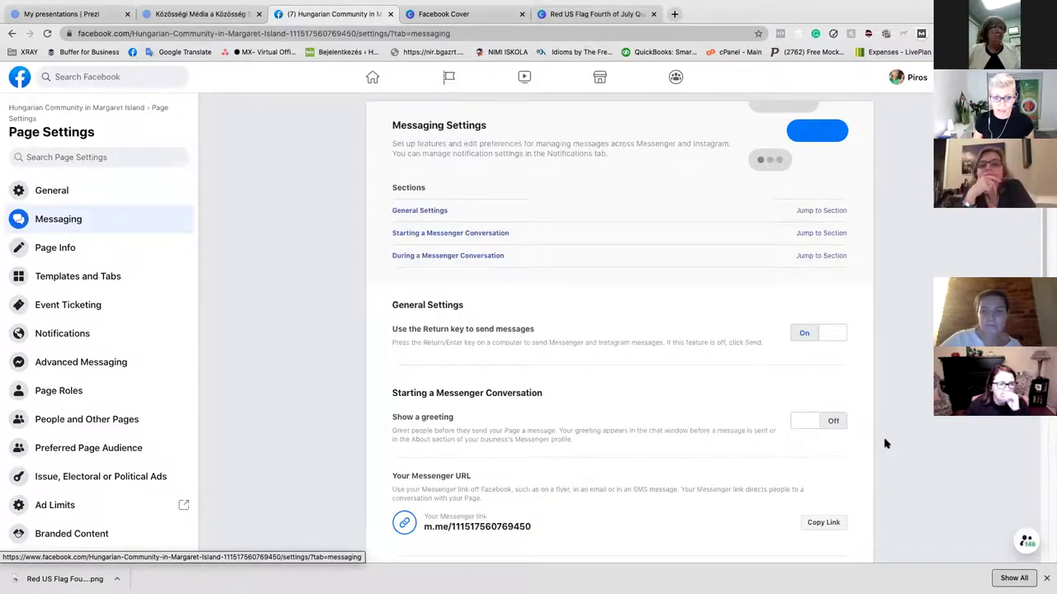
pyautogui.click(829, 422)
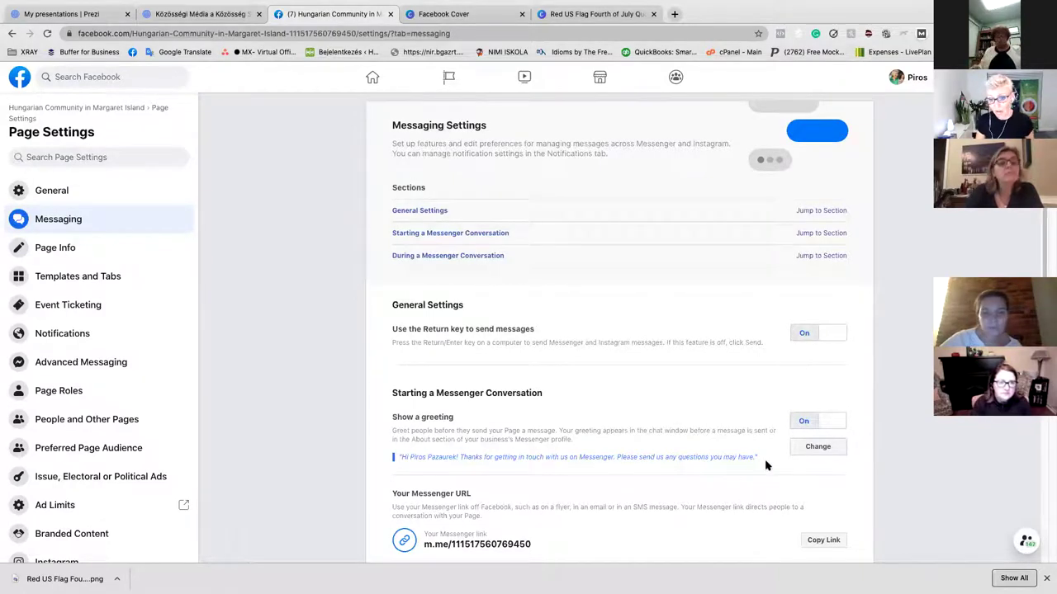
# Open the Messenger greeting text for editing, look at its preview and personalization option, and cancel without changes.
pyautogui.click(805, 450)
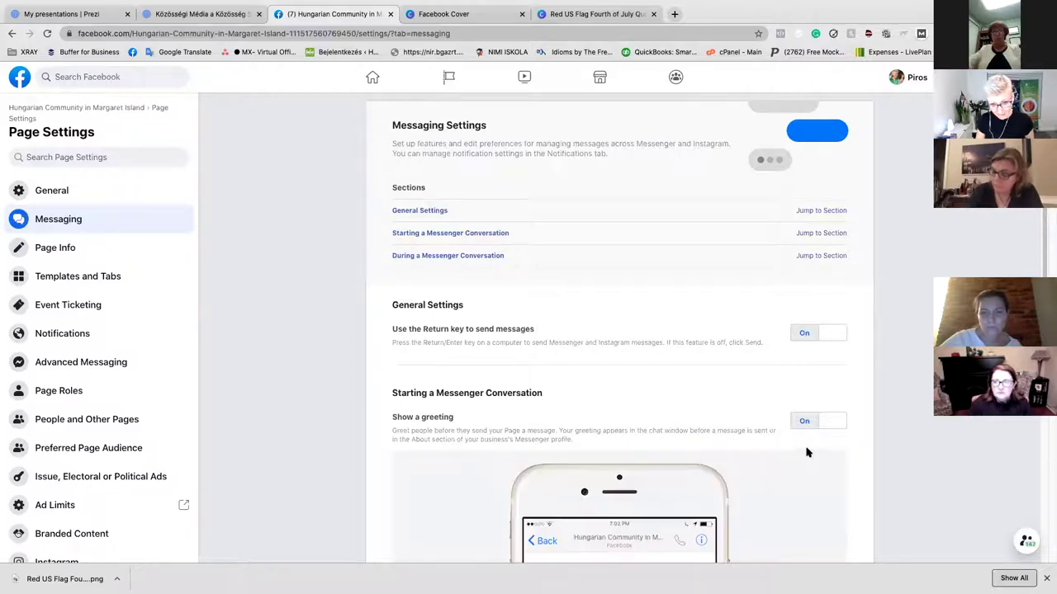
pyautogui.scroll(-5, 726, 487)
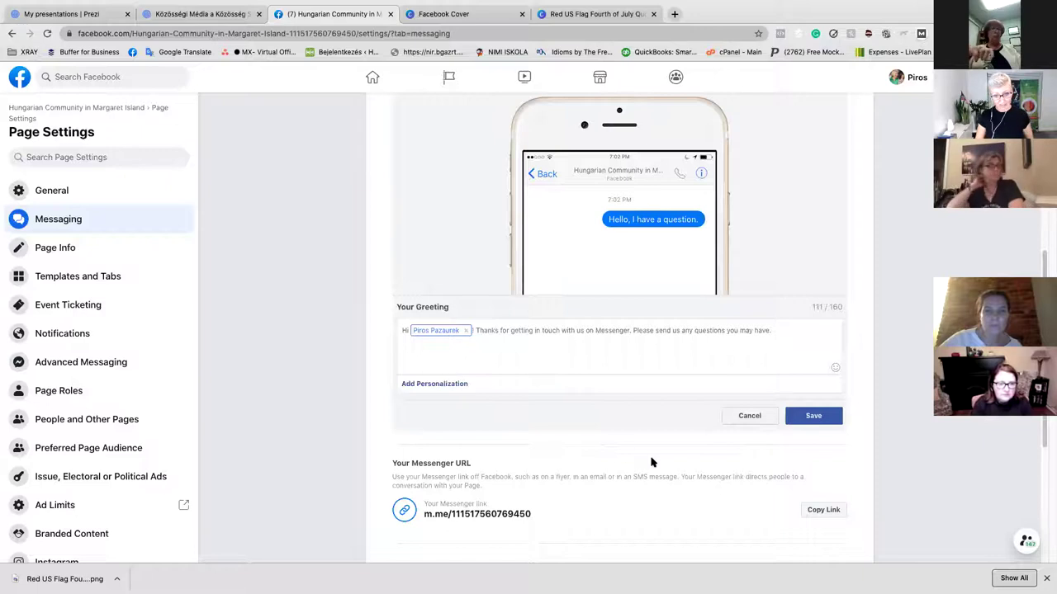
pyautogui.click(762, 421)
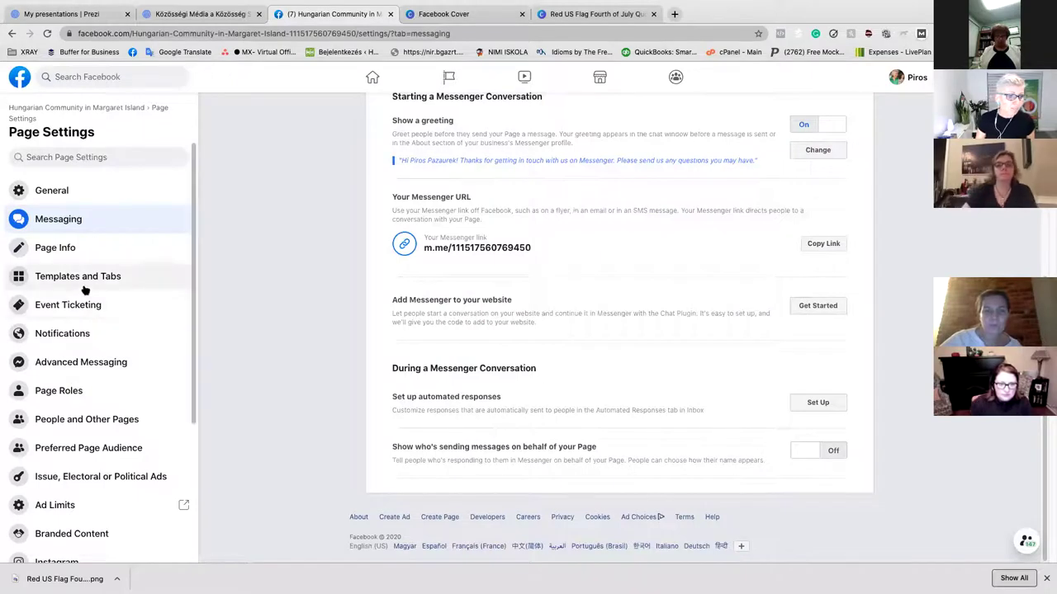
# Look through the Page Settings categories, including the Templates and Tabs list, and view the Page Roles settings.
pyautogui.scroll(-5, 71, 273)
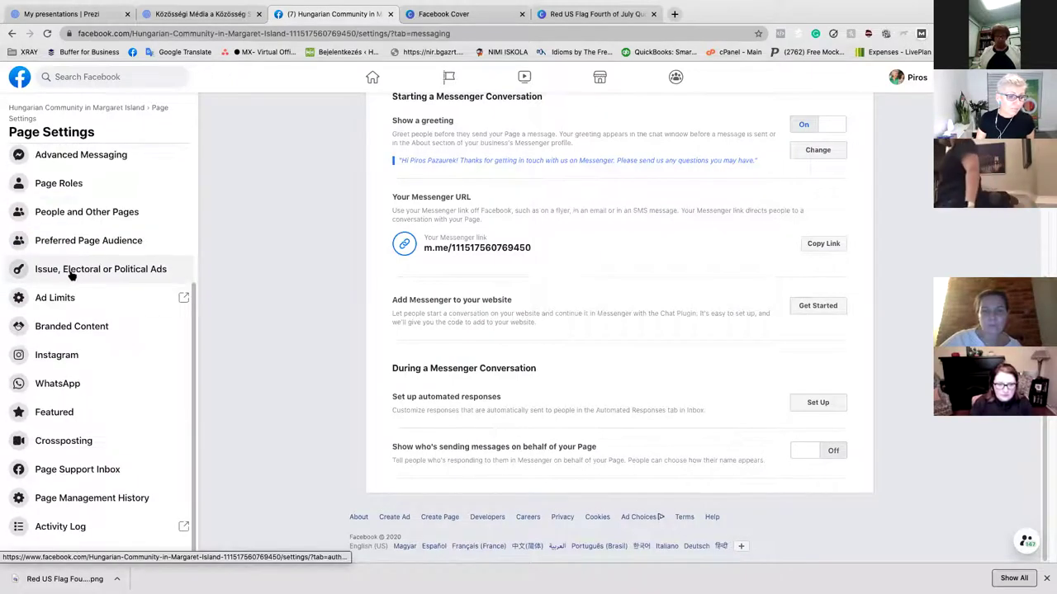
pyautogui.scroll(5, 71, 274)
pyautogui.click(74, 283)
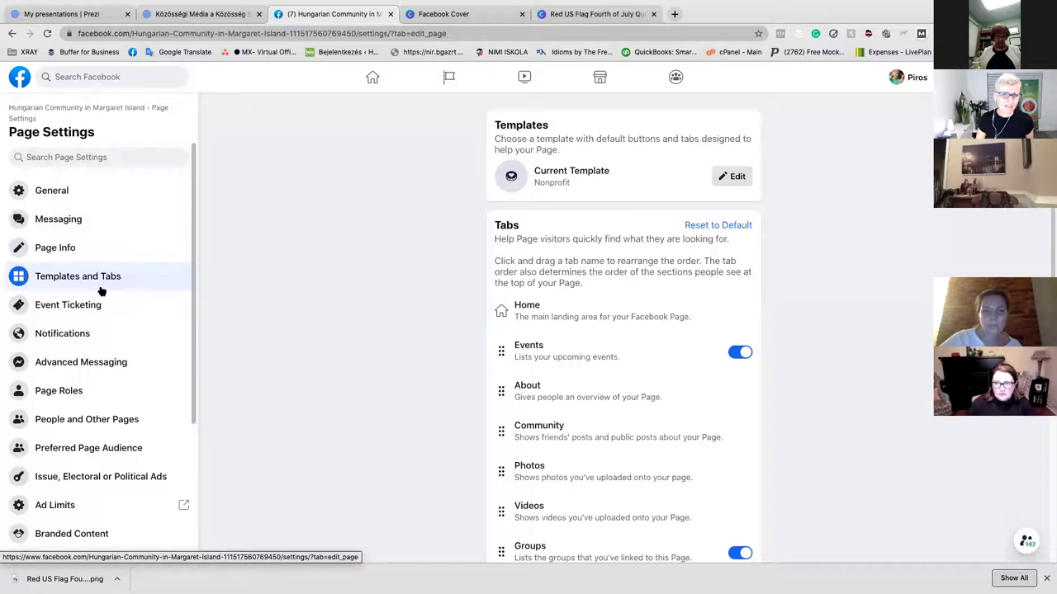
pyautogui.scroll(-3, 347, 331)
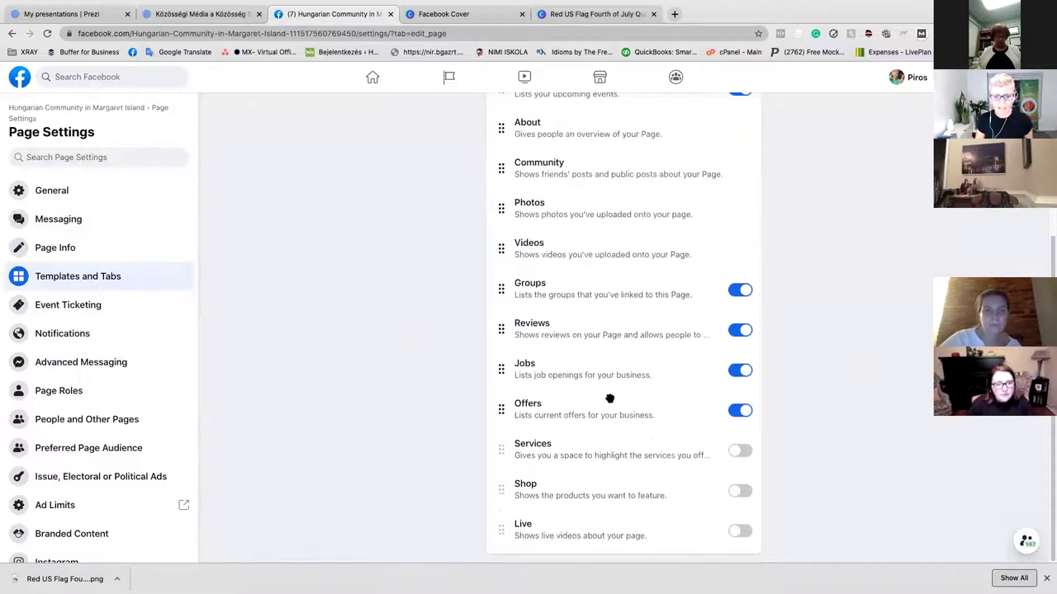
pyautogui.scroll(-3, 123, 378)
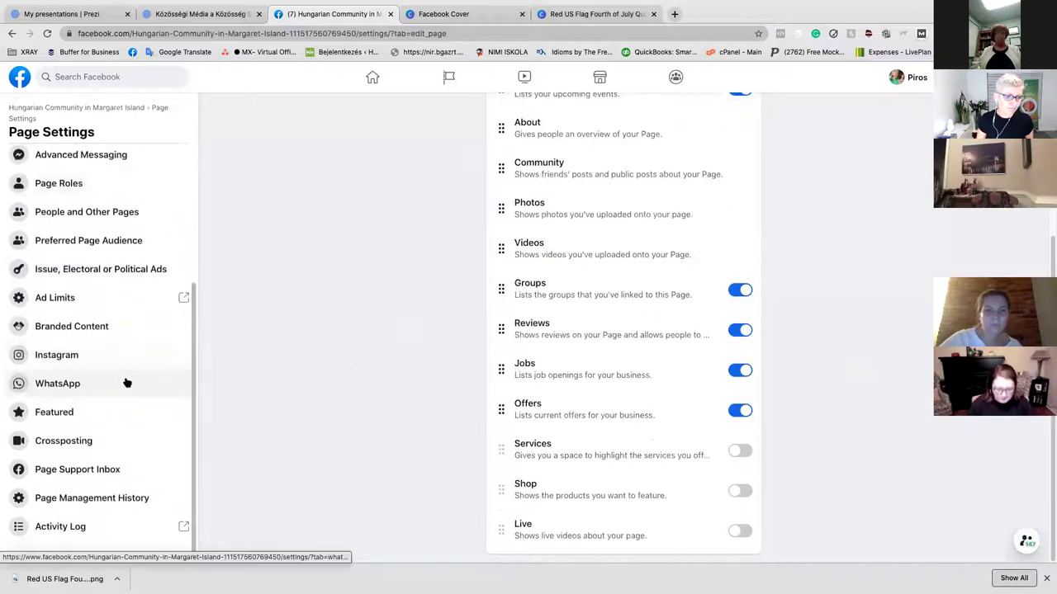
pyautogui.click(80, 183)
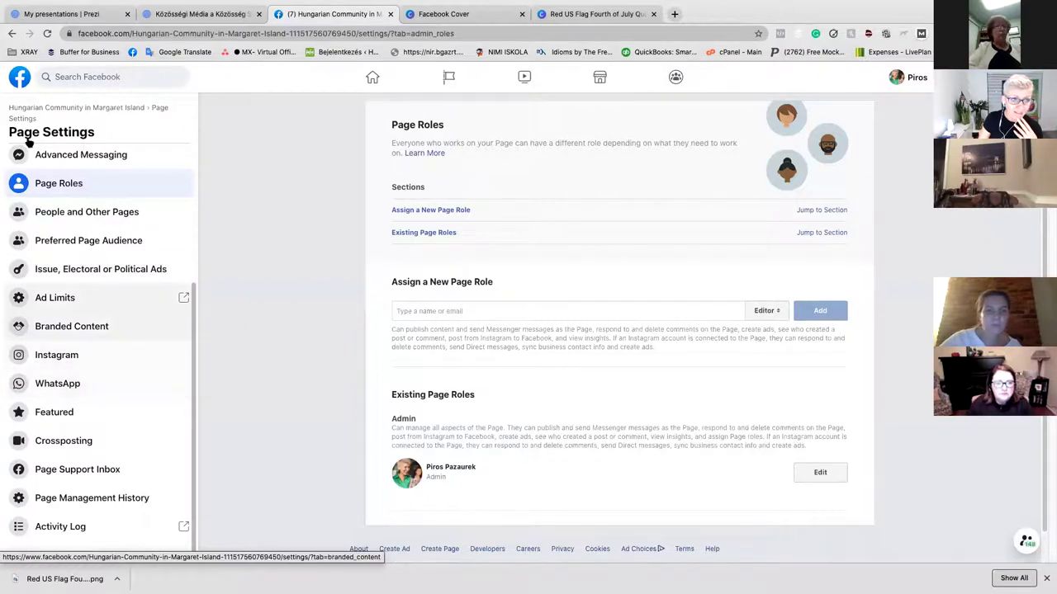
# Leave the Page settings for the Facebook home feed and reopen the Hungarian Community in Margaret Island Page from the expanded shortcuts.
pyautogui.click(29, 78)
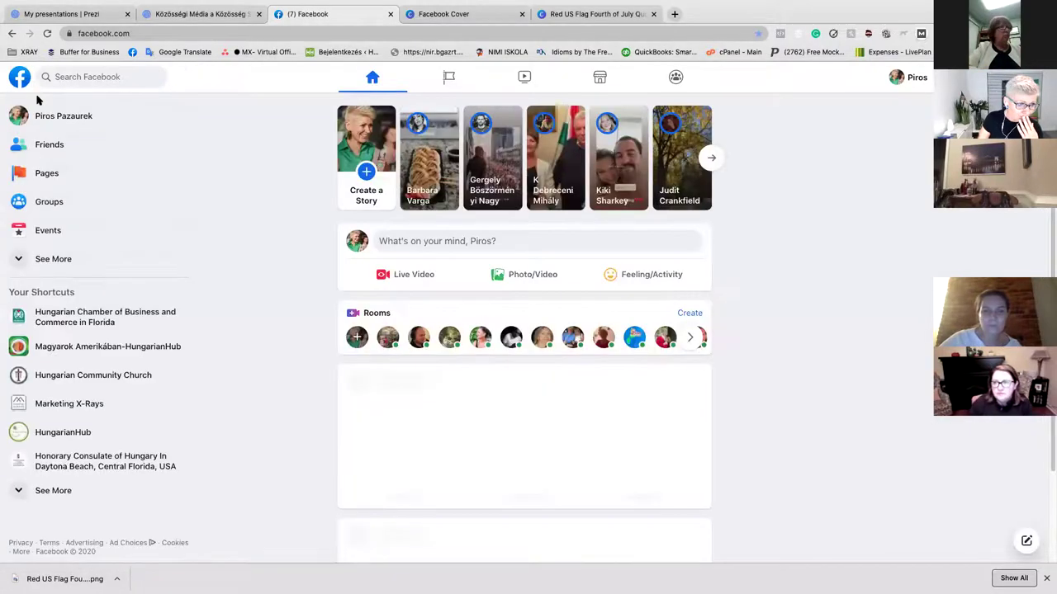
pyautogui.click(94, 481)
pyautogui.scroll(-4, 94, 480)
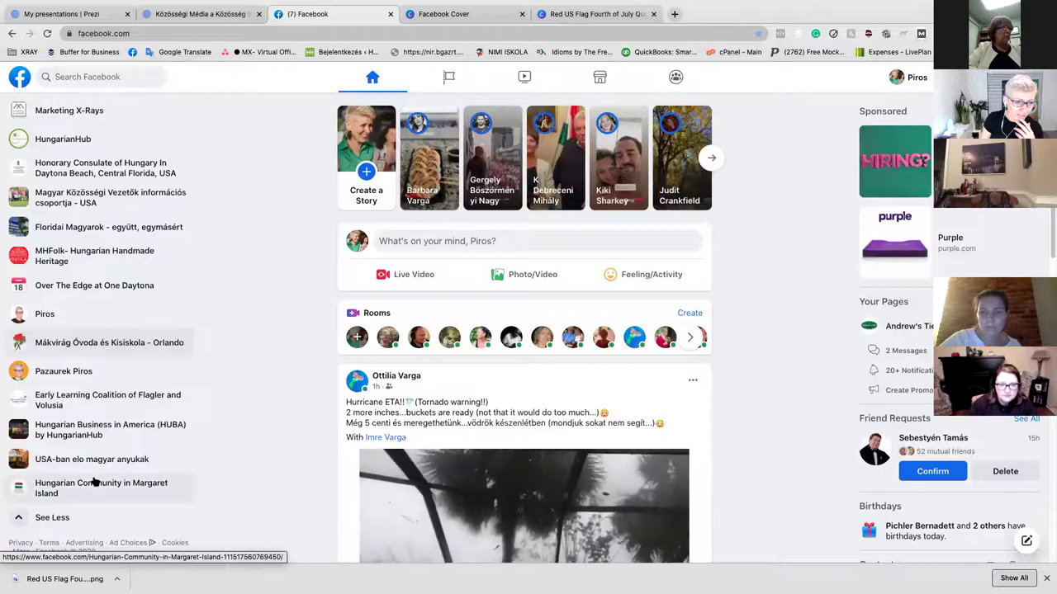
pyautogui.click(94, 487)
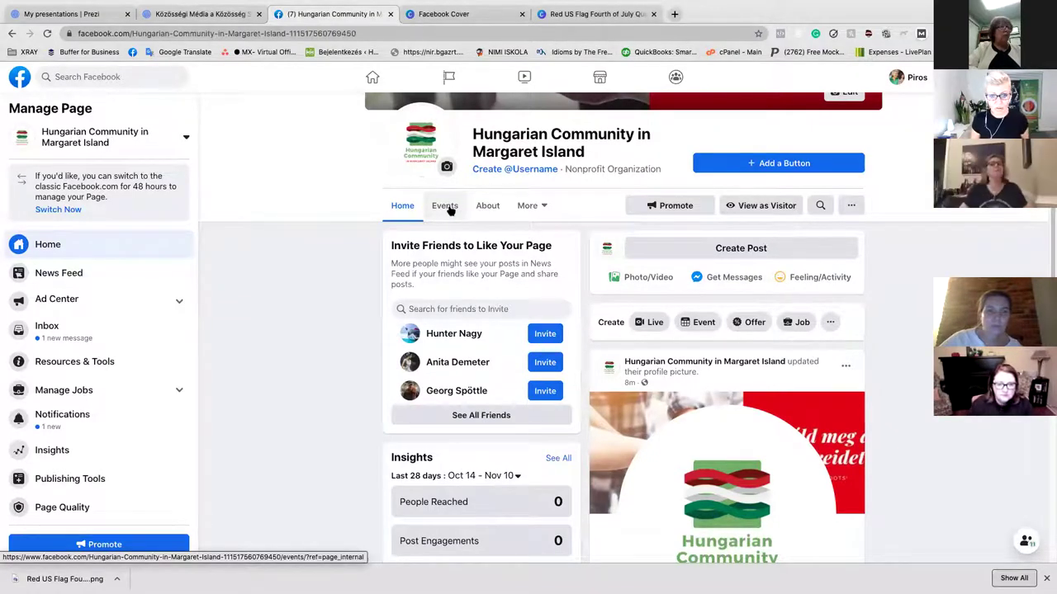
# Start creating a new online event from the Page's Events section and name it "Virtuális szüret".
pyautogui.click(449, 211)
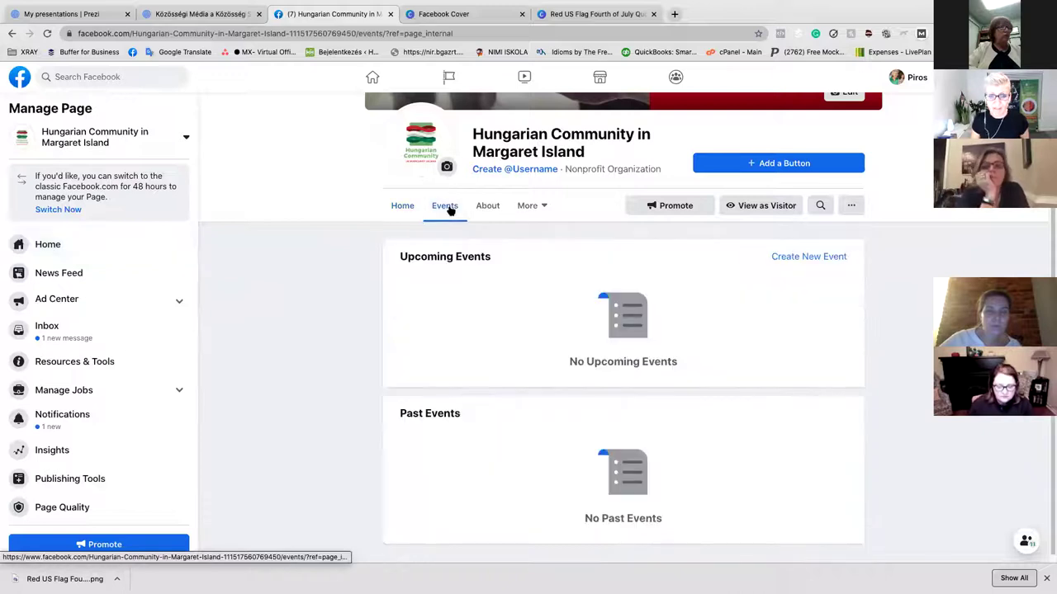
pyautogui.click(808, 256)
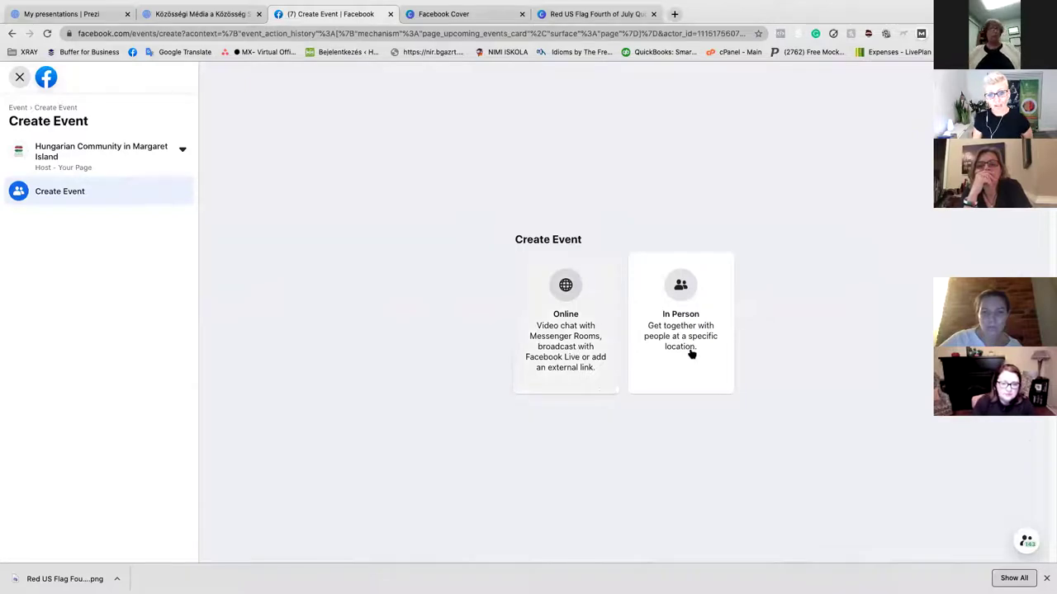
pyautogui.click(569, 342)
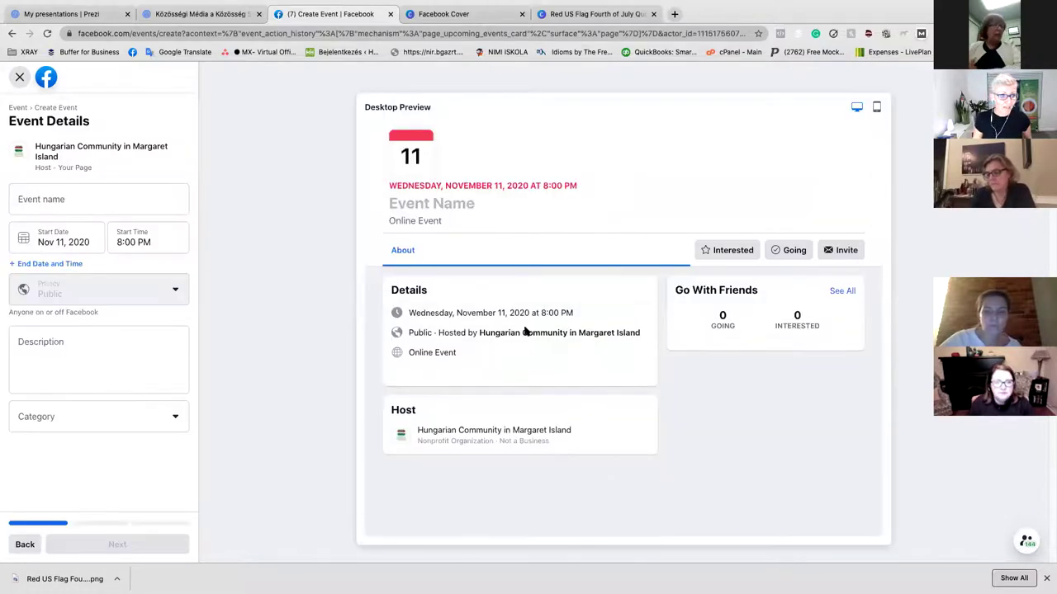
pyautogui.click(90, 201)
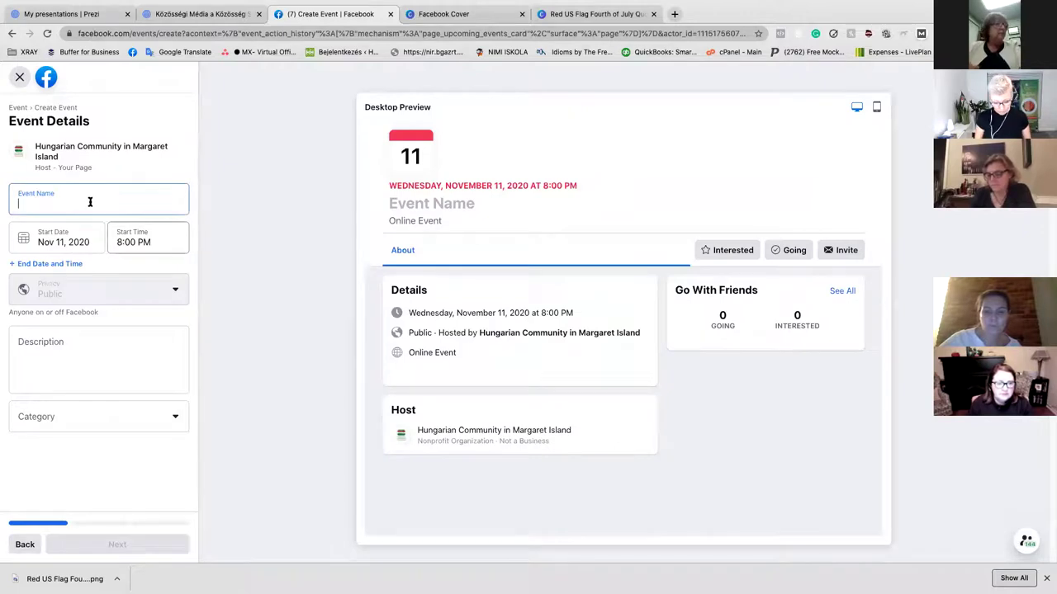
pyautogui.write('Virtuális')
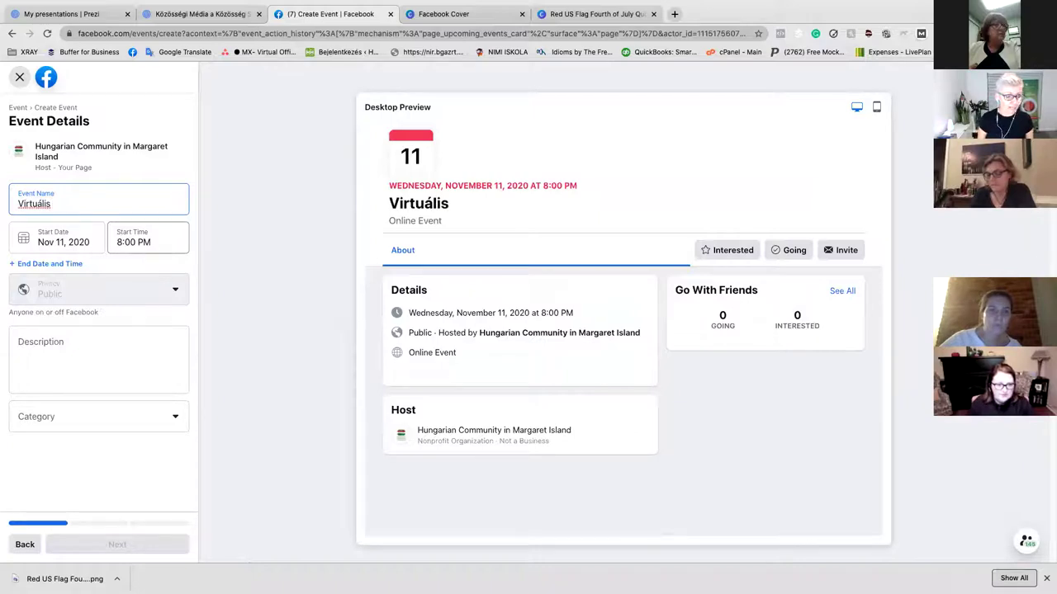
pyautogui.write(' szüret')
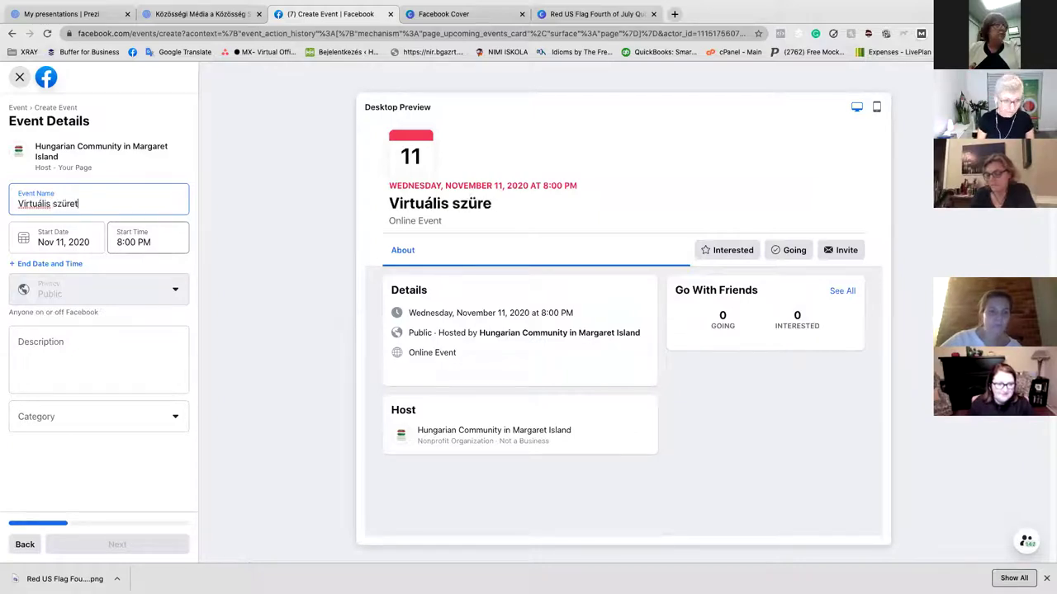
# Set the event's start date to Nov 15, 2020 and its start time to 12:00 AM.
pyautogui.click(65, 239)
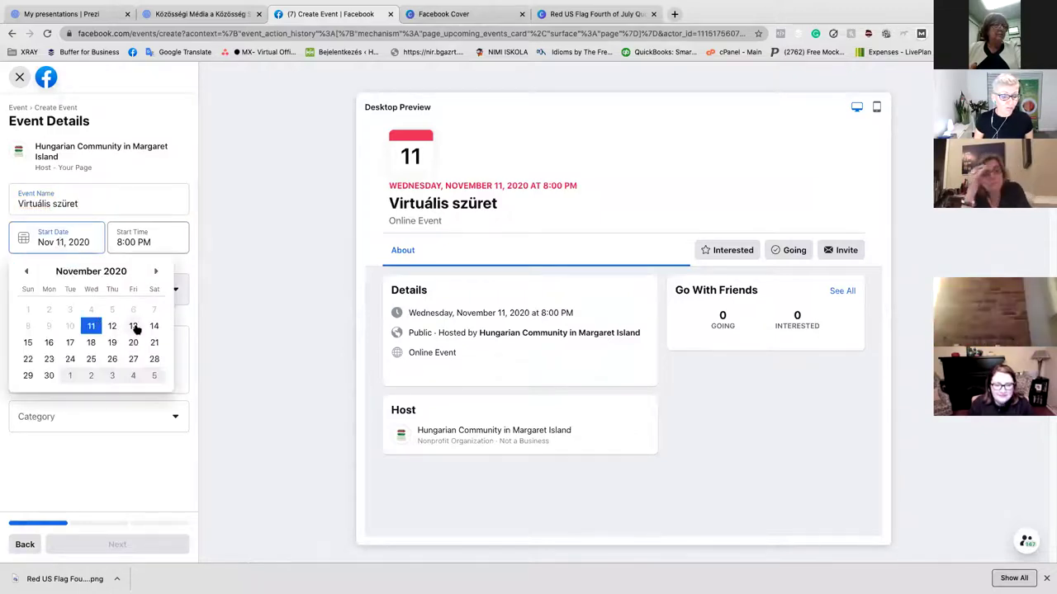
pyautogui.click(28, 341)
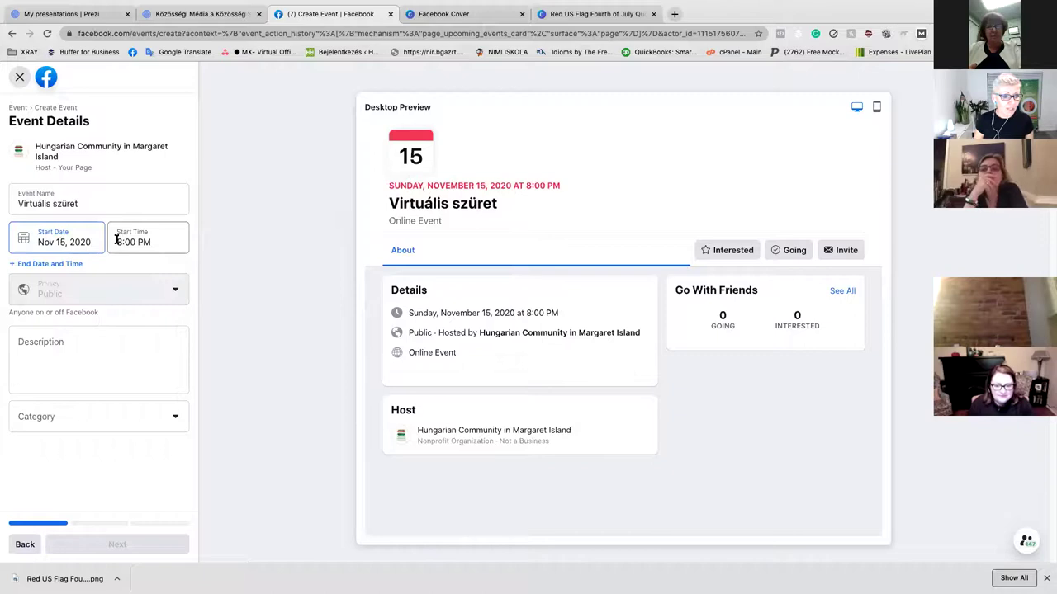
pyautogui.click(118, 240)
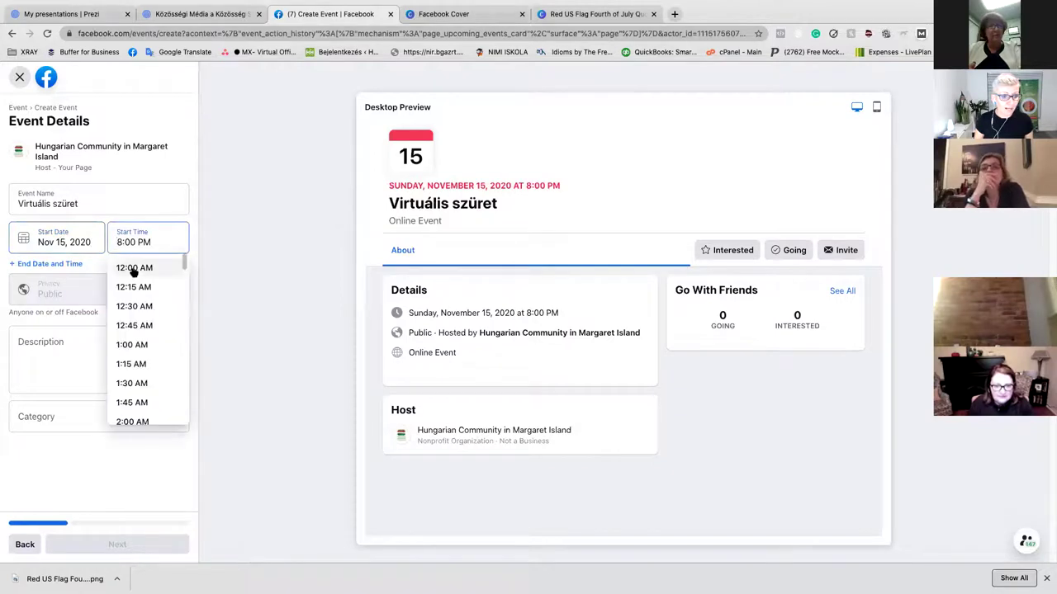
pyautogui.click(132, 266)
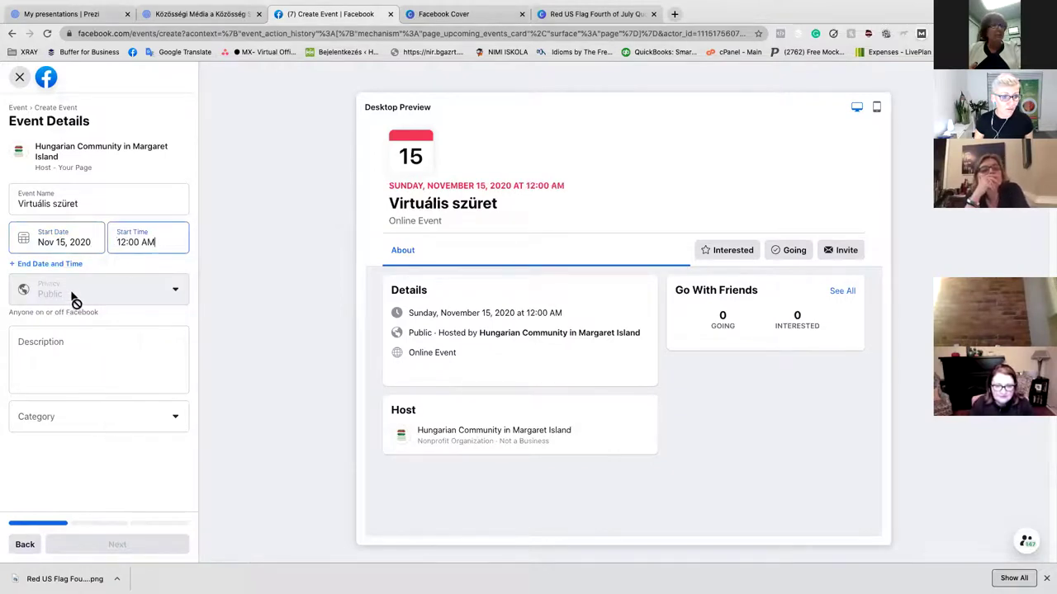
# Add an end date and time to the event, set its start time to 12:00 PM and its end time to 5:15 PM.
pyautogui.click(41, 264)
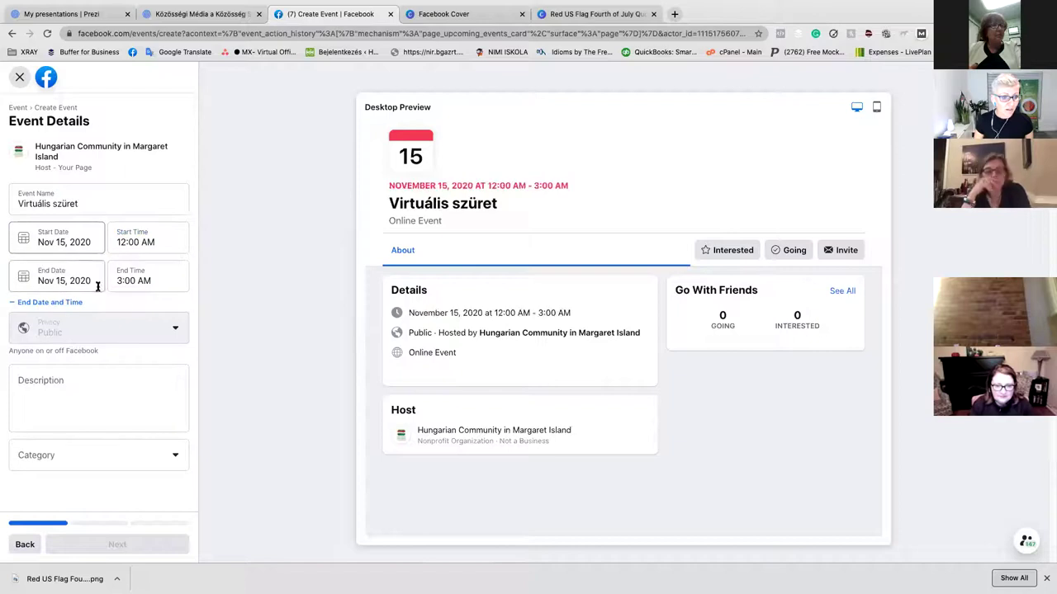
pyautogui.click(147, 281)
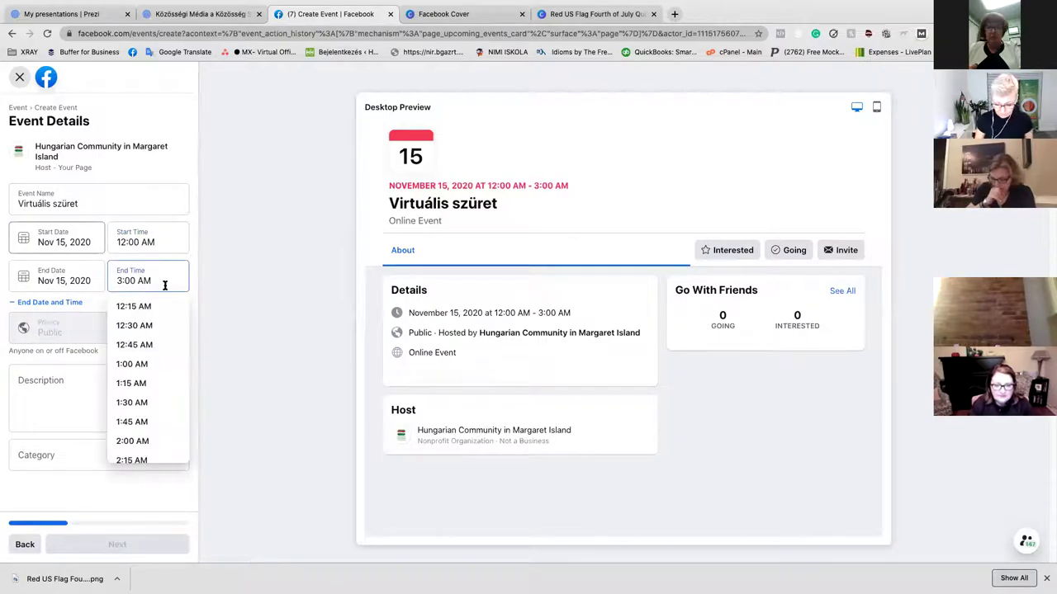
pyautogui.press('BackSpace')
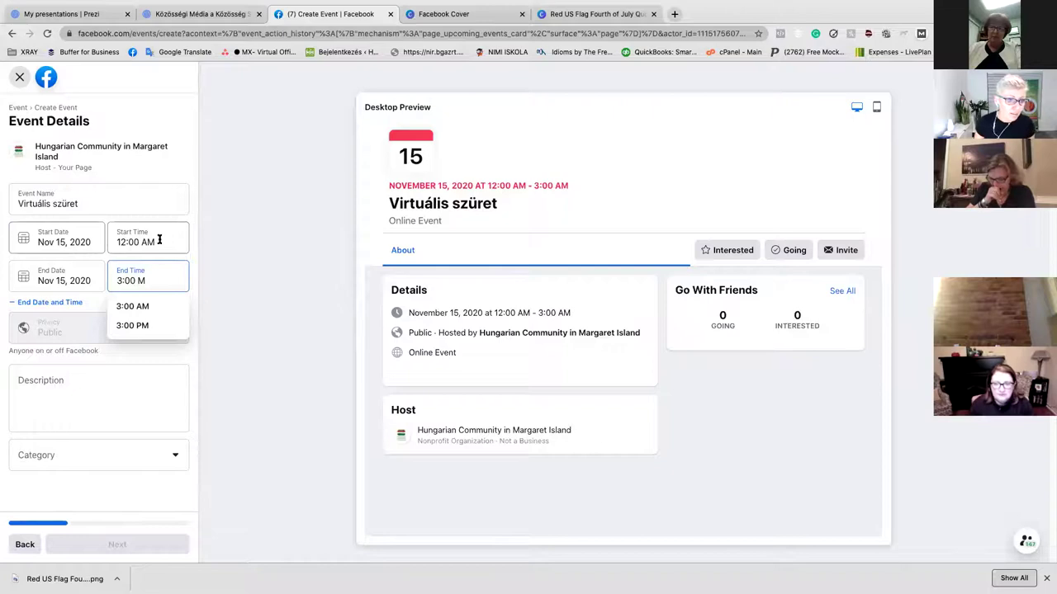
pyautogui.click(145, 241)
pyautogui.press('BackSpace')
pyautogui.write('p')
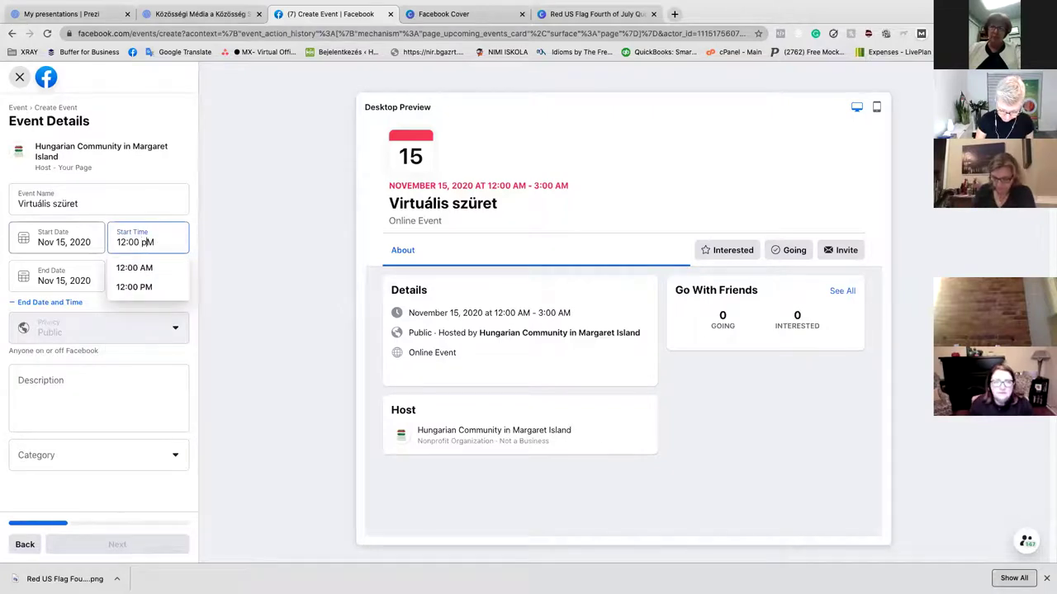
pyautogui.click(148, 287)
pyautogui.click(141, 281)
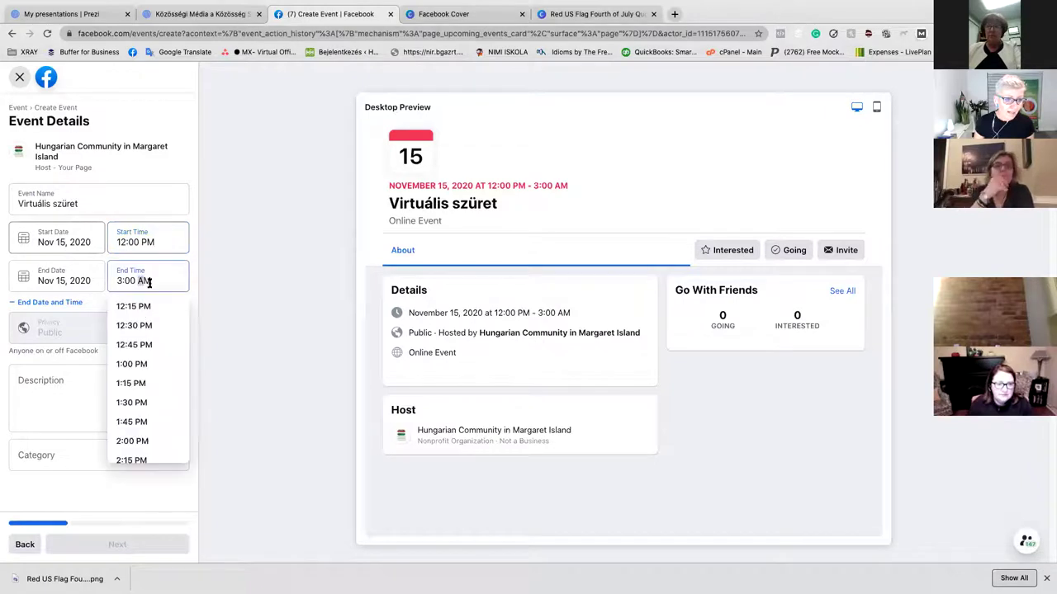
pyautogui.scroll(-10, 149, 324)
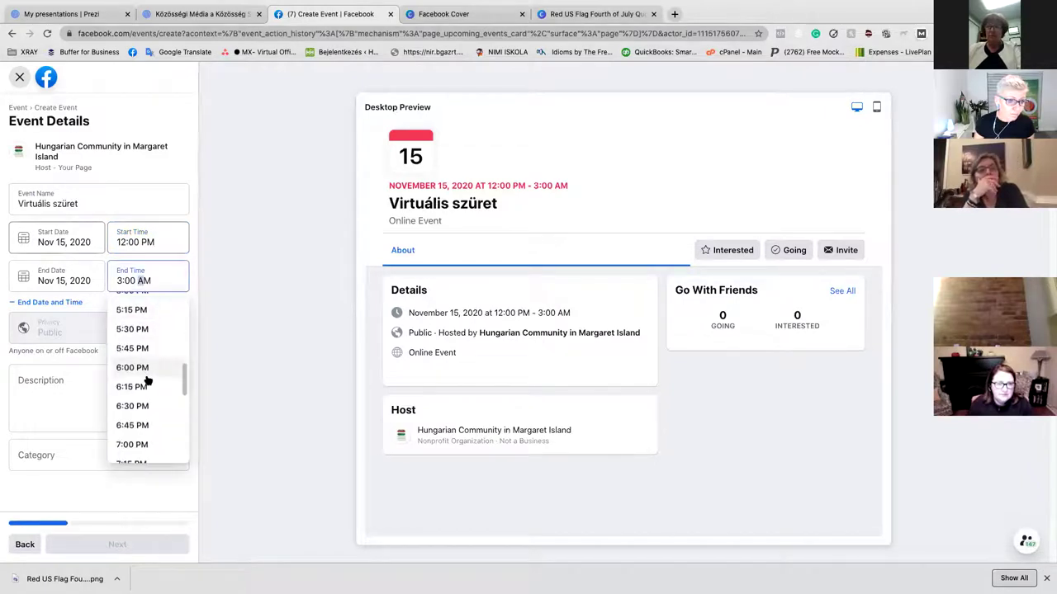
pyautogui.click(154, 325)
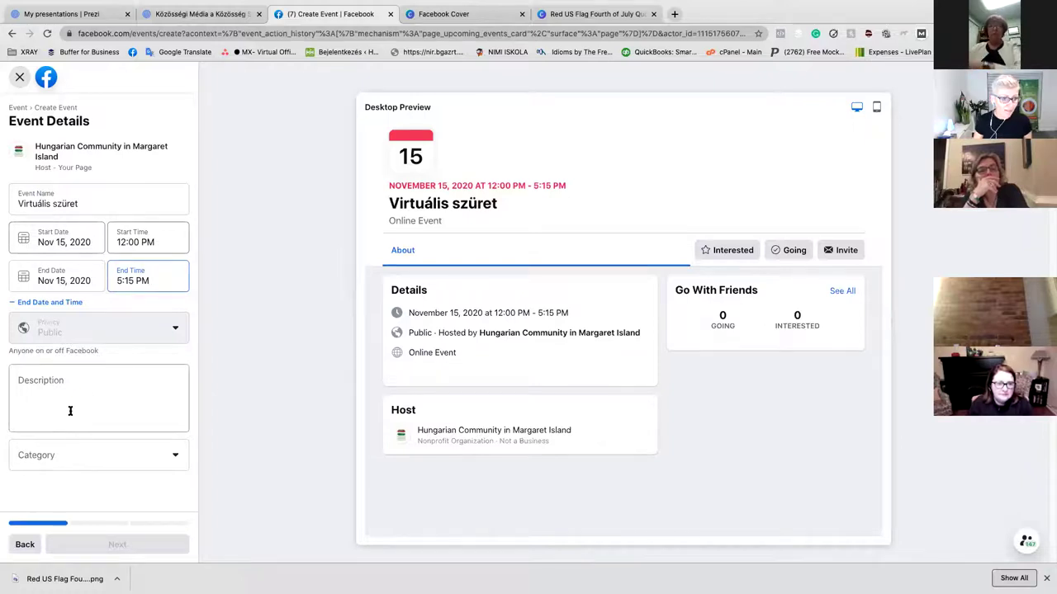
# Enter the placeholder description "hhdhghdighoifhrjhőh", set the event category to Drinks and continue to the location options.
pyautogui.click(119, 386)
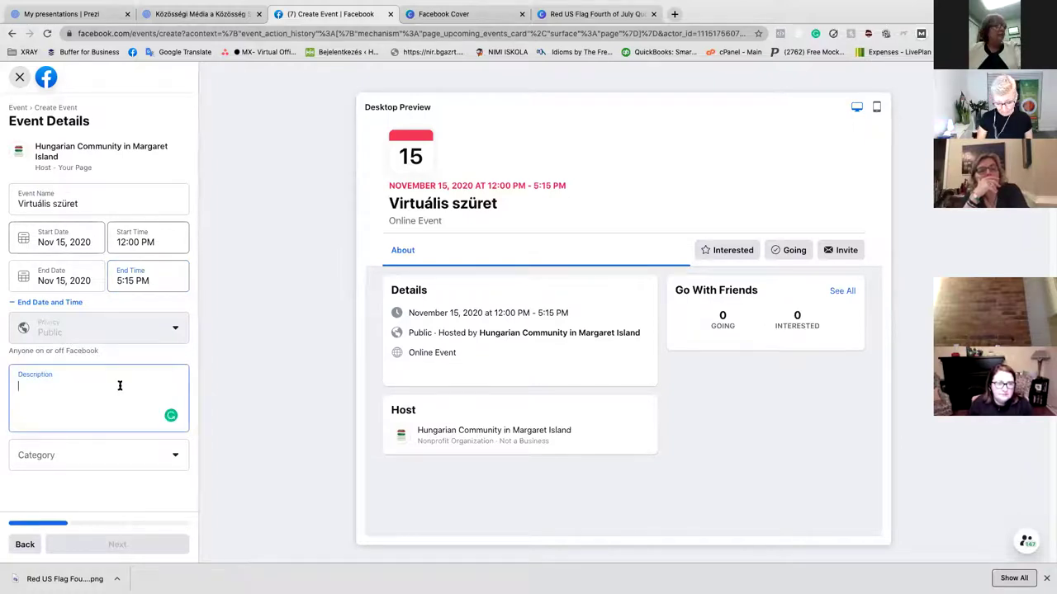
pyautogui.write('hhdhghdighoifhrjhöh')
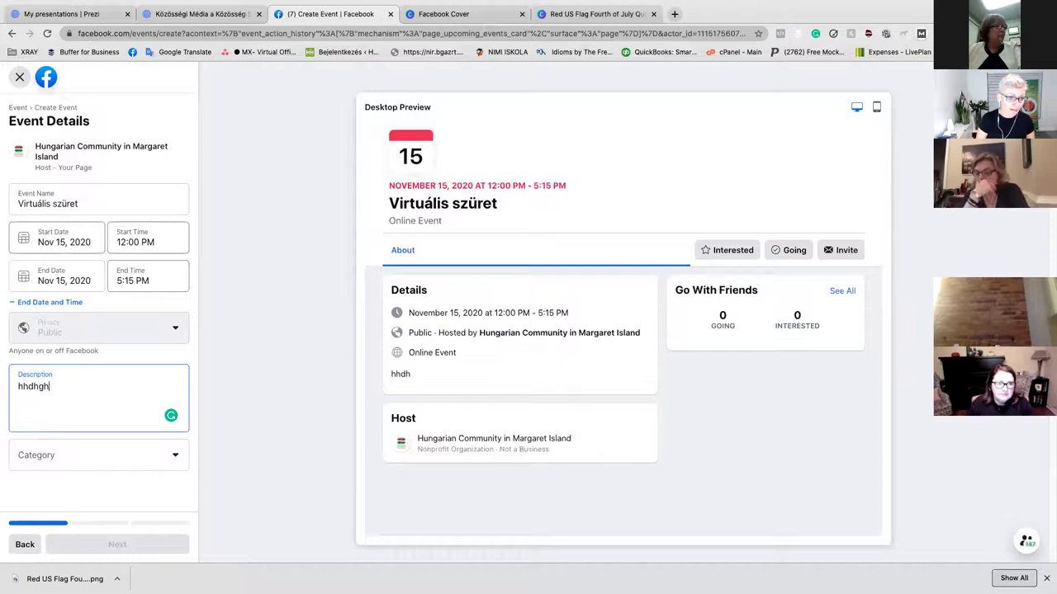
pyautogui.click(151, 454)
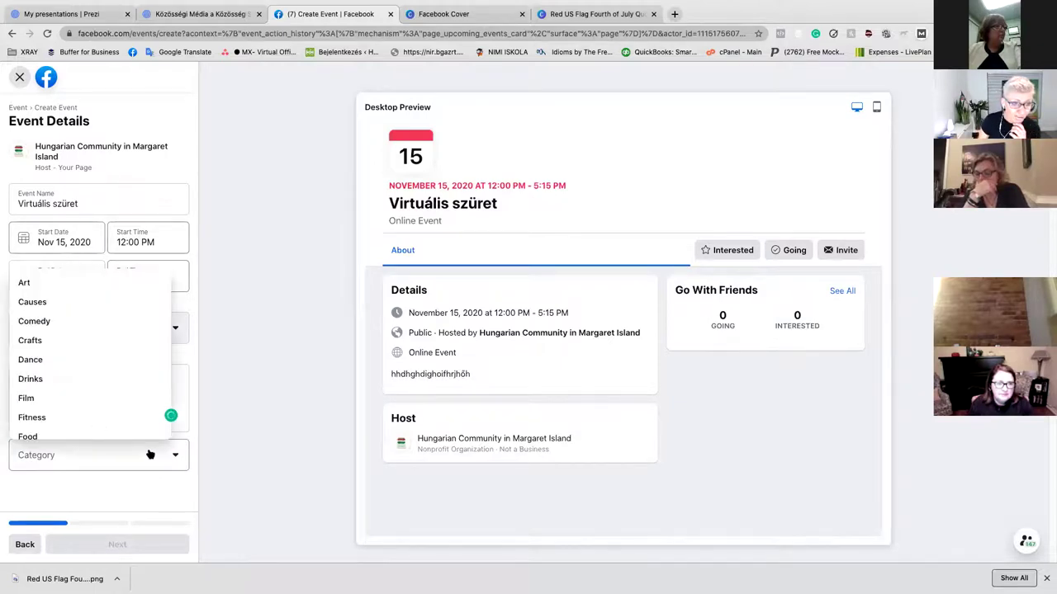
pyautogui.click(114, 379)
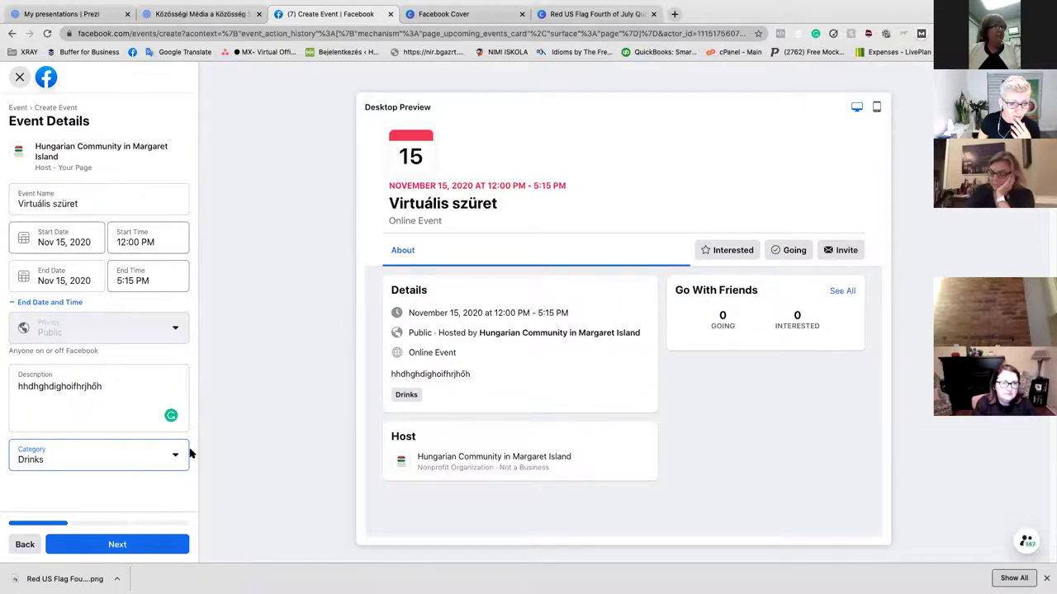
pyautogui.click(120, 545)
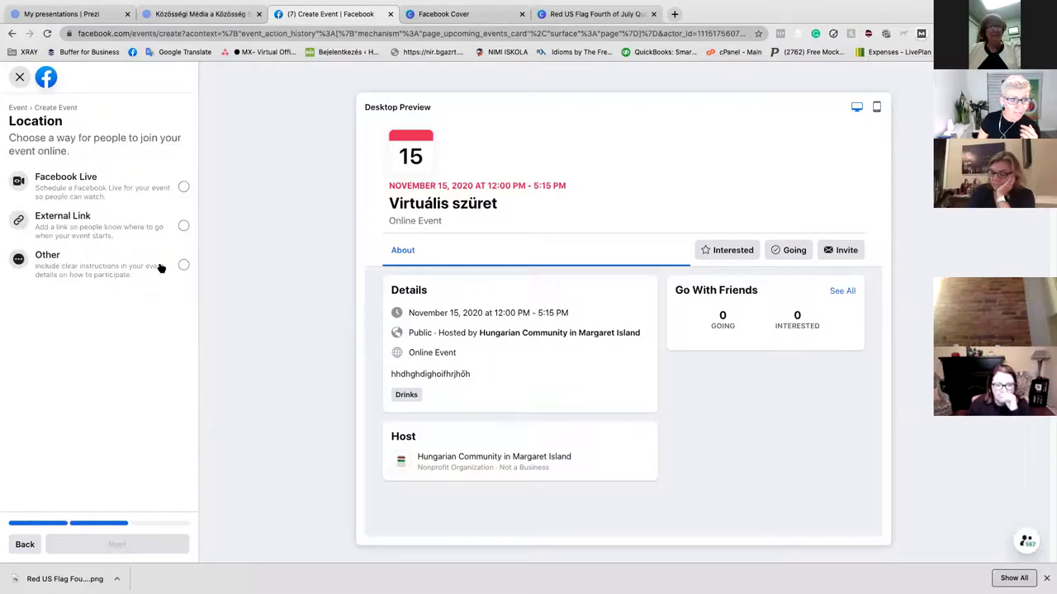
# Try the External Link and Other ways to join, choose Facebook Live as the event location and continue to the additional details.
pyautogui.click(184, 191)
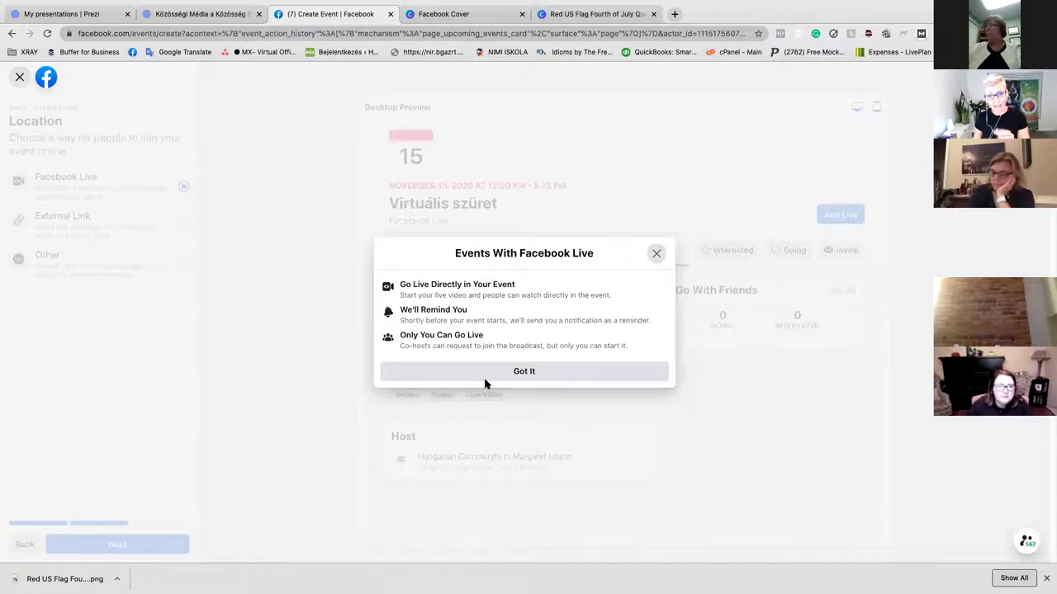
pyautogui.click(657, 254)
pyautogui.click(151, 228)
pyautogui.click(123, 271)
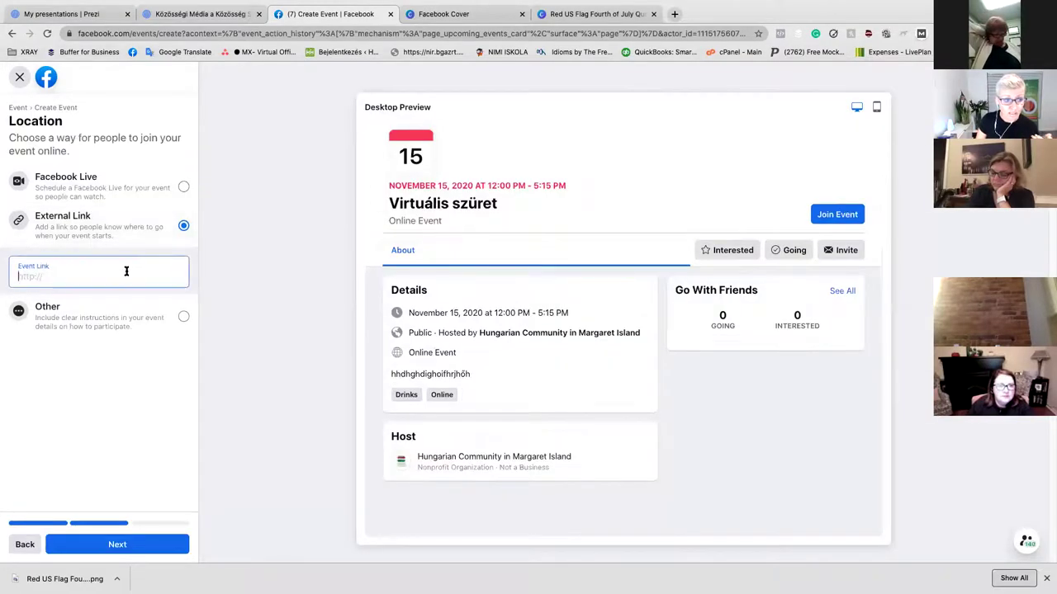
pyautogui.click(139, 328)
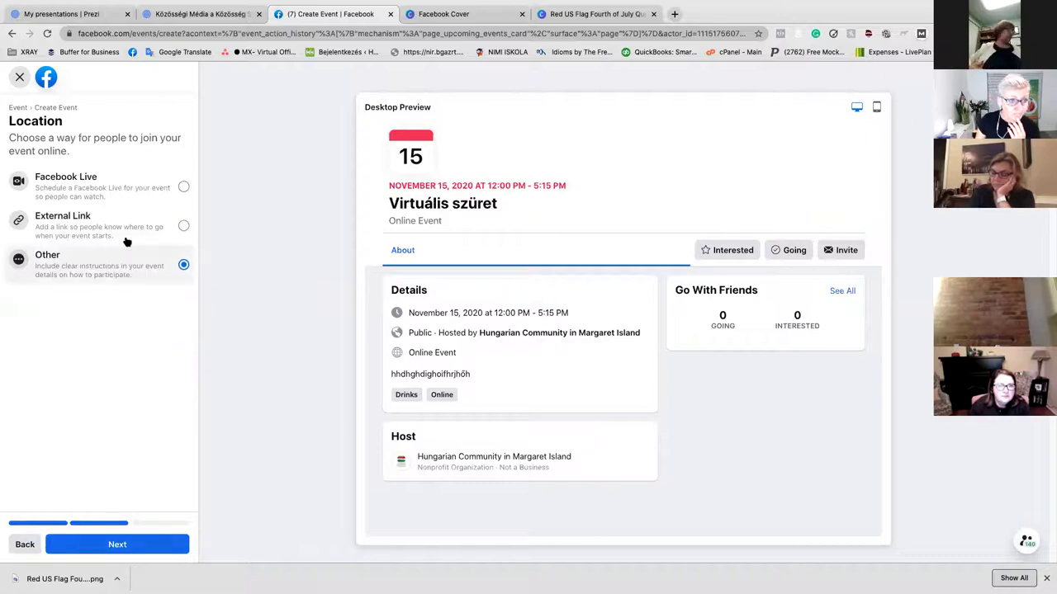
pyautogui.click(147, 183)
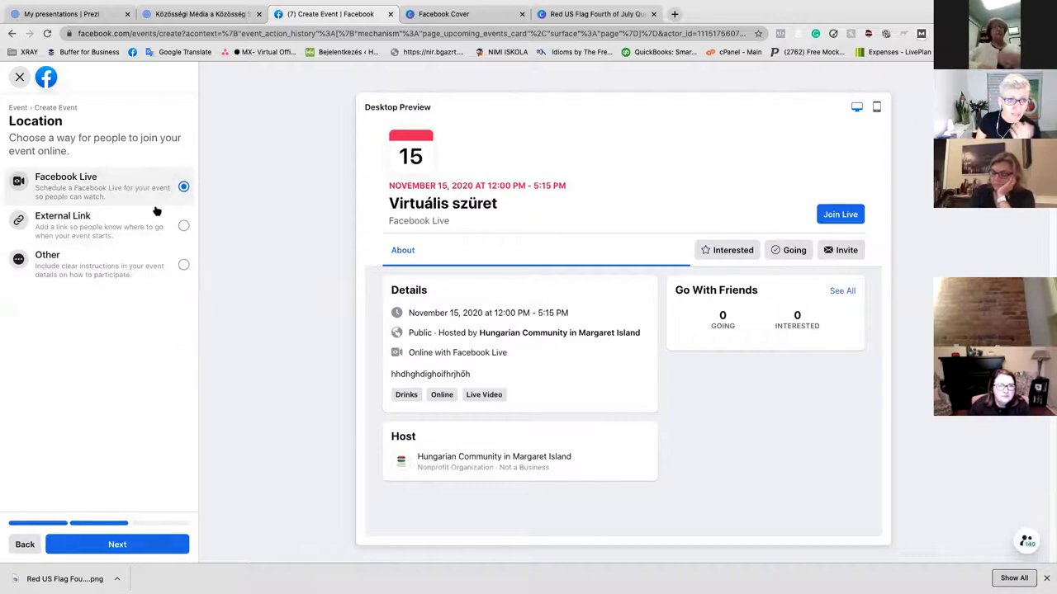
pyautogui.click(132, 548)
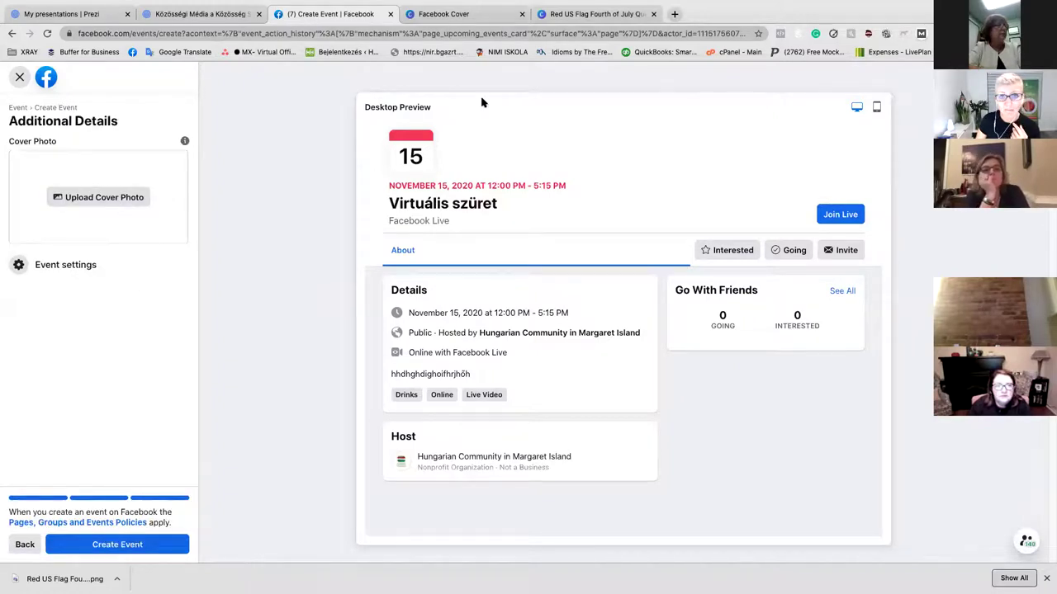
# Switch to Canva, search from its home page for Facebook Event Cover templates and browse the designs.
pyautogui.click(473, 17)
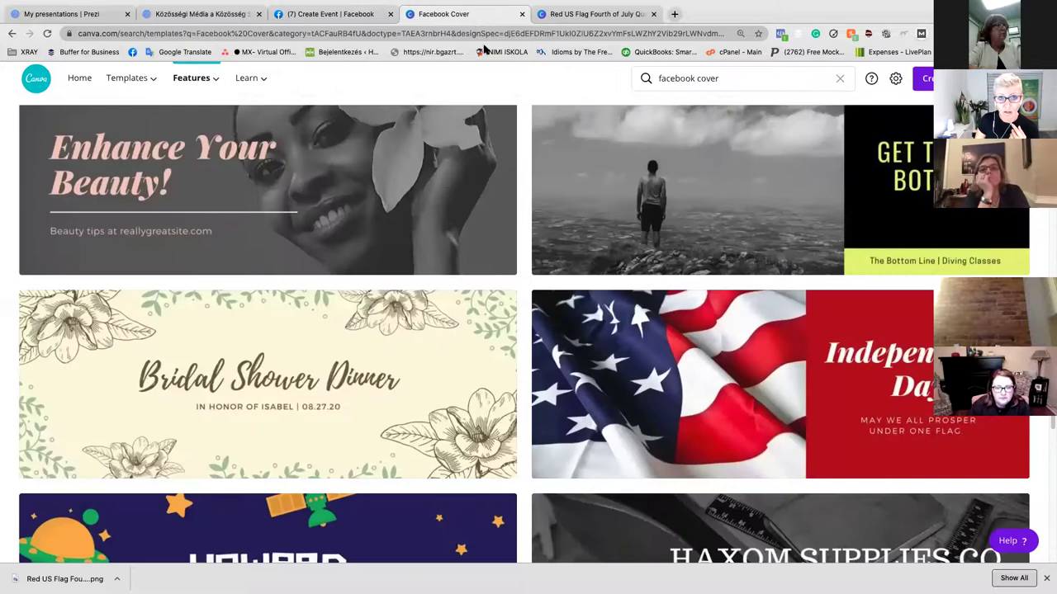
pyautogui.scroll(-15, 512, 170)
pyautogui.scroll(15, 627, 172)
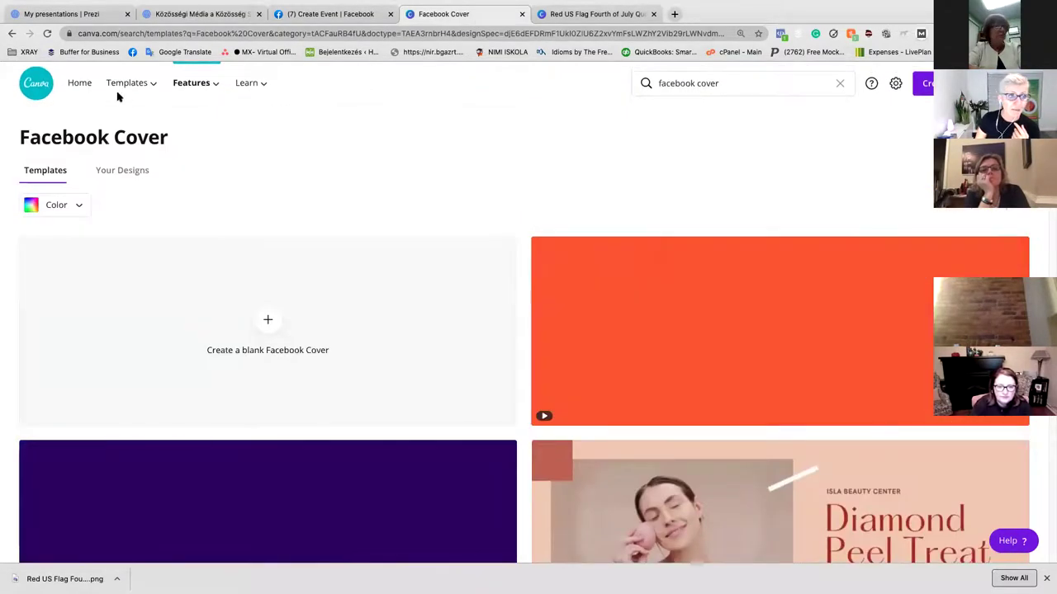
pyautogui.click(79, 84)
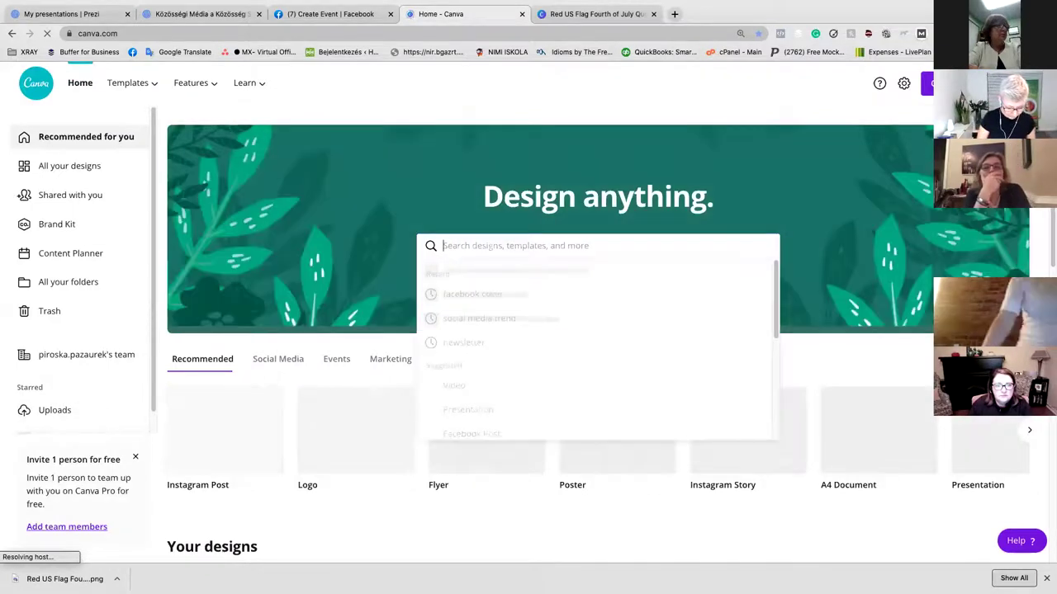
pyautogui.write('fac')
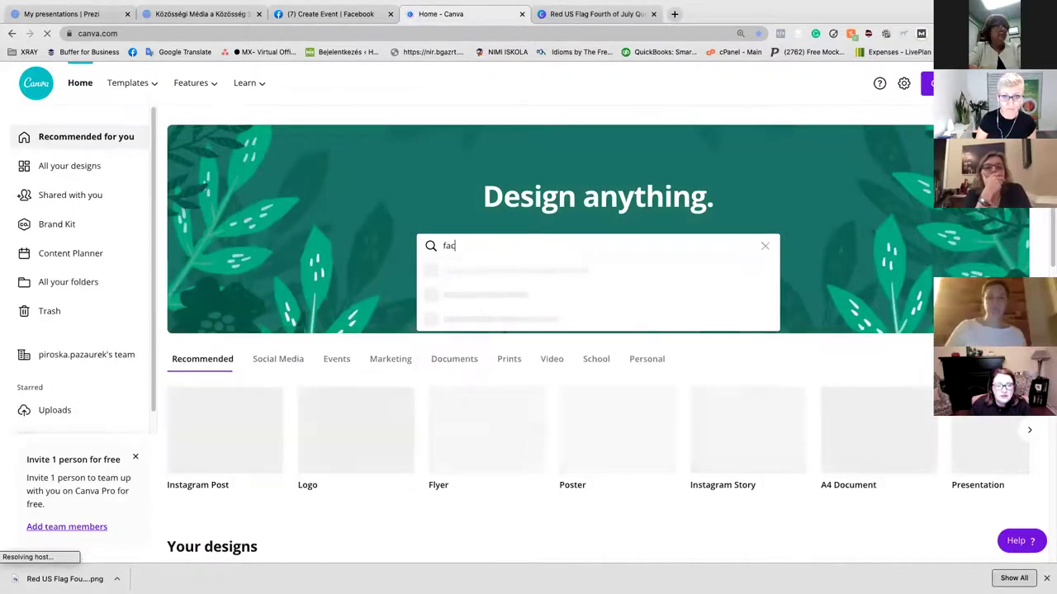
pyautogui.write('e')
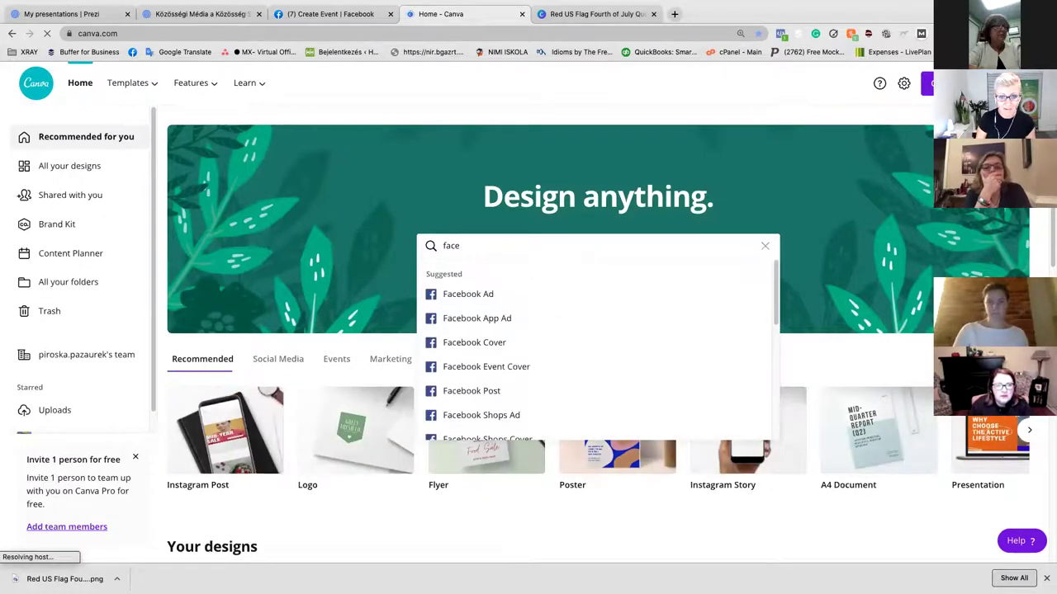
pyautogui.click(511, 372)
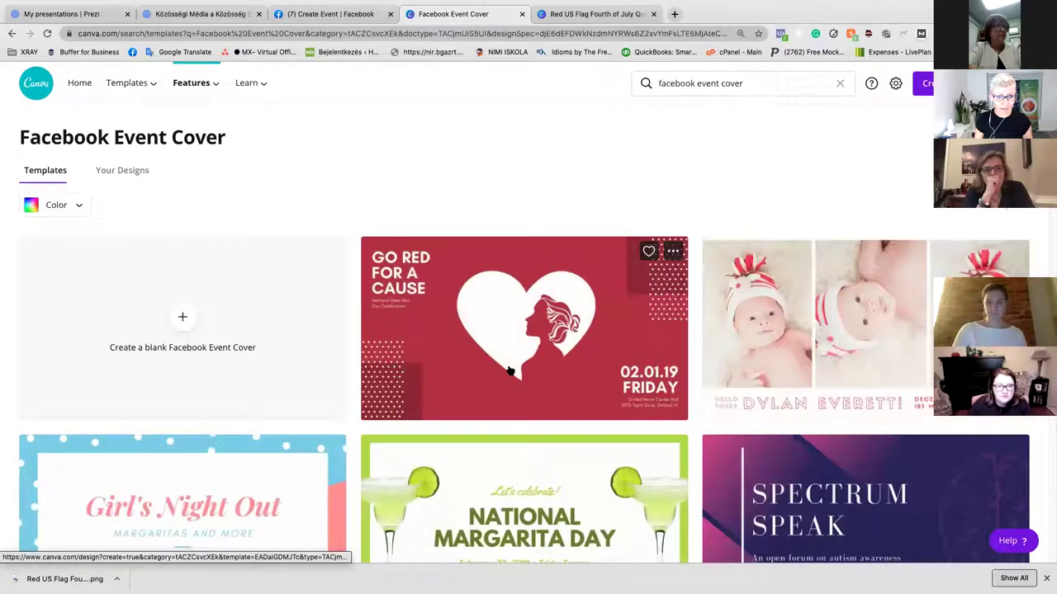
pyautogui.scroll(-3, 507, 371)
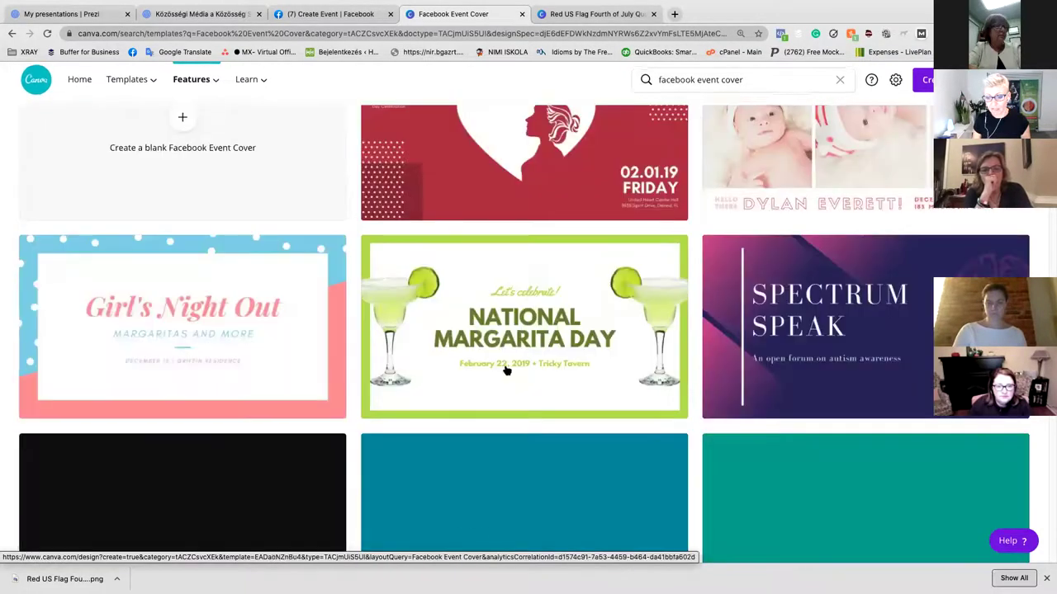
pyautogui.scroll(-3, 507, 371)
pyautogui.scroll(-3, 507, 370)
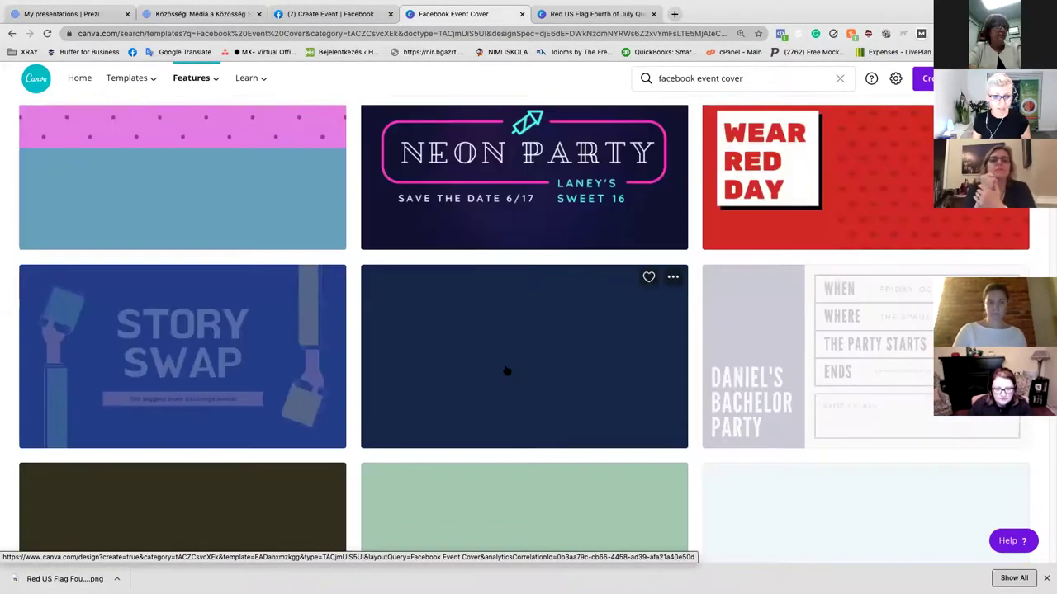
# Browse more of the Facebook event cover templates for a suitable design.
pyautogui.scroll(-5, 507, 370)
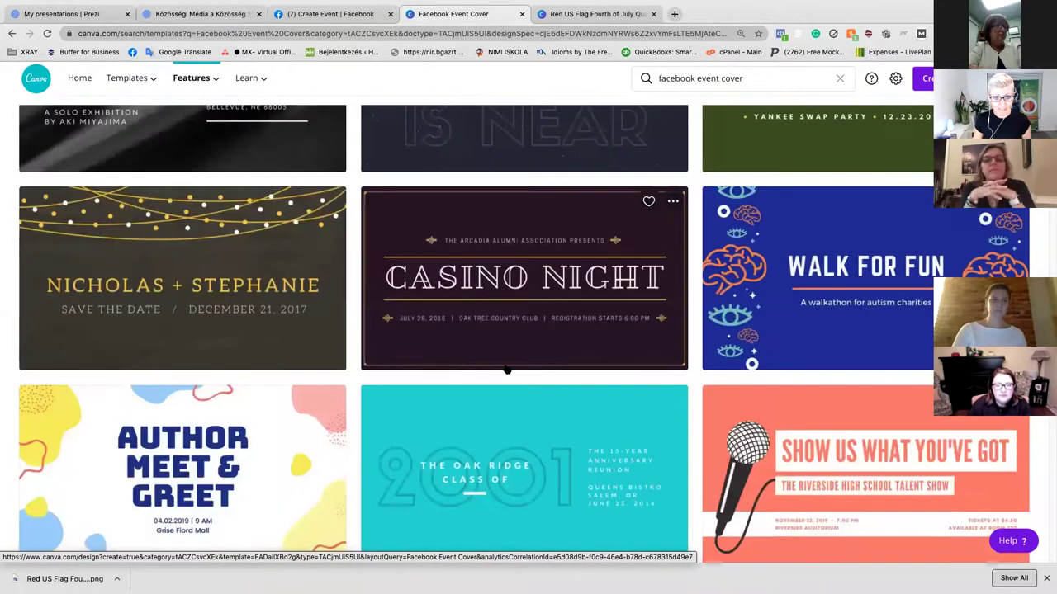
pyautogui.scroll(-5, 506, 371)
pyautogui.scroll(-3, 507, 371)
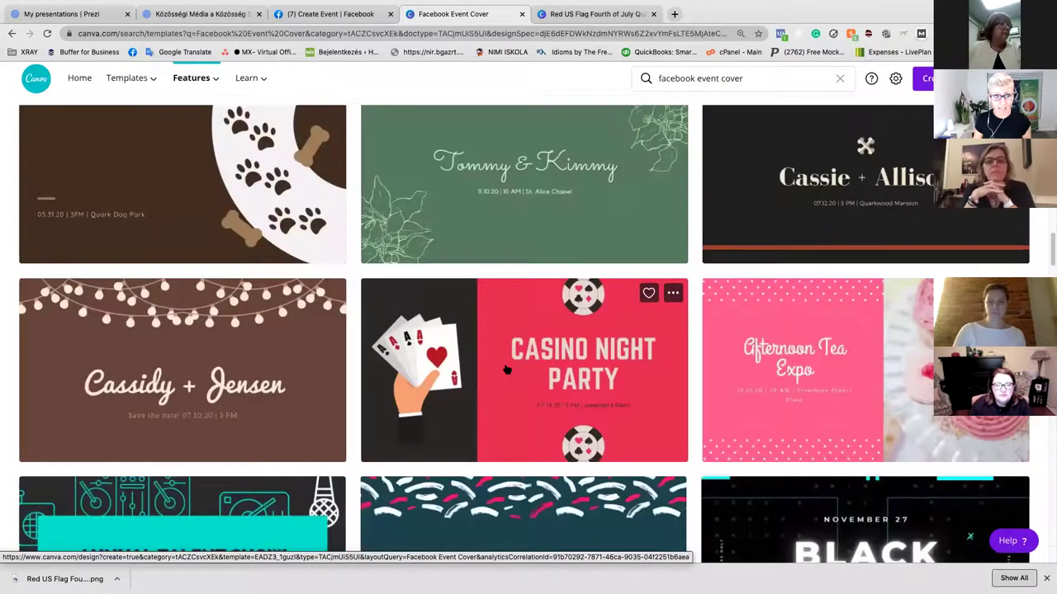
pyautogui.scroll(15, 505, 372)
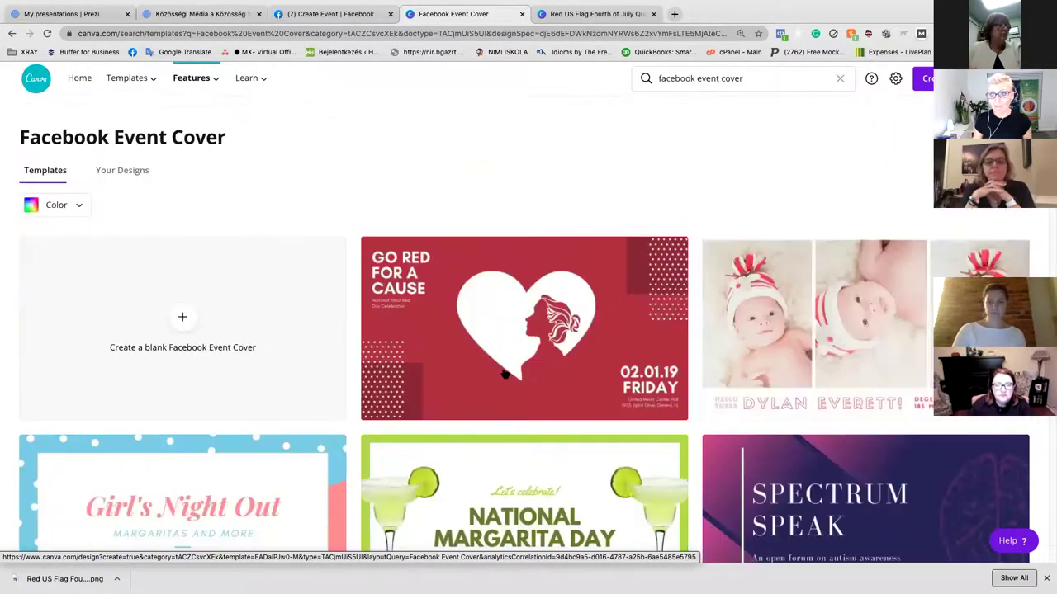
# Search the templates for "facebook event cover harvest" and look through the designs found.
pyautogui.click(769, 83)
pyautogui.click(771, 82)
pyautogui.write('harvest')
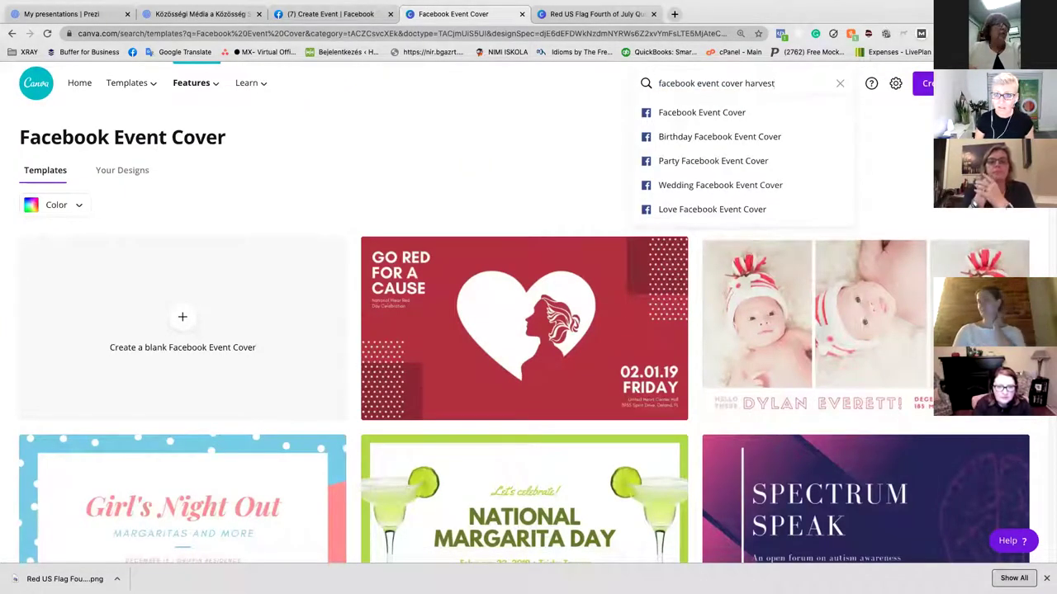
pyautogui.press('Return')
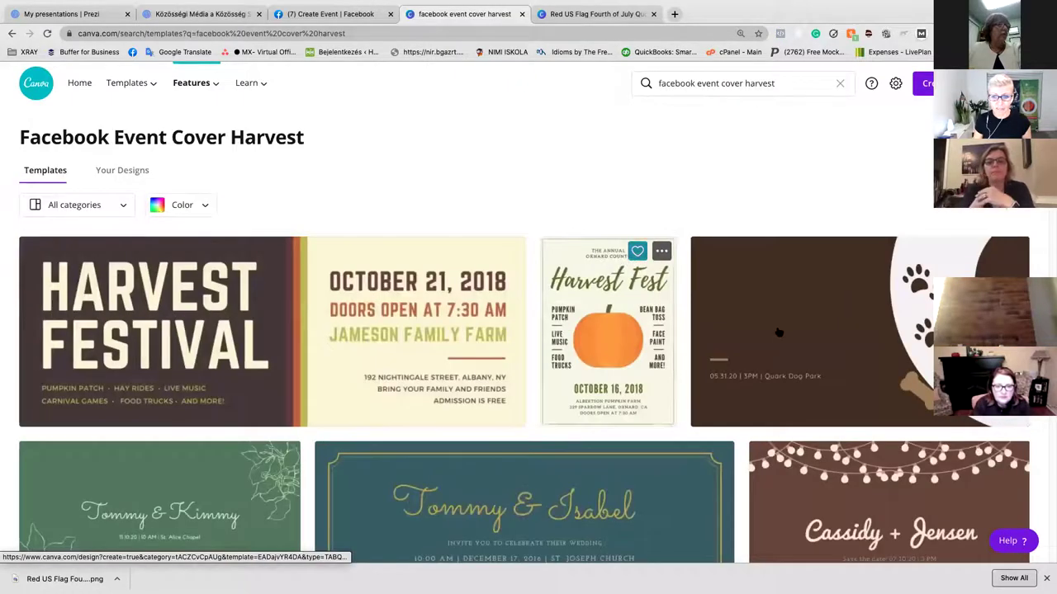
pyautogui.scroll(-4, 779, 332)
pyautogui.scroll(2, 776, 330)
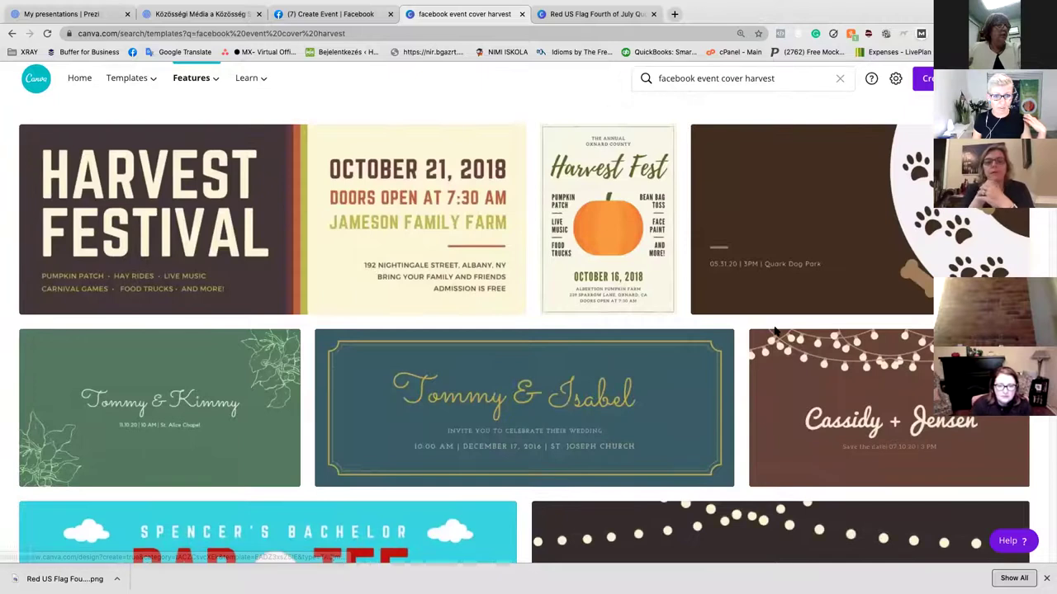
pyautogui.scroll(-2, 776, 331)
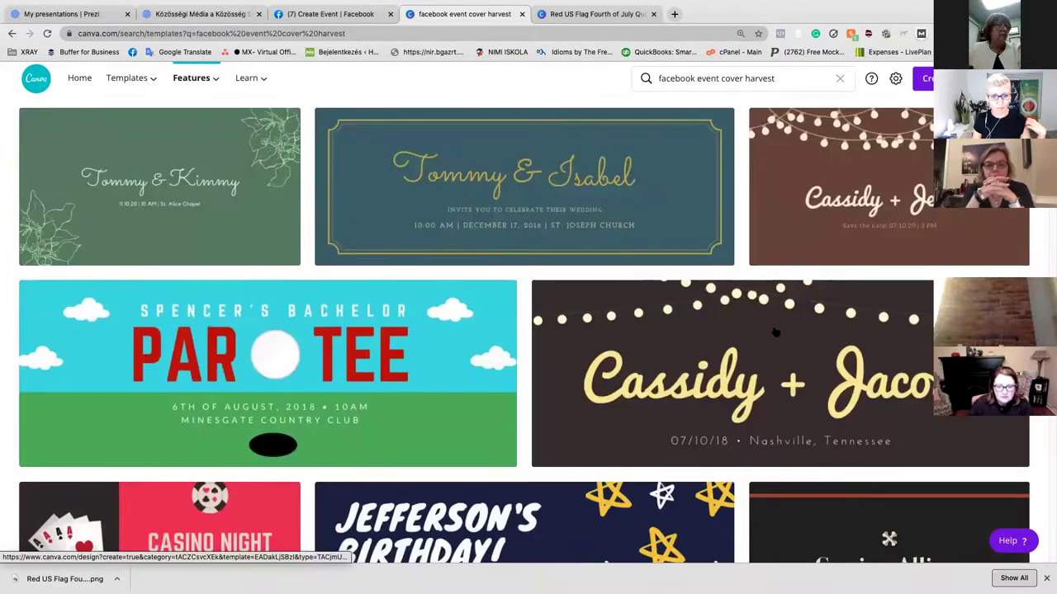
pyautogui.scroll(-2, 774, 332)
pyautogui.scroll(-2, 774, 331)
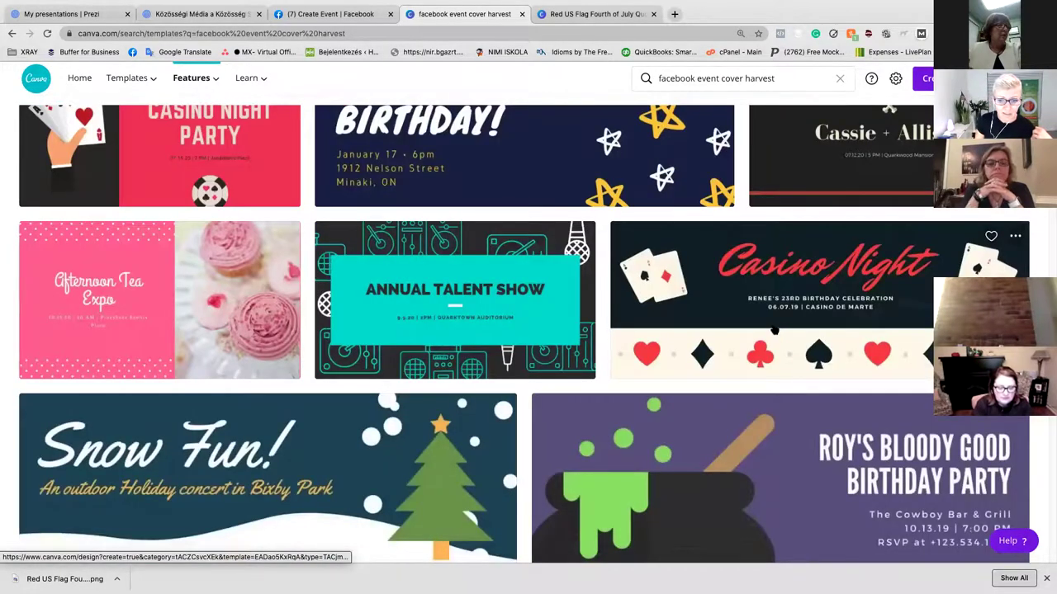
pyautogui.scroll(7, 775, 330)
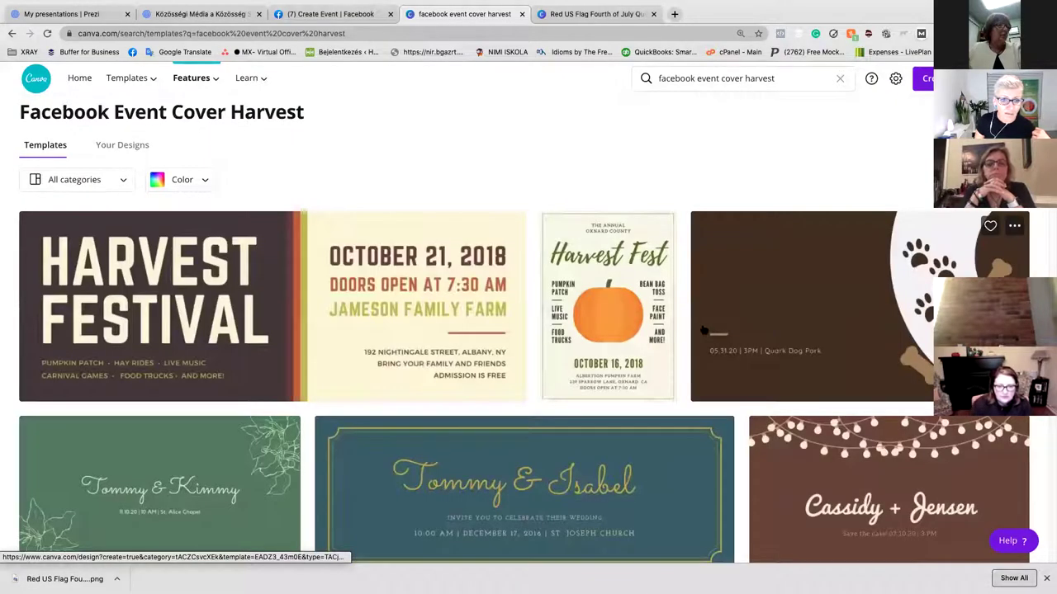
# Remove "harvest" from the search, return to the Facebook Event Cover templates and examine the designs for one with autumn colours or a replaceable photo.
pyautogui.moveTo(781, 78); pyautogui.dragTo(753, 76)
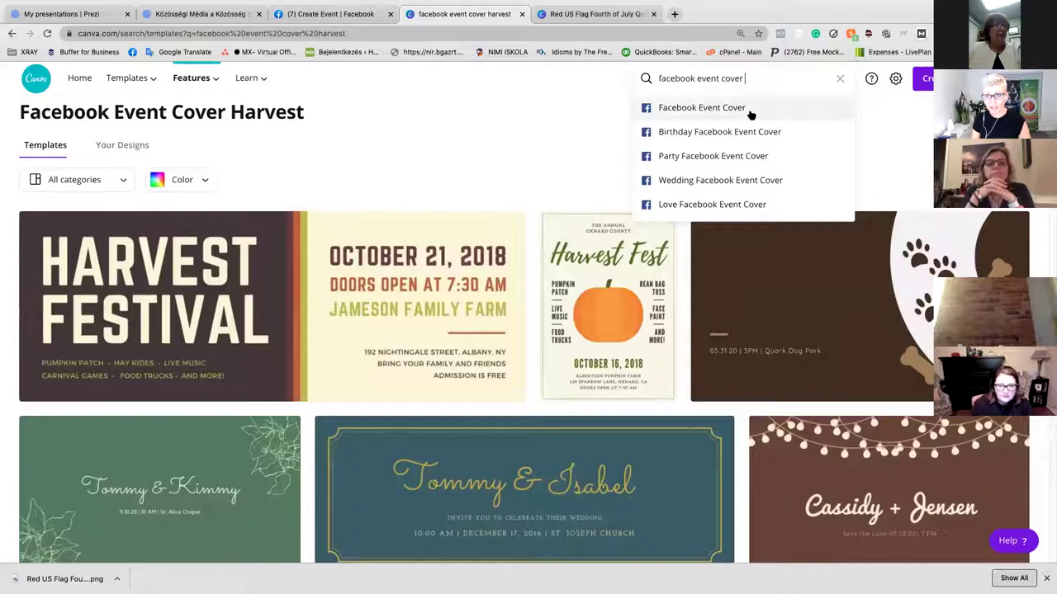
pyautogui.click(751, 108)
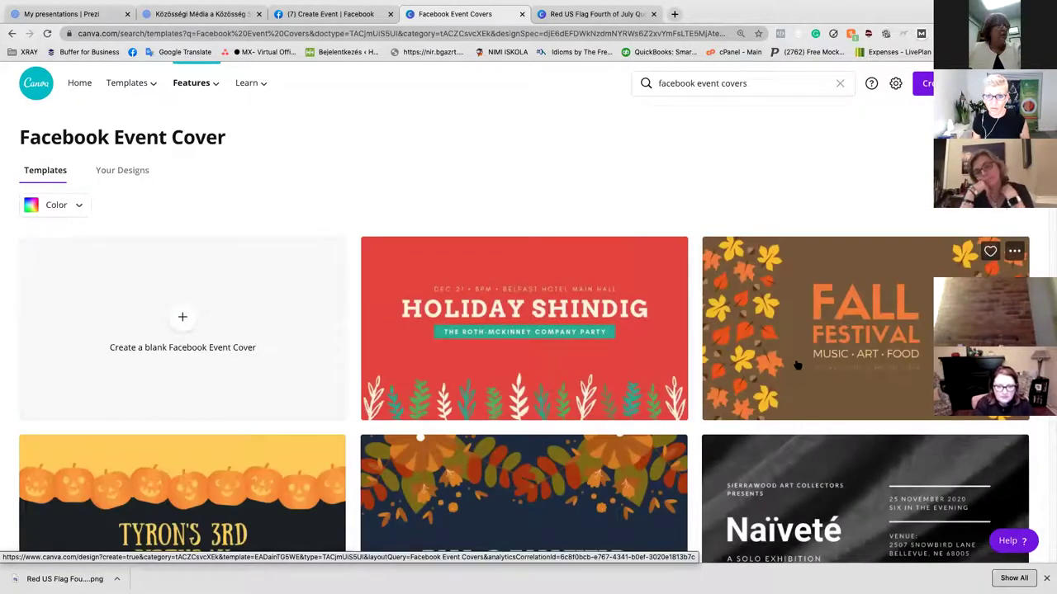
pyautogui.scroll(-4, 844, 378)
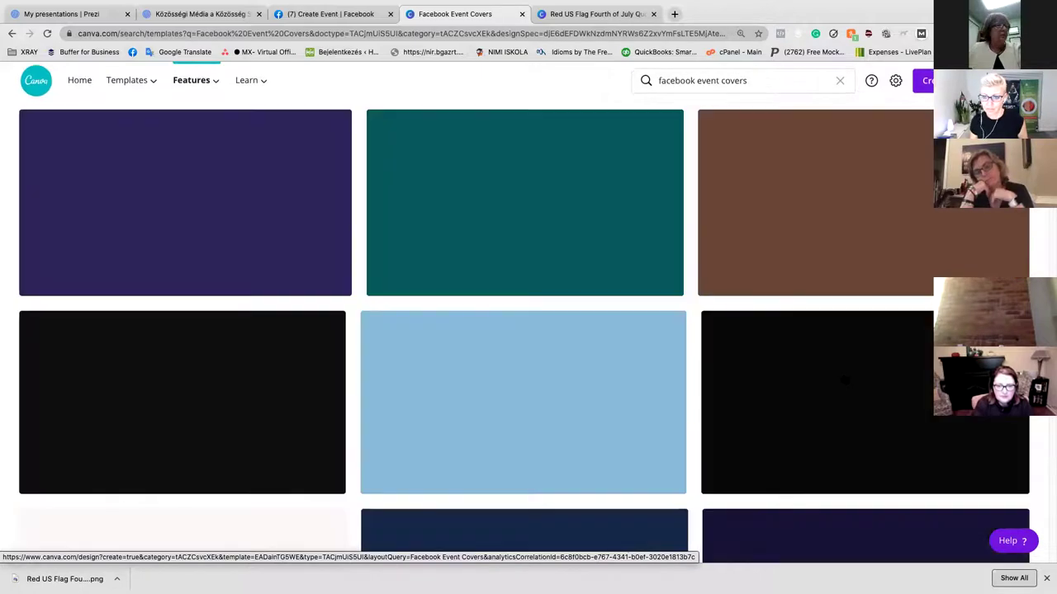
pyautogui.scroll(-4, 844, 379)
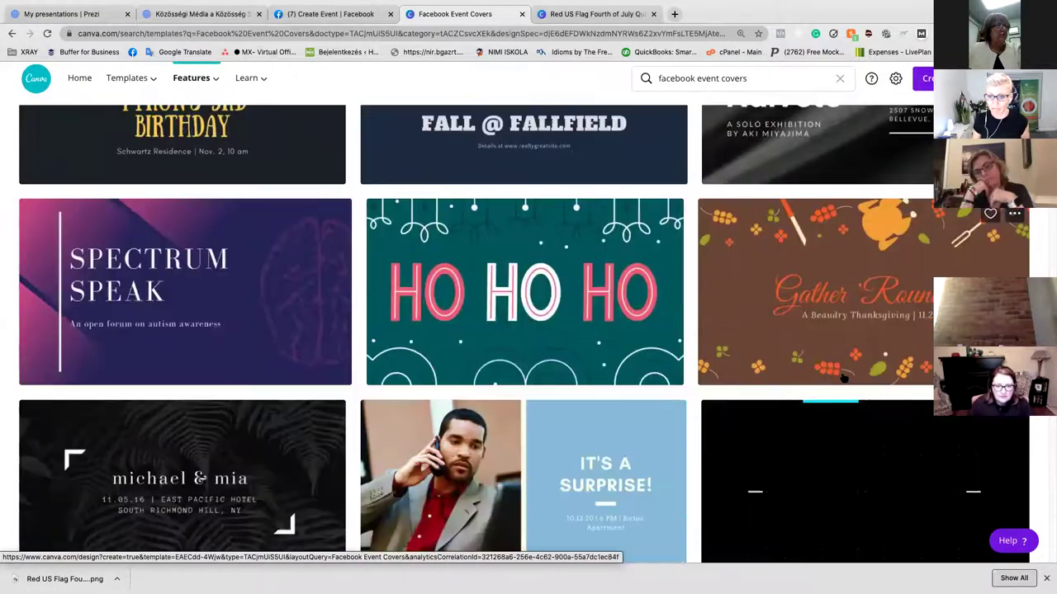
pyautogui.scroll(-9, 844, 378)
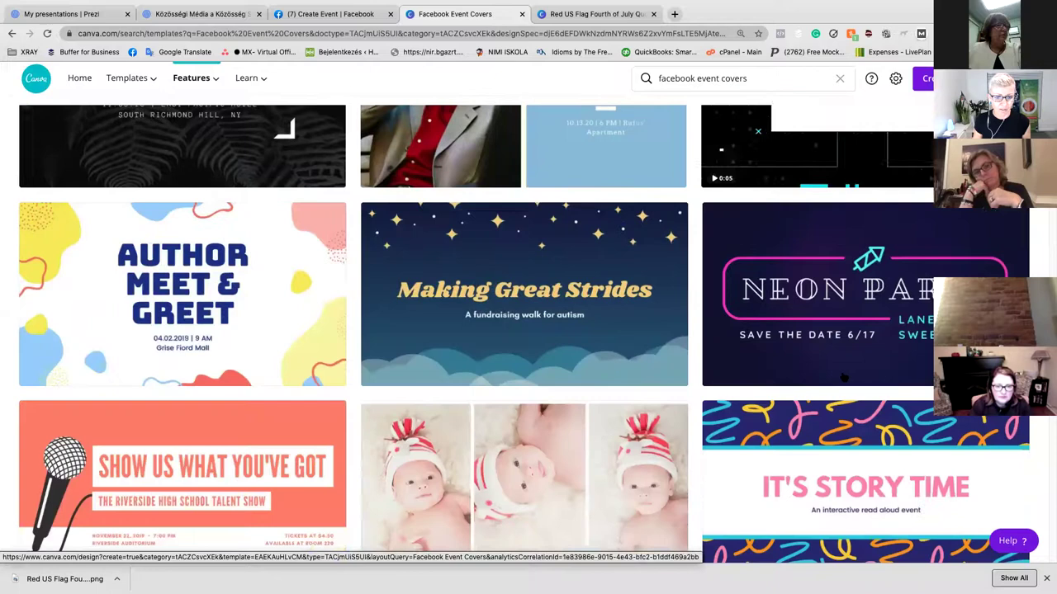
pyautogui.scroll(-12, 842, 377)
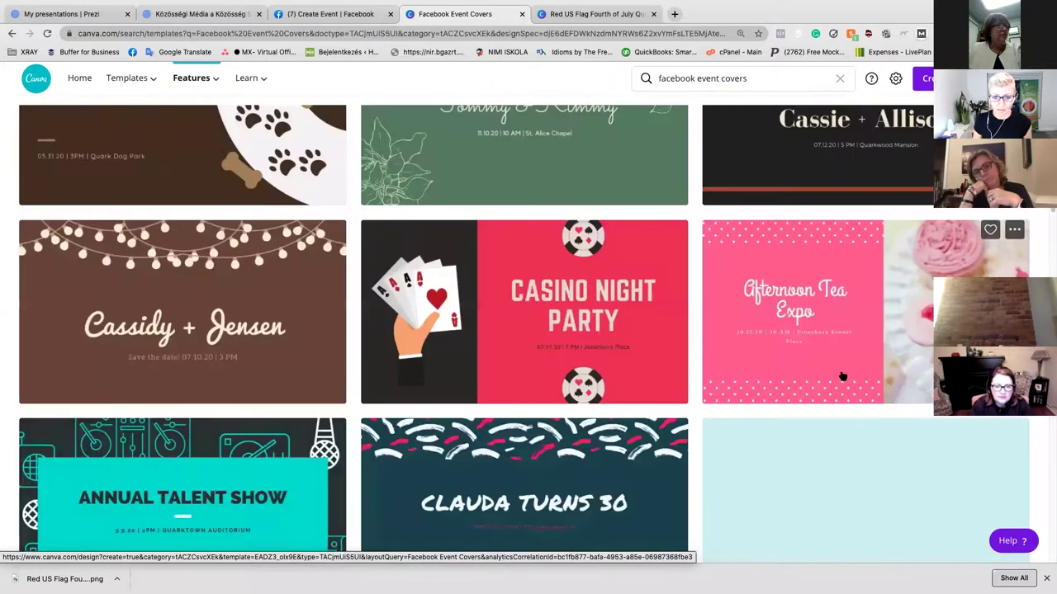
pyautogui.scroll(-10, 842, 376)
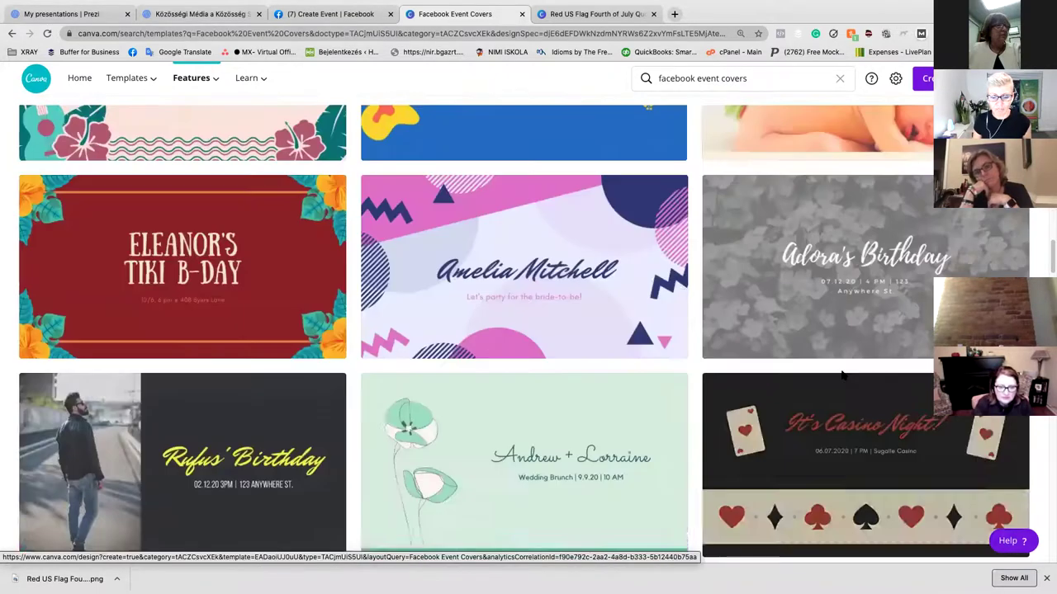
pyautogui.scroll(-15, 842, 376)
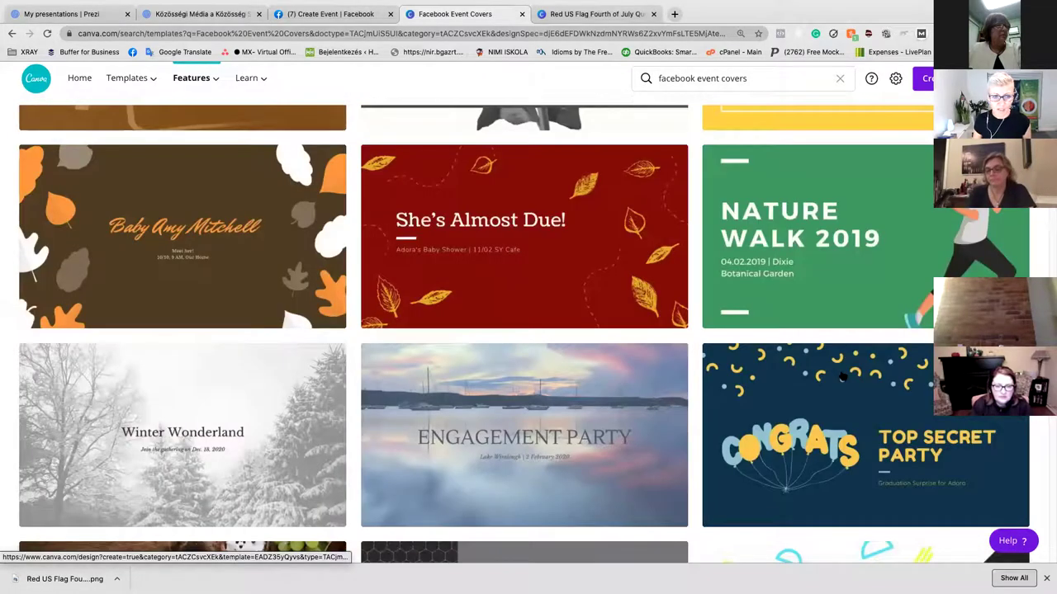
pyautogui.scroll(-1, 842, 377)
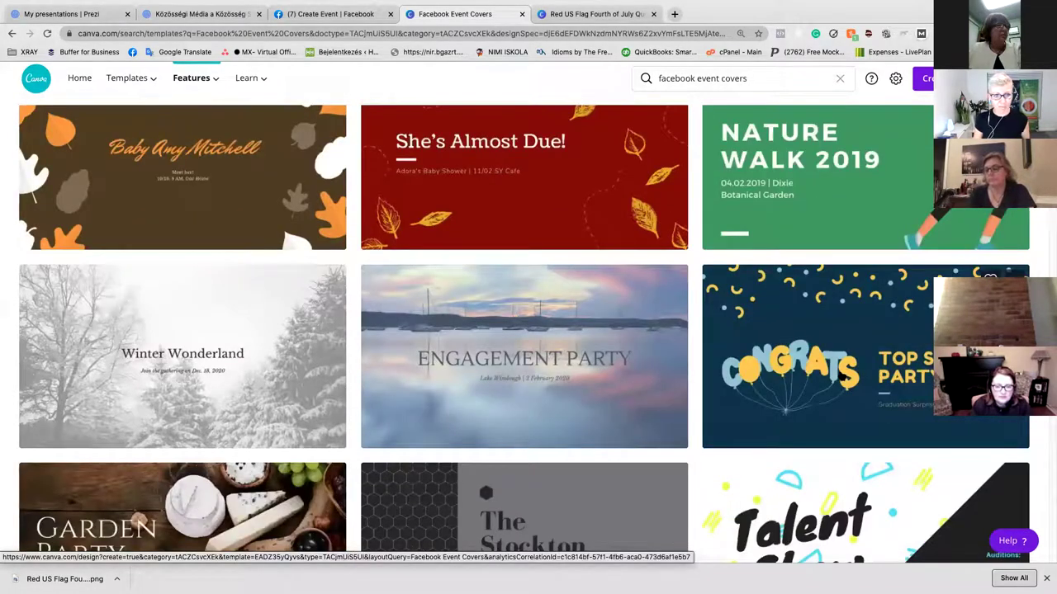
pyautogui.scroll(-5, 843, 377)
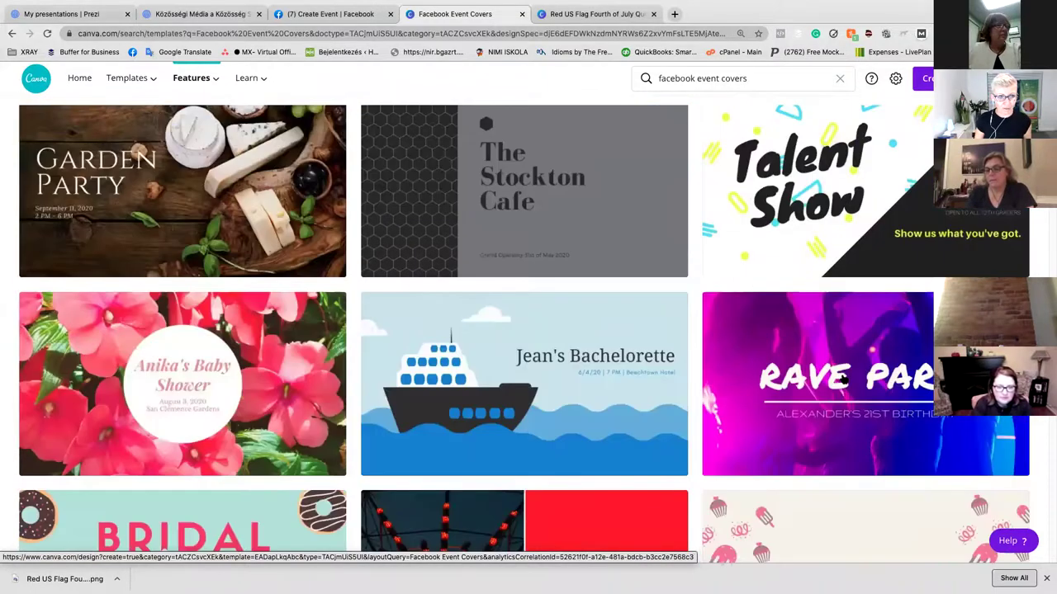
pyautogui.scroll(-8, 487, 332)
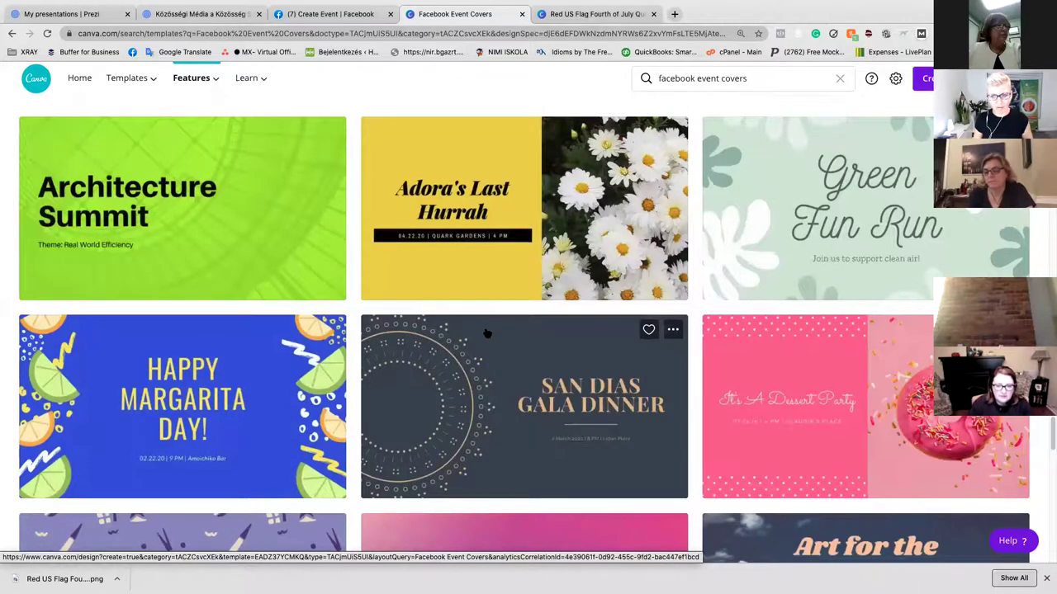
pyautogui.scroll(10, 487, 332)
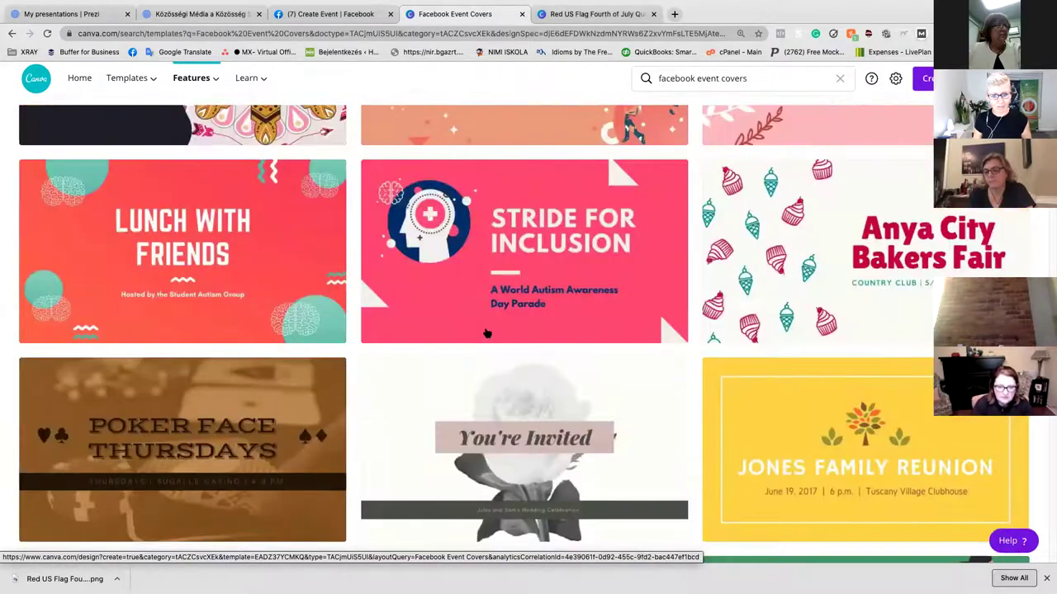
pyautogui.scroll(-3, 488, 332)
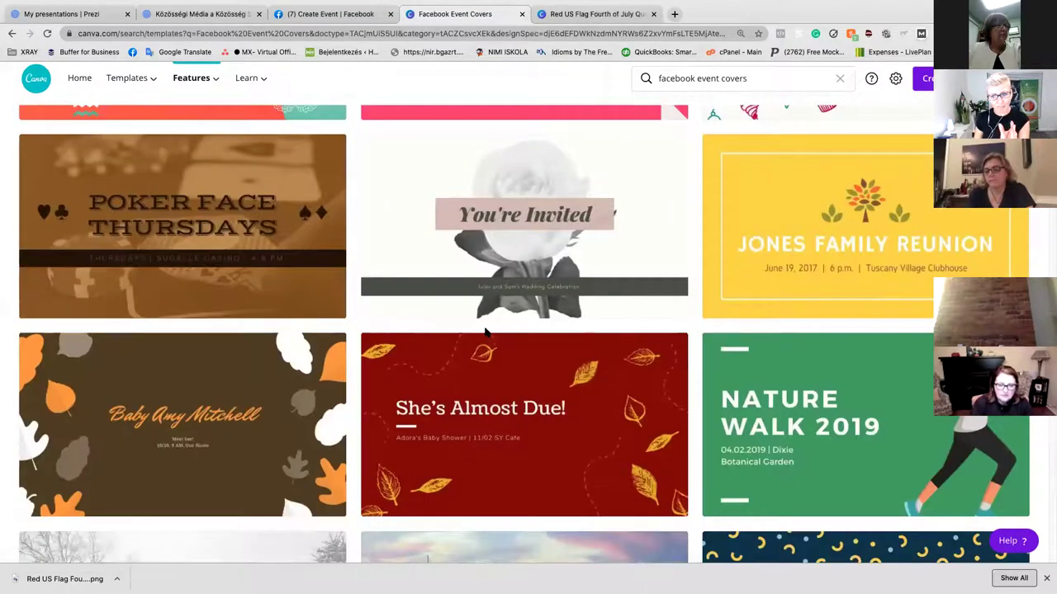
pyautogui.scroll(15, 488, 333)
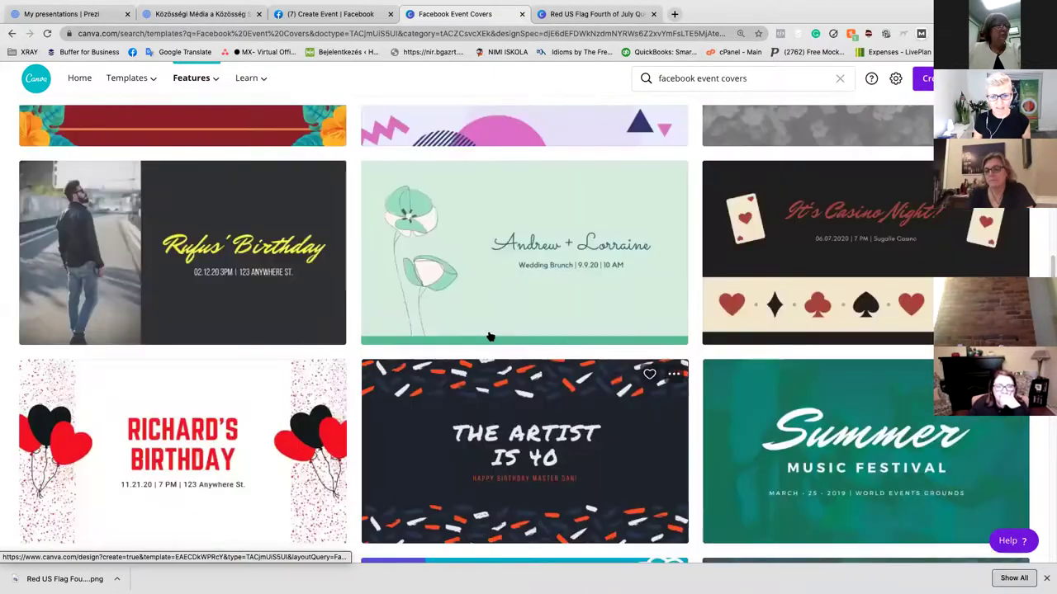
pyautogui.scroll(4, 490, 337)
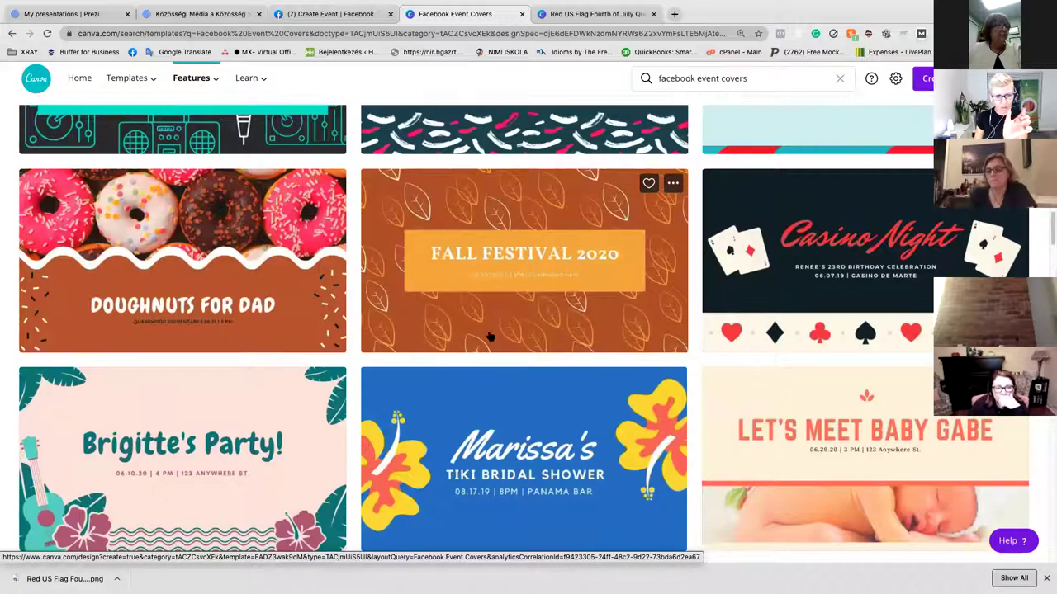
pyautogui.scroll(2, 489, 337)
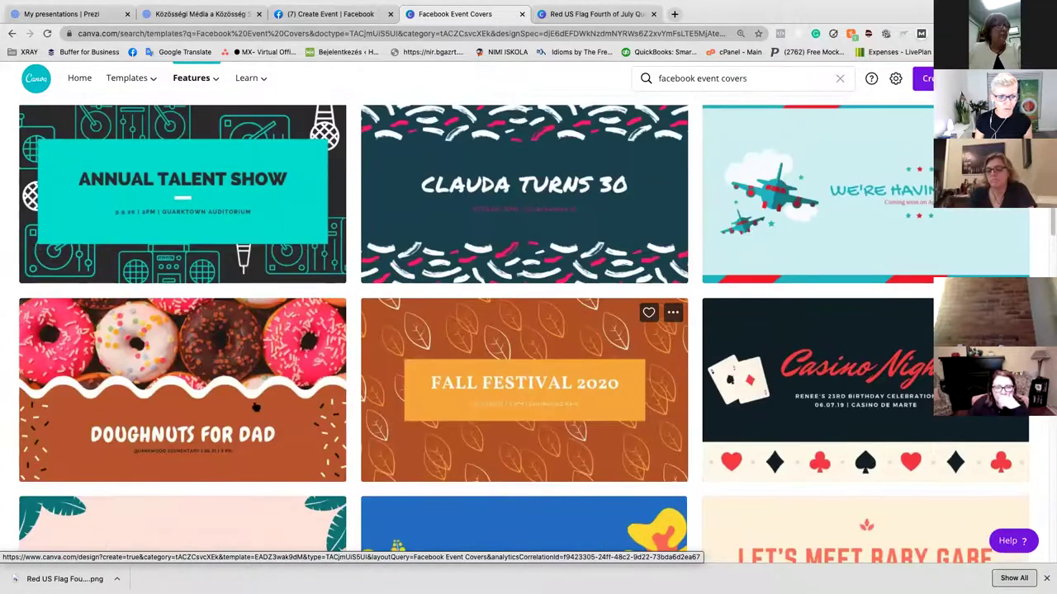
# Open the "Doughnuts for Dad" template for editing and search the photo library for "harvest".
pyautogui.click(170, 399)
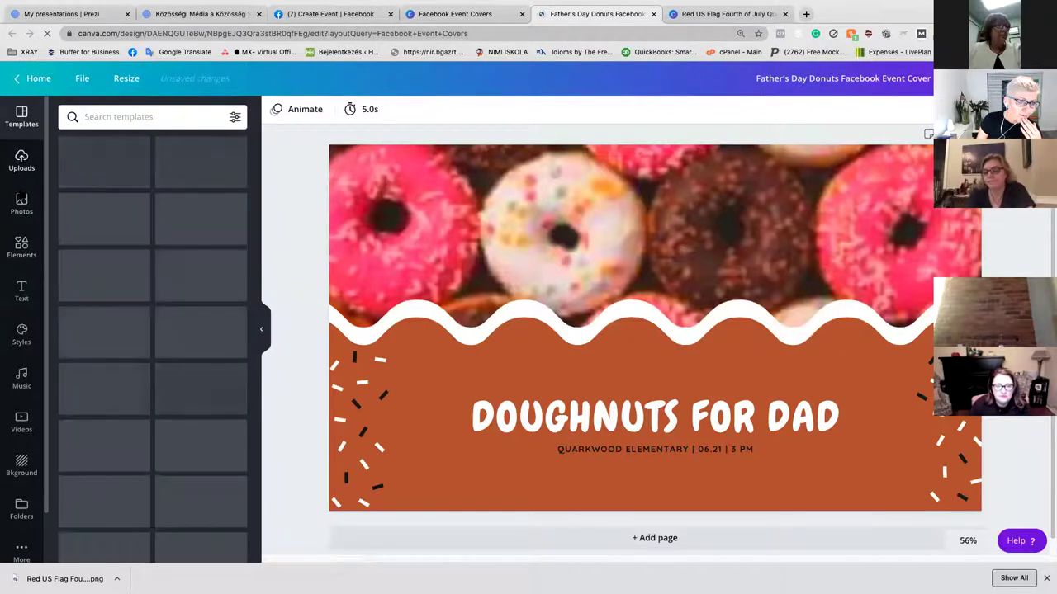
pyautogui.click(21, 204)
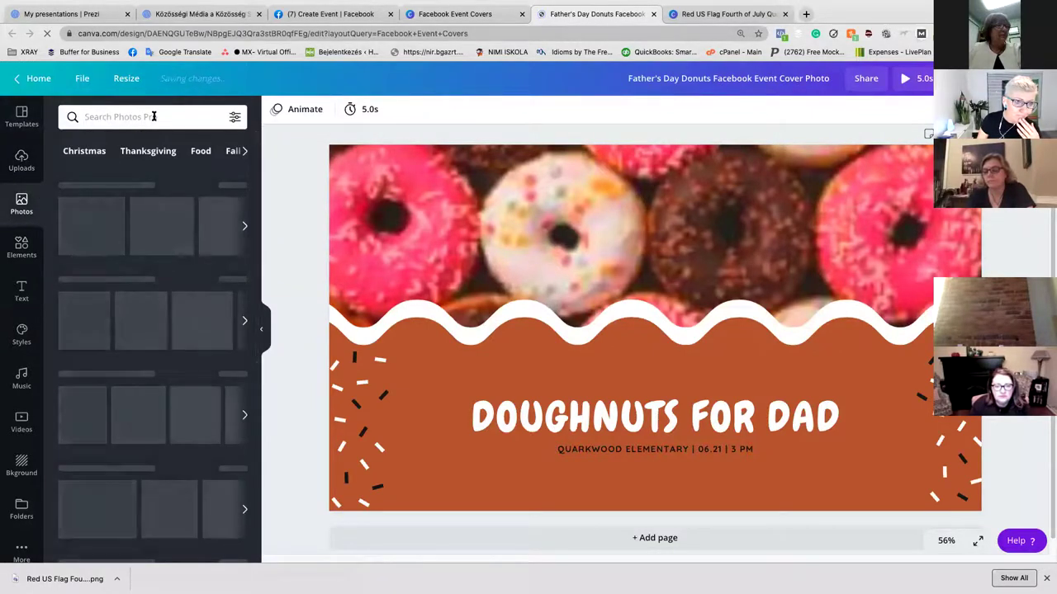
pyautogui.click(147, 117)
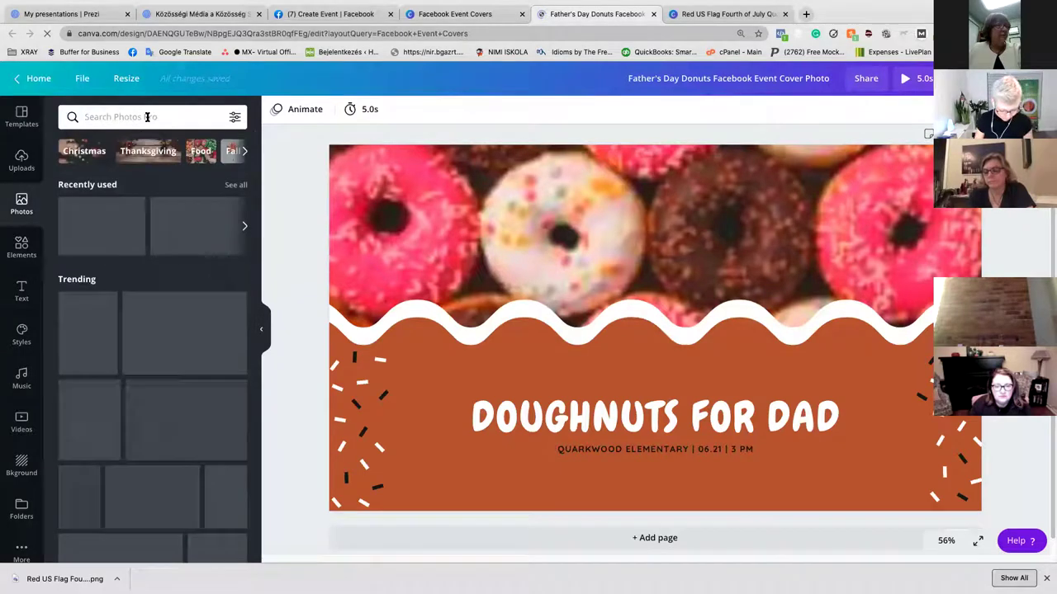
pyautogui.write('harvest')
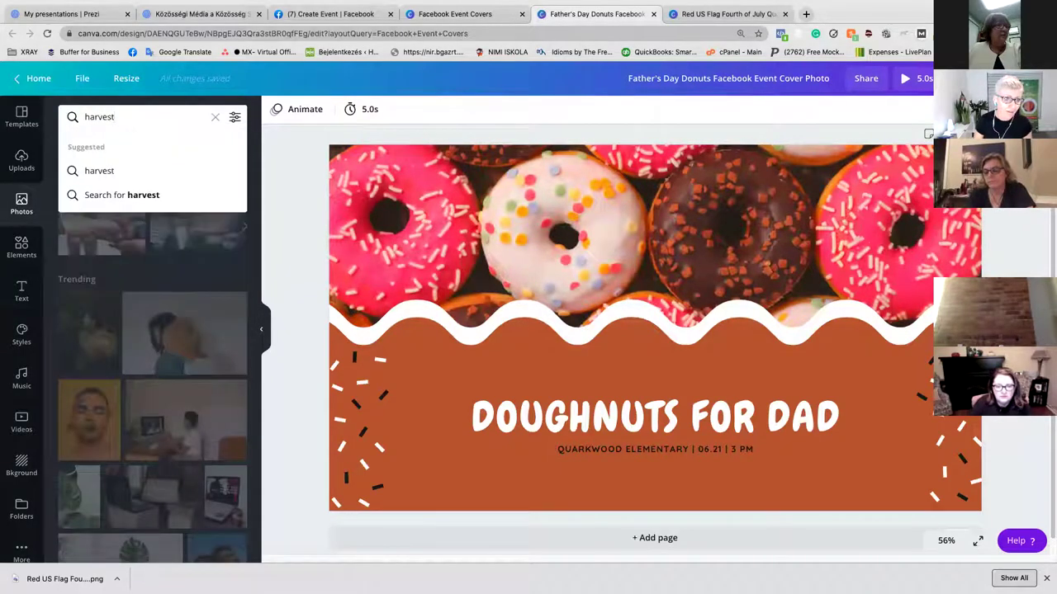
pyautogui.click(134, 172)
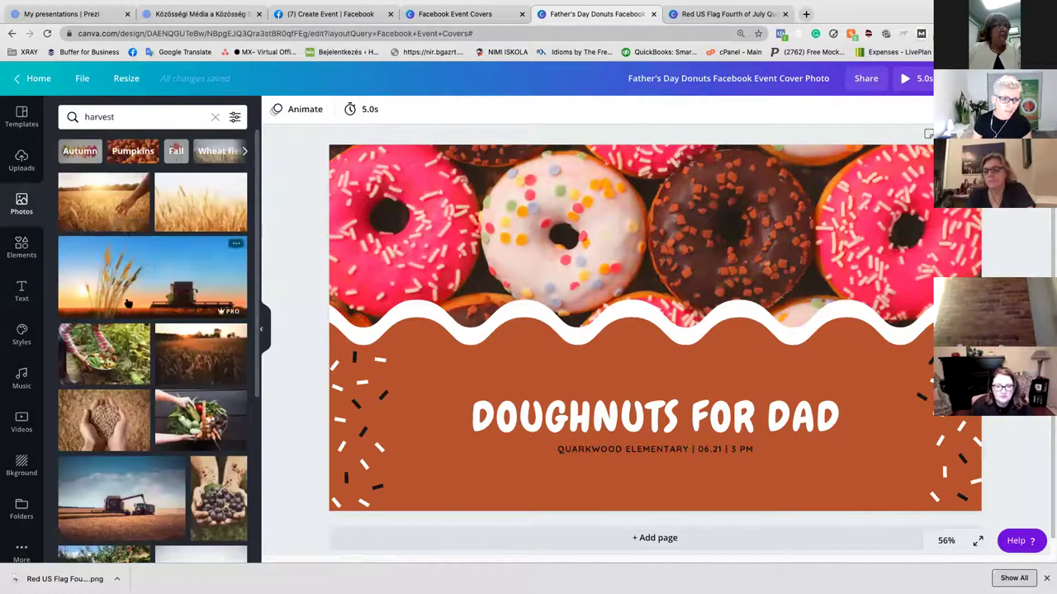
# Try the berry-picking photo in place of the doughnut image, and replace it with the photo of people in plaid shirts walking through a vineyard.
pyautogui.scroll(-10, 138, 397)
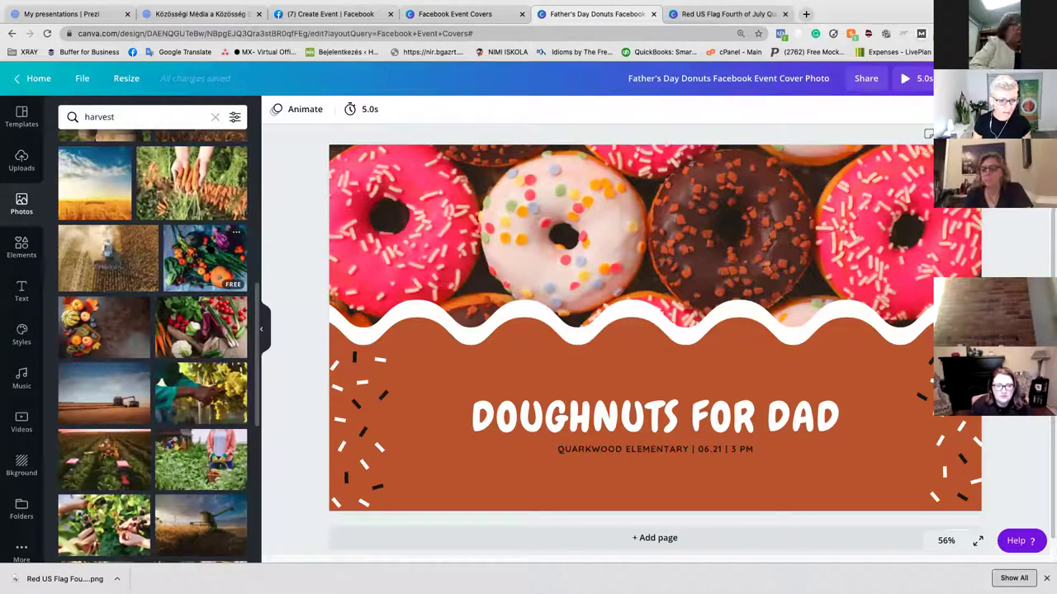
pyautogui.moveTo(123, 514); pyautogui.dragTo(491, 209)
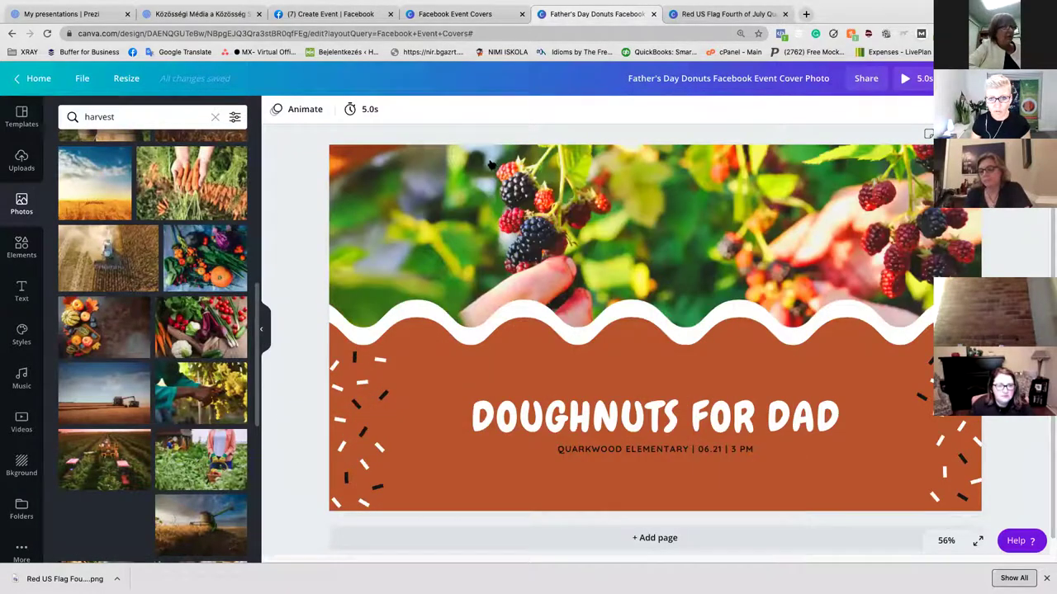
pyautogui.scroll(-3, 166, 443)
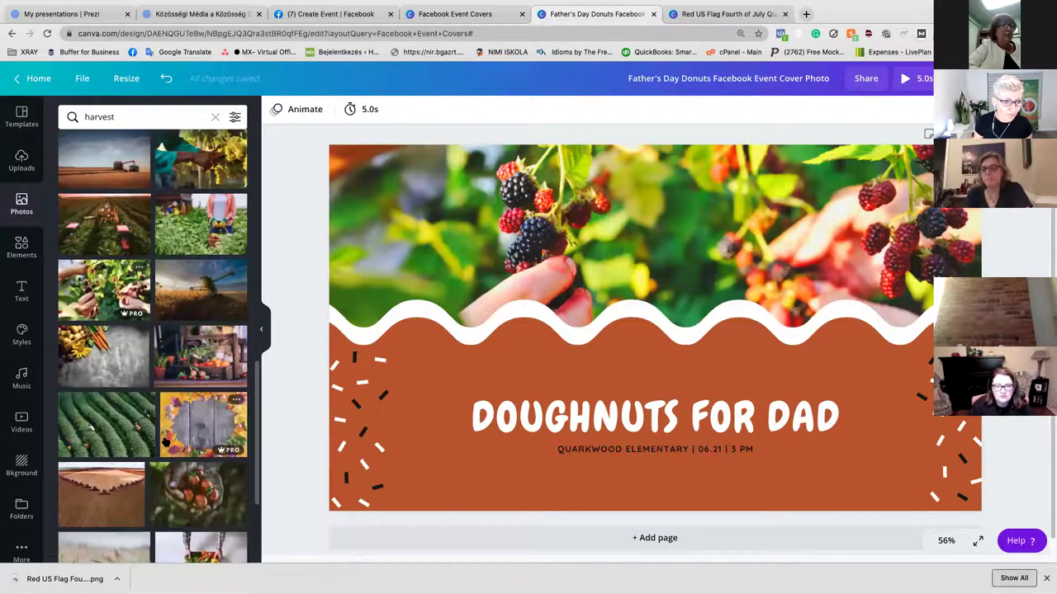
pyautogui.scroll(-5, 165, 443)
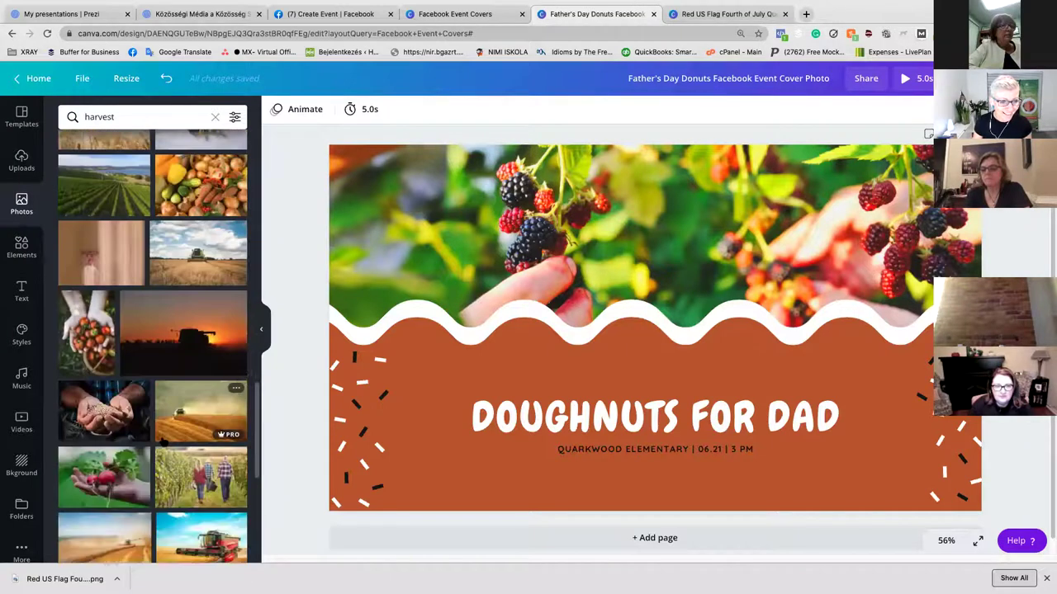
pyautogui.moveTo(206, 477); pyautogui.dragTo(522, 194)
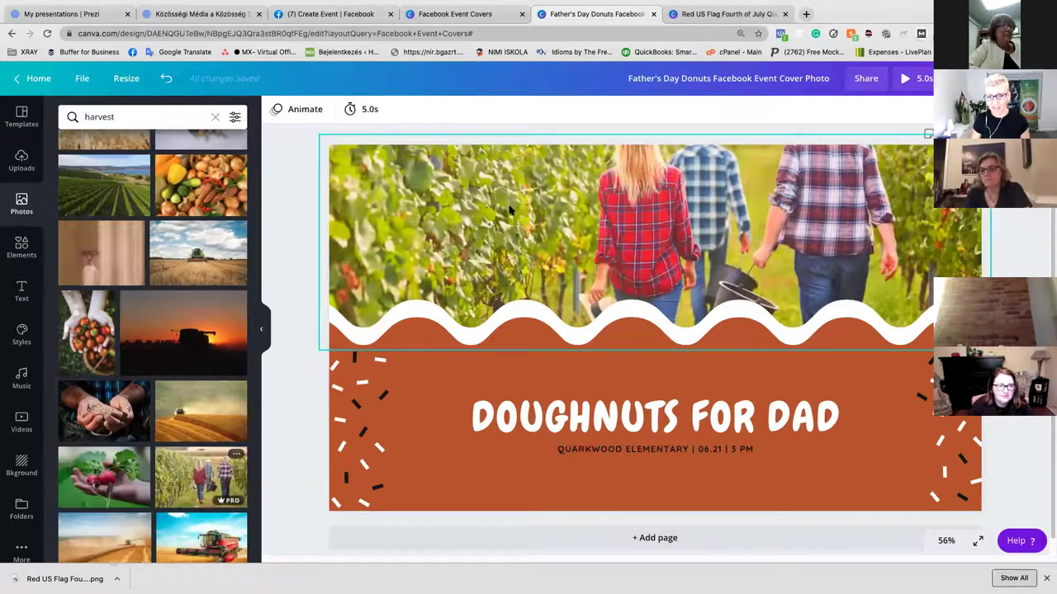
# Replace the "Doughnuts for Dad" heading on the event cover with "VIRTUAL HARVEST FESTIVAL".
pyautogui.click(623, 422)
pyautogui.moveTo(477, 409); pyautogui.dragTo(876, 399)
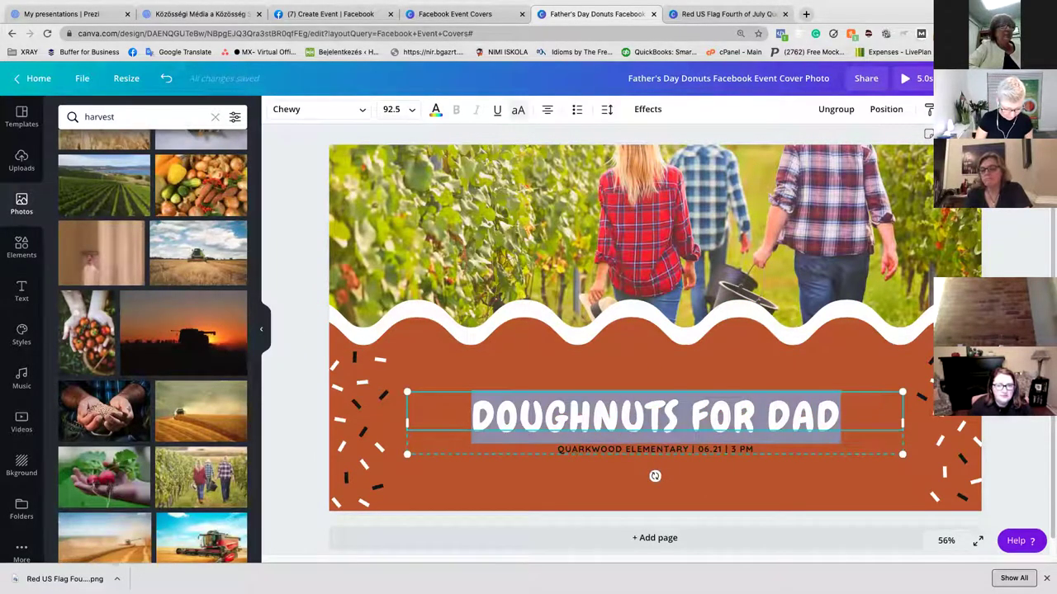
pyautogui.write('HARVEST FESTI')
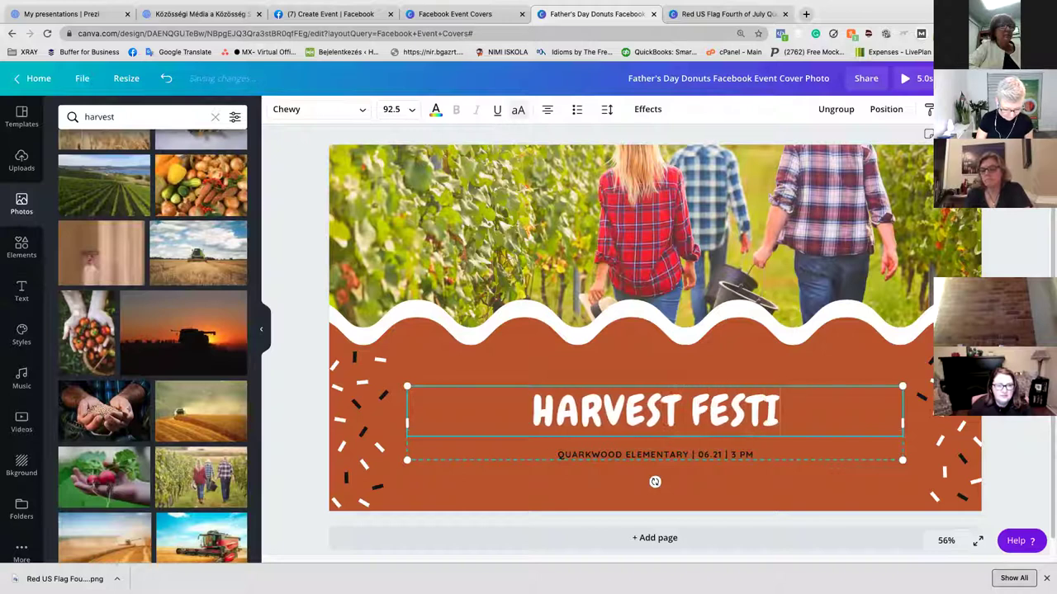
pyautogui.write('VAL')
pyautogui.click(498, 409)
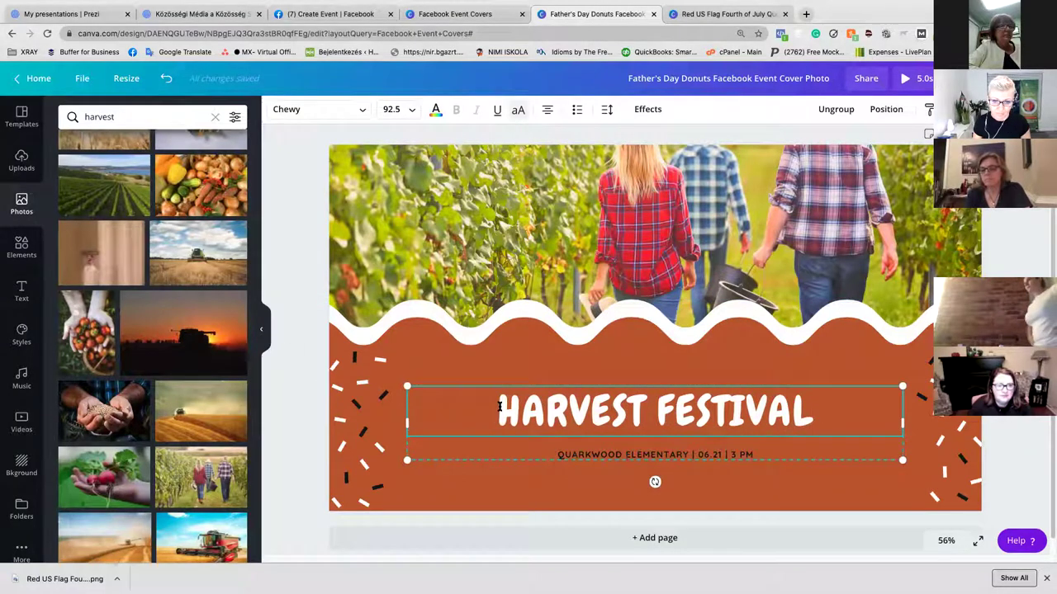
pyautogui.write('VIRTUHARVES')
pyautogui.press('BackSpace')
pyautogui.write('AL')
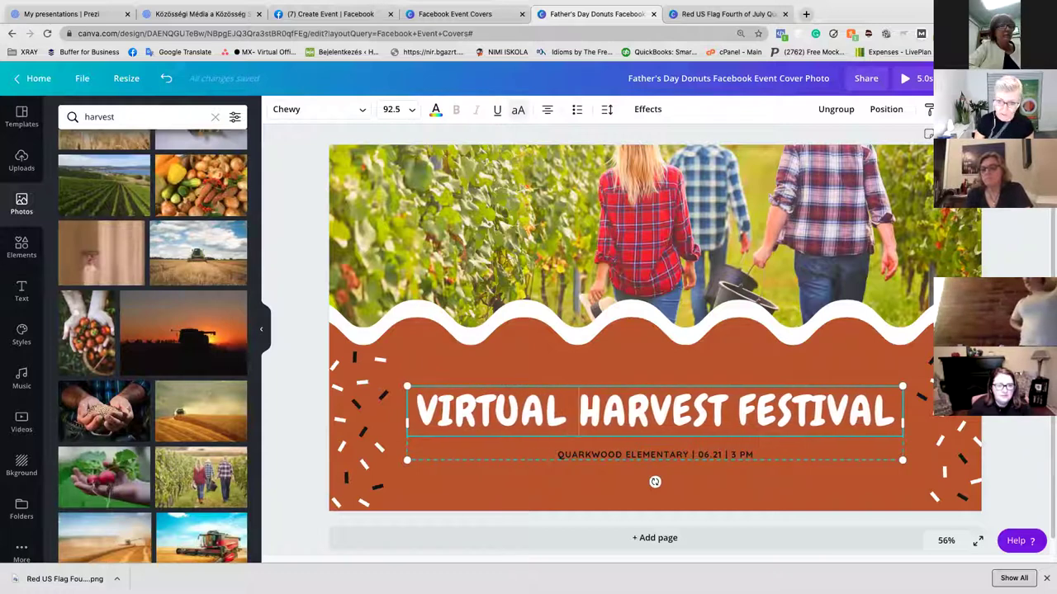
# Download the finished cover design, switch to the Facebook event being created and upload the image as its cover photo.
pyautogui.click(704, 454)
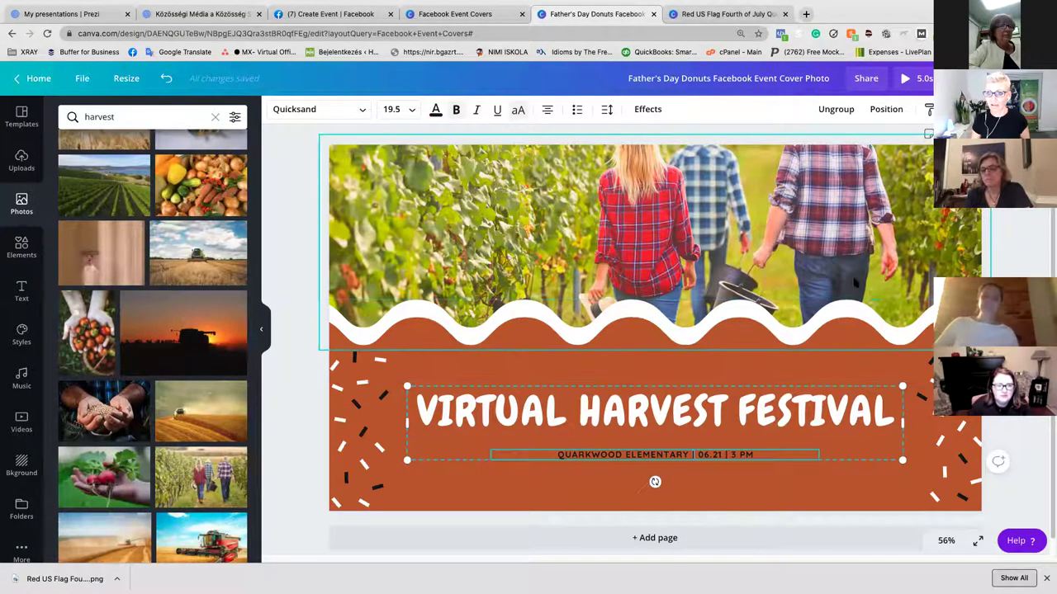
pyautogui.click(974, 78)
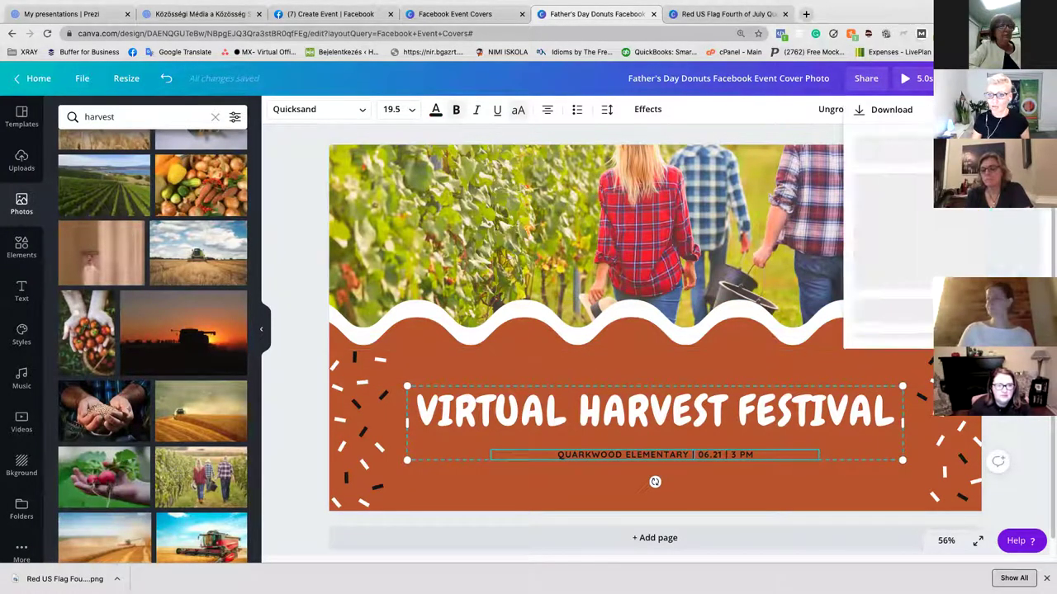
pyautogui.click(908, 283)
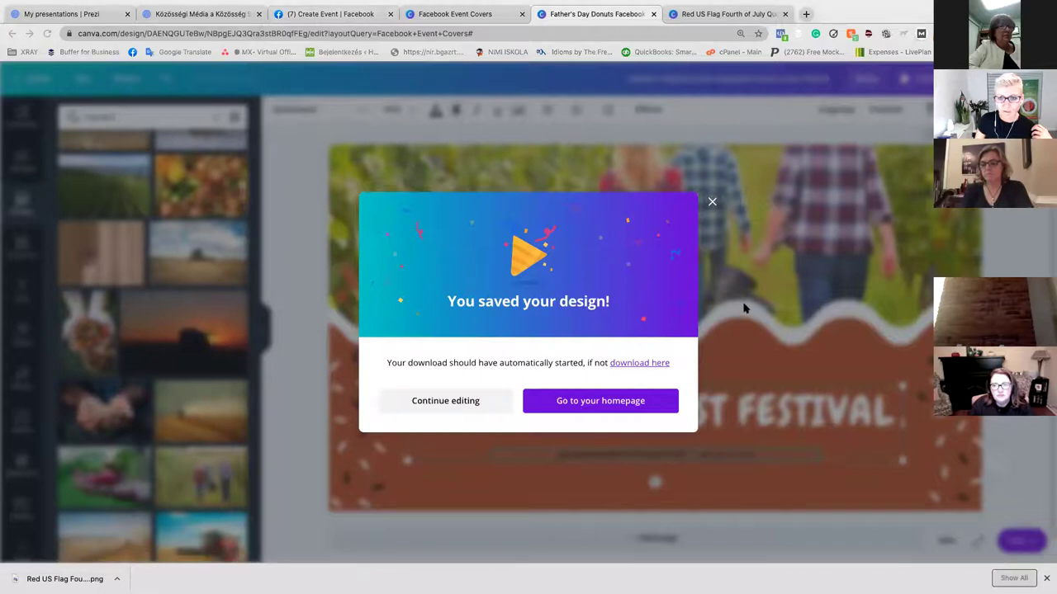
pyautogui.click(304, 15)
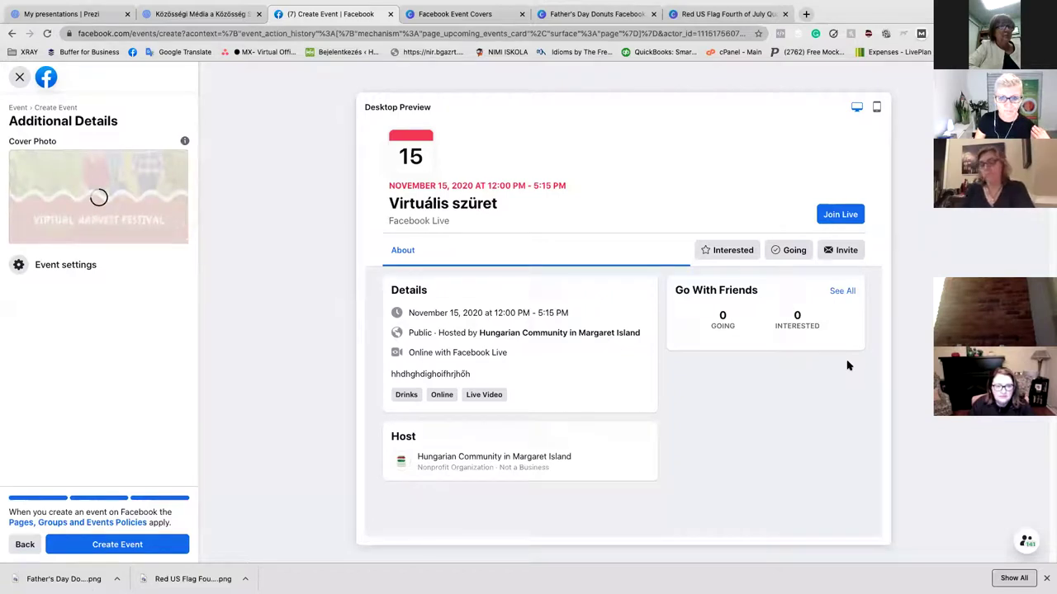
# Save the event settings with the guest list hidden and posting limited to admins, and create the event.
pyautogui.click(67, 265)
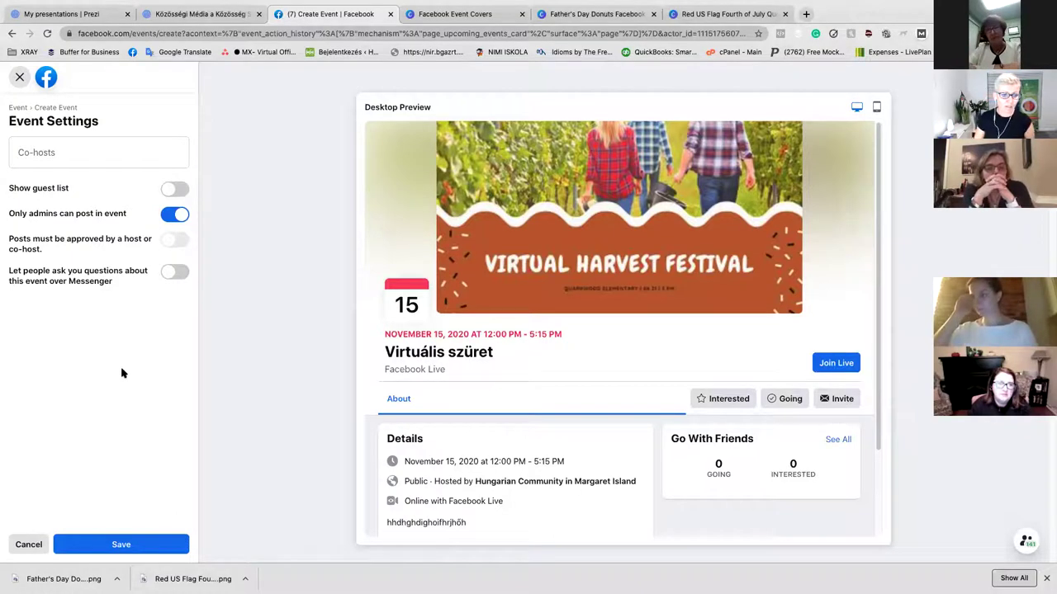
pyautogui.click(135, 545)
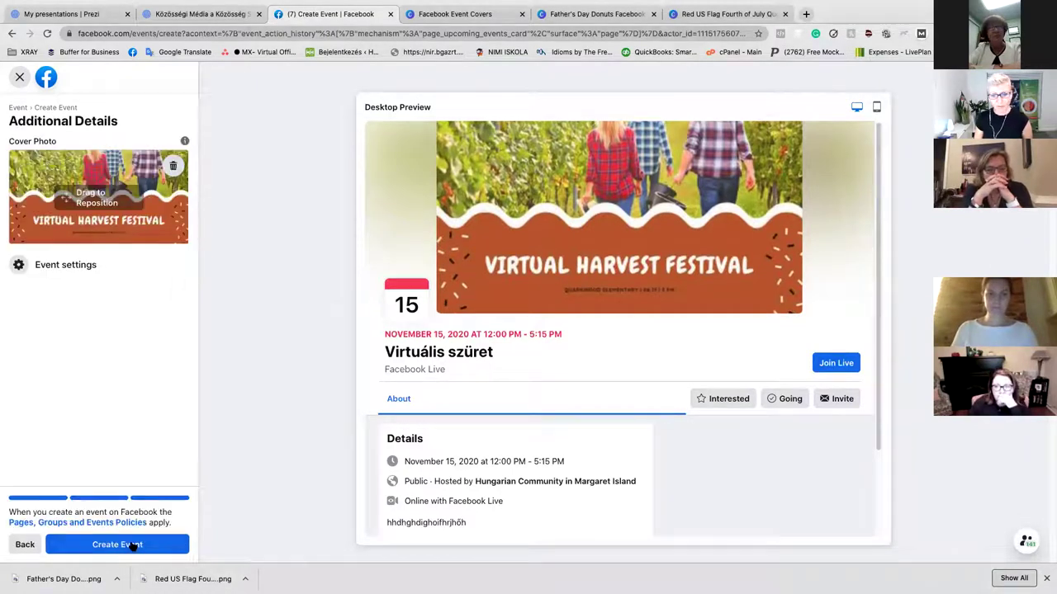
pyautogui.click(129, 546)
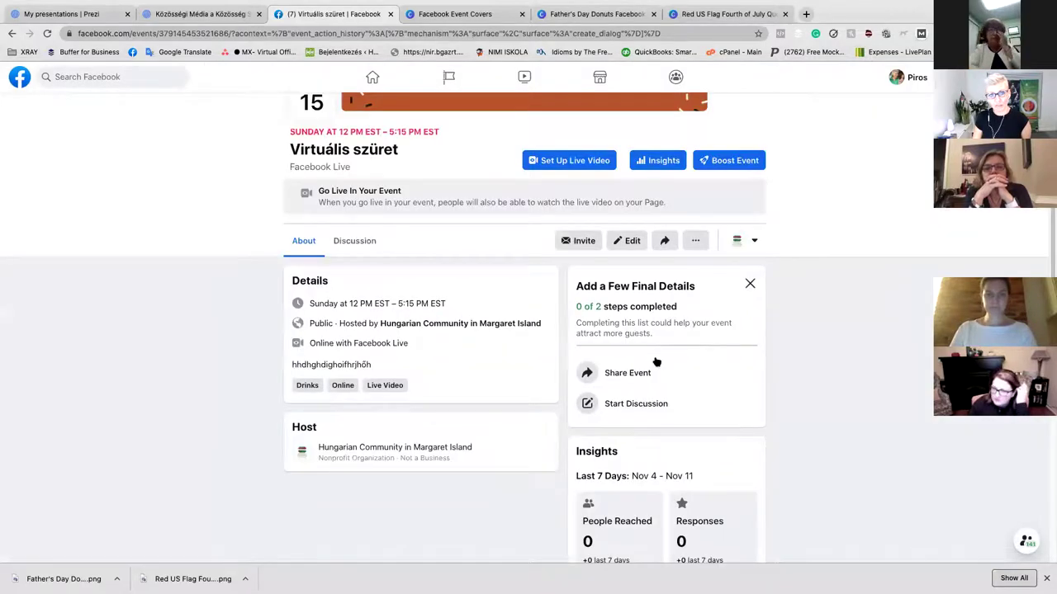
# Start a new post in the event's discussion and attach the Hungarian Community logo image to it.
pyautogui.scroll(-3, 660, 357)
pyautogui.scroll(3, 574, 345)
pyautogui.scroll(2, 574, 344)
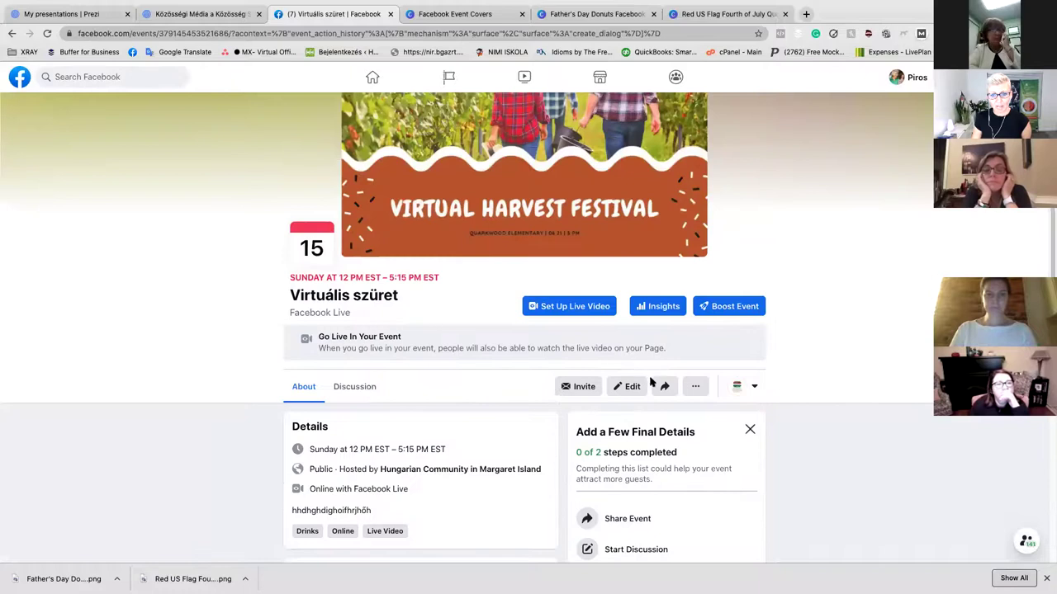
pyautogui.scroll(-1, 587, 361)
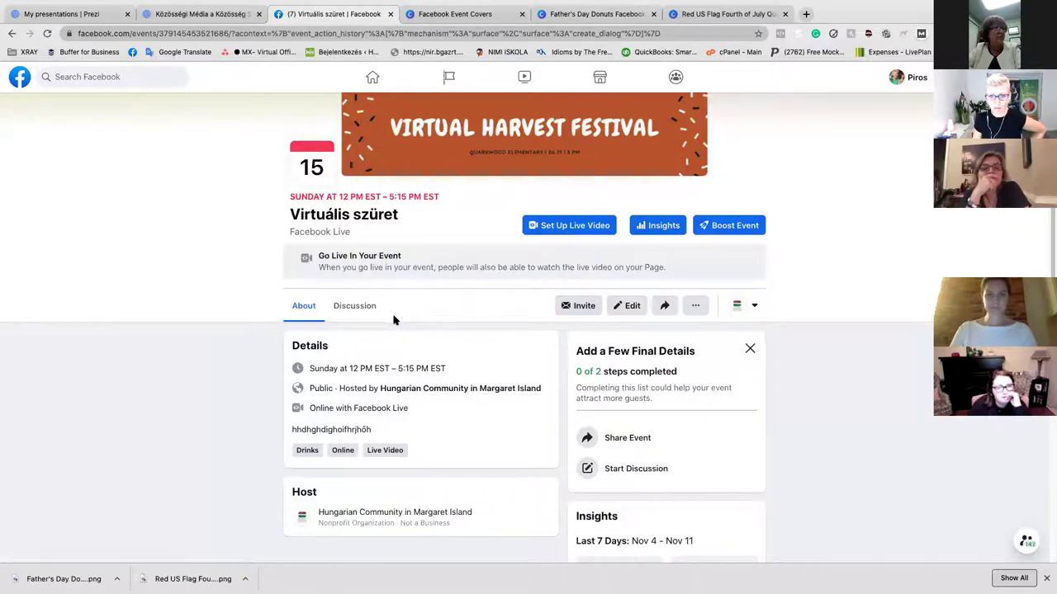
pyautogui.click(347, 307)
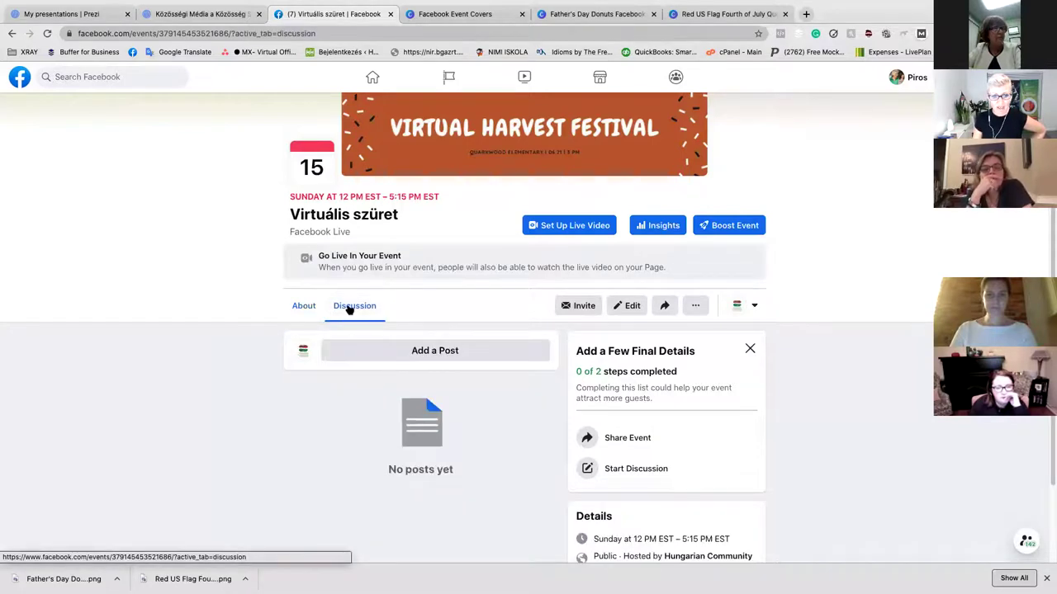
pyautogui.click(432, 353)
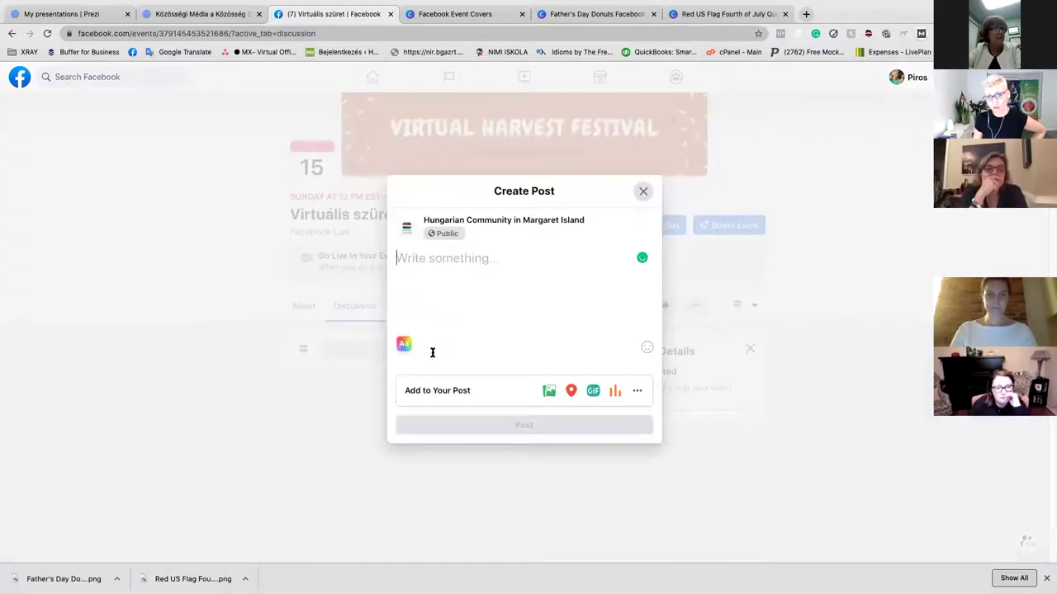
pyautogui.click(549, 393)
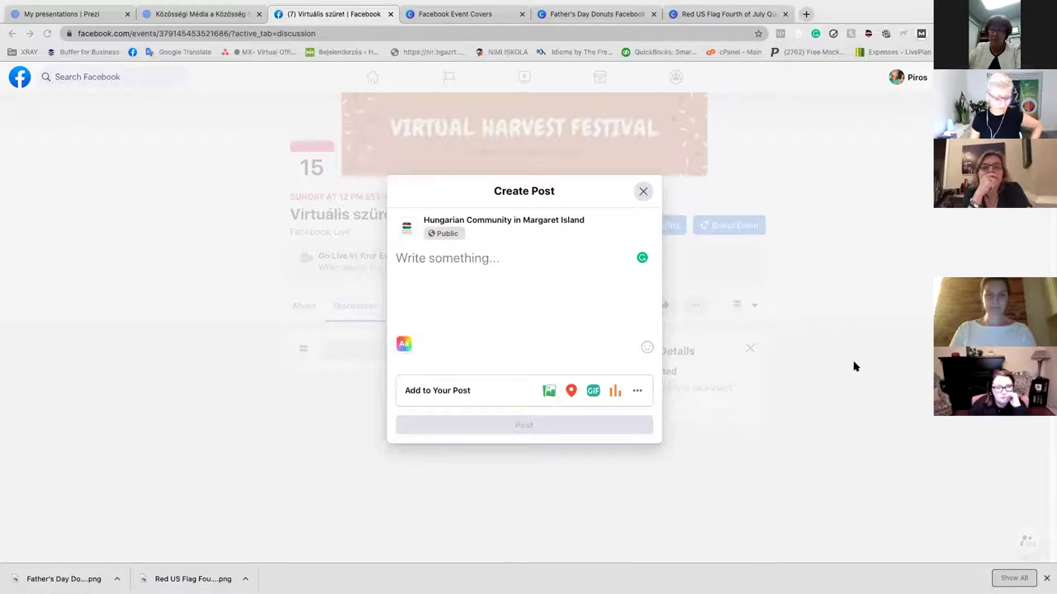
pyautogui.click(455, 185)
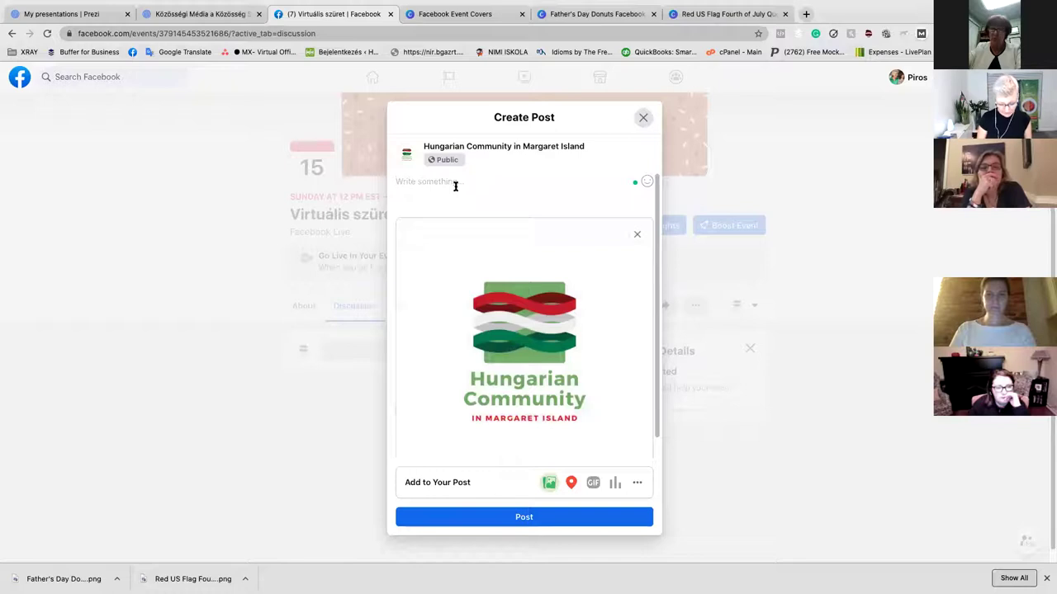
# Write "Csatlakozz a szervzetünkhöz!" as the post text above the logo image and tag Daytona Beach as the post's location.
pyautogui.write('Csatl')
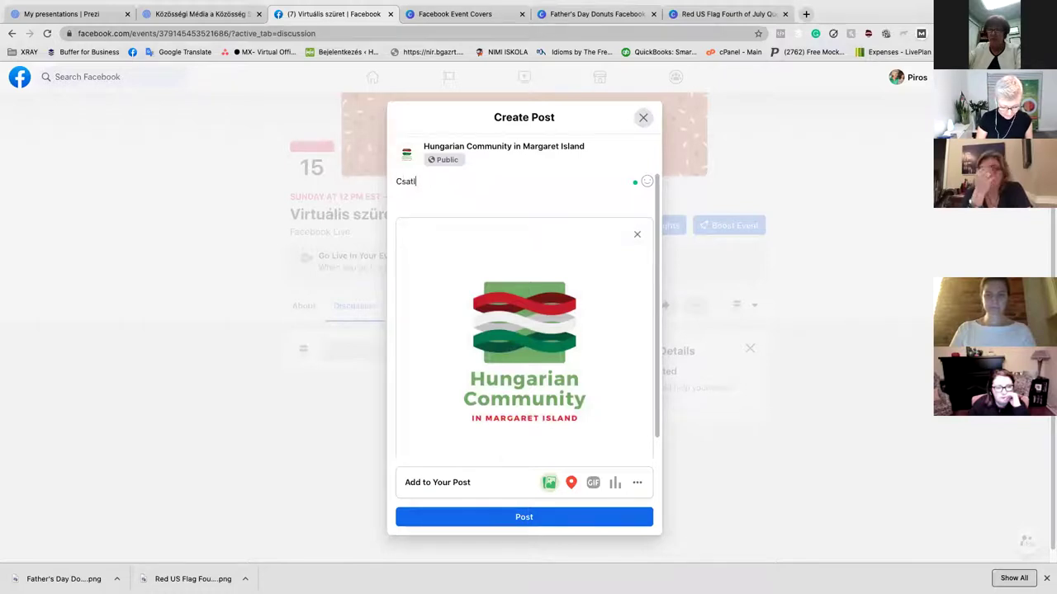
pyautogui.write('akozz a szervzet')
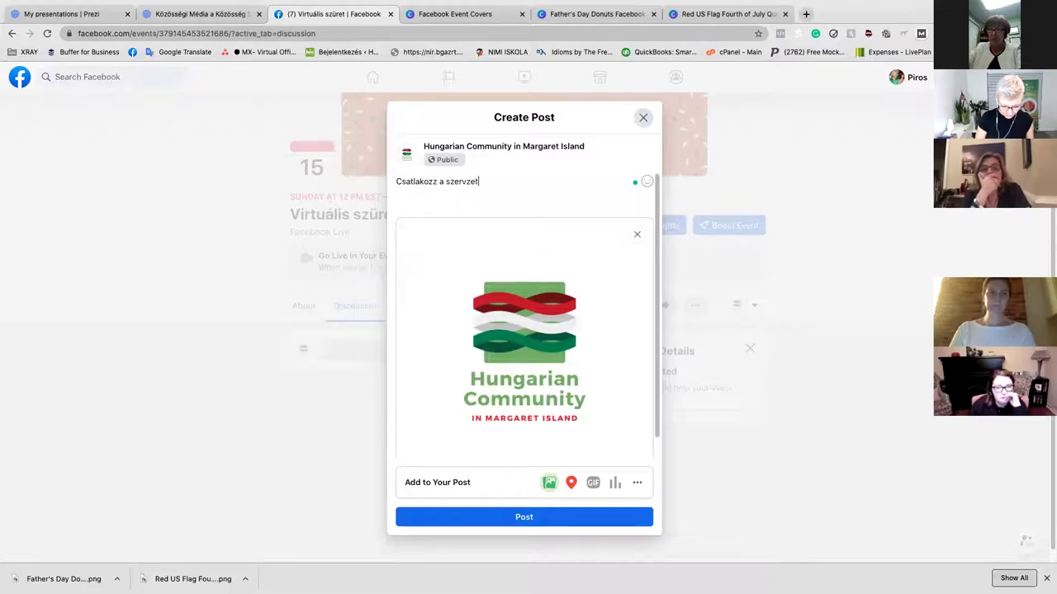
pyautogui.write('ünkhöz!')
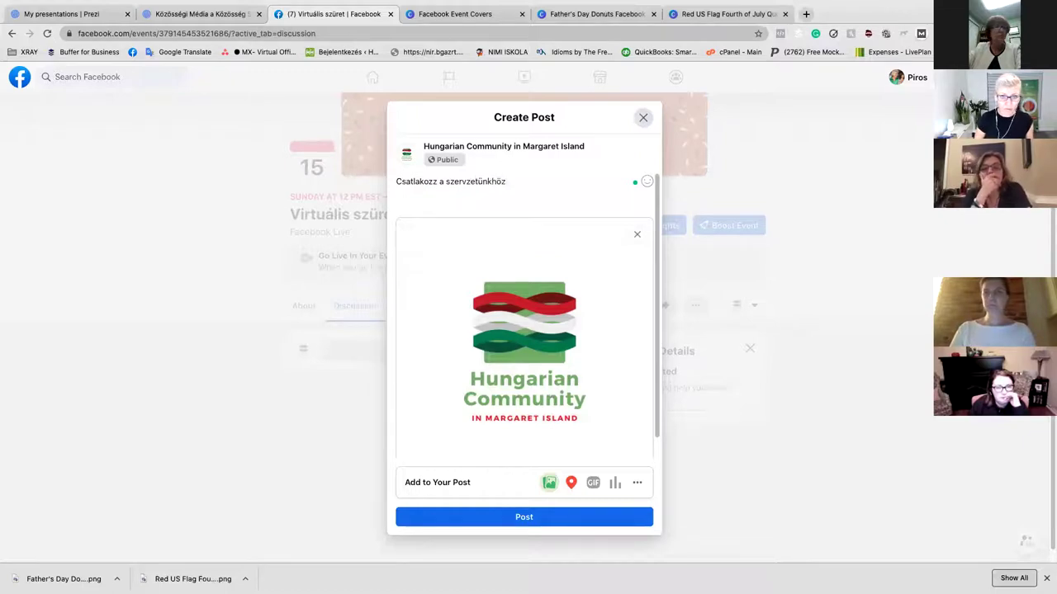
pyautogui.press('Return')
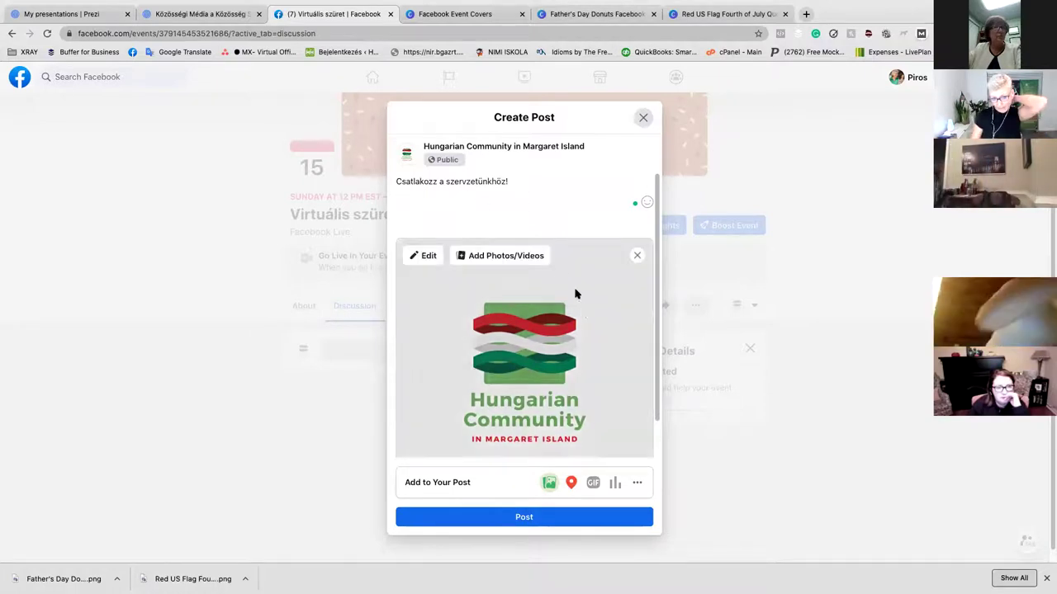
pyautogui.click(570, 483)
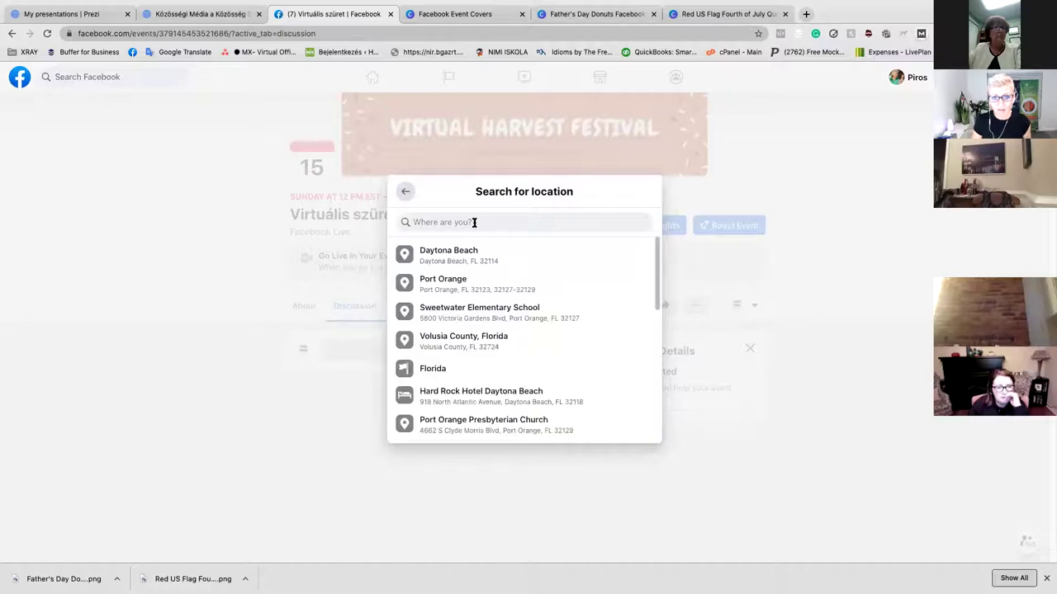
pyautogui.click(478, 253)
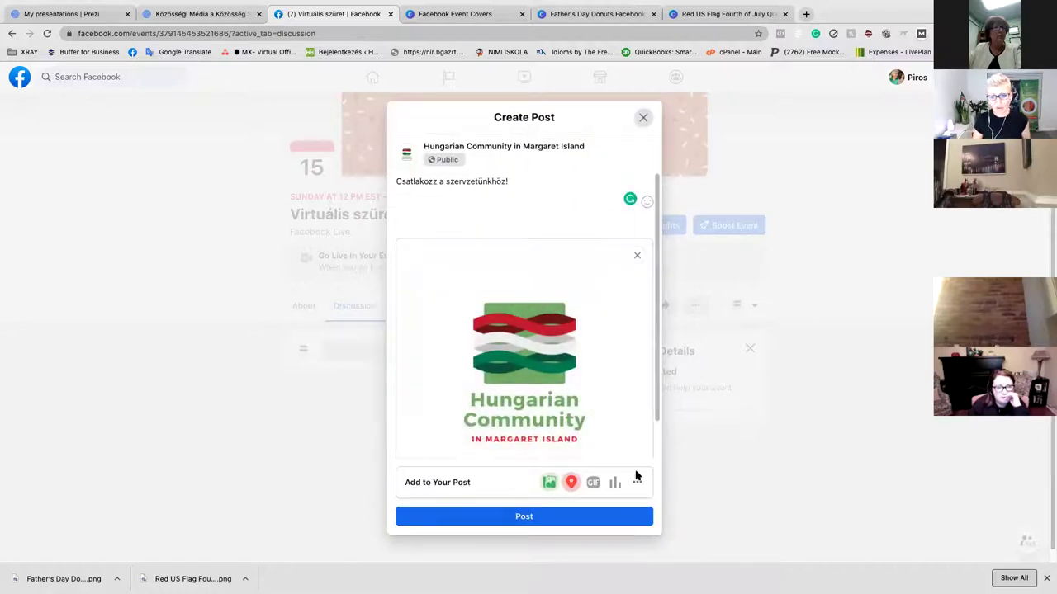
# Examine the feelings and activities that can be added to the post, including Celebrating, and return without adding one.
pyautogui.click(636, 484)
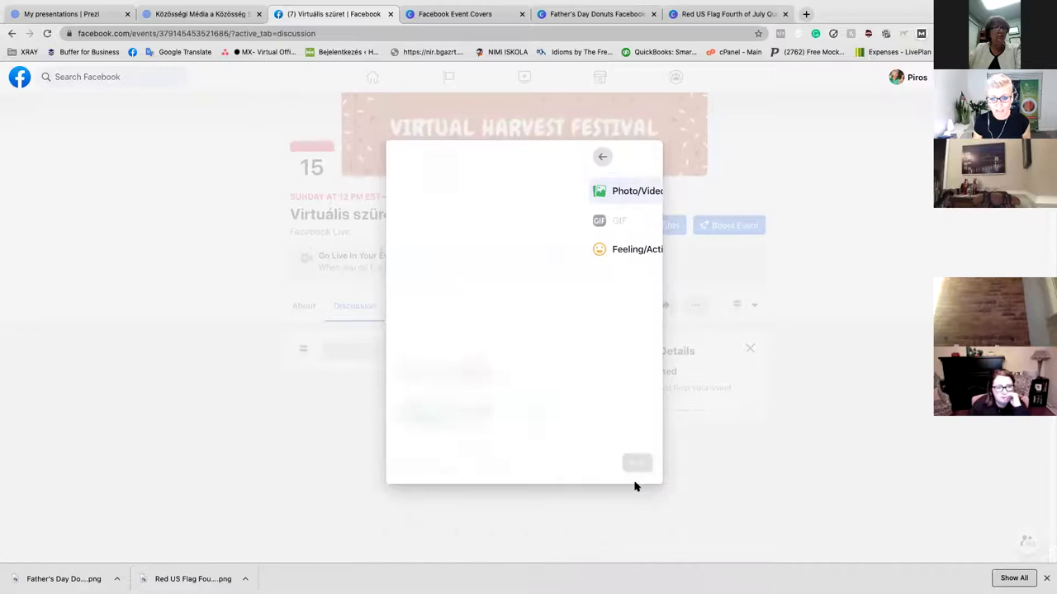
pyautogui.click(438, 284)
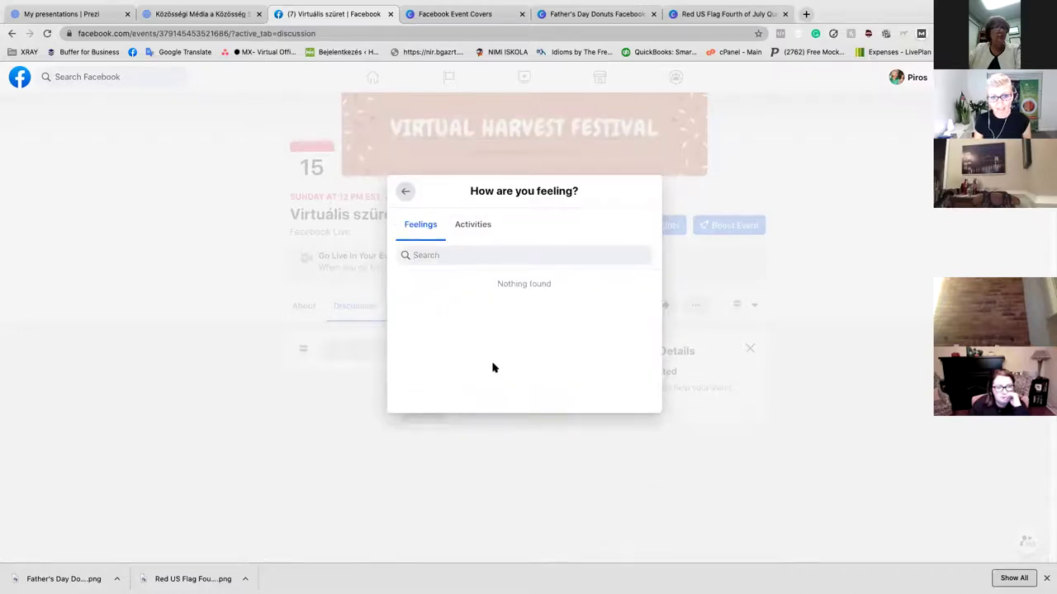
pyautogui.click(476, 234)
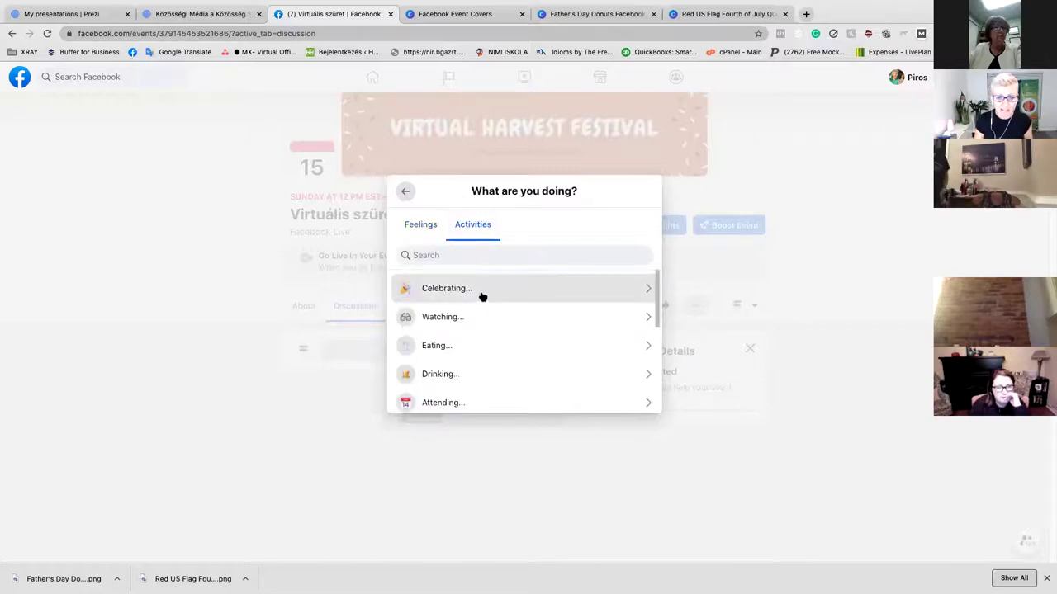
pyautogui.click(482, 292)
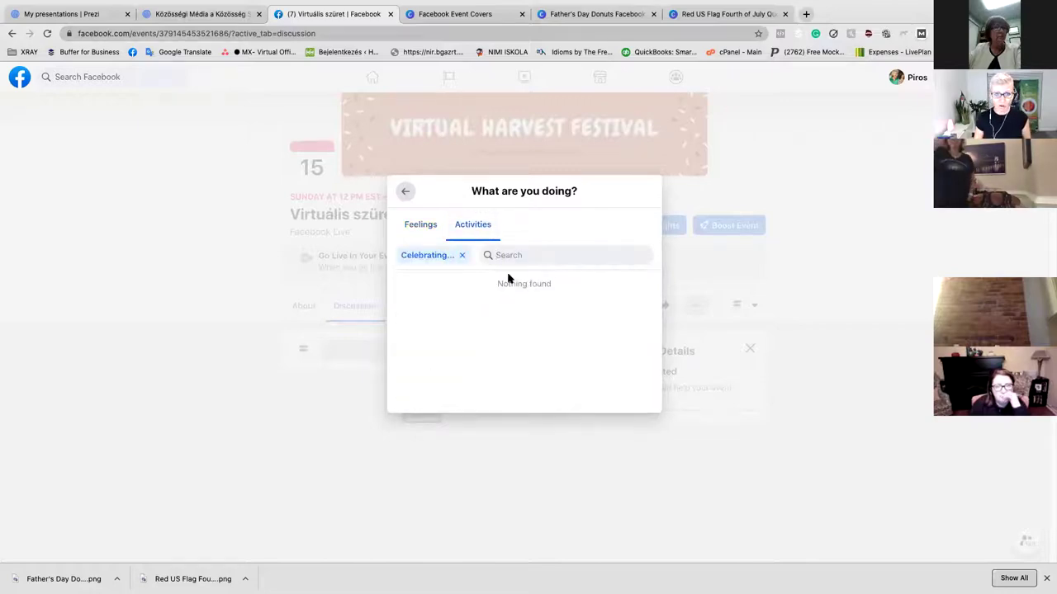
pyautogui.click(416, 230)
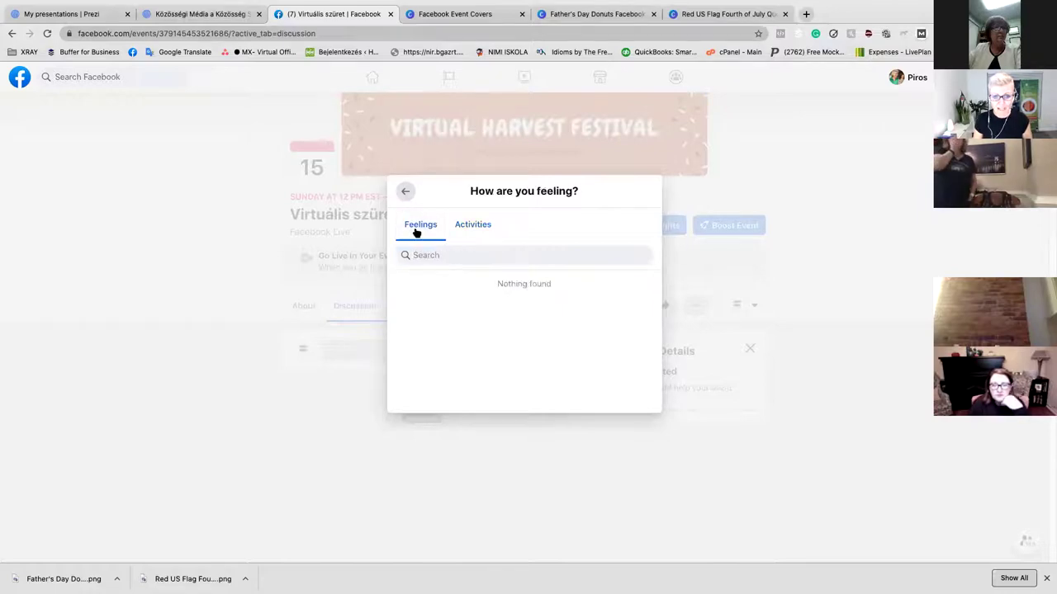
pyautogui.click(459, 228)
pyautogui.click(421, 231)
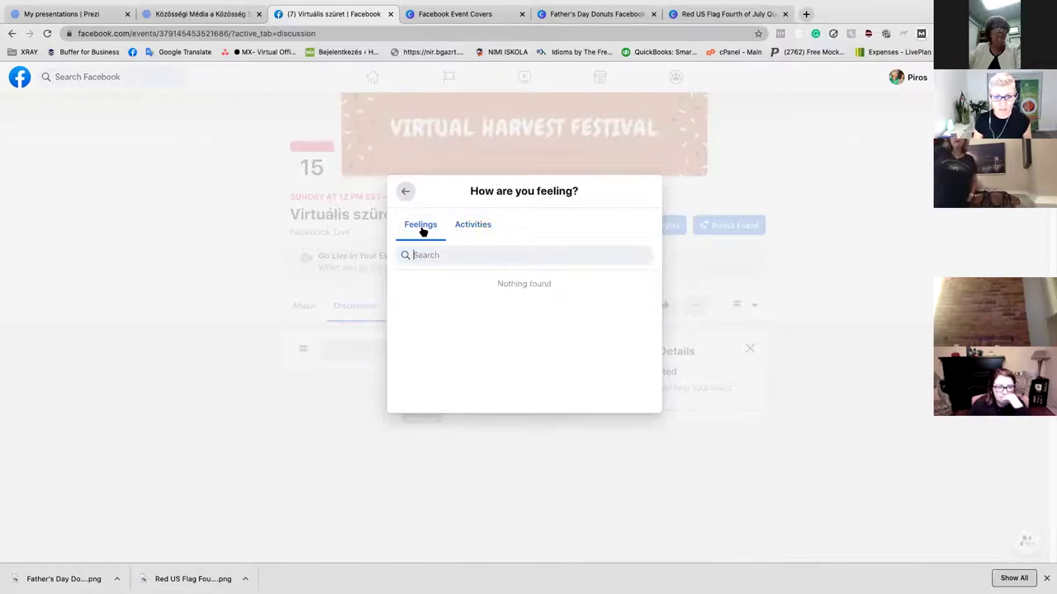
pyautogui.click(405, 192)
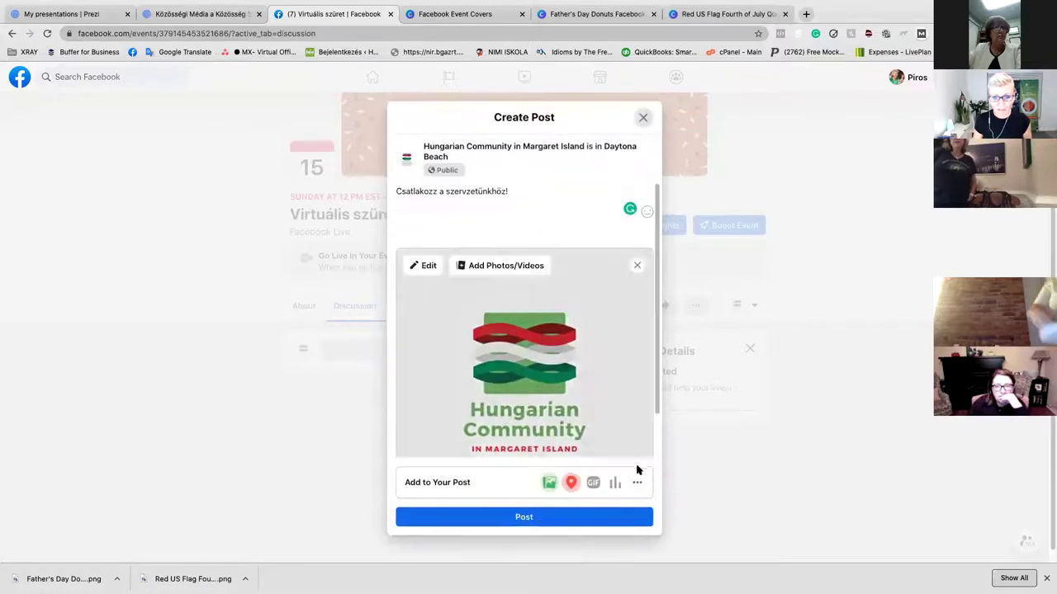
# Publish the post in the event discussion, and look over the event page and the event's additional options.
pyautogui.click(540, 517)
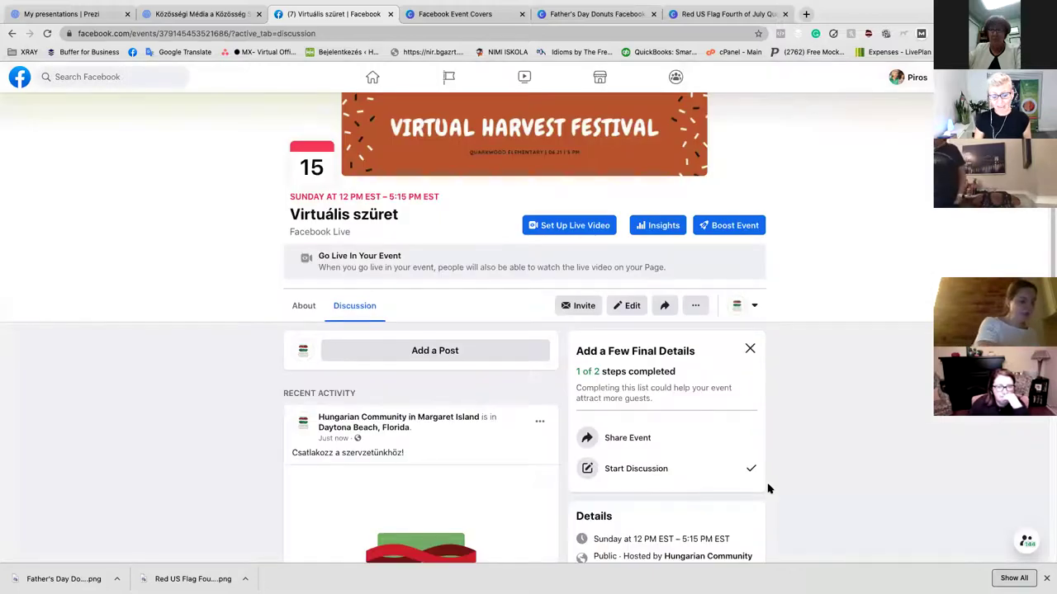
pyautogui.scroll(-2, 767, 489)
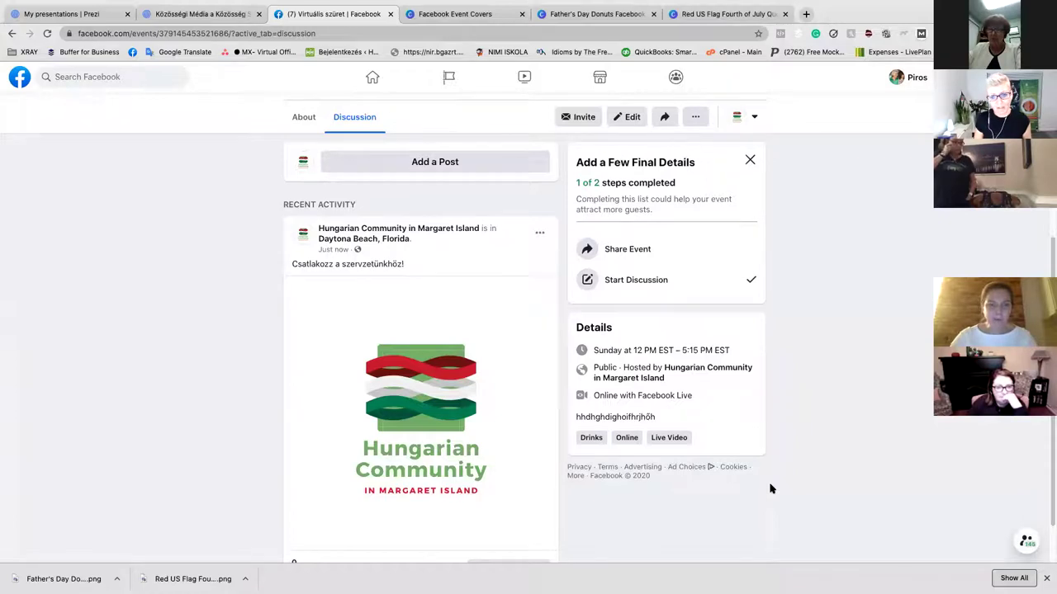
pyautogui.scroll(3, 770, 489)
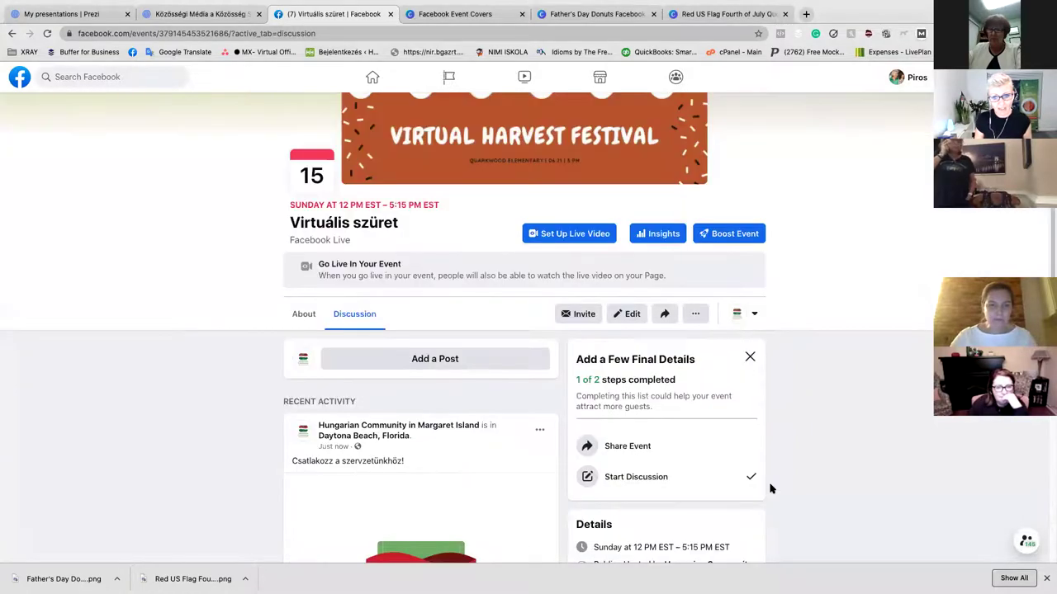
pyautogui.click(696, 314)
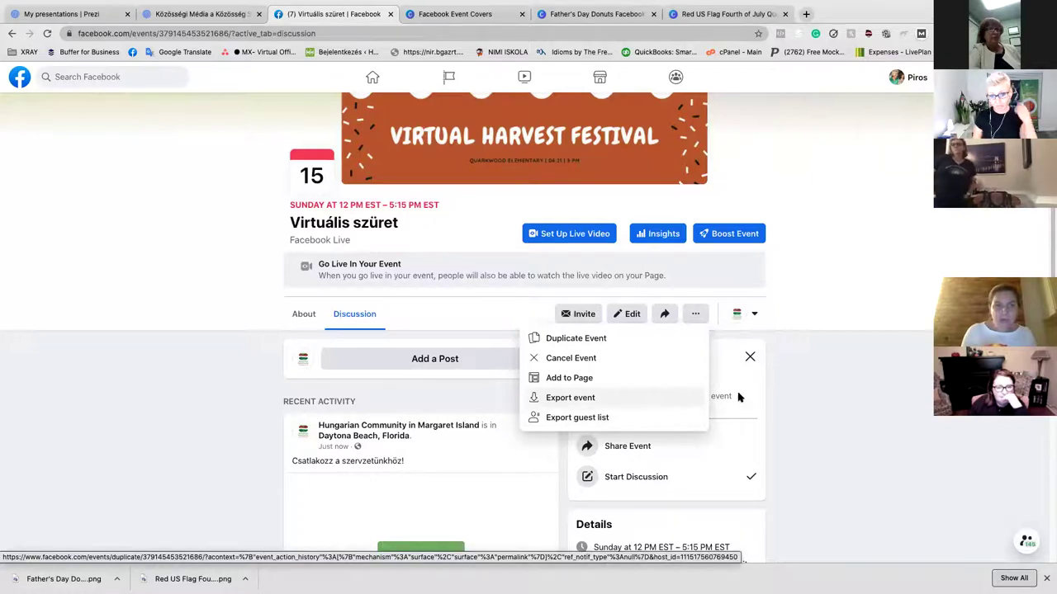
# Share the event to the Hungarian Community in Margaret Island page with the message "Szeretettel várunk!".
pyautogui.click(667, 316)
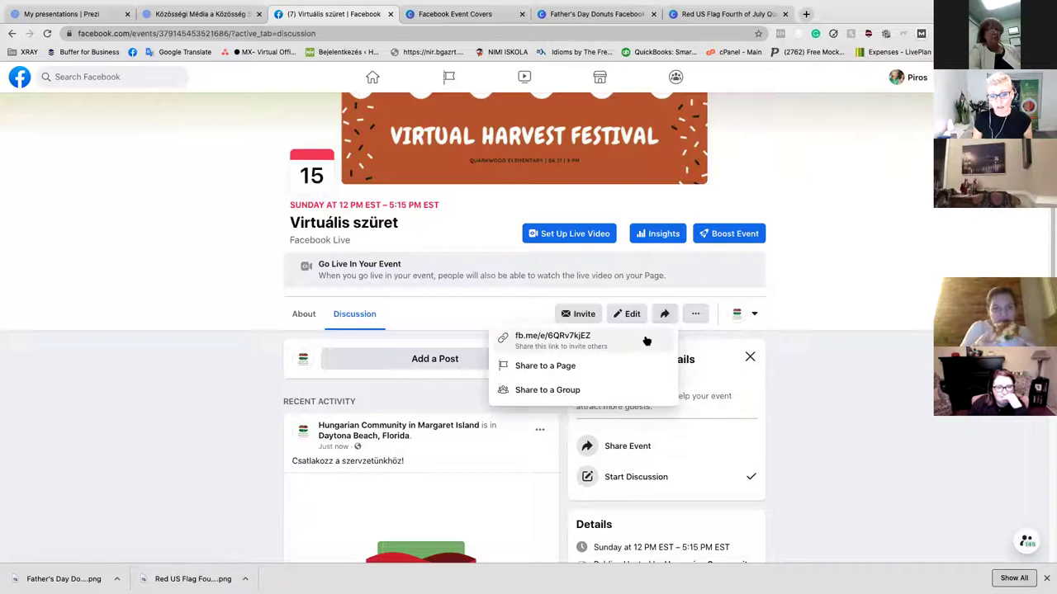
pyautogui.click(604, 372)
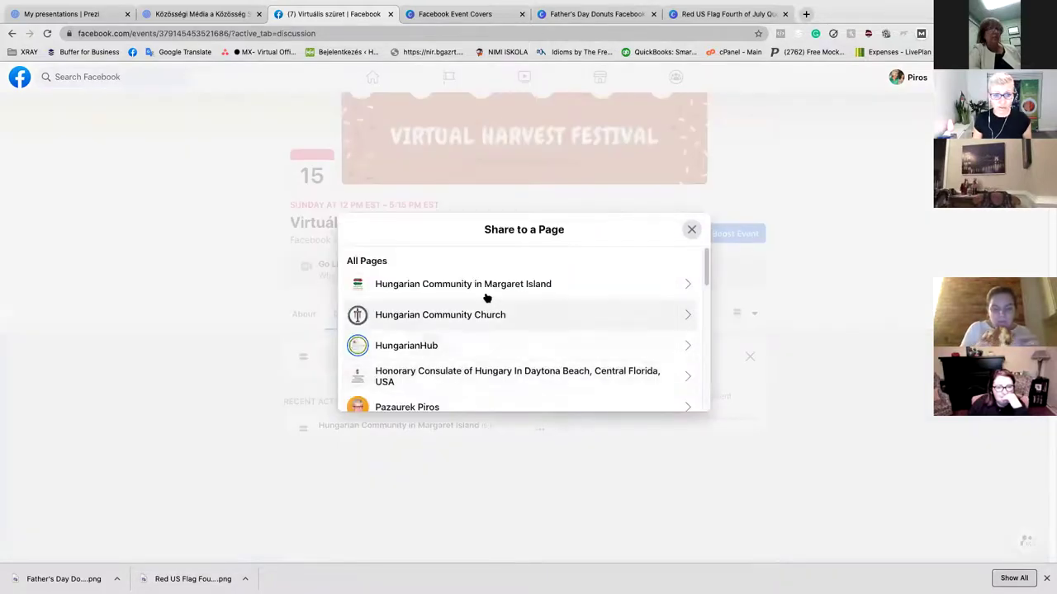
pyautogui.click(487, 290)
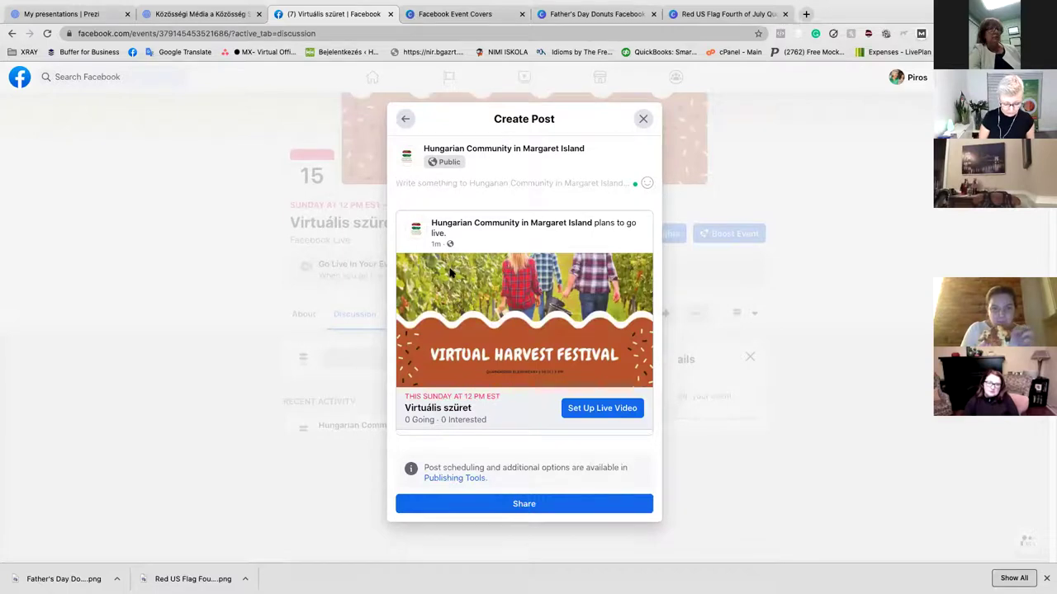
pyautogui.write('Szeretettel várunk!')
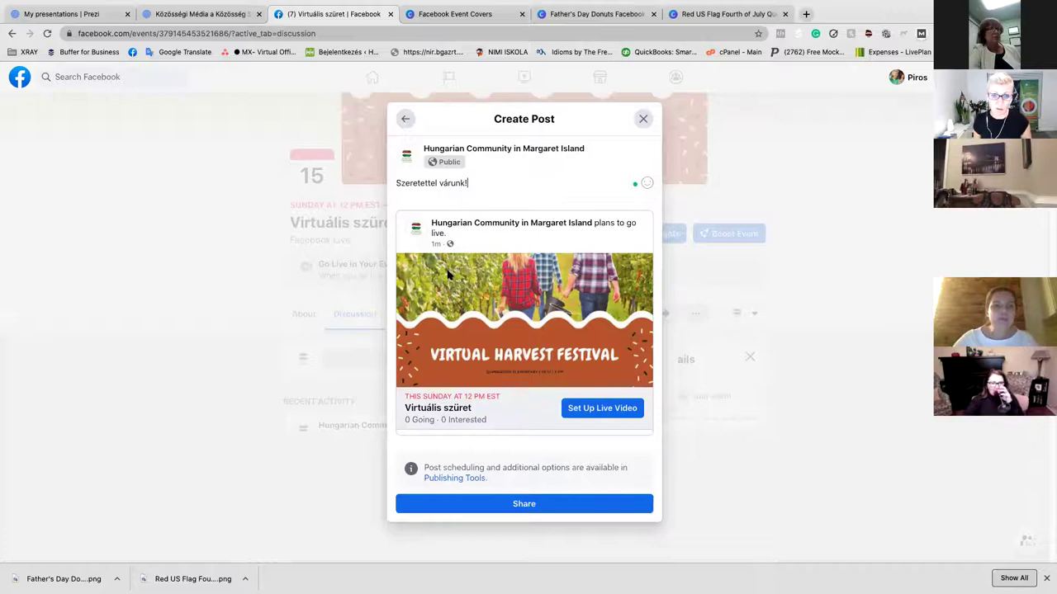
pyautogui.press('Return')
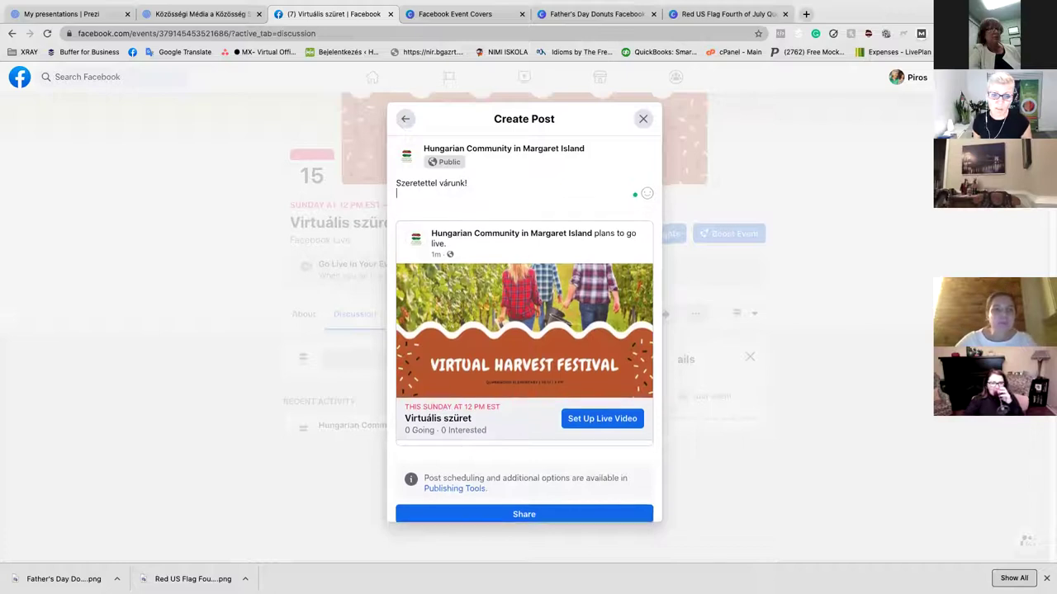
pyautogui.click(554, 515)
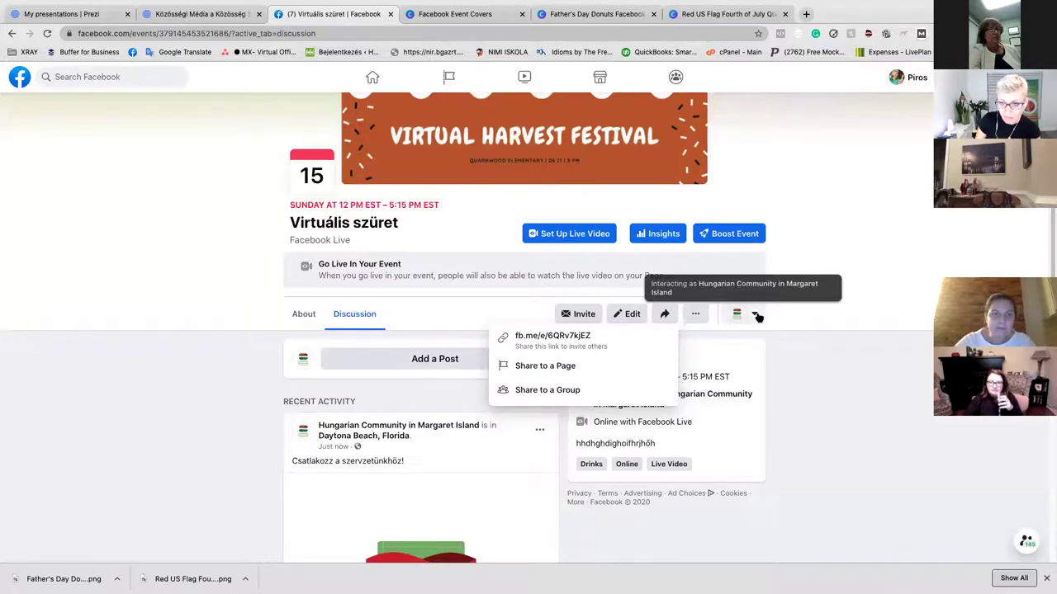
# Switch to interacting as the personal profile and open the event invite list for the group "Magyar Közösségi Vezetők információs csoportja - USA".
pyautogui.click(758, 318)
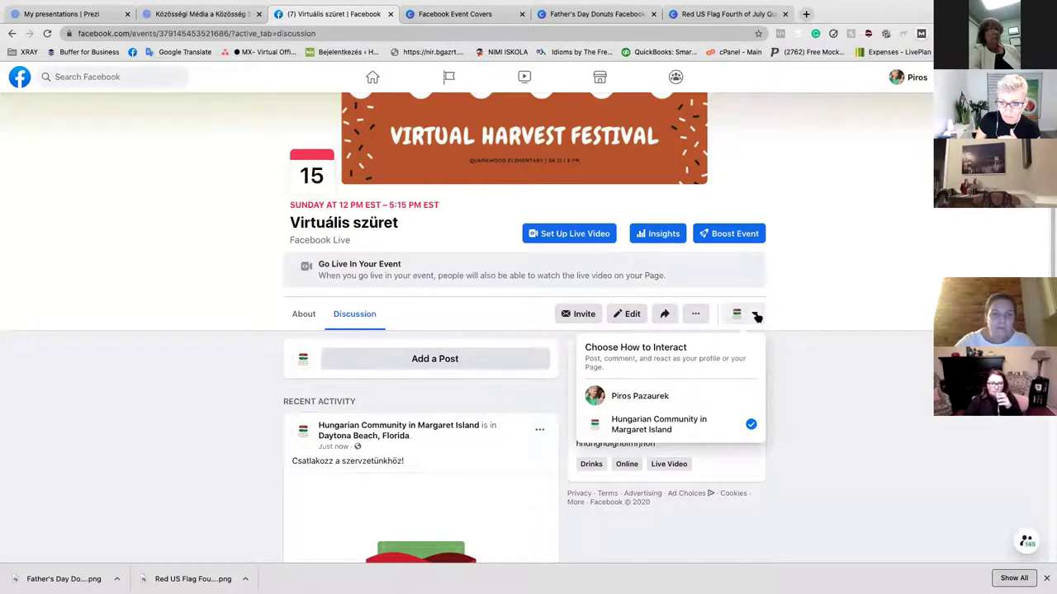
pyautogui.click(670, 402)
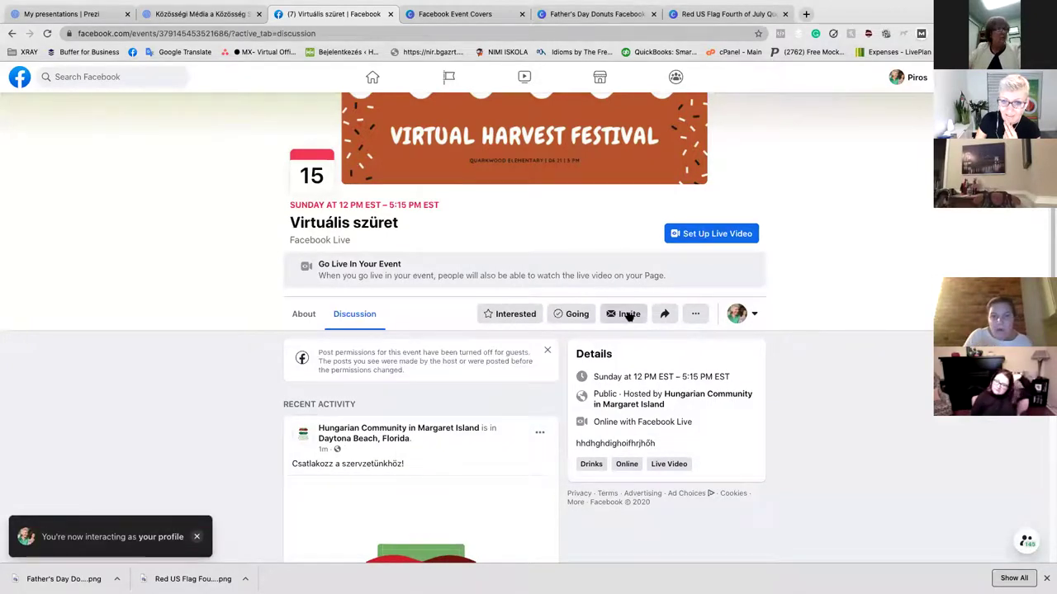
pyautogui.click(629, 315)
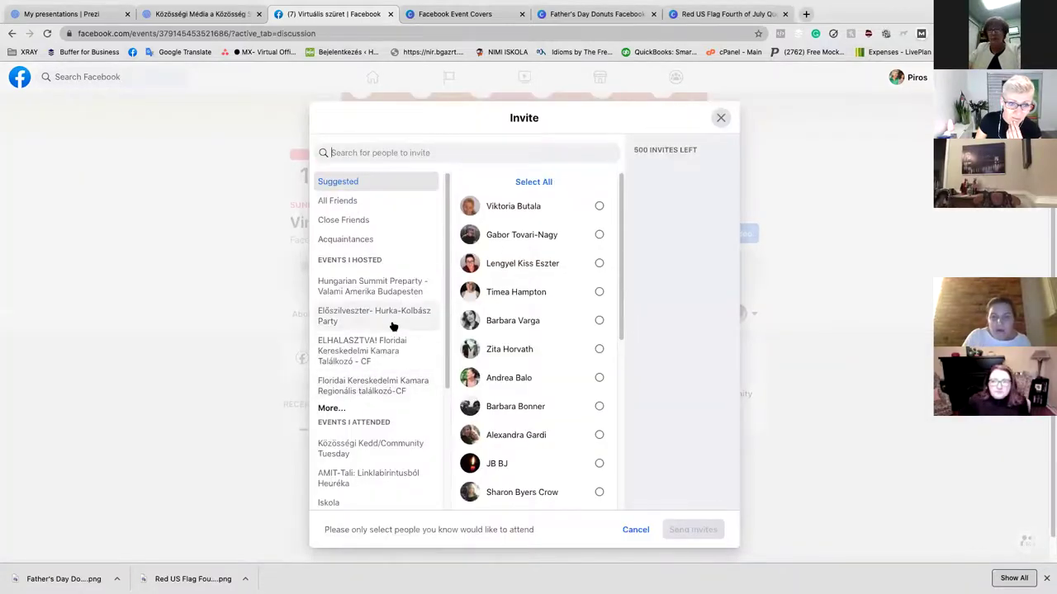
pyautogui.scroll(-3, 393, 329)
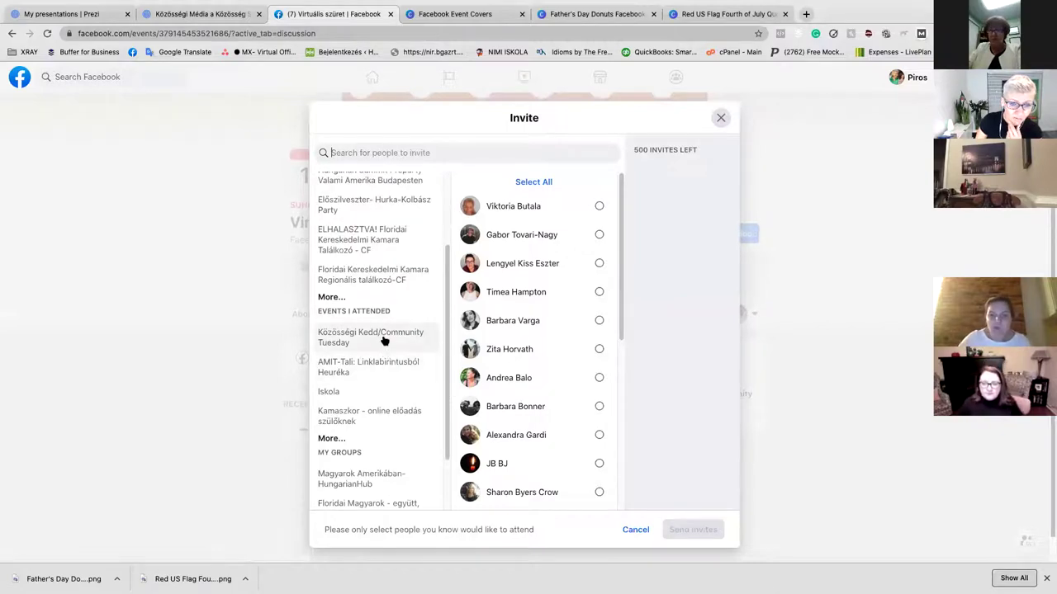
pyautogui.scroll(-2, 378, 388)
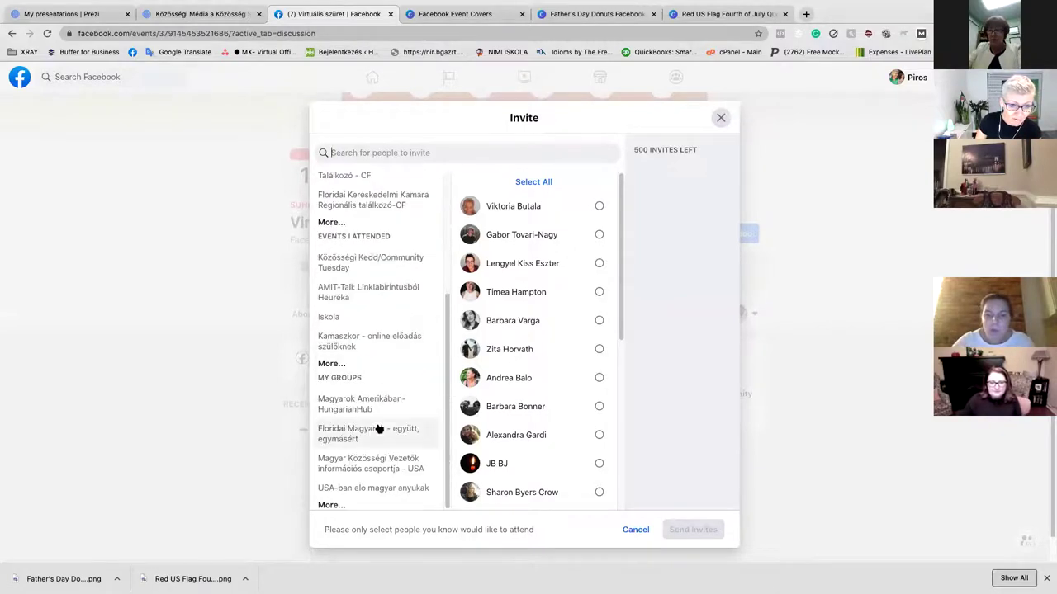
pyautogui.click(374, 469)
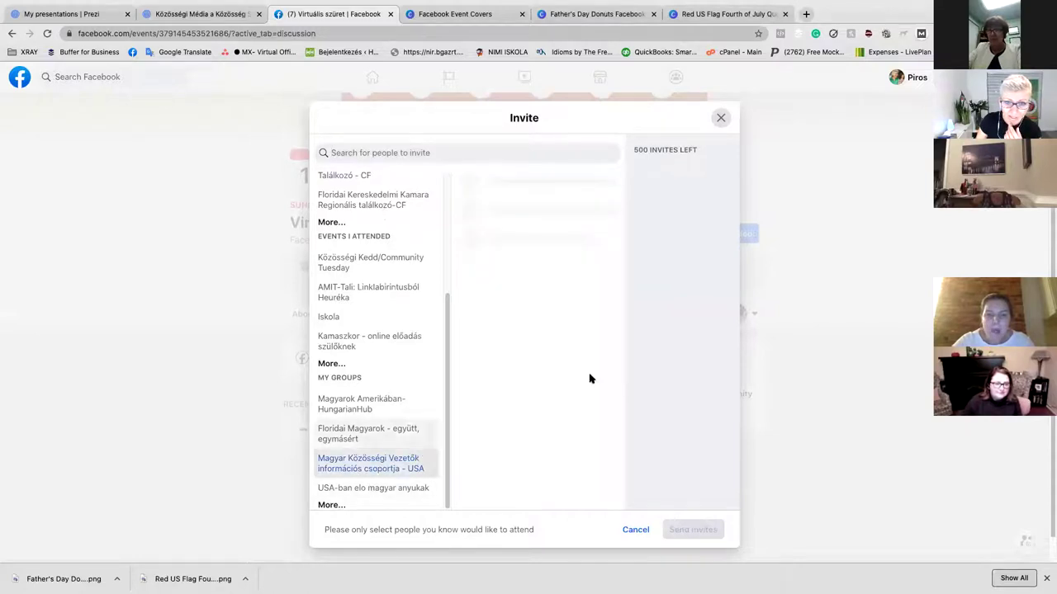
# Select the second and the fifth through ninth listed group members and send them invites to the event.
pyautogui.click(599, 235)
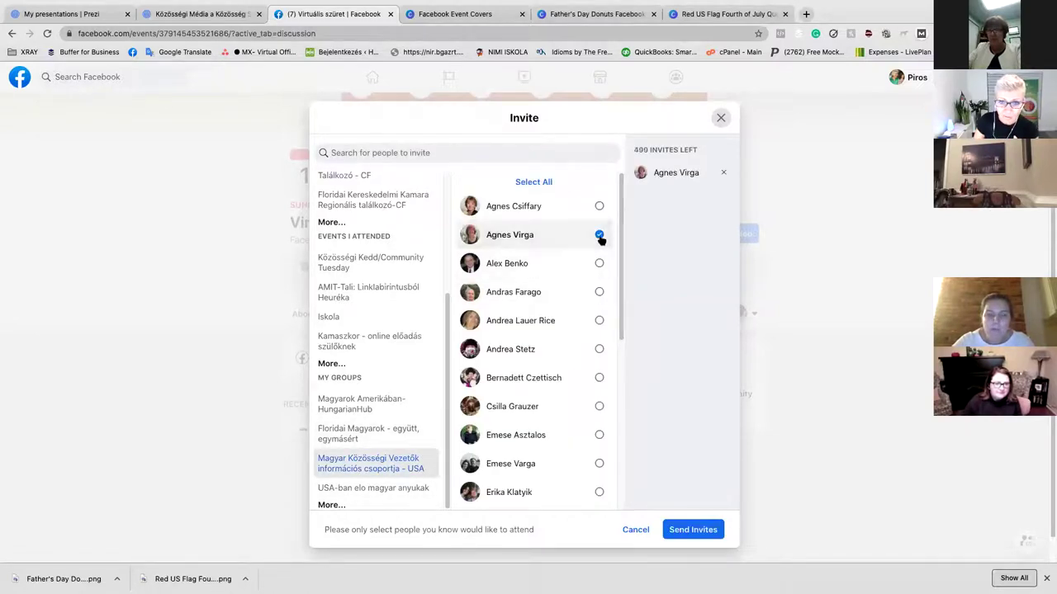
pyautogui.click(598, 320)
pyautogui.click(598, 350)
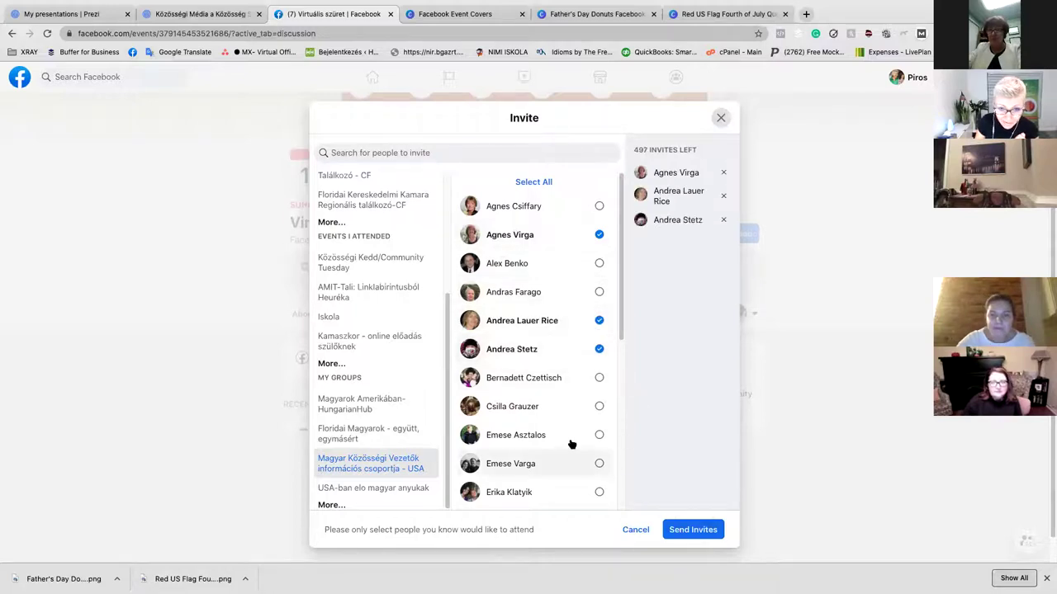
pyautogui.click(599, 377)
pyautogui.click(599, 406)
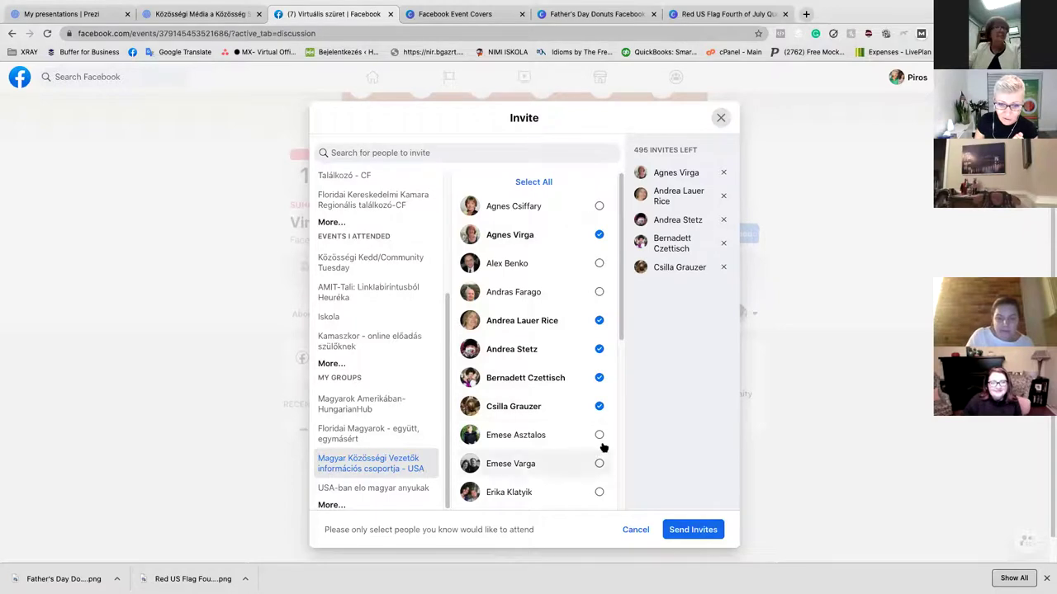
pyautogui.click(599, 435)
pyautogui.click(693, 530)
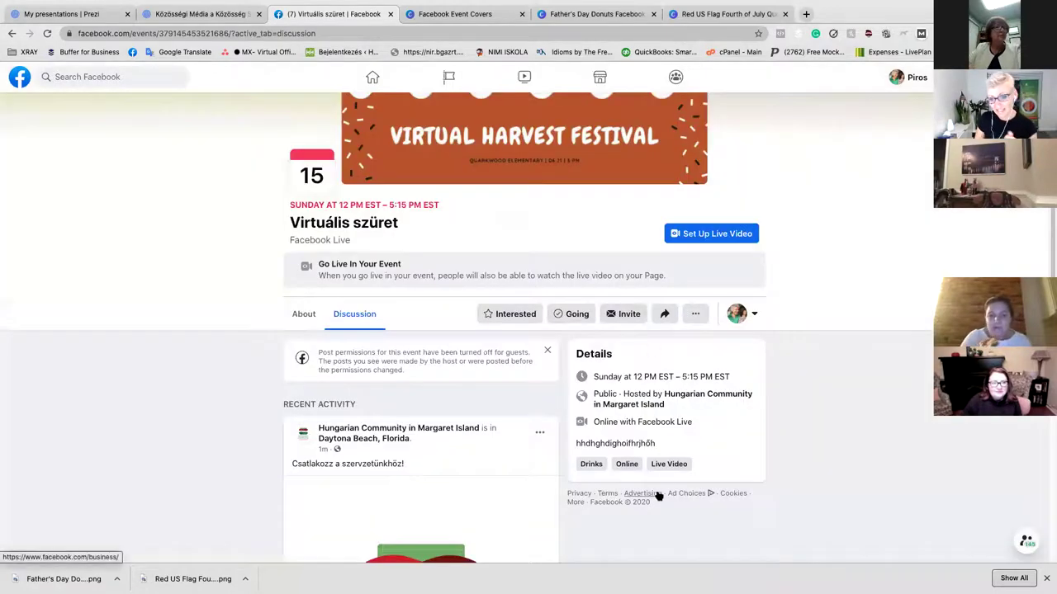
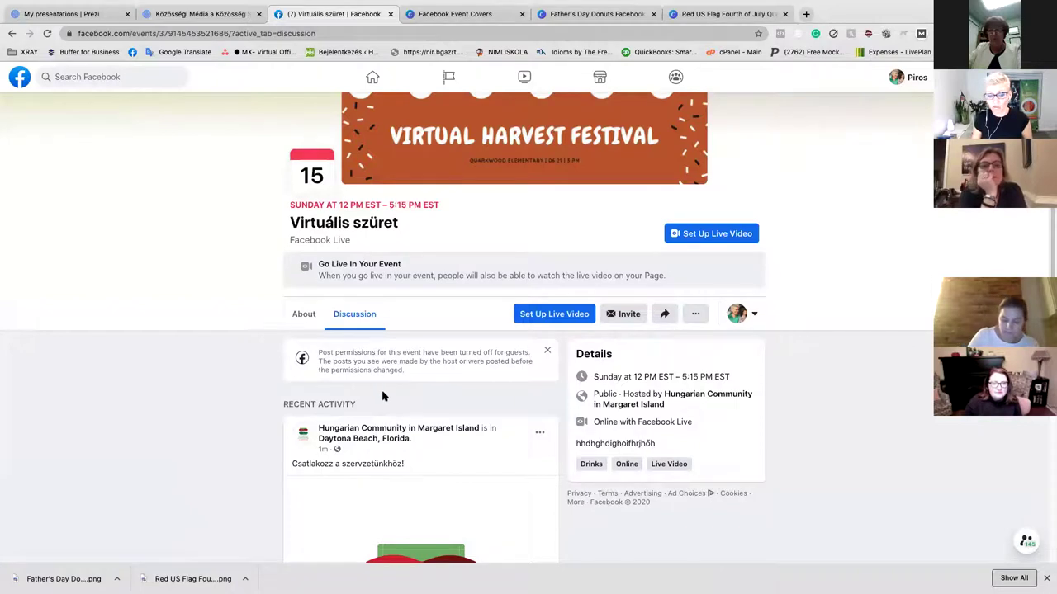
# Open the event's About section to view its details and host.
pyautogui.click(305, 321)
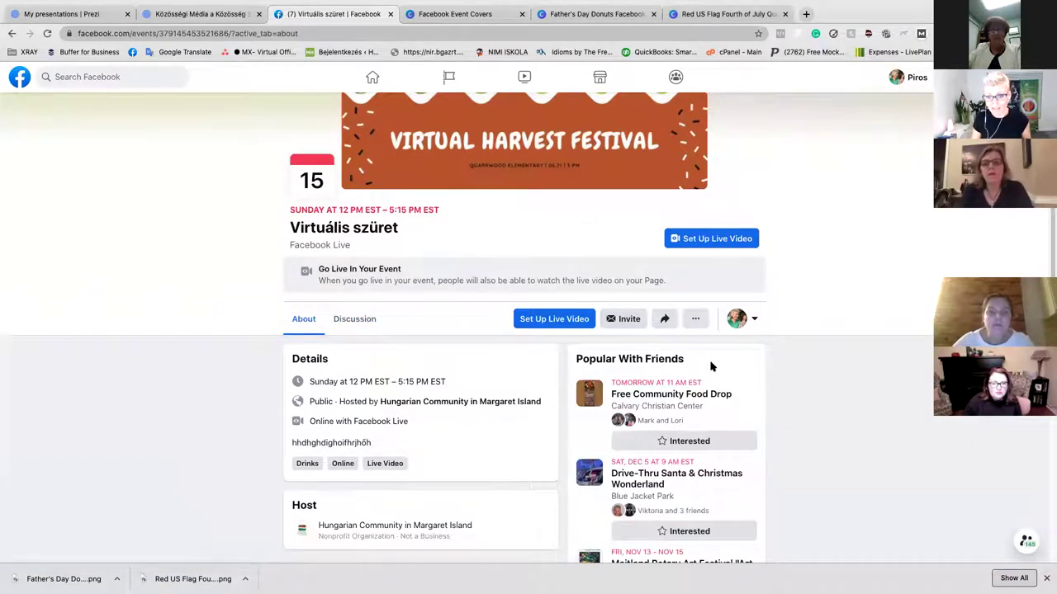
# Examine the event's additional options, its About details and the posts in its Discussion section.
pyautogui.click(695, 319)
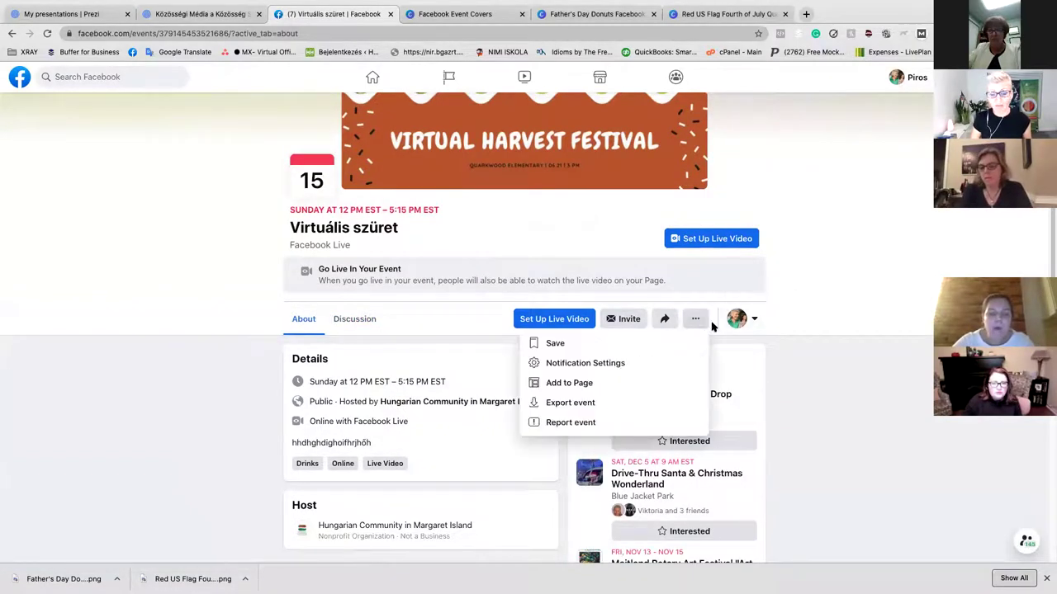
pyautogui.click(880, 437)
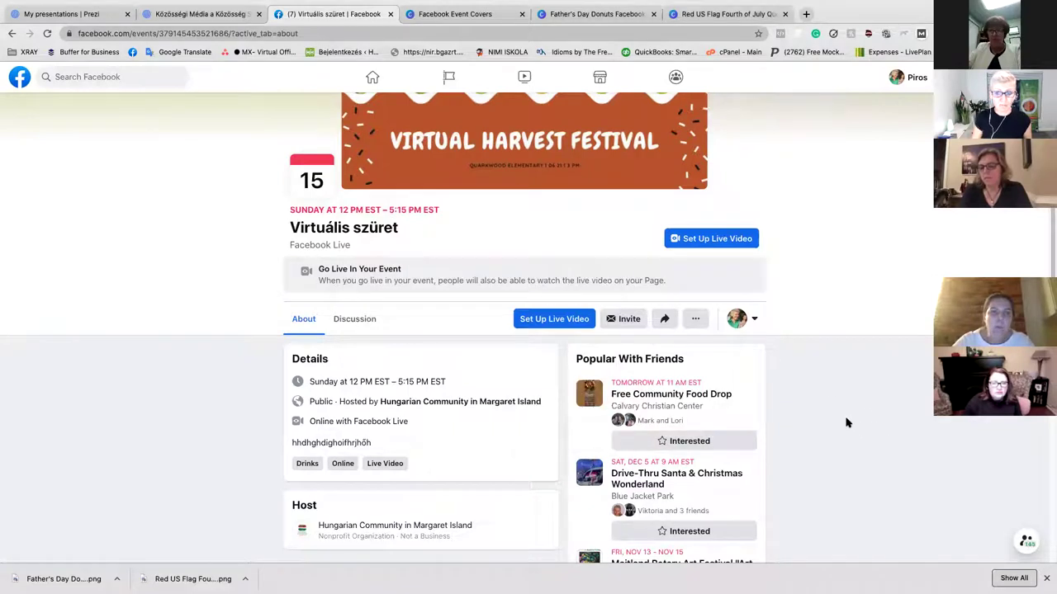
pyautogui.scroll(-1, 494, 439)
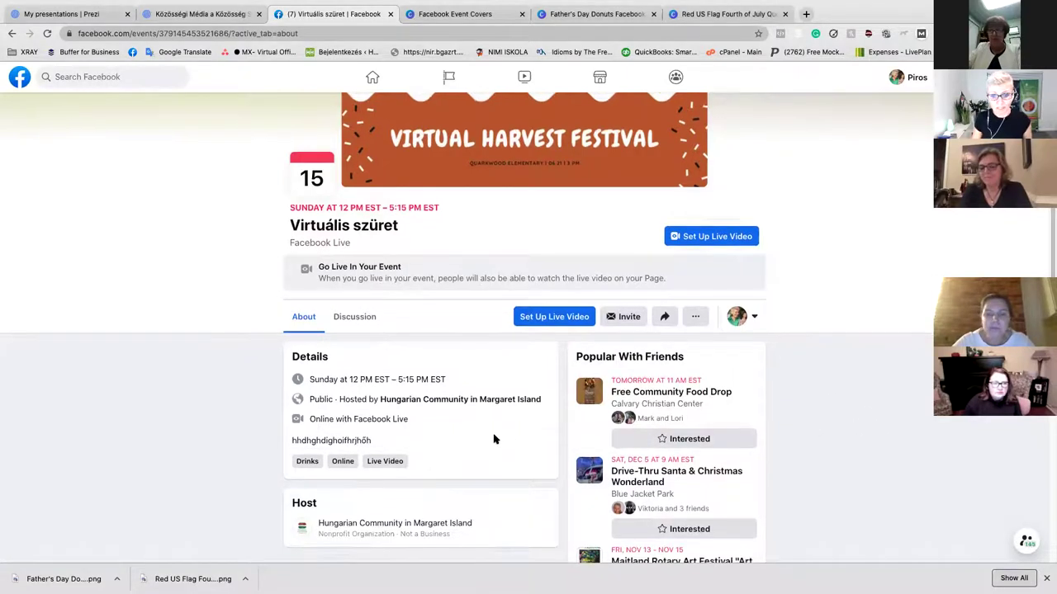
pyautogui.scroll(-2, 494, 439)
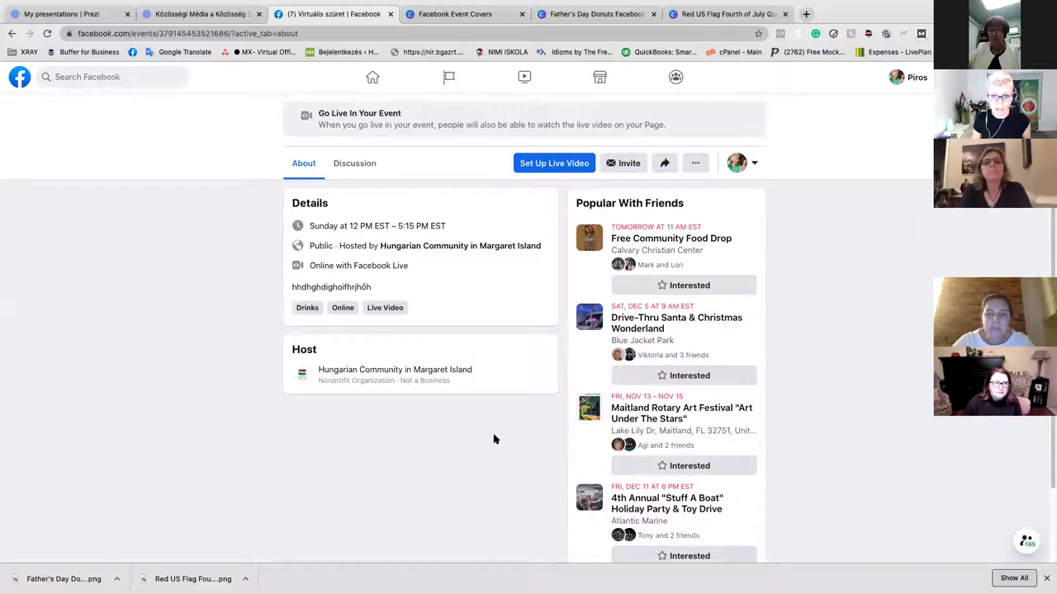
pyautogui.scroll(3, 502, 438)
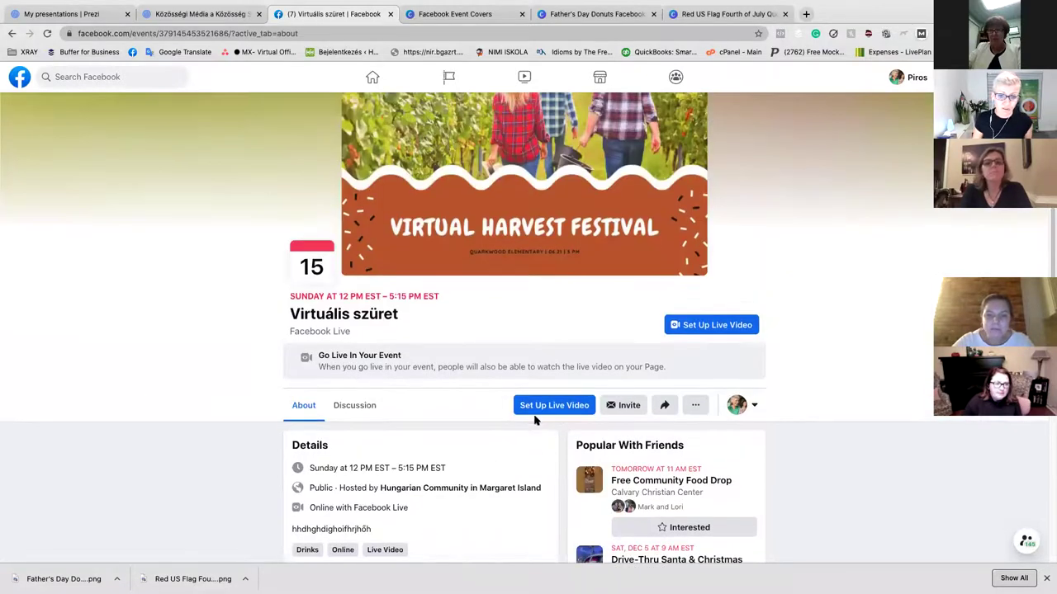
pyautogui.click(355, 407)
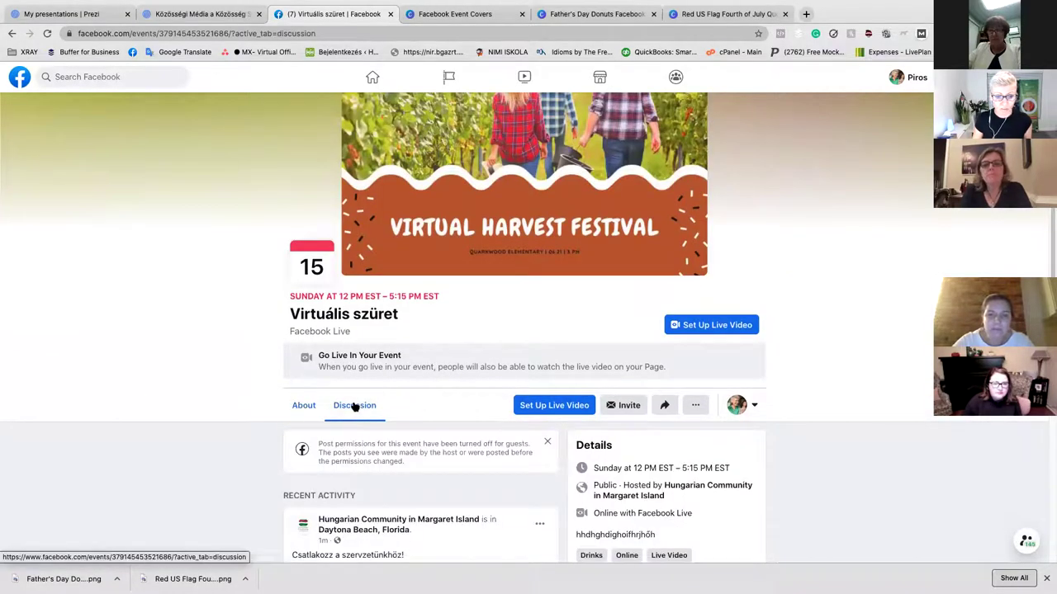
pyautogui.scroll(-2, 355, 409)
pyautogui.scroll(-3, 355, 410)
pyautogui.scroll(5, 392, 398)
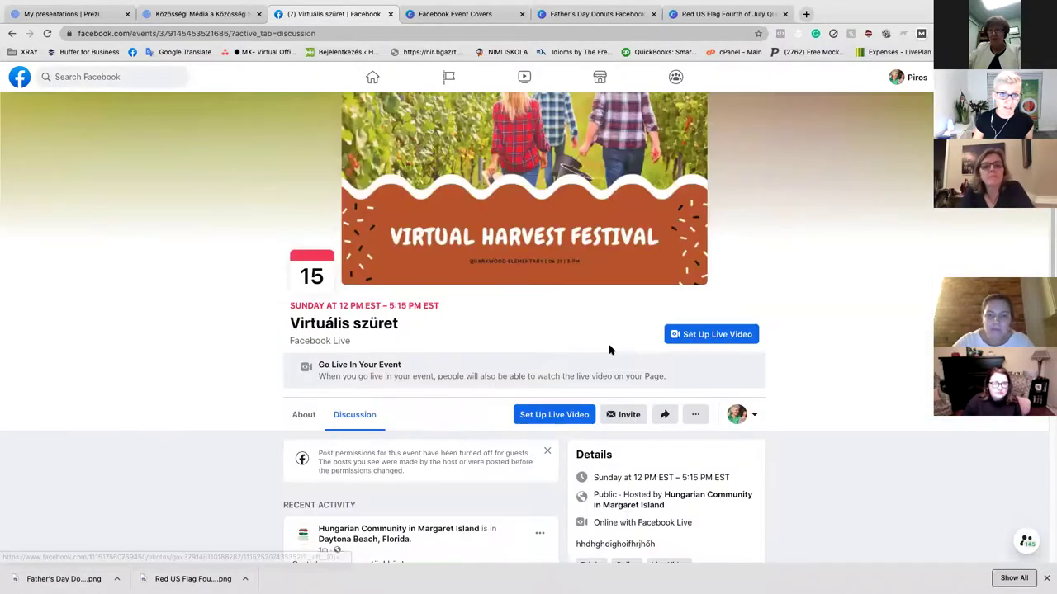
# Return to the Facebook home feed and open the Hungarian Community in Margaret Island page from the expanded shortcuts.
pyautogui.click(372, 79)
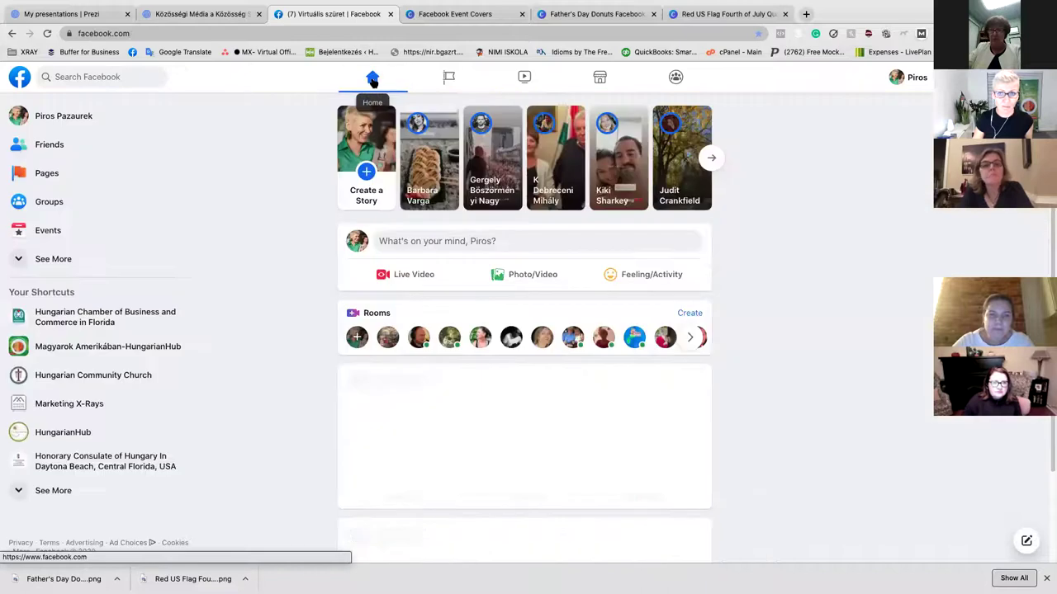
pyautogui.click(54, 495)
pyautogui.scroll(-4, 59, 496)
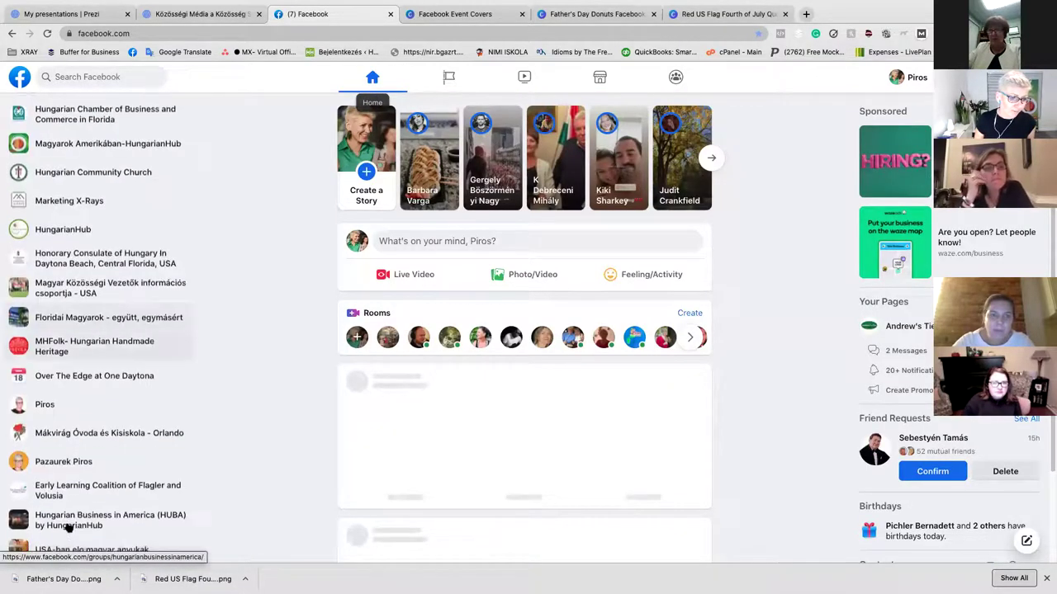
pyautogui.click(66, 486)
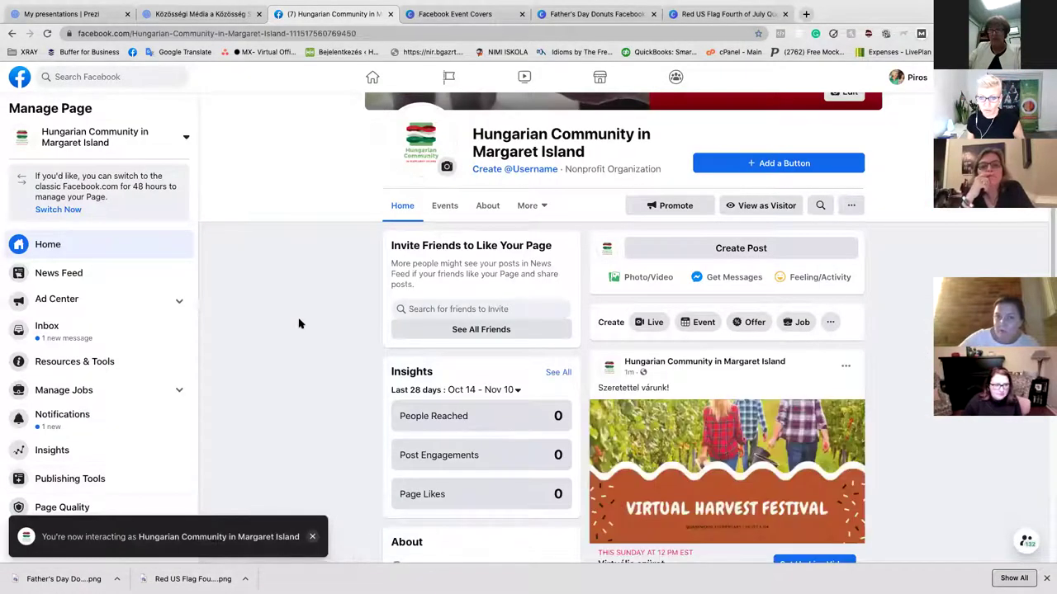
# Switch to interacting as the personal profile on the page's "Szeretettel várunk!" event post and like it.
pyautogui.scroll(-3, 288, 319)
pyautogui.scroll(3, 287, 319)
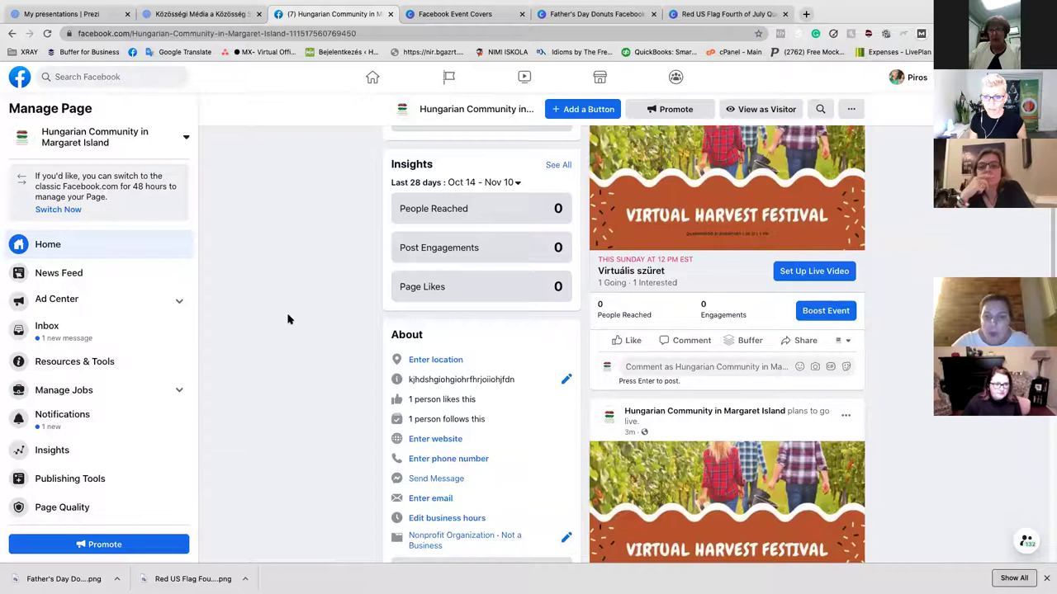
pyautogui.scroll(-3, 287, 320)
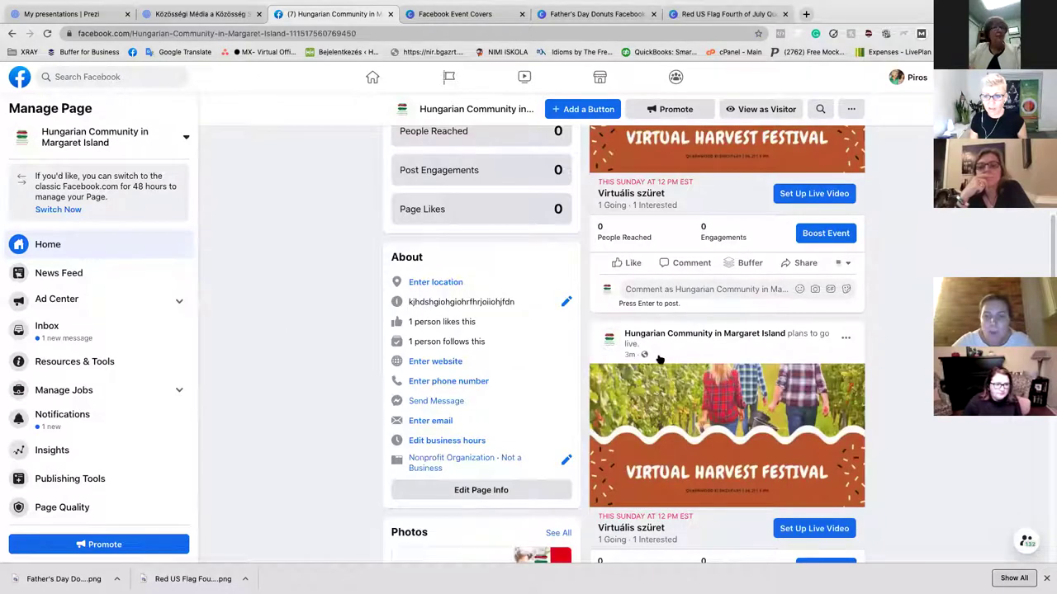
pyautogui.click(847, 265)
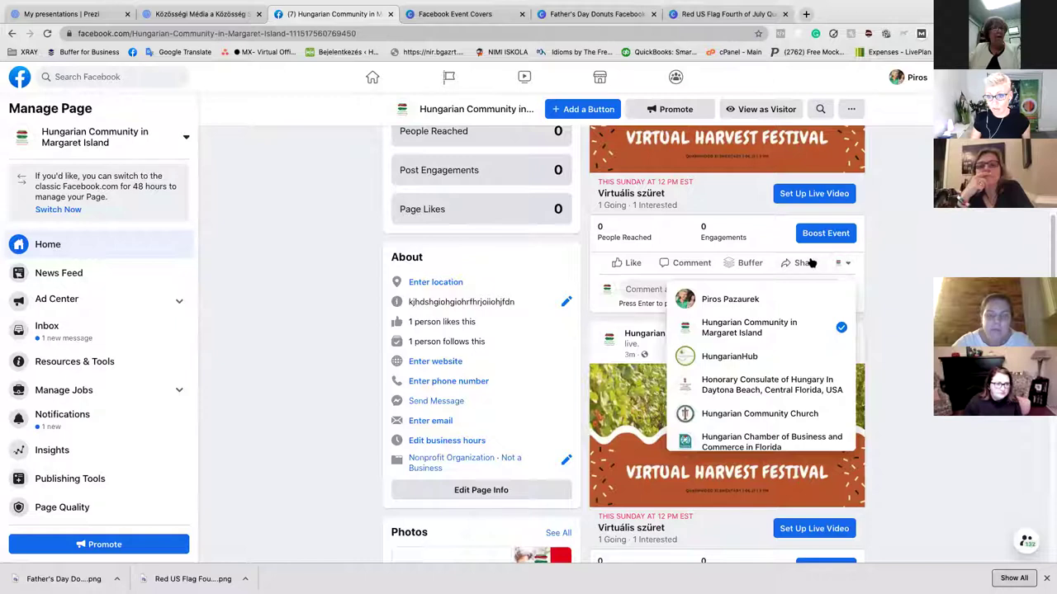
pyautogui.click(763, 299)
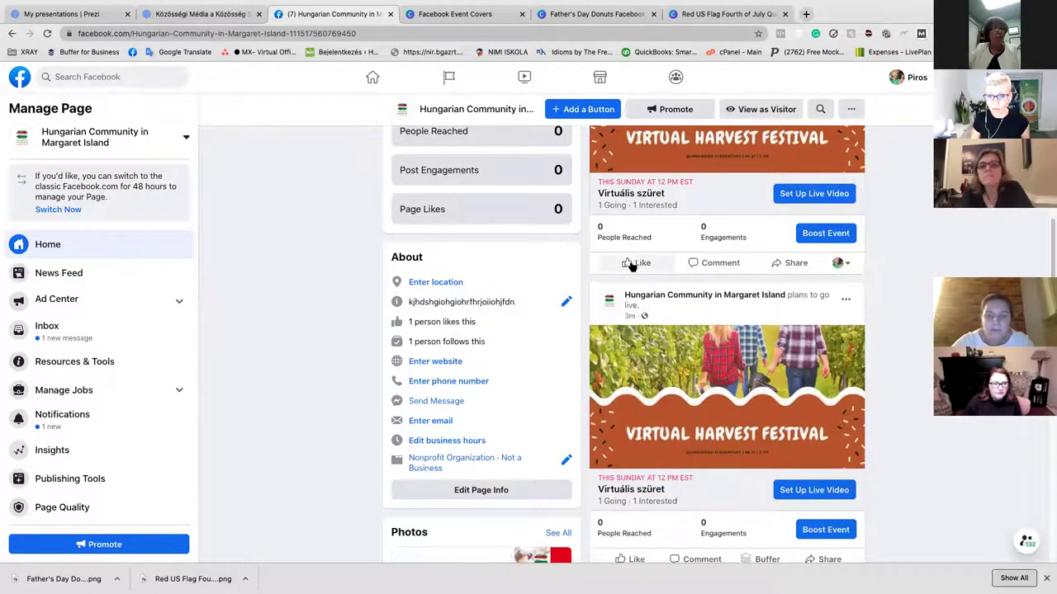
pyautogui.click(633, 264)
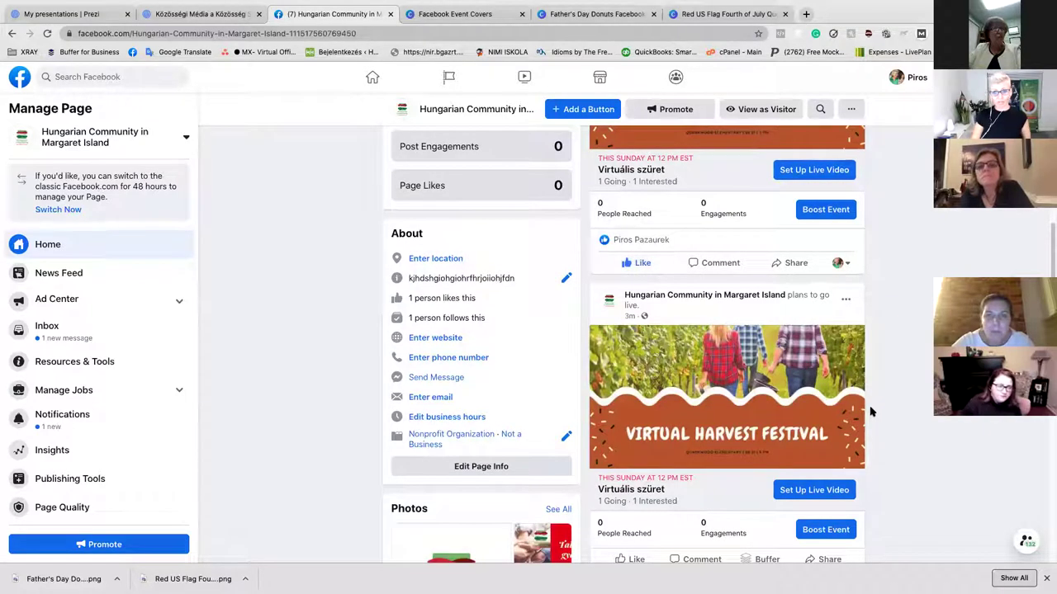
# Post a comment with the heart-eyes emoji on the same event post.
pyautogui.click(720, 263)
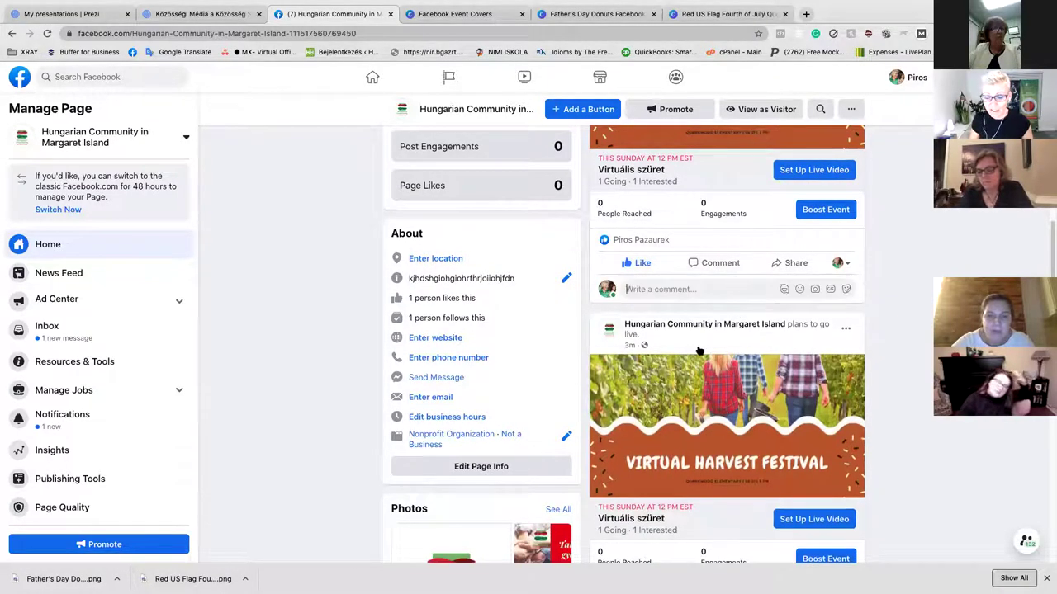
pyautogui.click(800, 290)
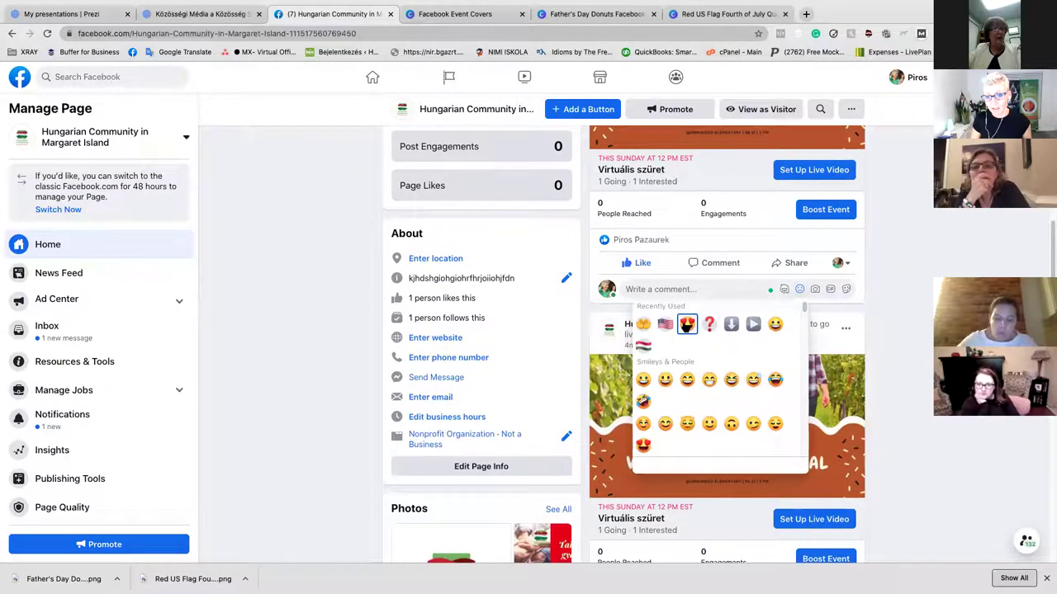
pyautogui.click(687, 324)
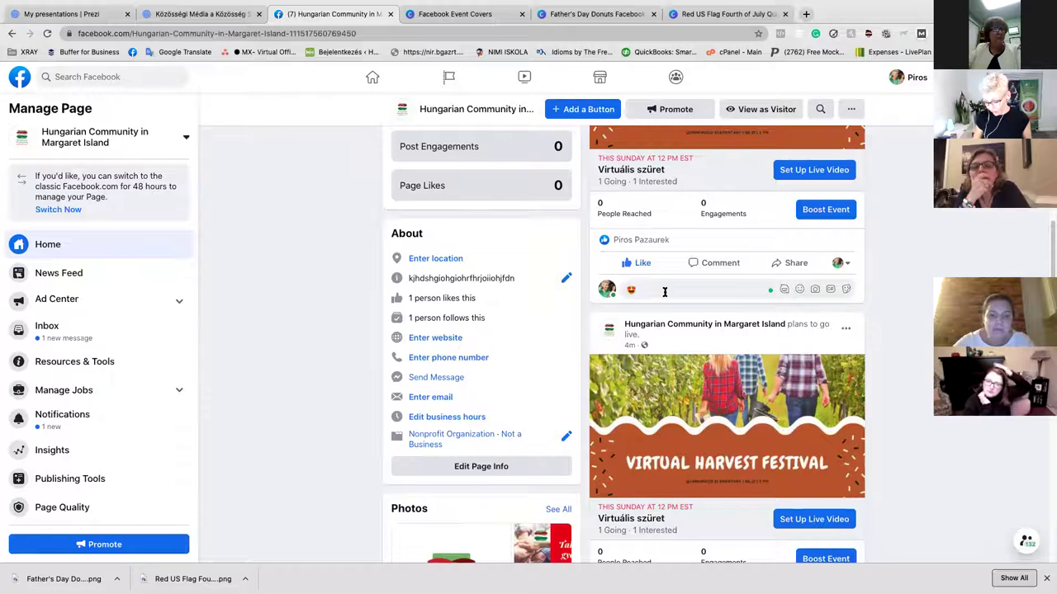
pyautogui.press('Return')
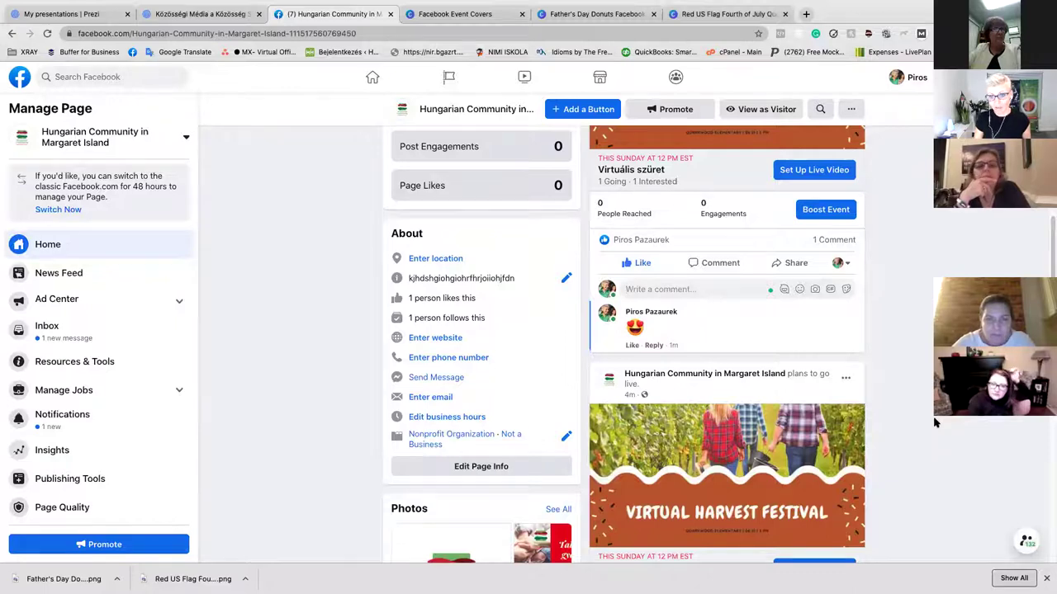
# Open the option for sharing the event post to a group and look over the organization page's posts.
pyautogui.click(794, 269)
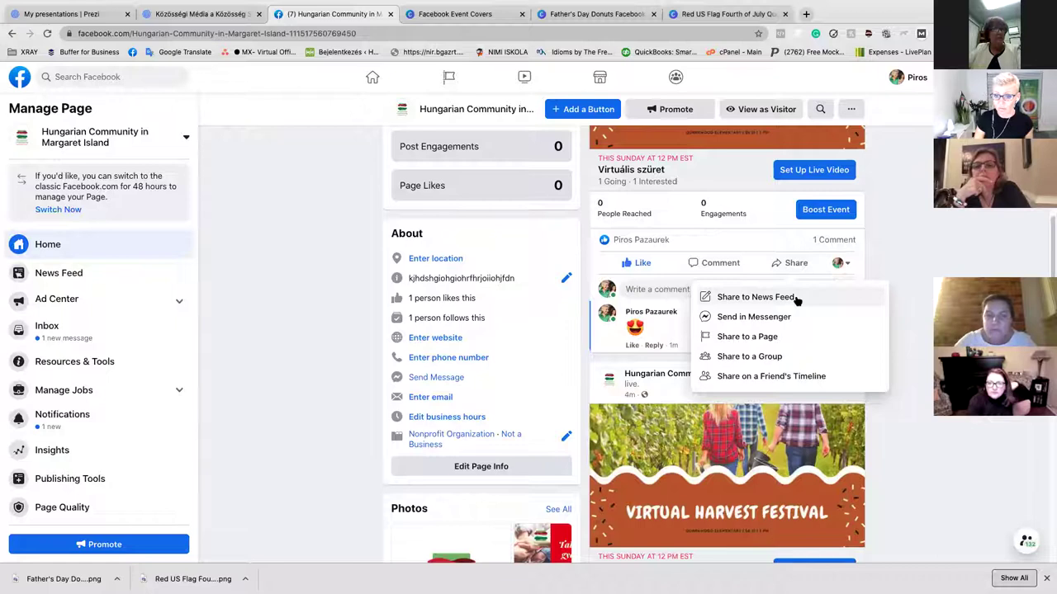
pyautogui.click(781, 359)
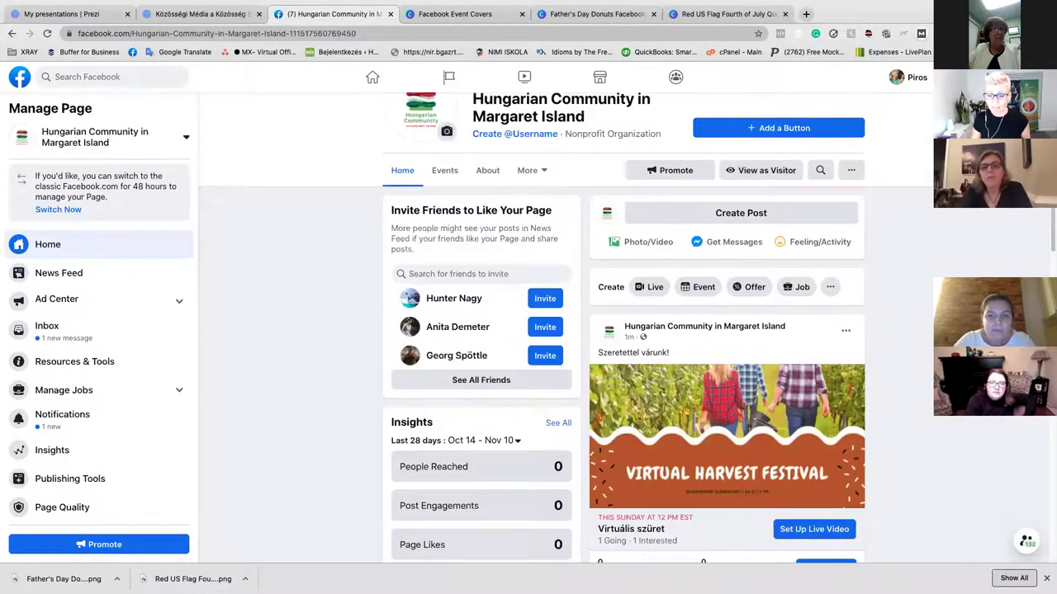
pyautogui.scroll(-7, 528, 330)
pyautogui.scroll(2, 529, 331)
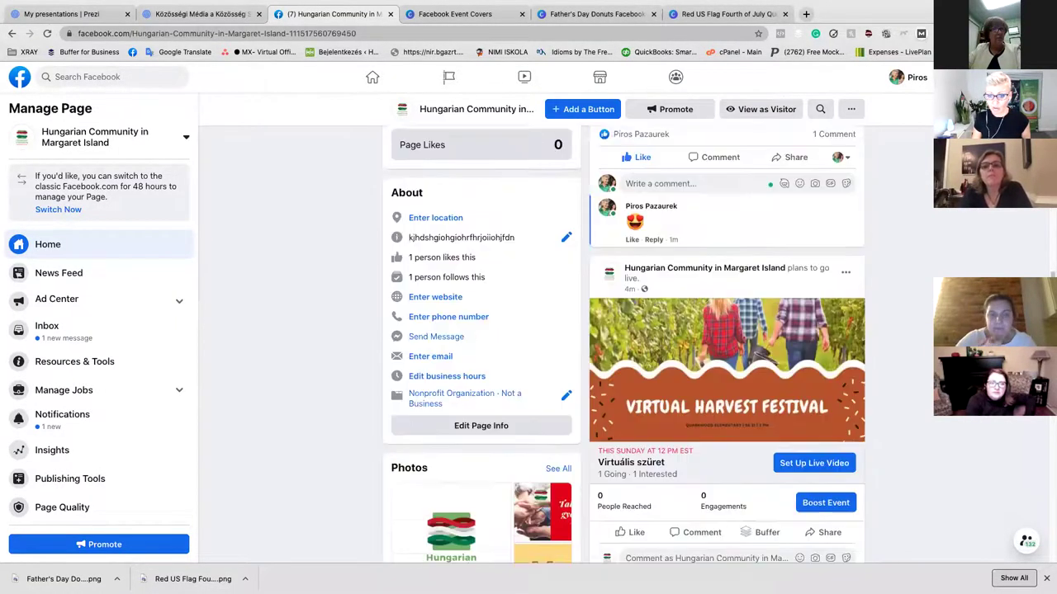
pyautogui.scroll(10, 528, 330)
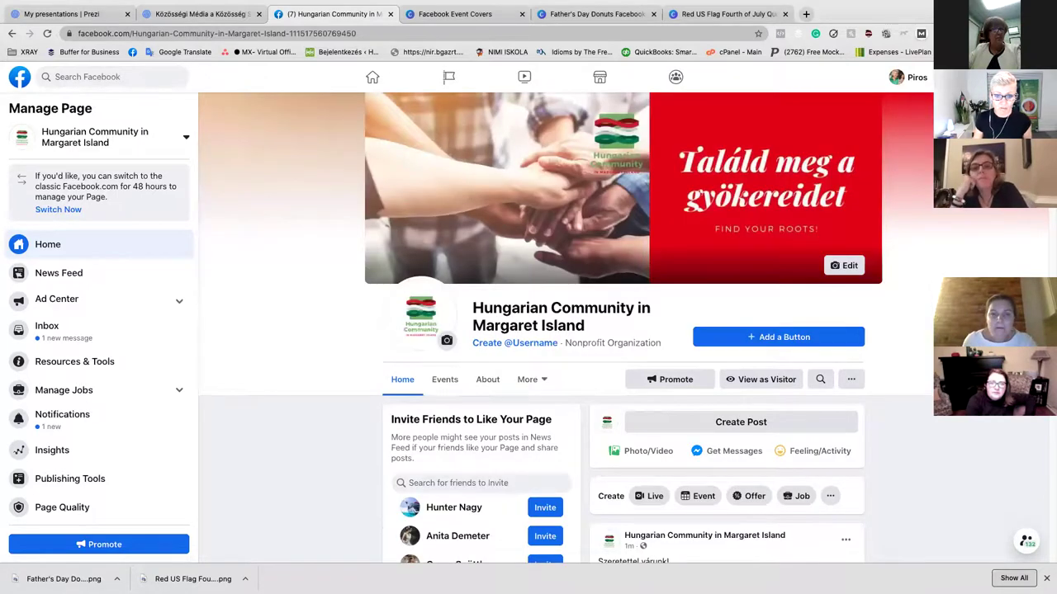
pyautogui.scroll(-3, 926, 343)
pyautogui.scroll(3, 541, 255)
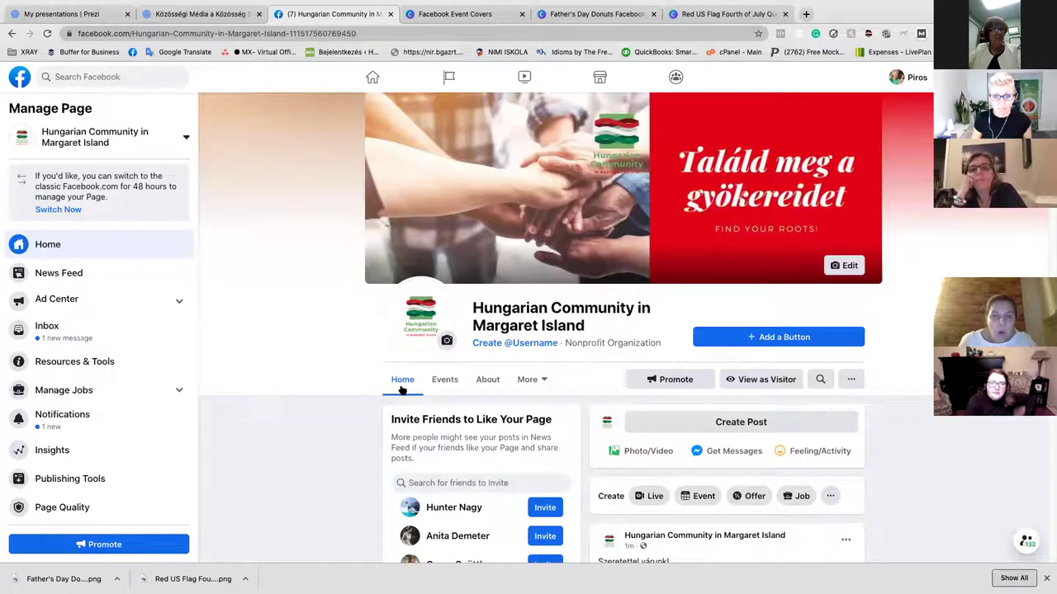
# Move the Community tab ahead of About in the page's tab order and return to the page.
pyautogui.click(445, 381)
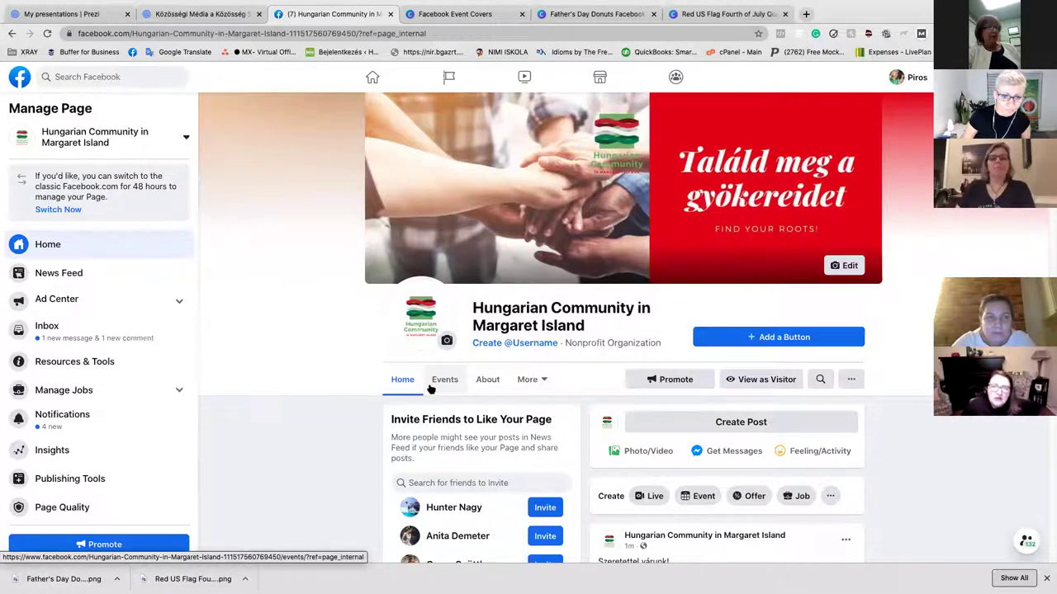
pyautogui.click(541, 379)
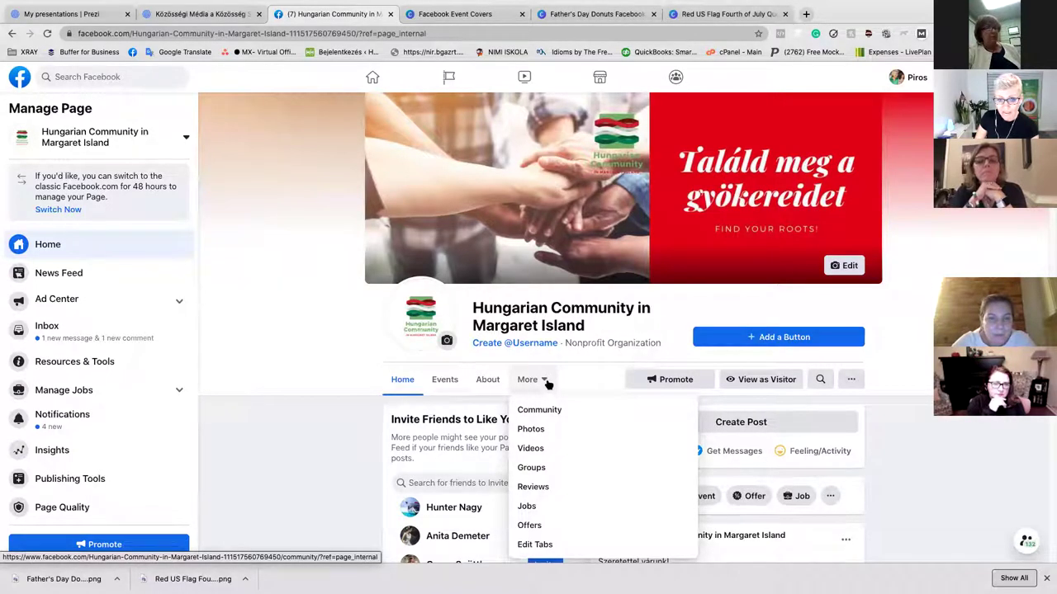
pyautogui.click(534, 546)
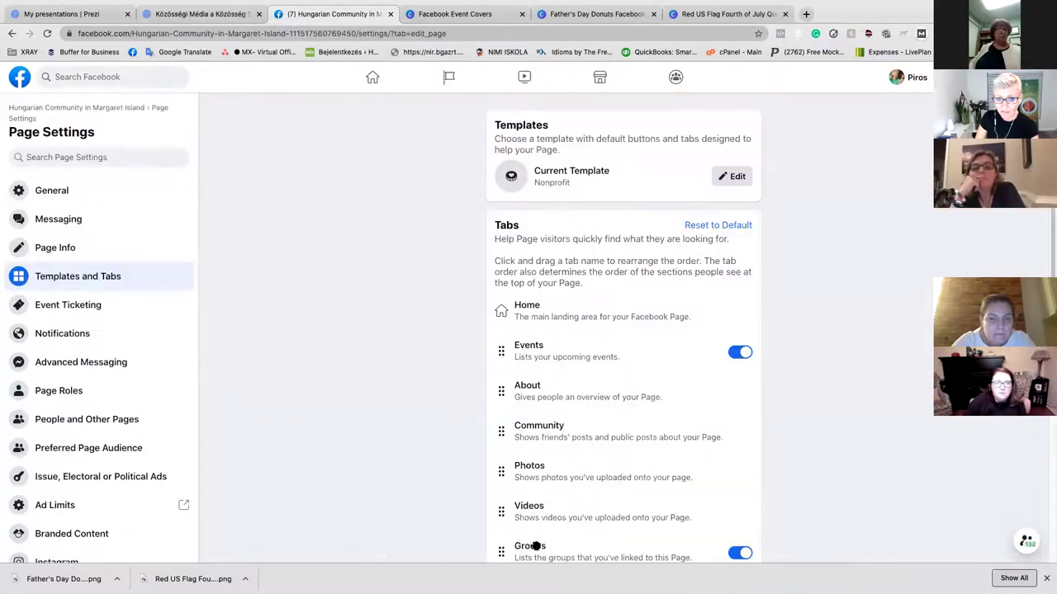
pyautogui.moveTo(538, 432); pyautogui.dragTo(556, 332)
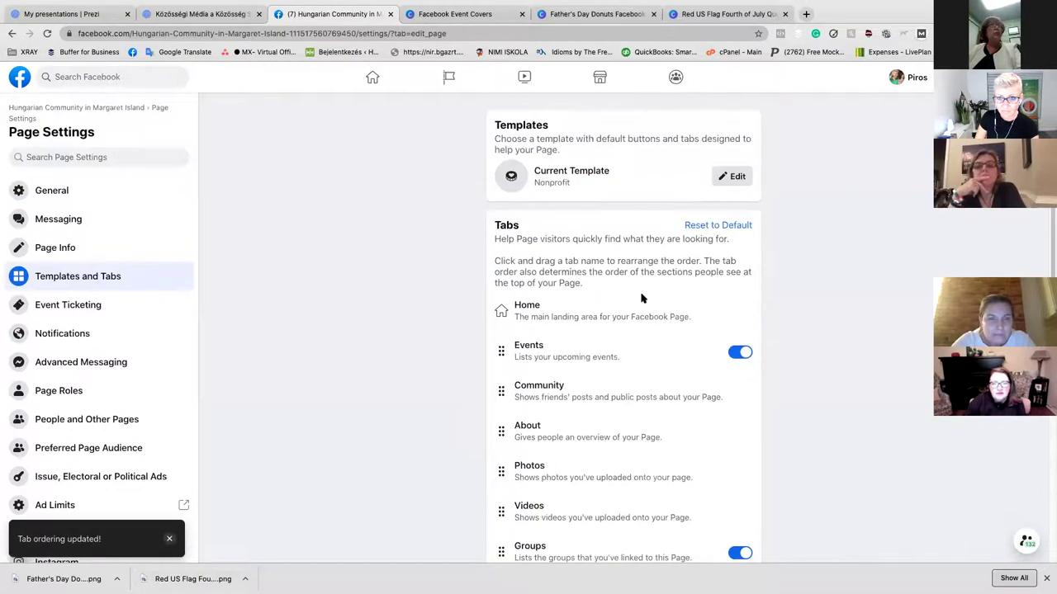
pyautogui.click(76, 107)
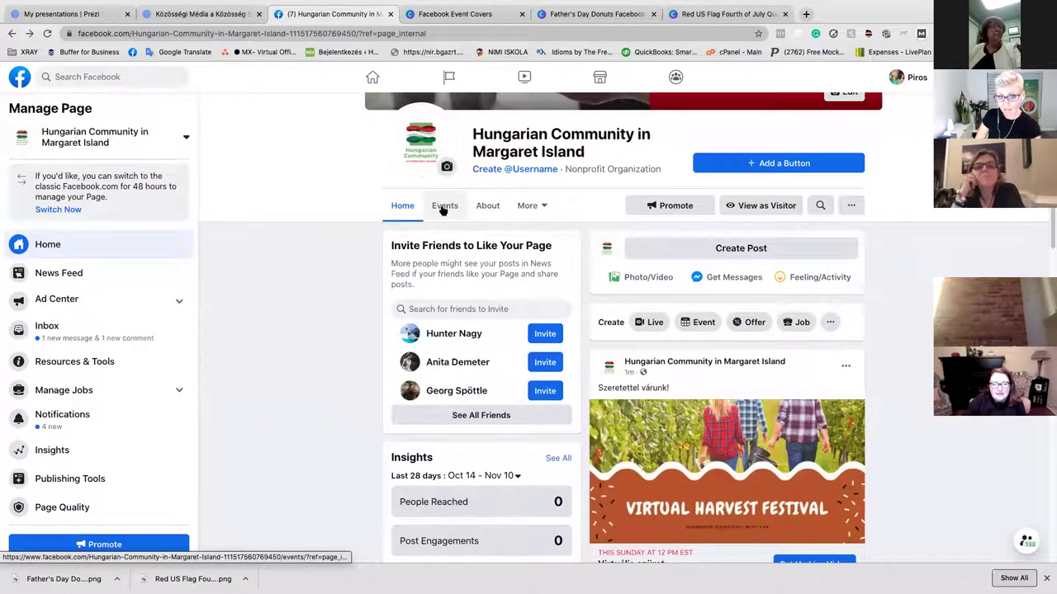
# Check the page's remaining tabs and its general settings, and return to the page's home view.
pyautogui.click(542, 206)
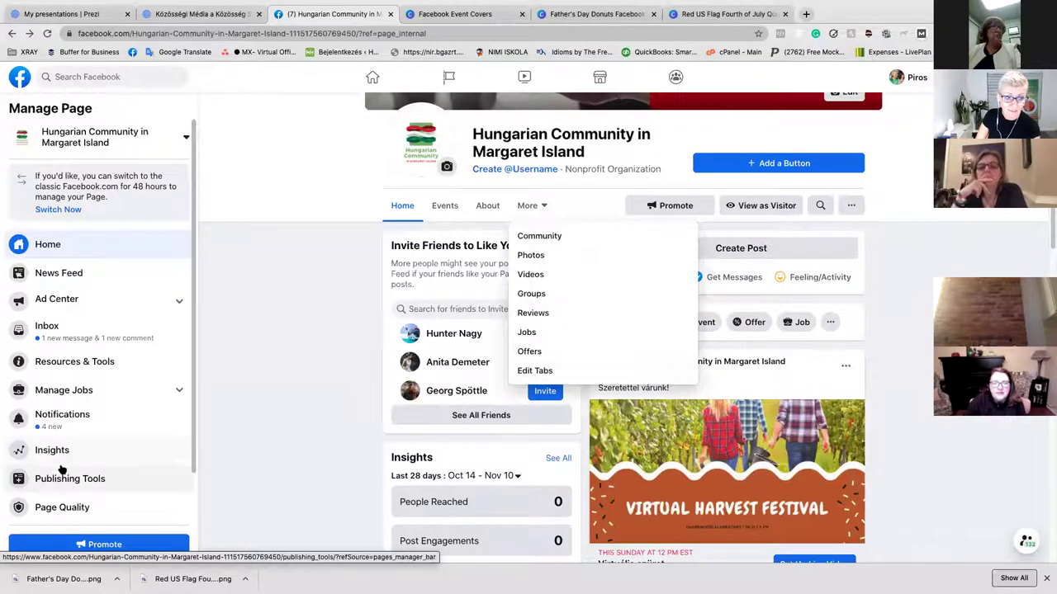
pyautogui.scroll(2, 798, 412)
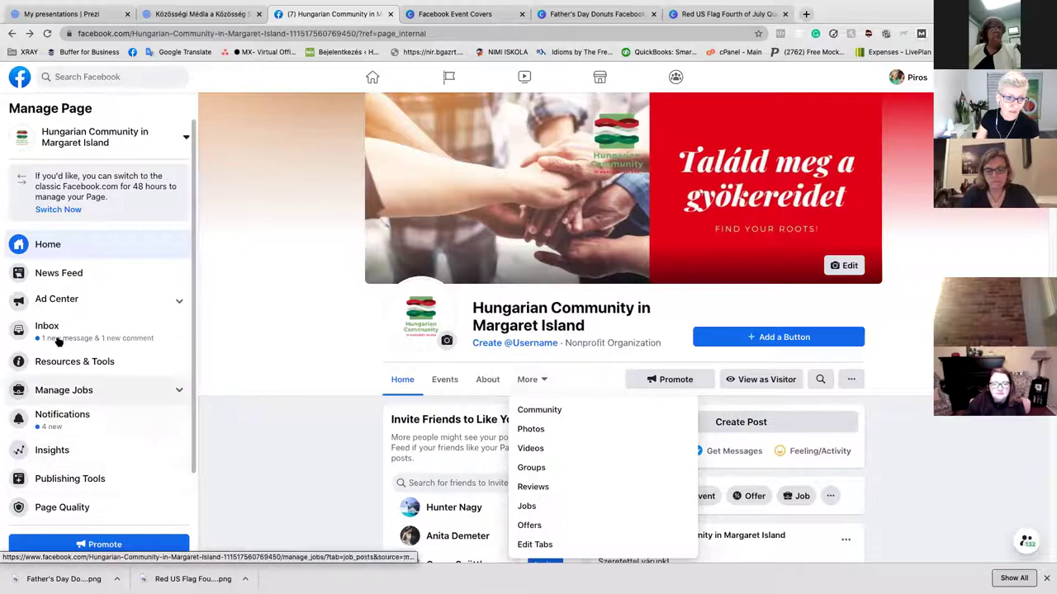
pyautogui.scroll(-1, 70, 475)
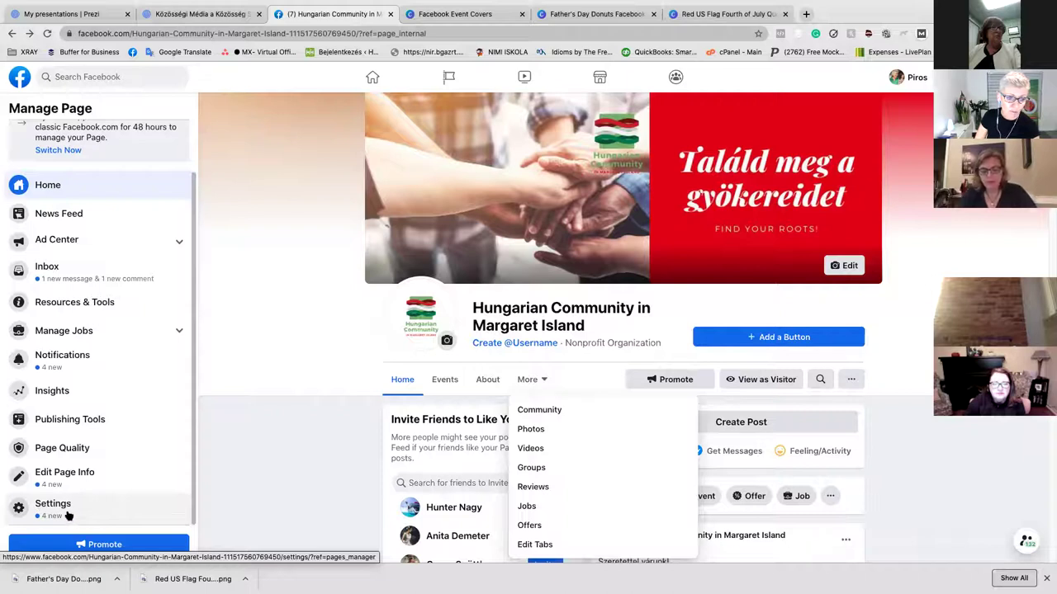
pyautogui.click(48, 511)
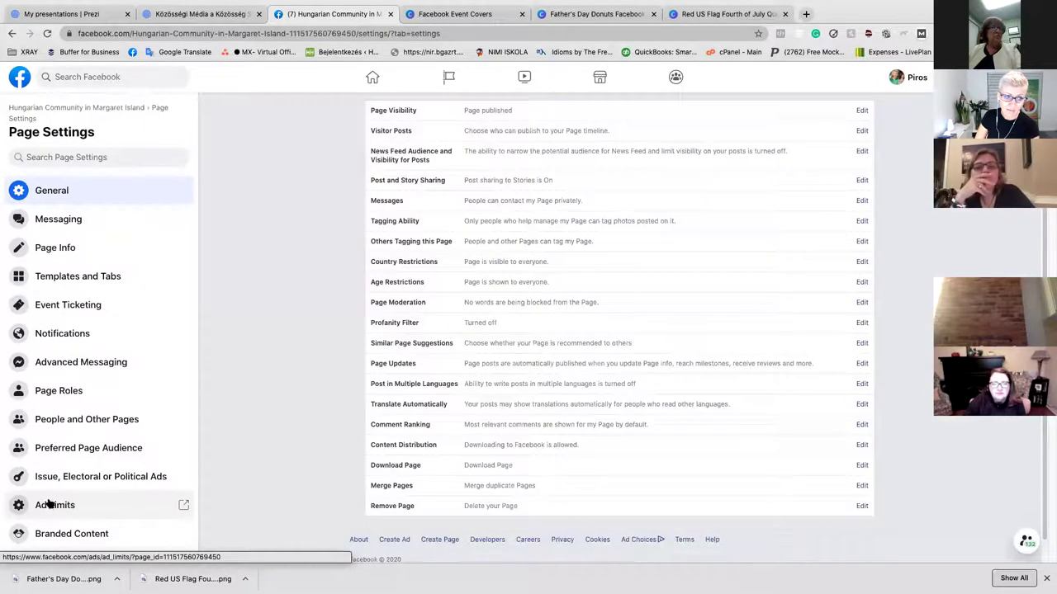
pyautogui.click(11, 37)
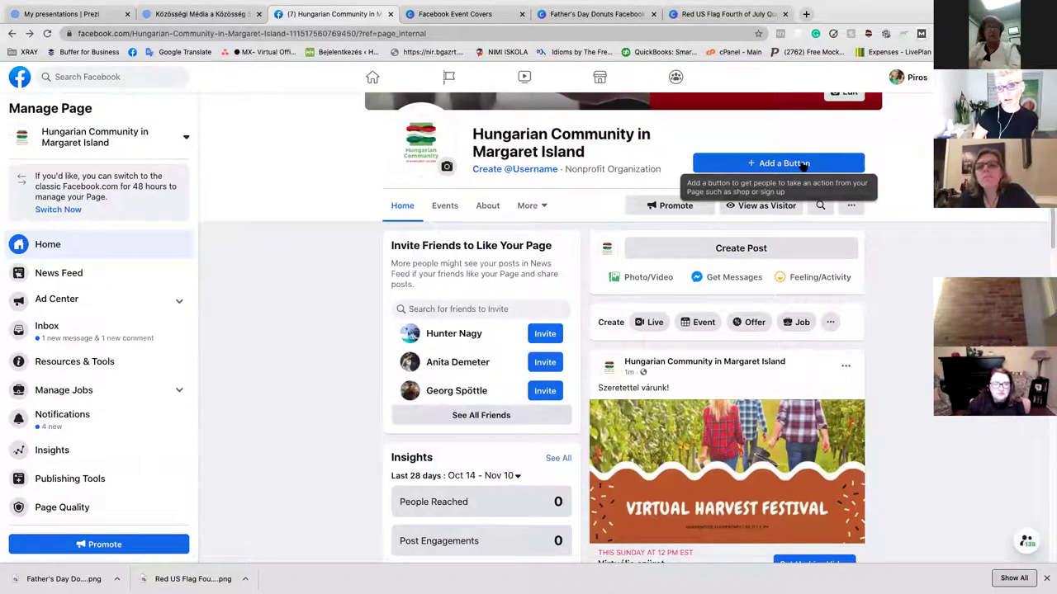
pyautogui.scroll(2, 812, 322)
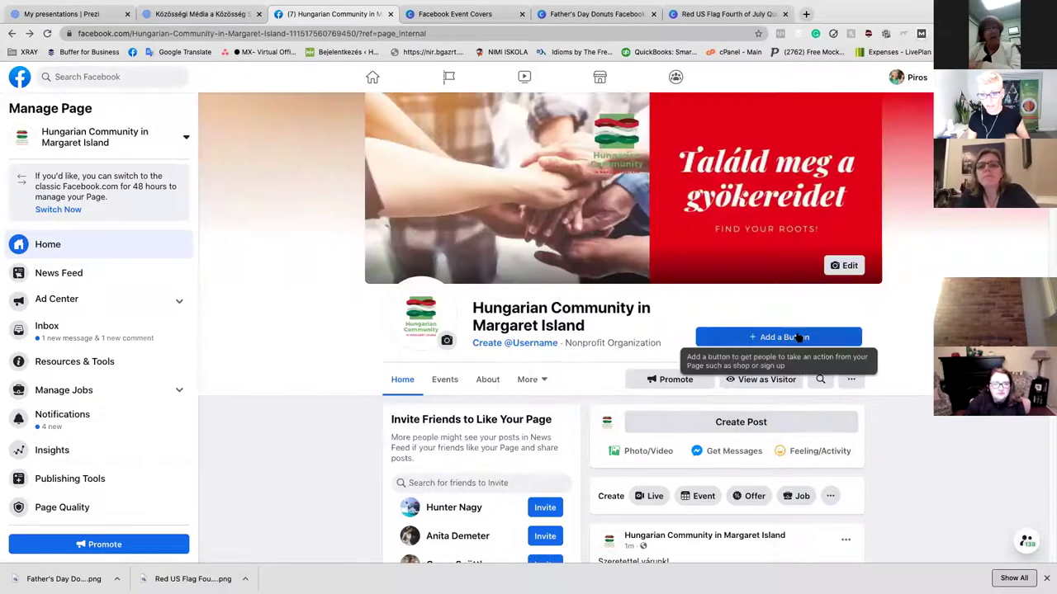
# Look through the actions offered for the page's button and check what the Contact Us option asks for, without saving it.
pyautogui.click(797, 335)
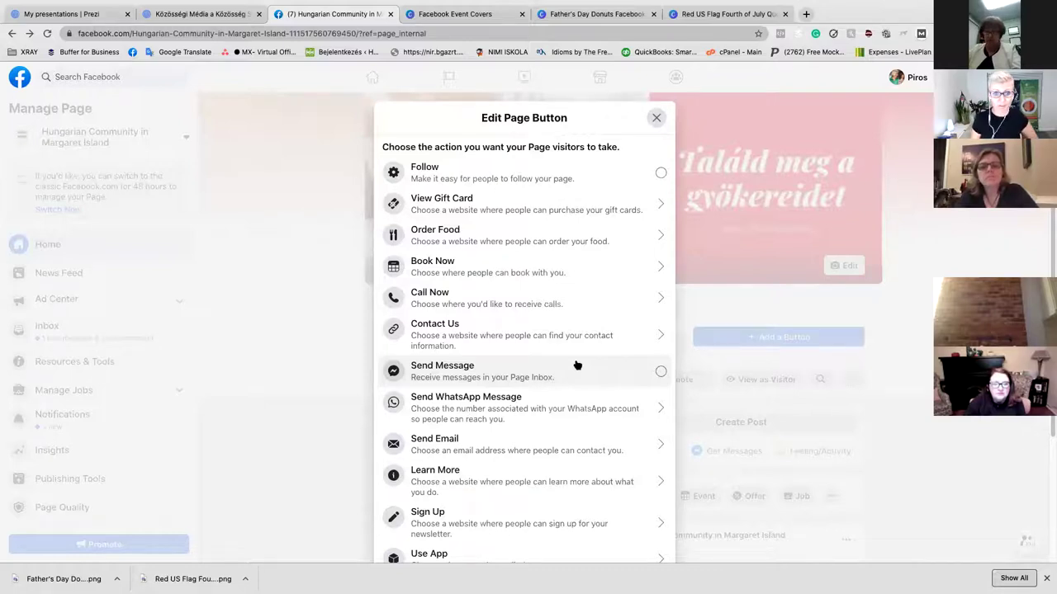
pyautogui.scroll(-1, 529, 318)
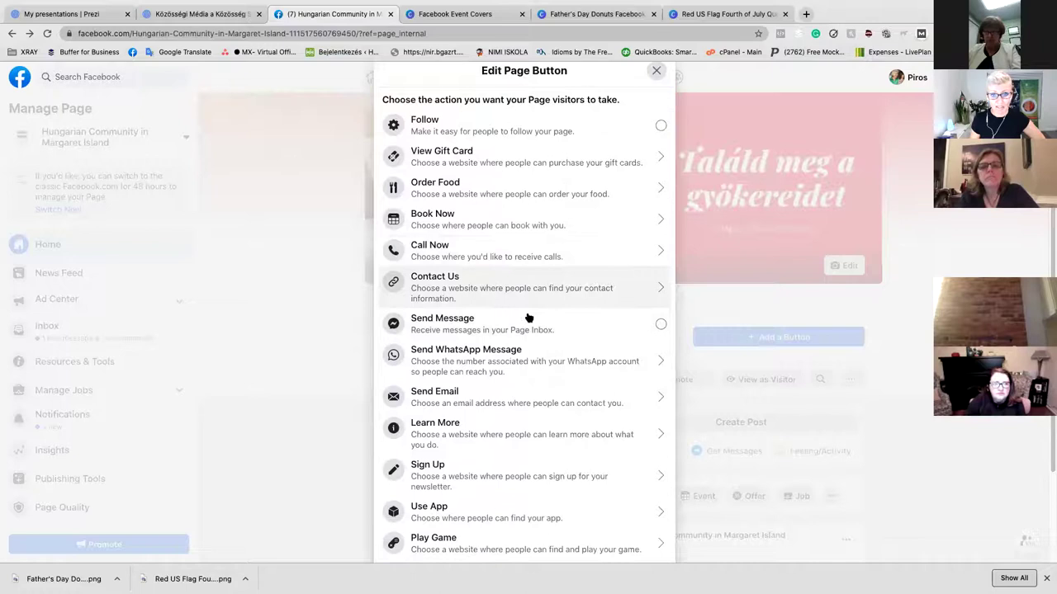
pyautogui.scroll(-3, 529, 318)
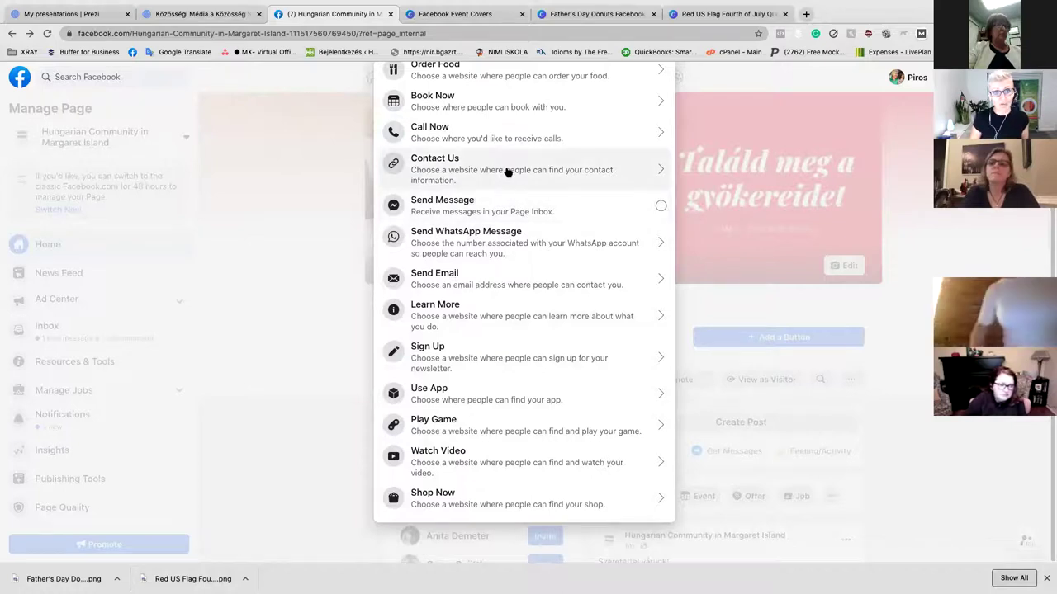
pyautogui.scroll(3, 509, 175)
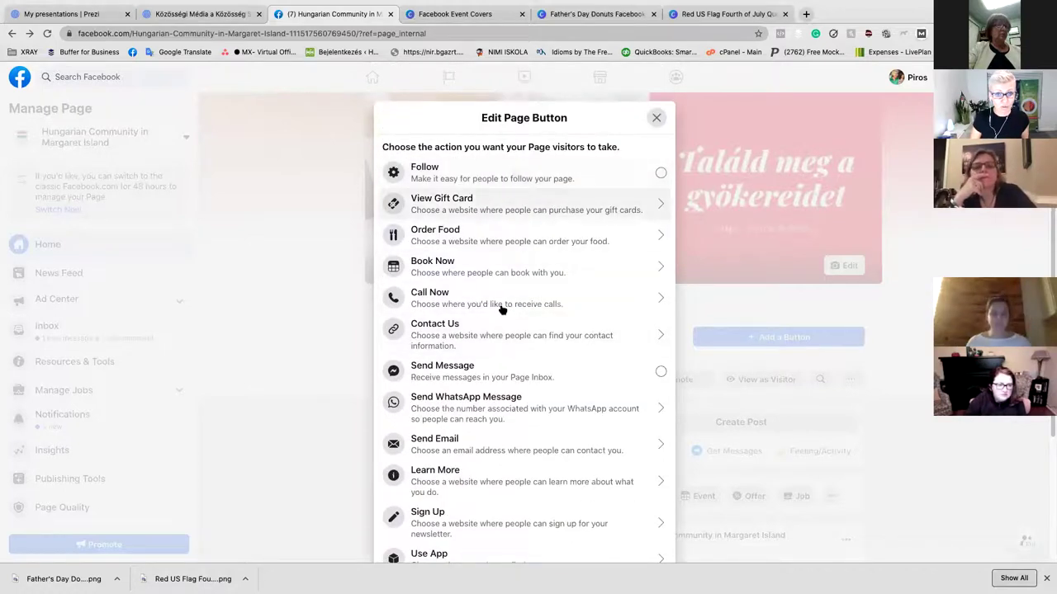
pyautogui.click(489, 335)
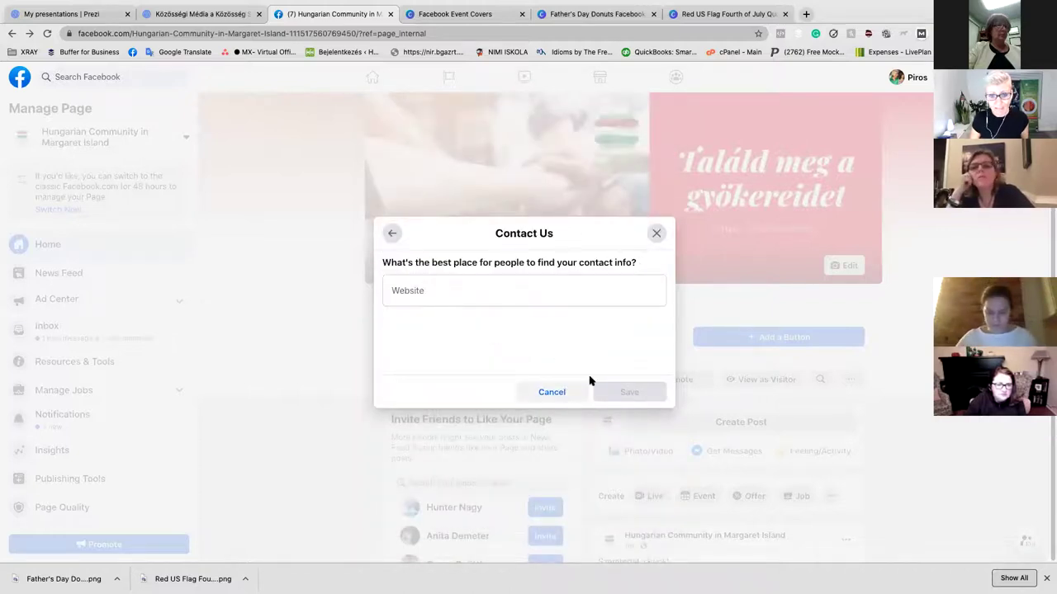
pyautogui.click(492, 297)
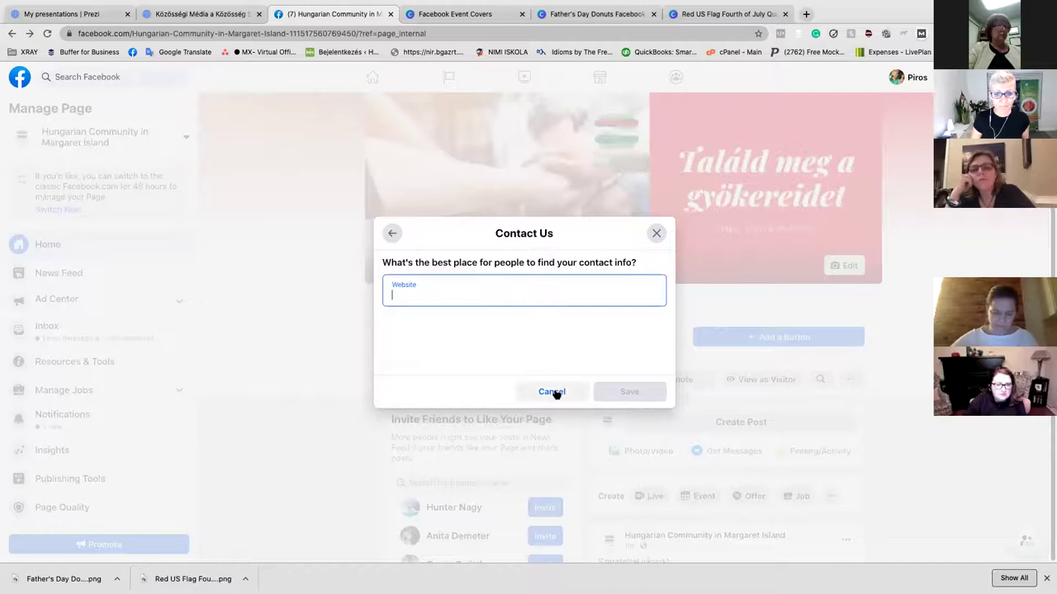
pyautogui.click(738, 300)
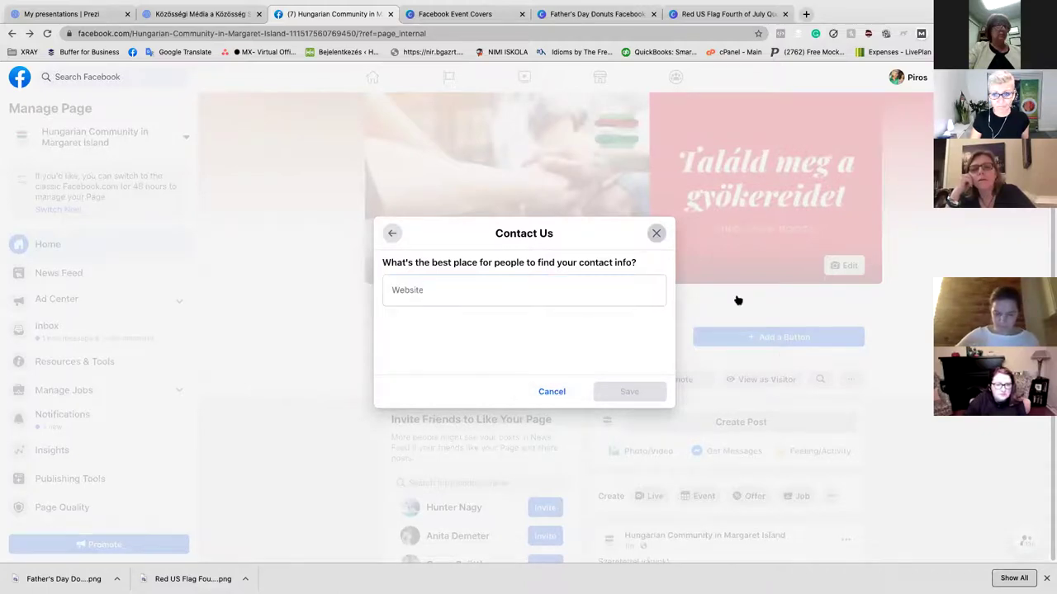
pyautogui.click(738, 301)
# Add a Send Message button to the Hungarian Community in Margaret Island page so visitors can write to its inbox.
pyautogui.click(776, 337)
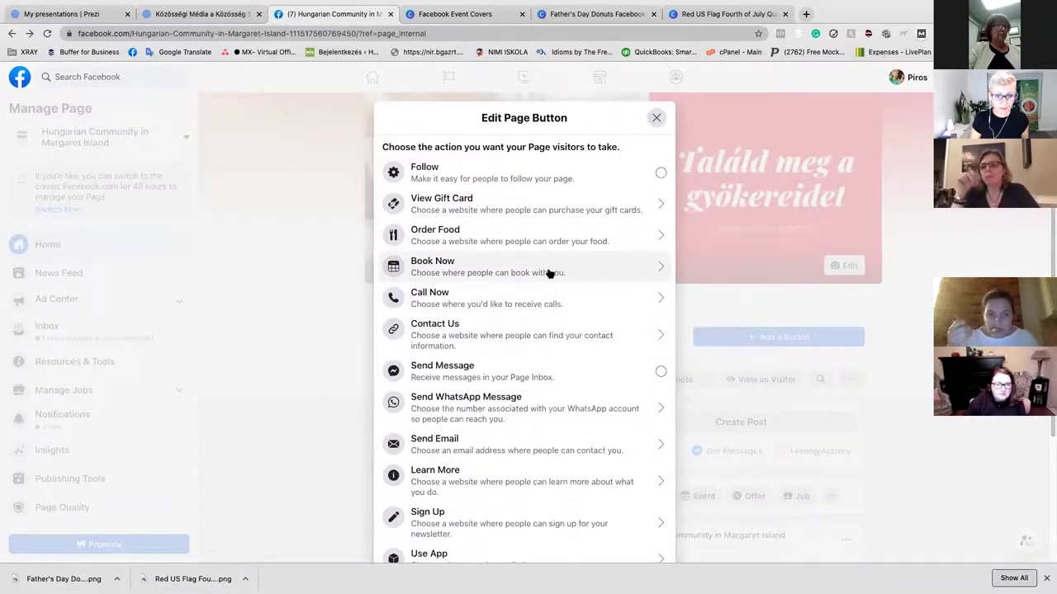
pyautogui.scroll(-5, 548, 273)
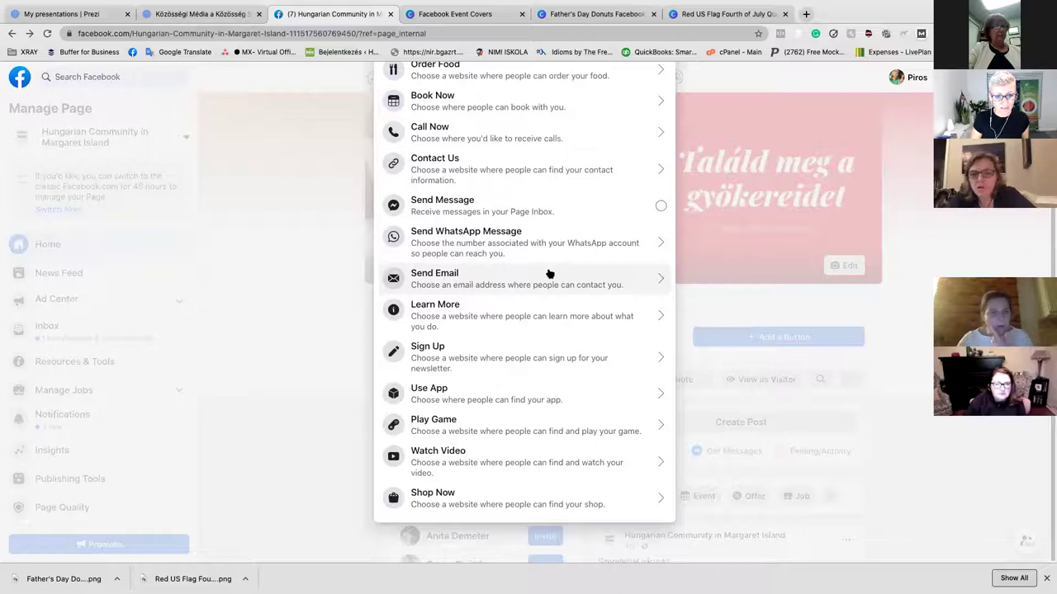
pyautogui.scroll(1, 549, 273)
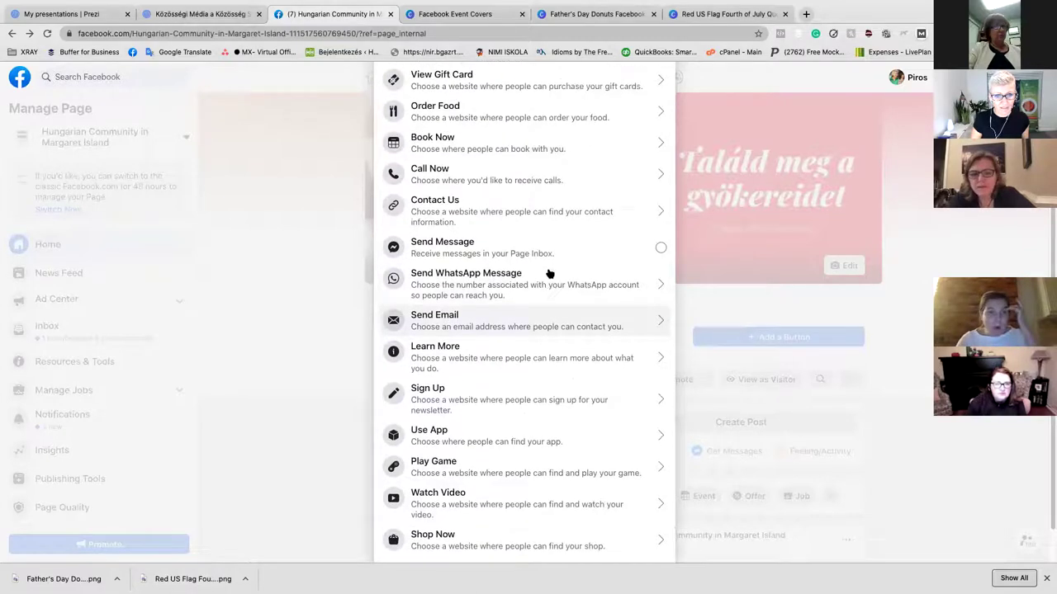
pyautogui.scroll(1, 549, 274)
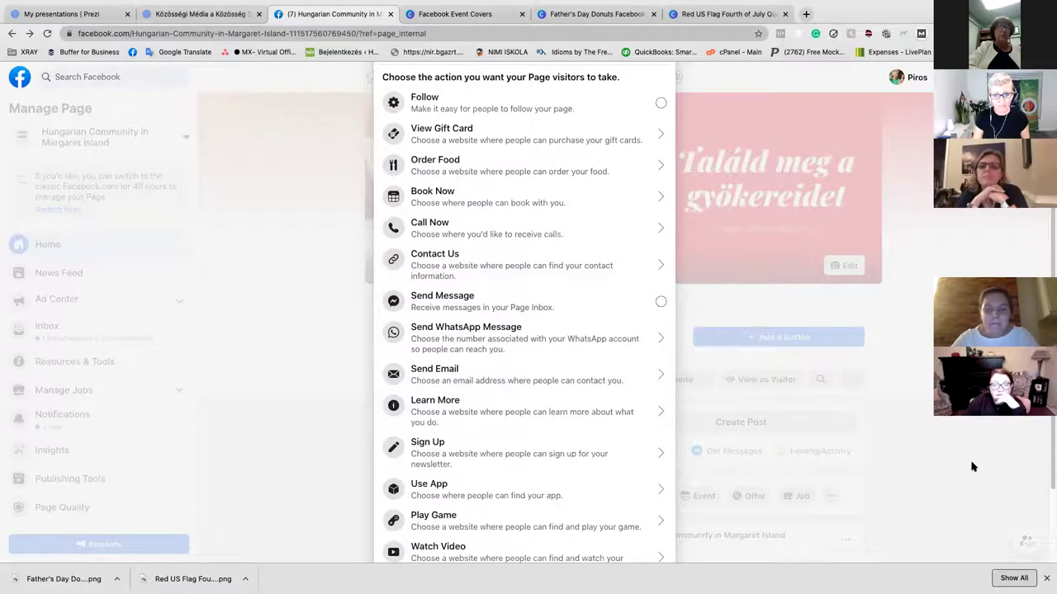
pyautogui.click(660, 304)
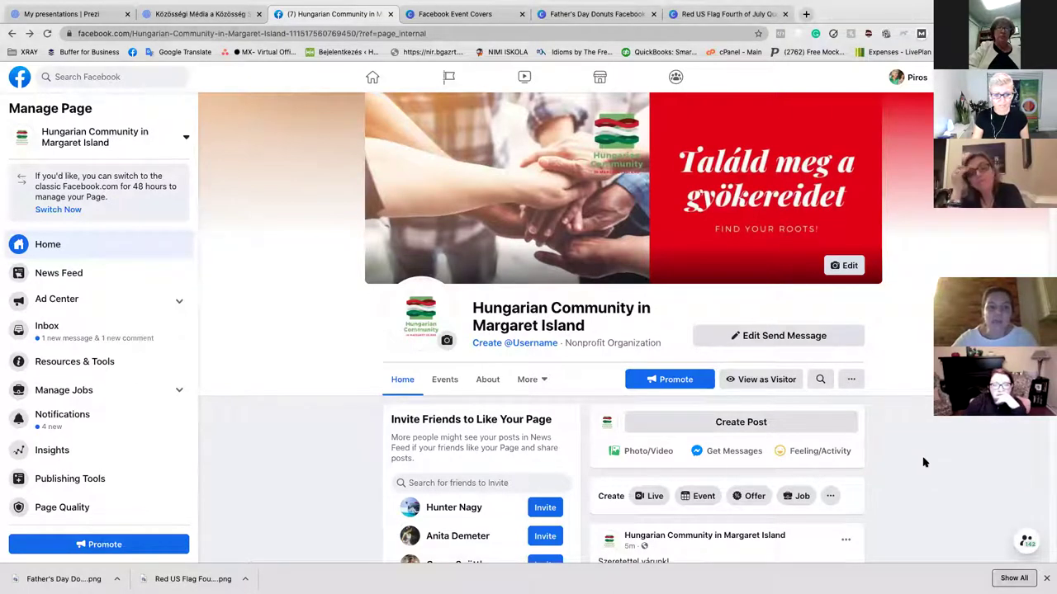
# Dismiss the browser's downloads bar and return to the beginning of the organization page.
pyautogui.scroll(-3, 925, 463)
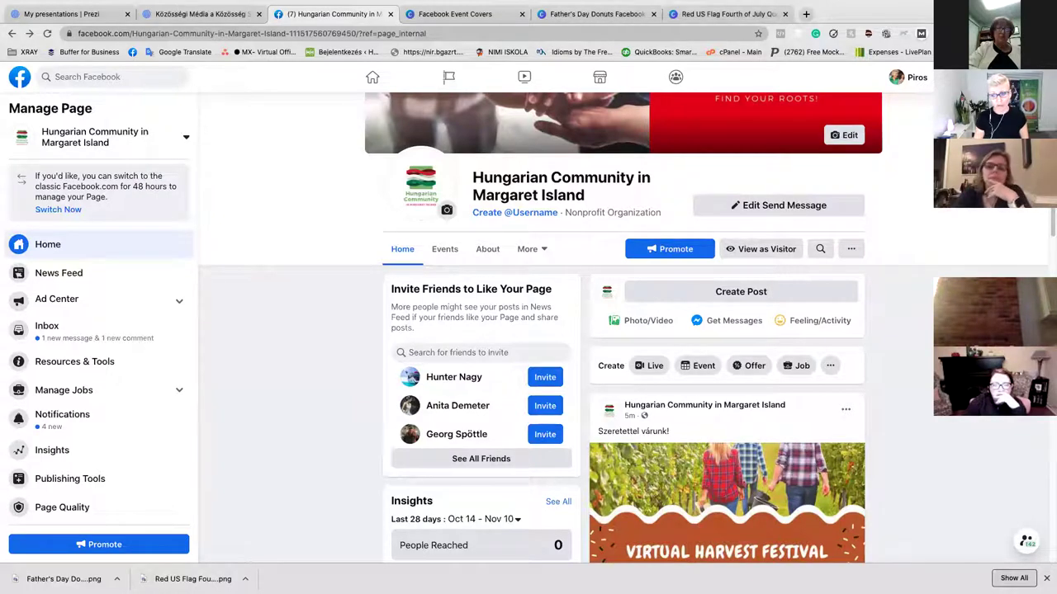
pyautogui.click(1047, 580)
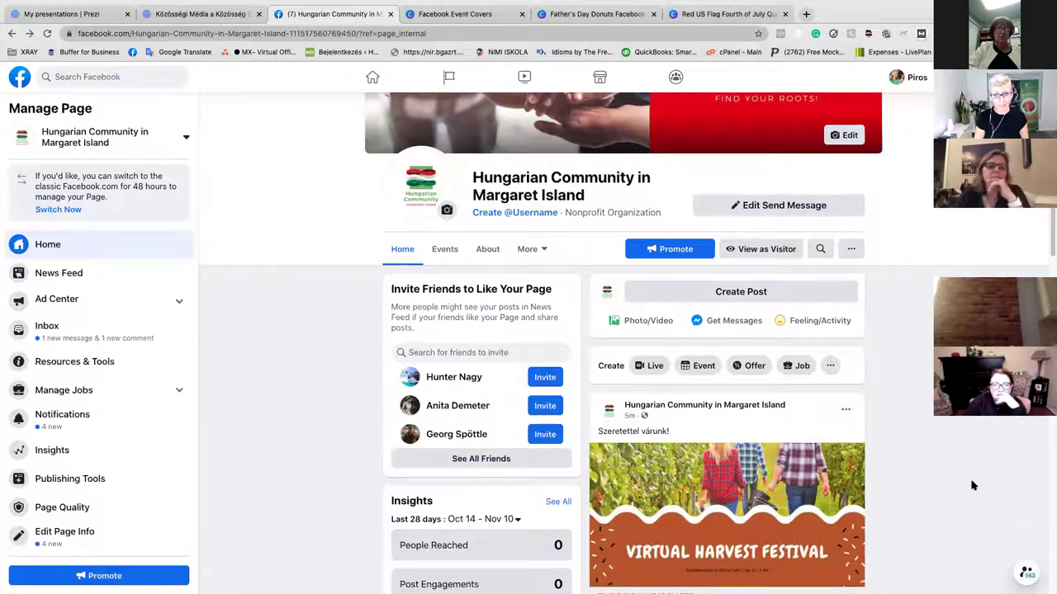
pyautogui.scroll(-3, 973, 487)
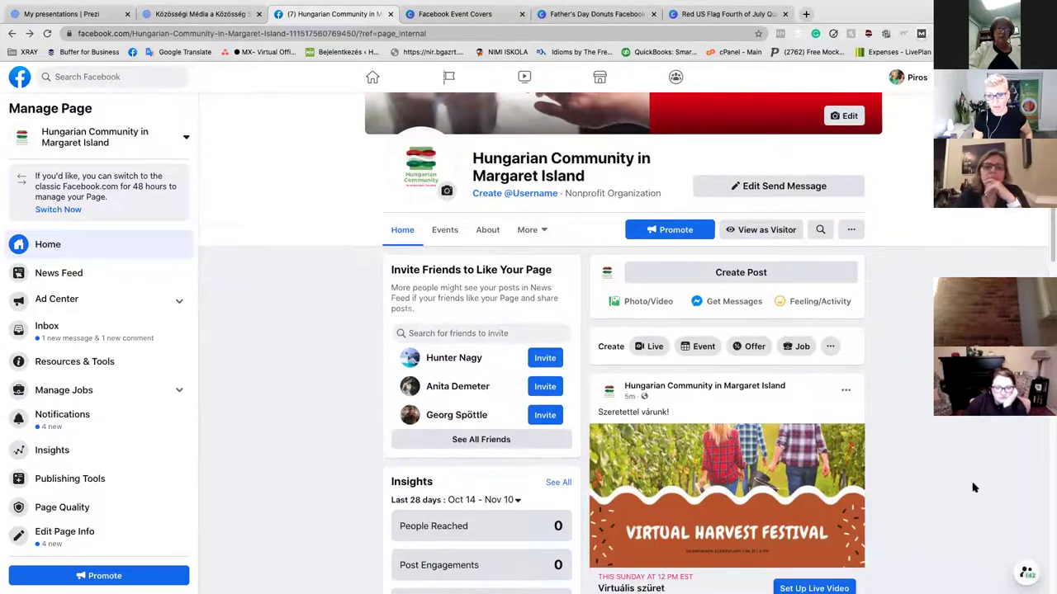
pyautogui.scroll(5, 989, 515)
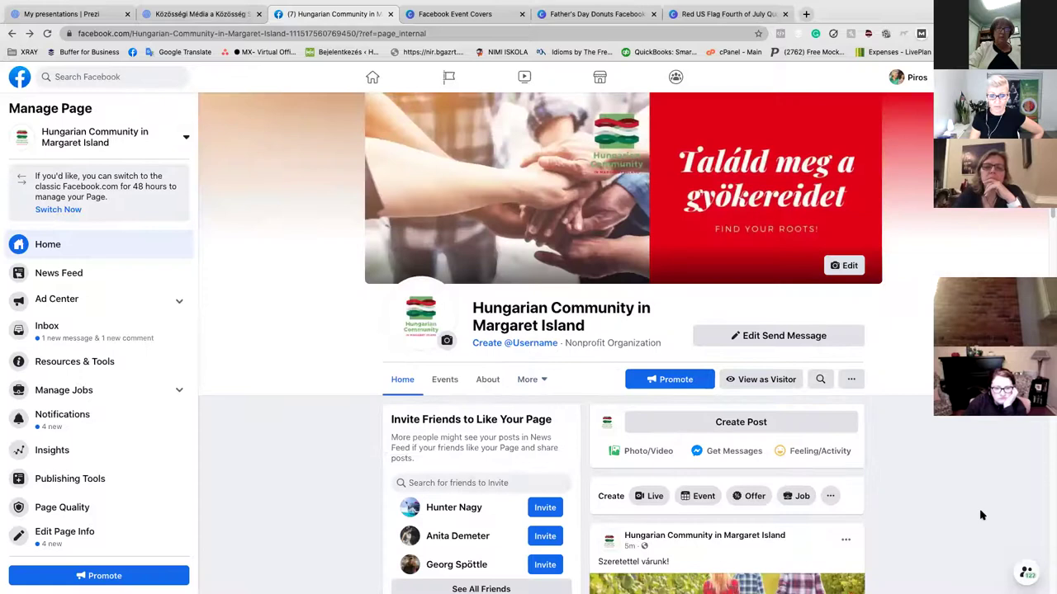
# Look over the page's additional tabs and its page management options.
pyautogui.click(545, 381)
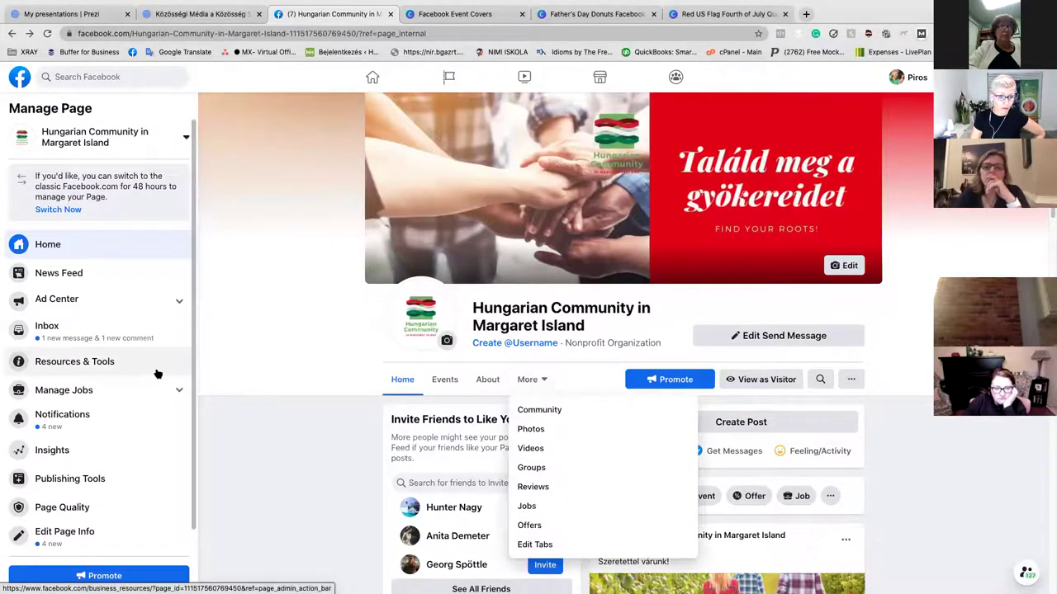
pyautogui.click(256, 440)
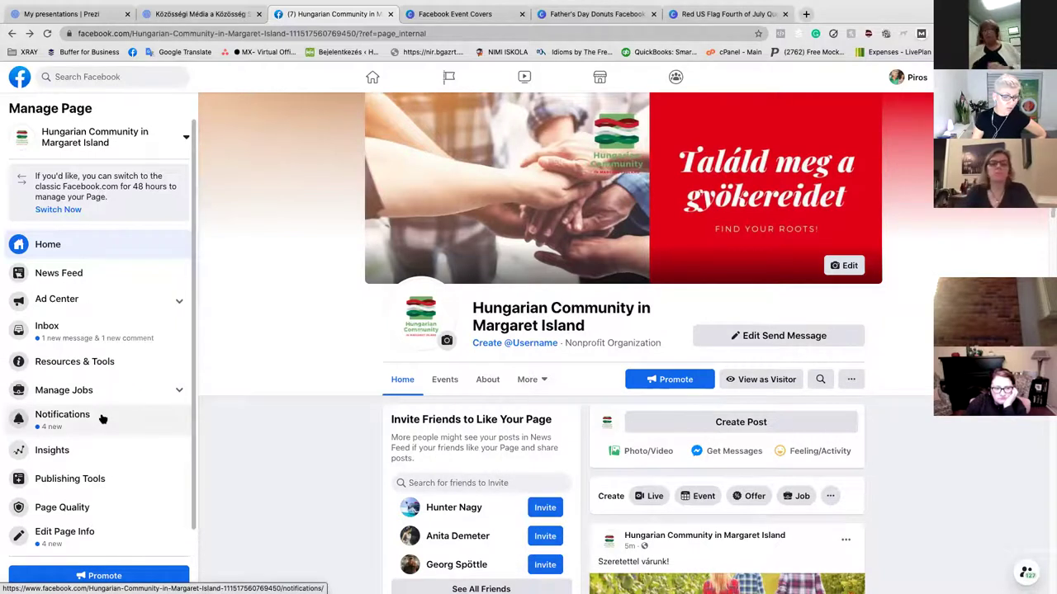
pyautogui.scroll(-1, 102, 420)
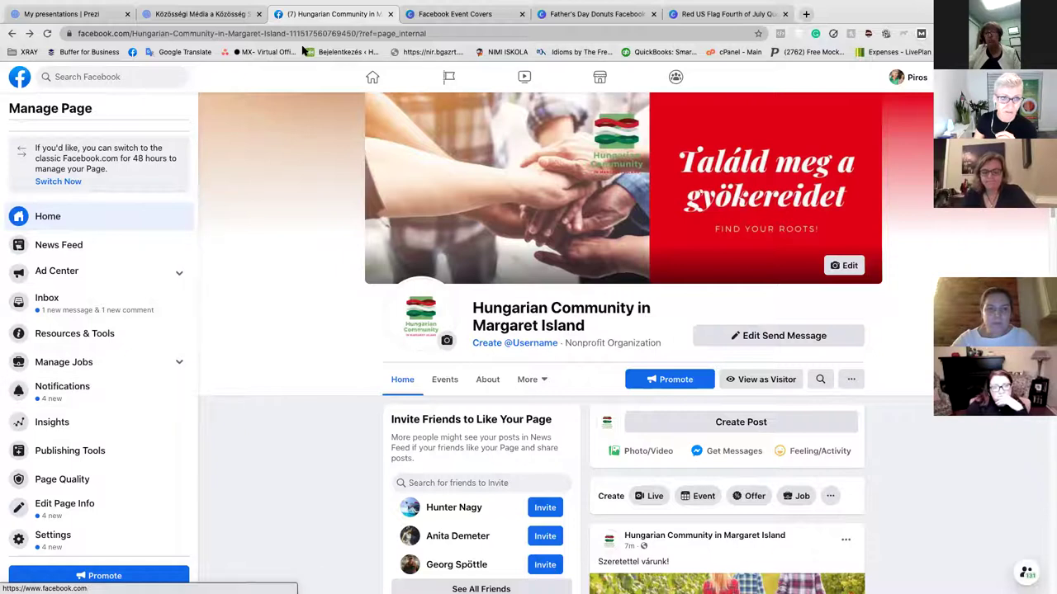
# Search Facebook for "amerikai bevándorlás" and open the Amerikai Bevándorlás group.
pyautogui.click(123, 78)
pyautogui.write('b')
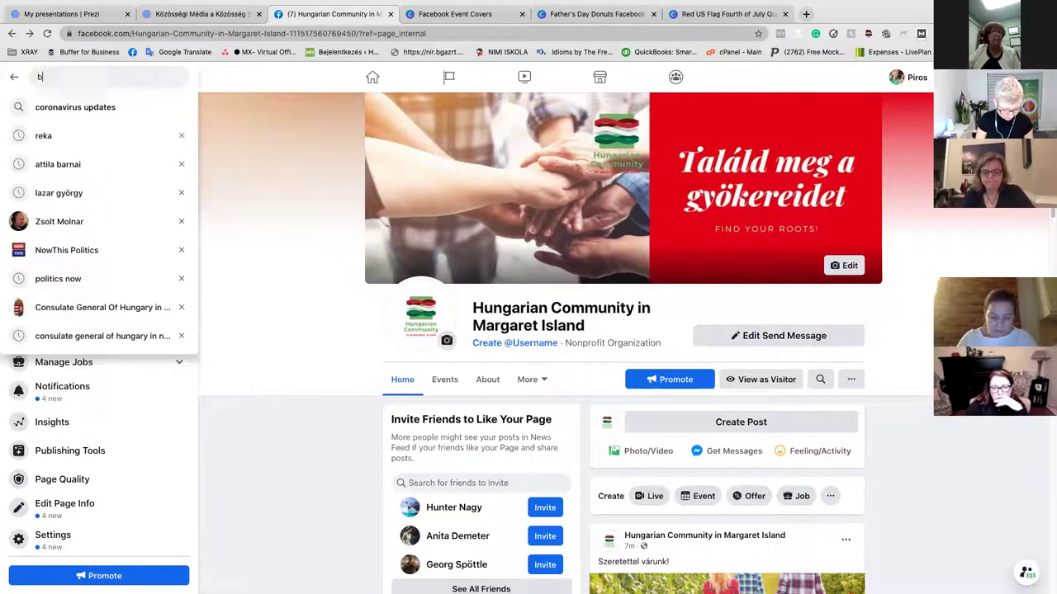
pyautogui.write('evándor')
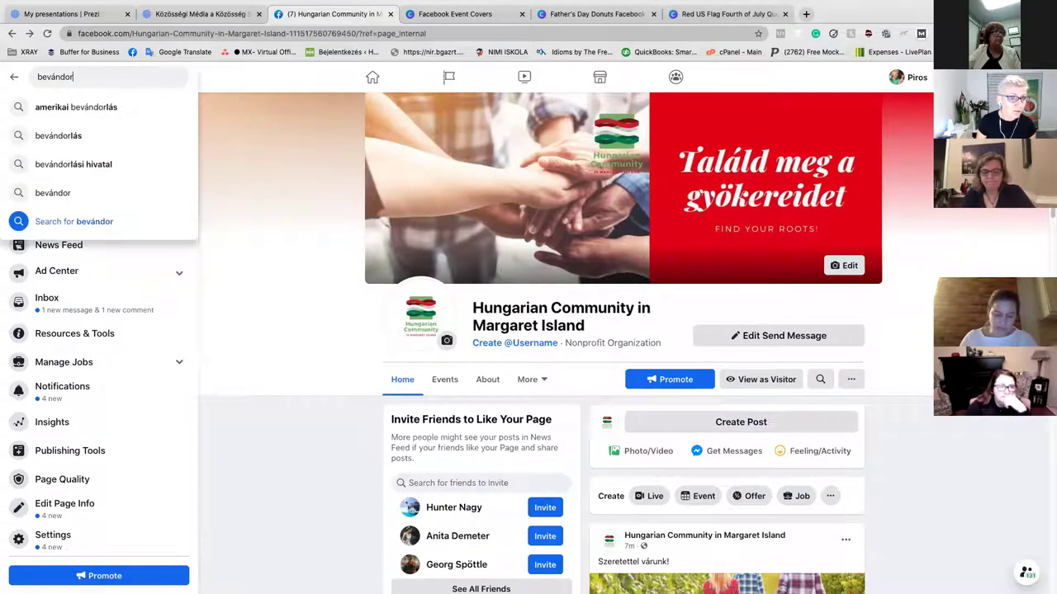
pyautogui.click(124, 108)
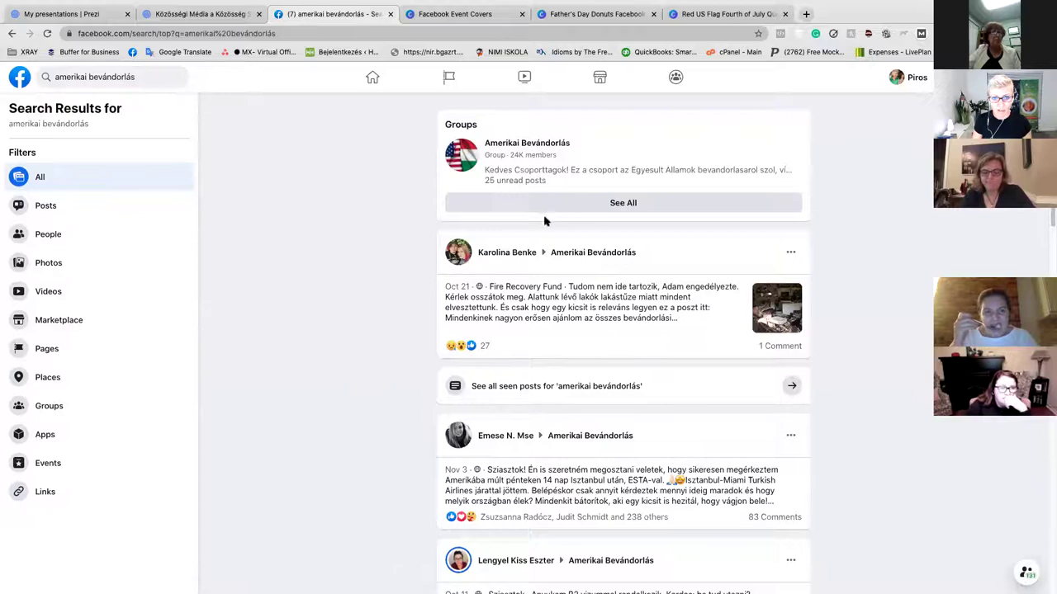
pyautogui.click(535, 143)
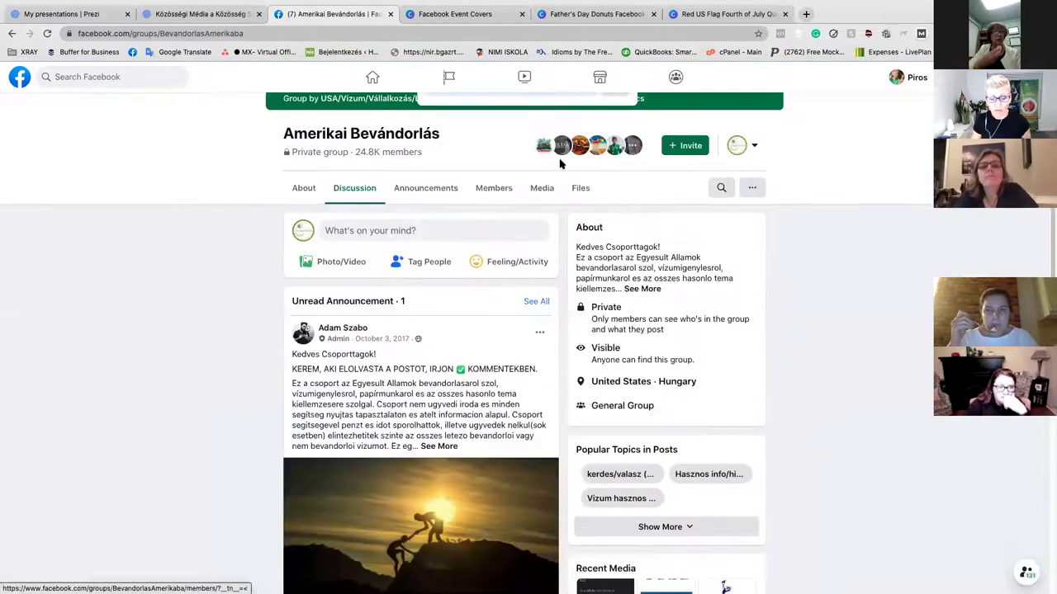
# Browse the Amerikai Bevándorlás group's discussion to examine what kinds of posts and comments its members share, and return to its header.
pyautogui.scroll(-5, 403, 349)
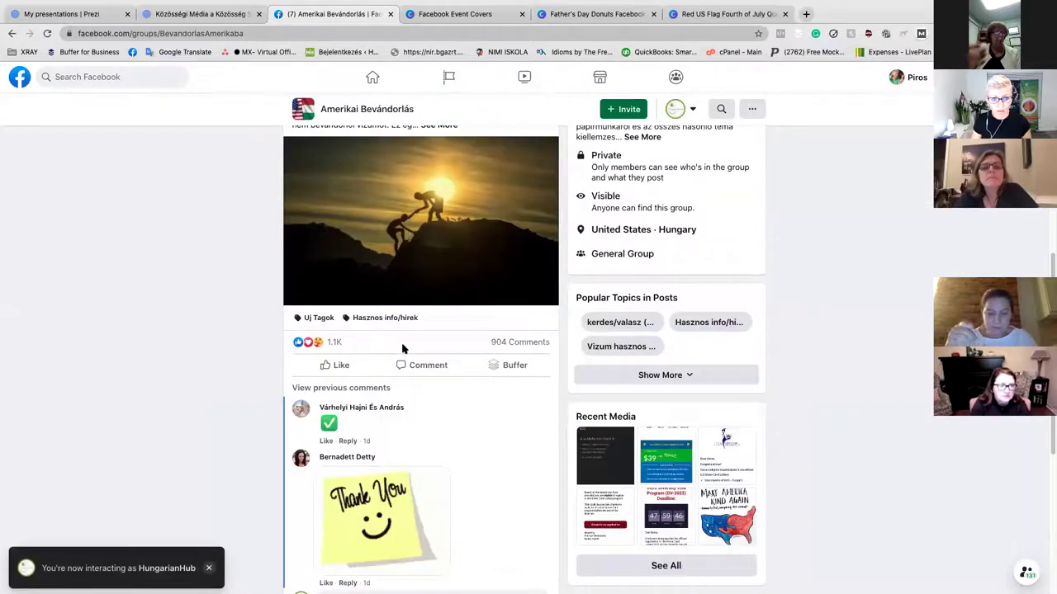
pyautogui.scroll(-5, 403, 347)
pyautogui.scroll(-6, 403, 346)
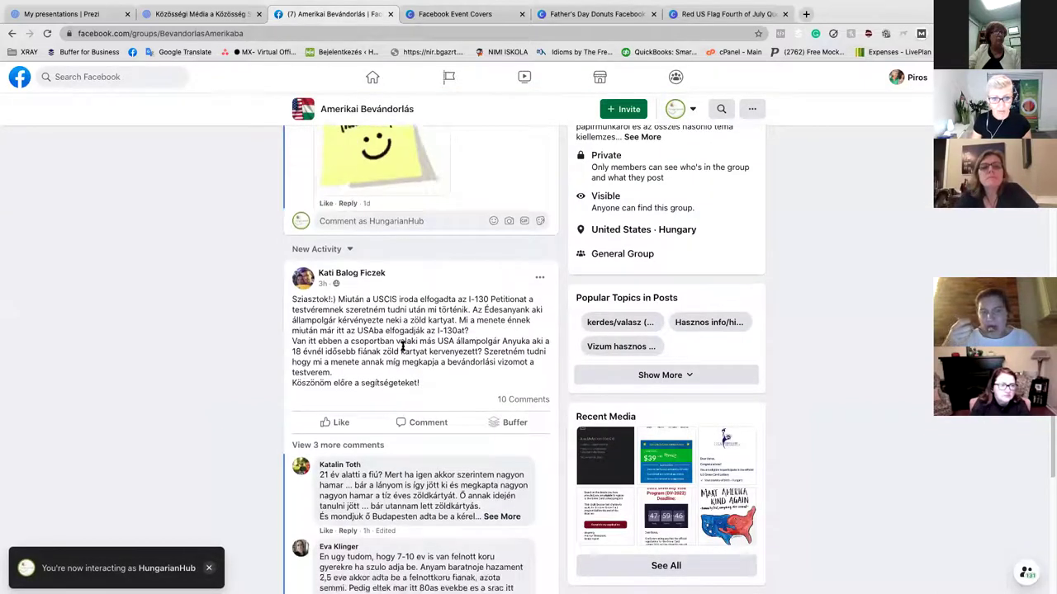
pyautogui.scroll(-10, 403, 348)
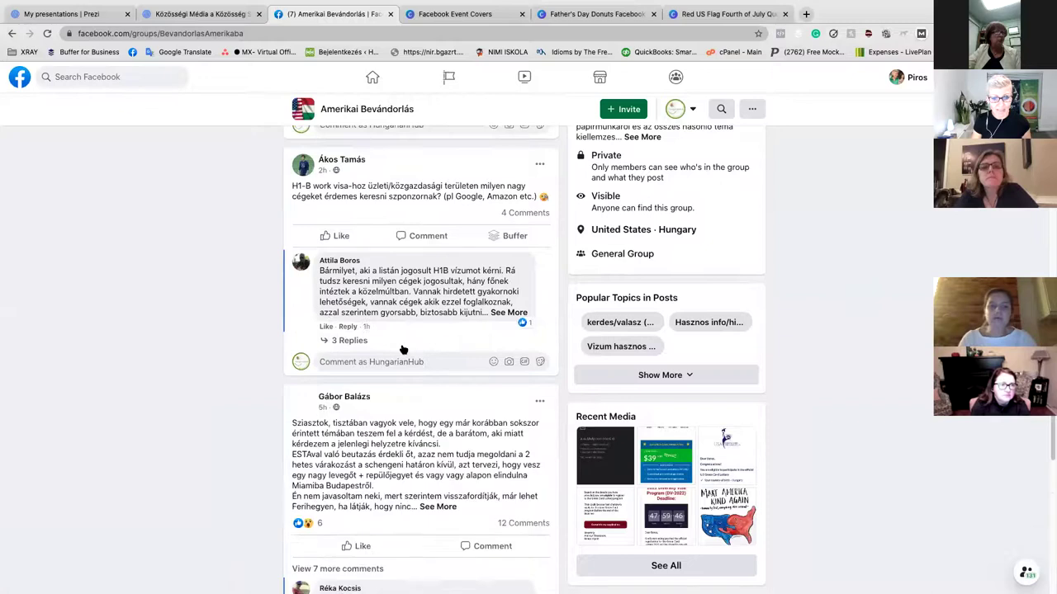
pyautogui.scroll(-10, 403, 347)
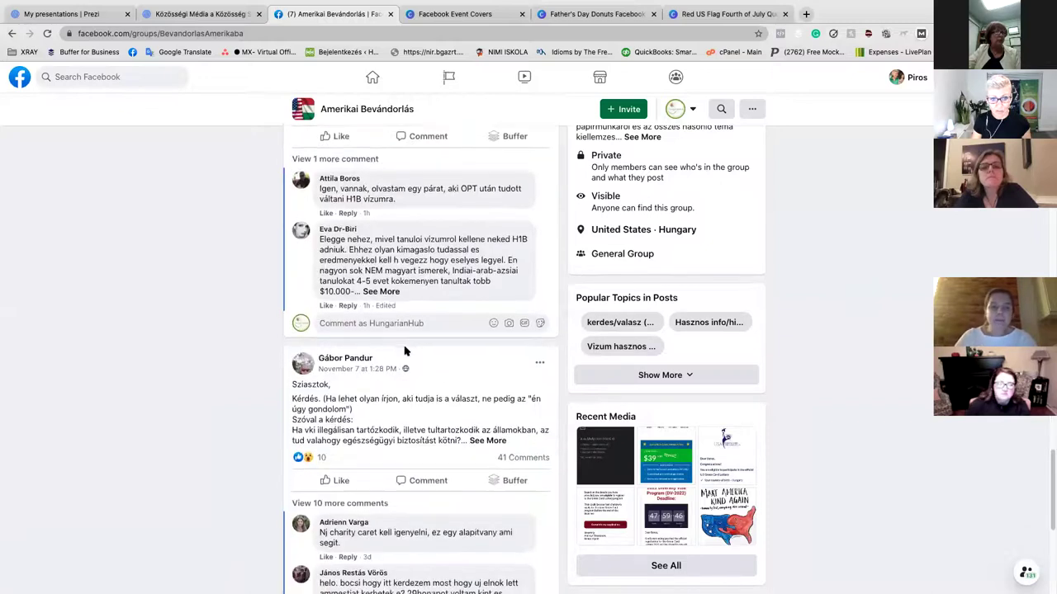
pyautogui.scroll(-5, 404, 351)
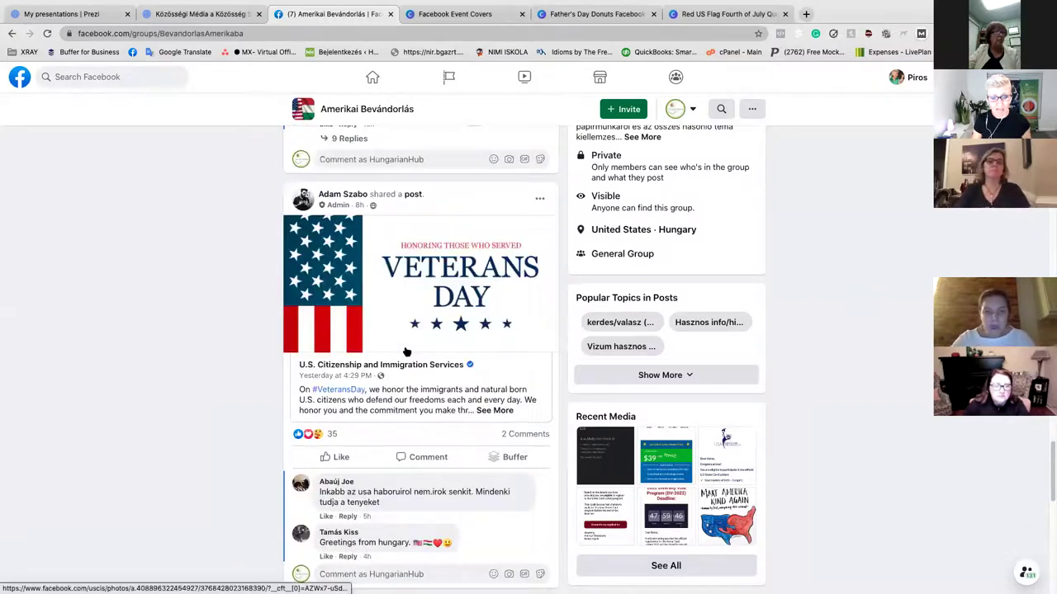
pyautogui.scroll(20, 405, 353)
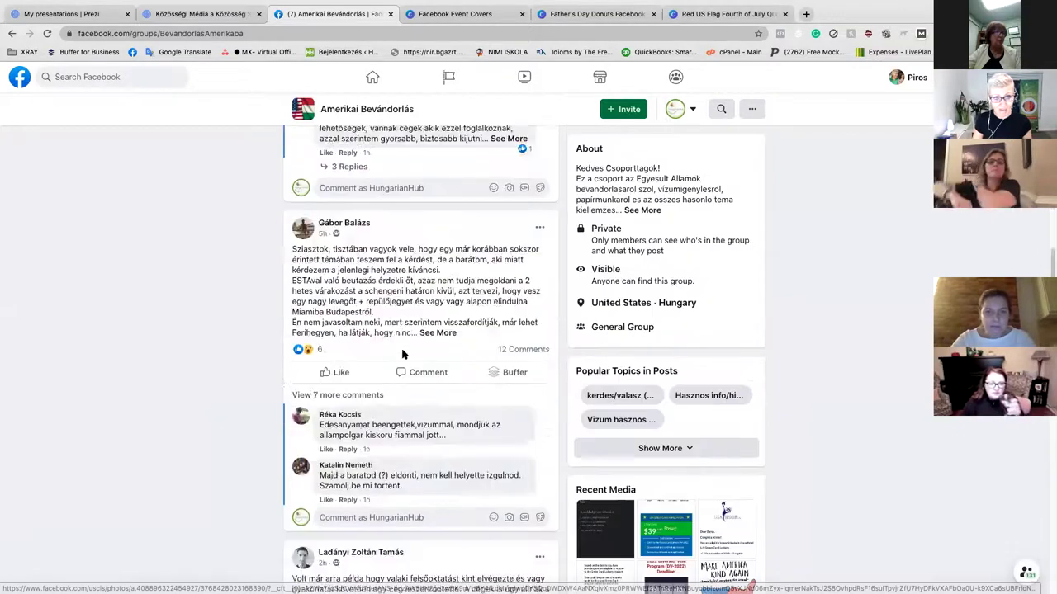
pyautogui.scroll(5, 405, 355)
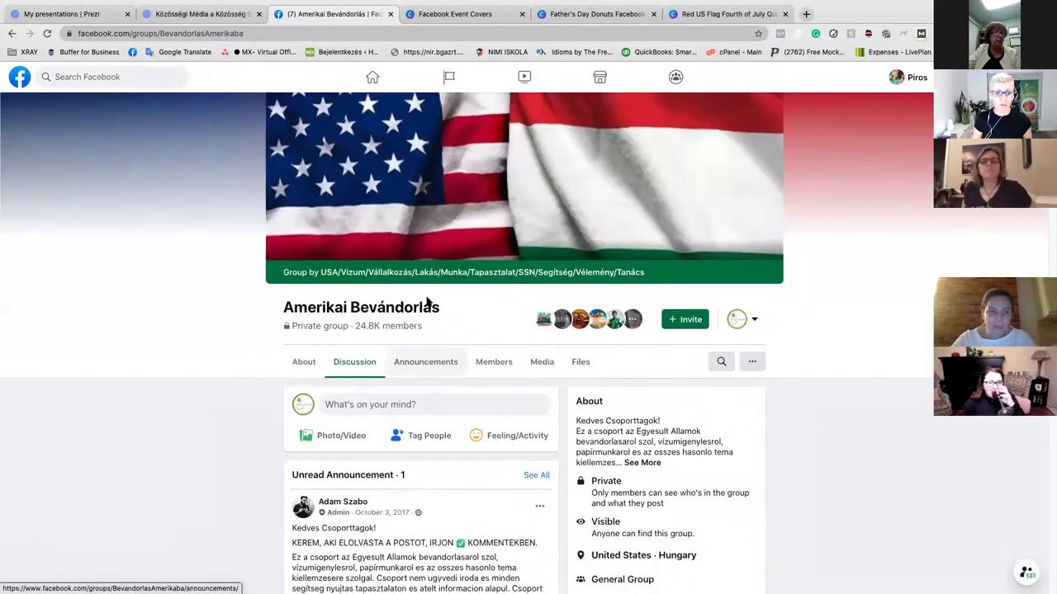
# Search Facebook for "floridai magyarok - együtt egymásért", open that group and read its announcement and posting rules.
pyautogui.click(131, 77)
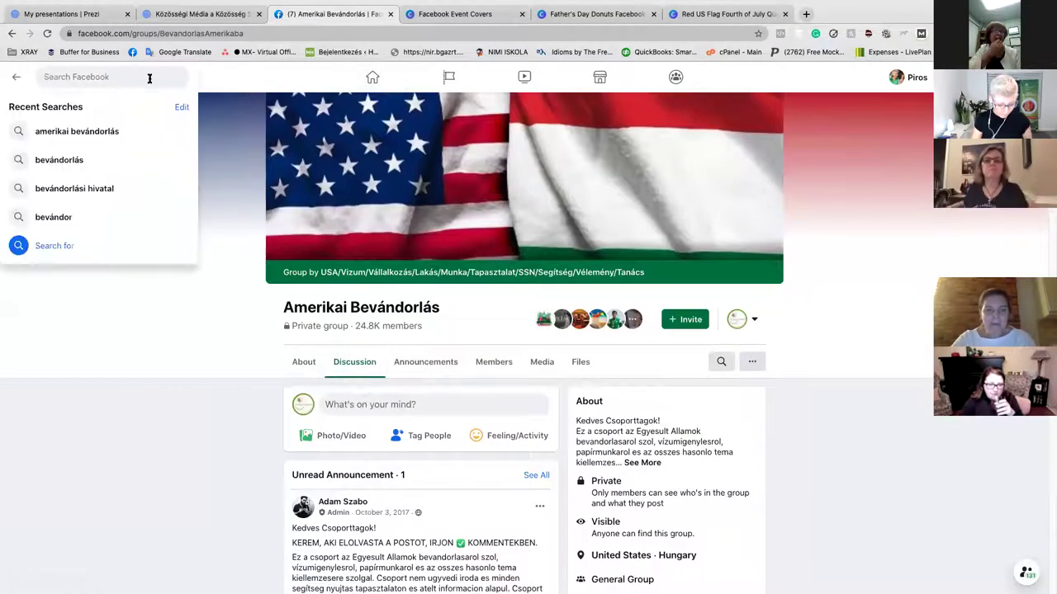
pyautogui.write('Florid')
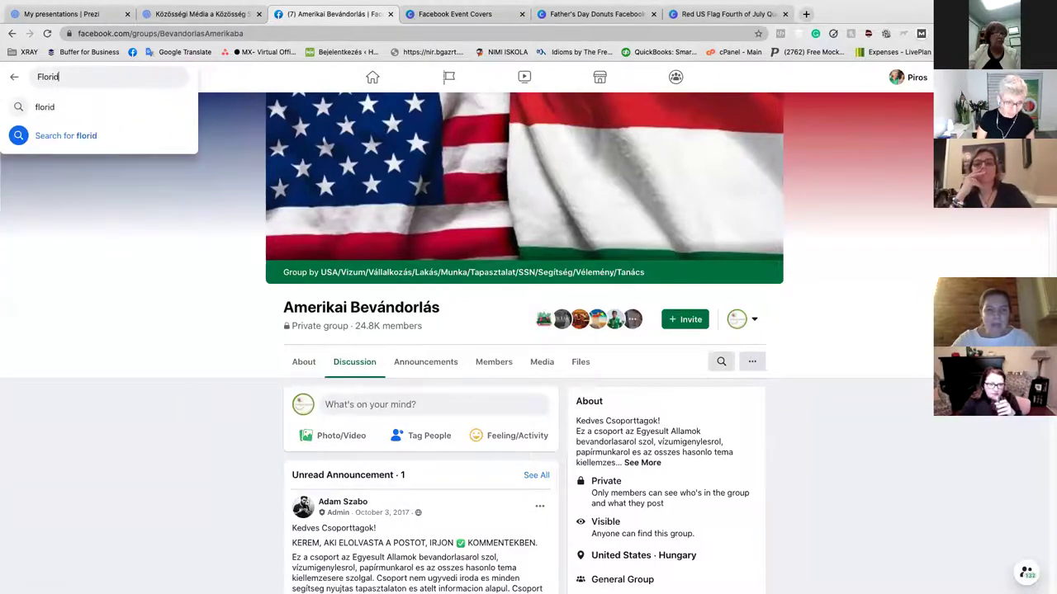
pyautogui.click(146, 135)
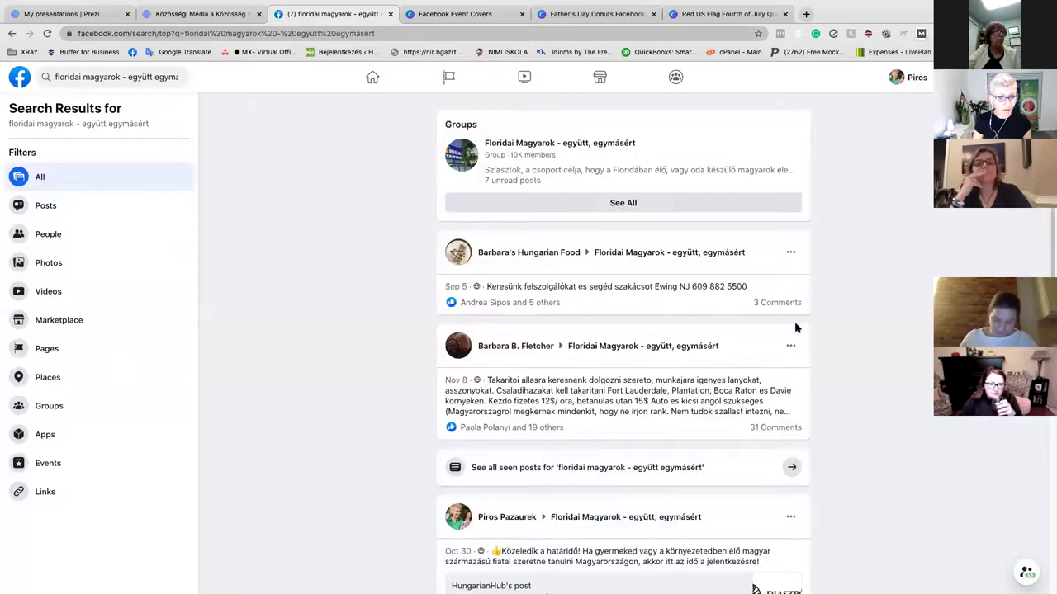
pyautogui.click(570, 145)
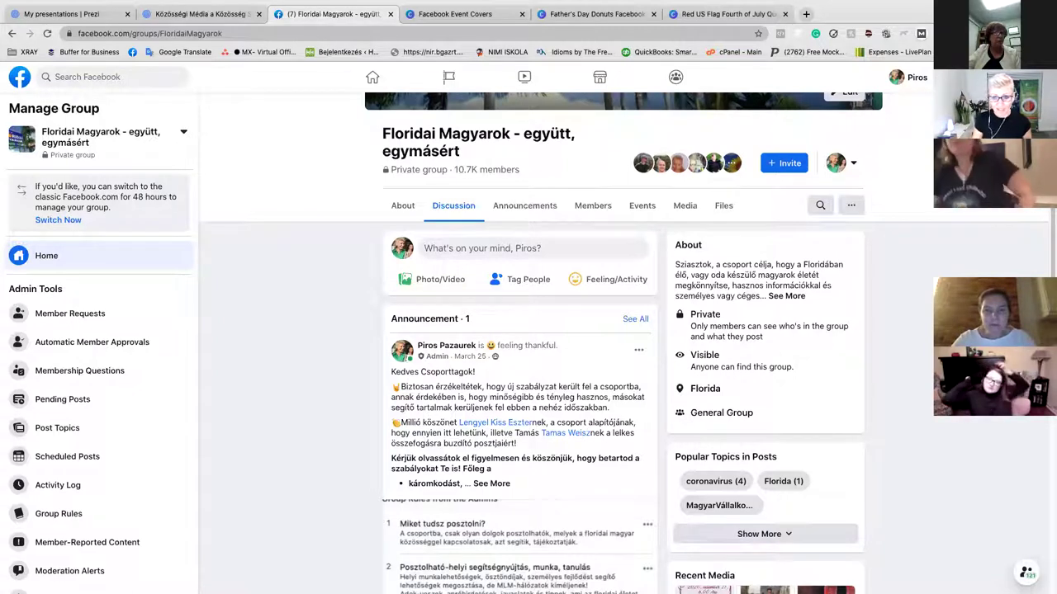
pyautogui.scroll(-2, 529, 347)
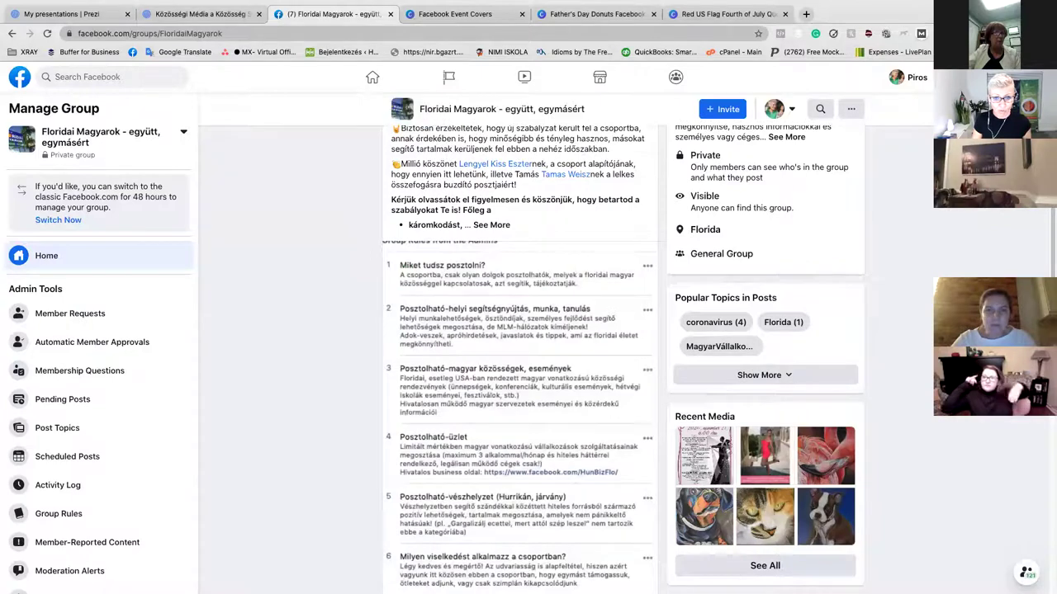
# Open the announcement's group rules image at full size, read through the ten posting rules and close it.
pyautogui.scroll(2, 528, 346)
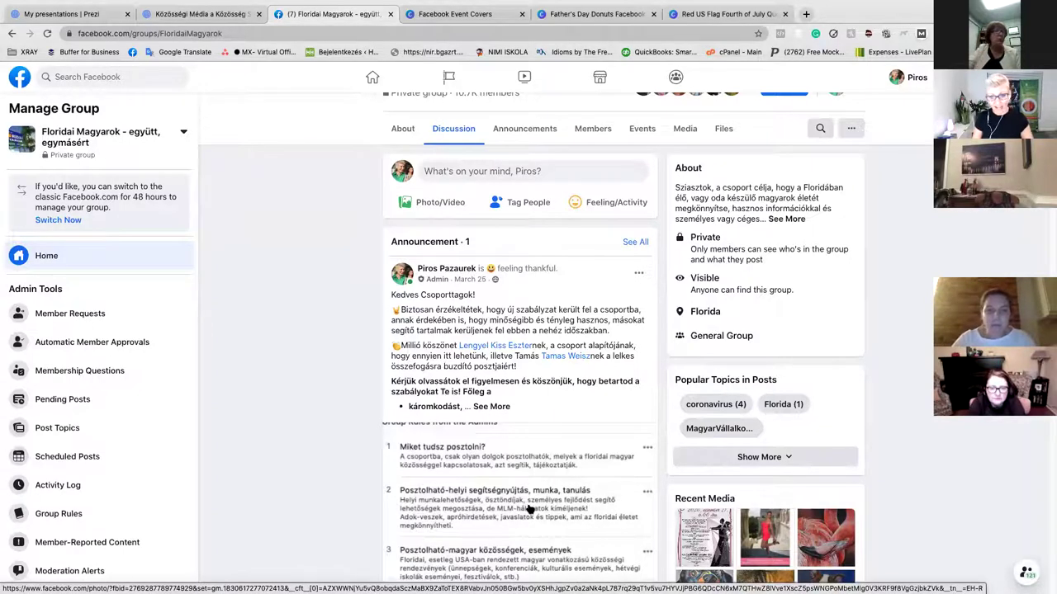
pyautogui.click(567, 501)
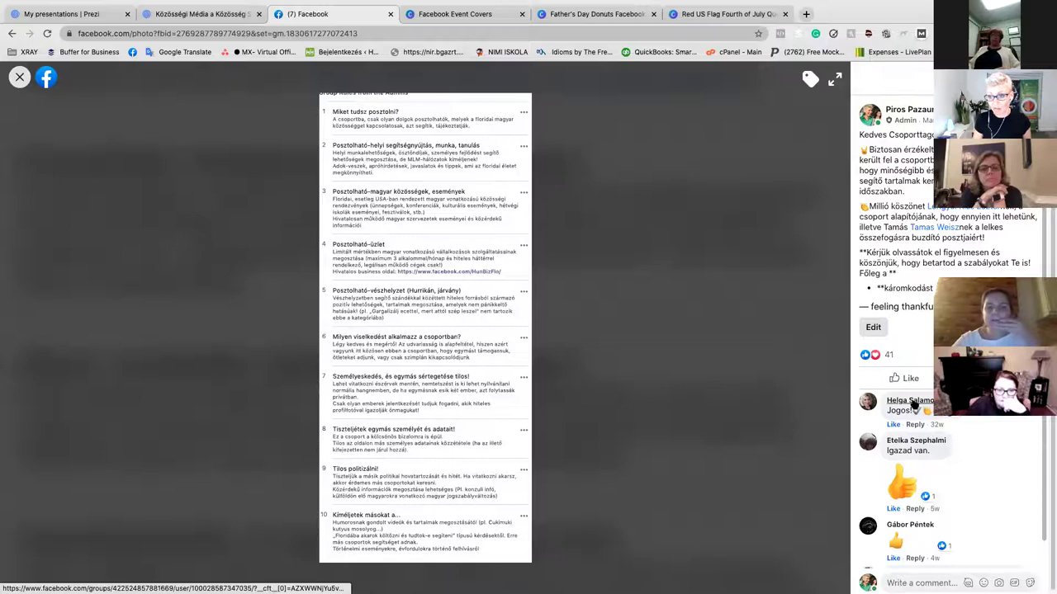
pyautogui.click(974, 417)
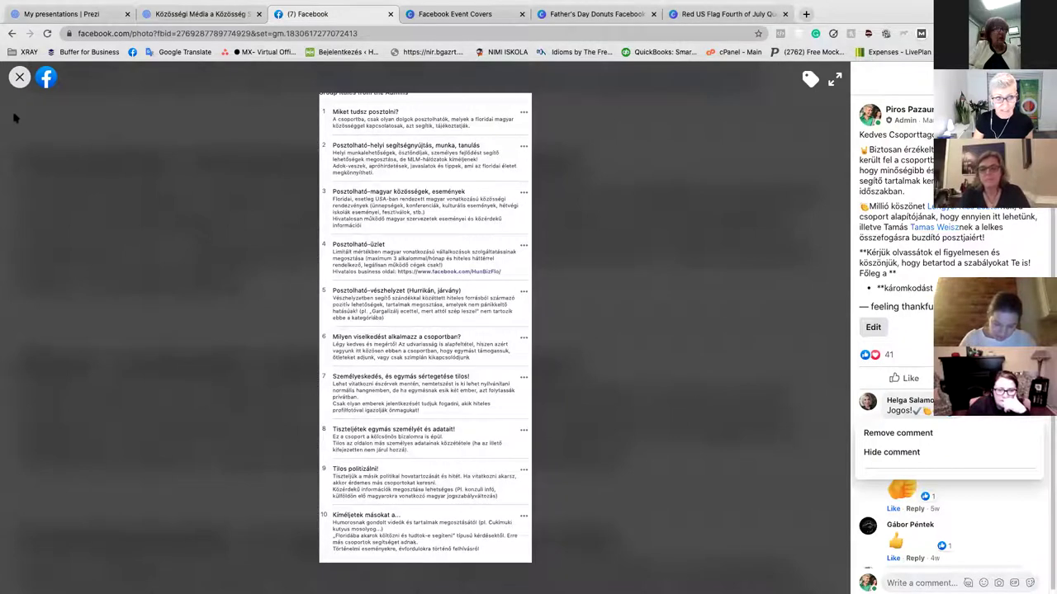
pyautogui.click(19, 78)
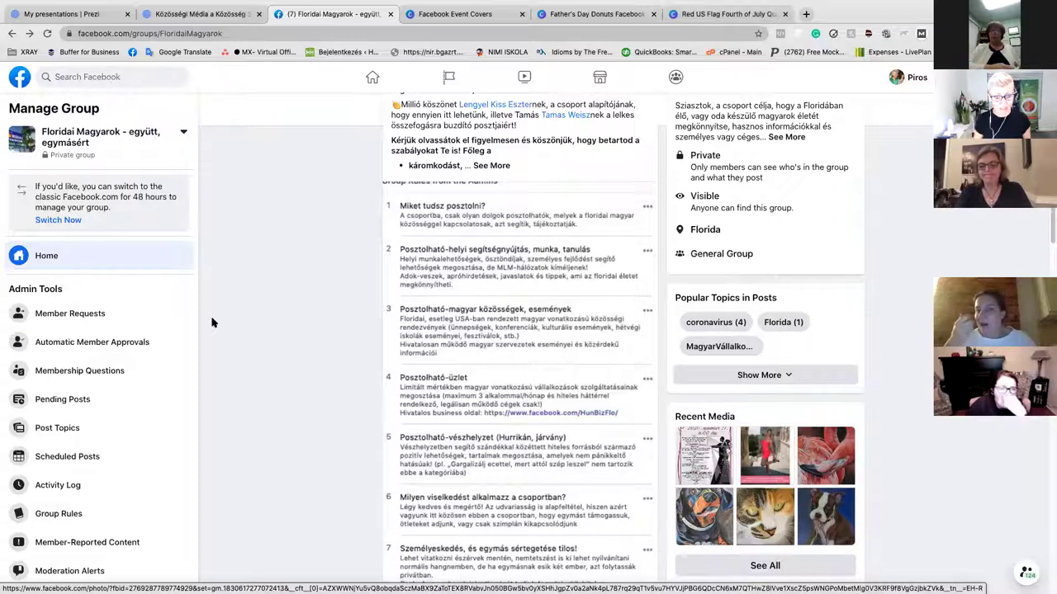
# Look over the announcement and its comments, and expand the group's full list of popular post topics.
pyautogui.scroll(-4, 293, 437)
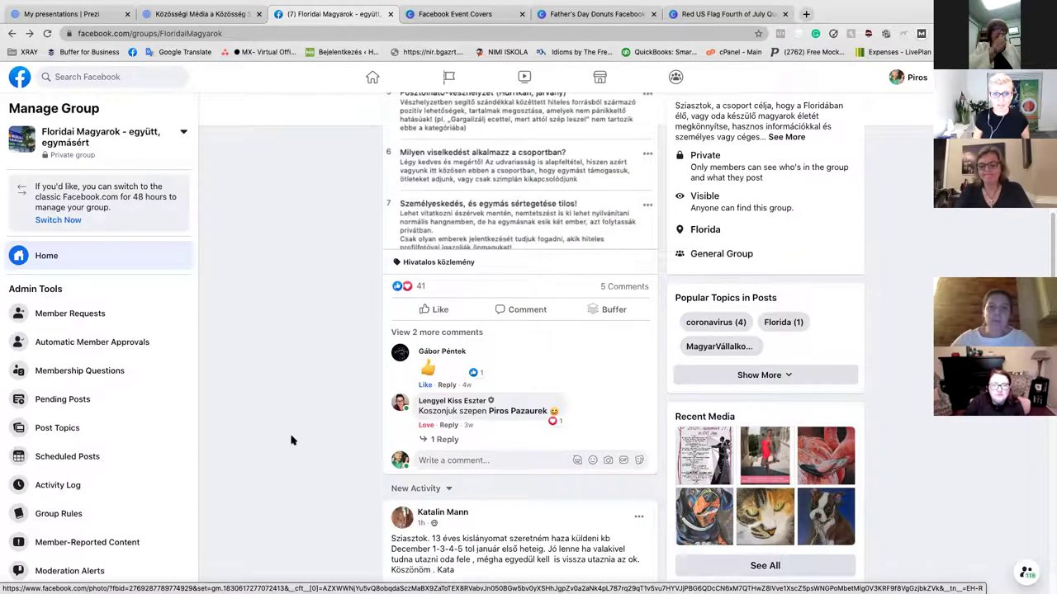
pyautogui.scroll(-2, 290, 440)
pyautogui.scroll(8, 273, 443)
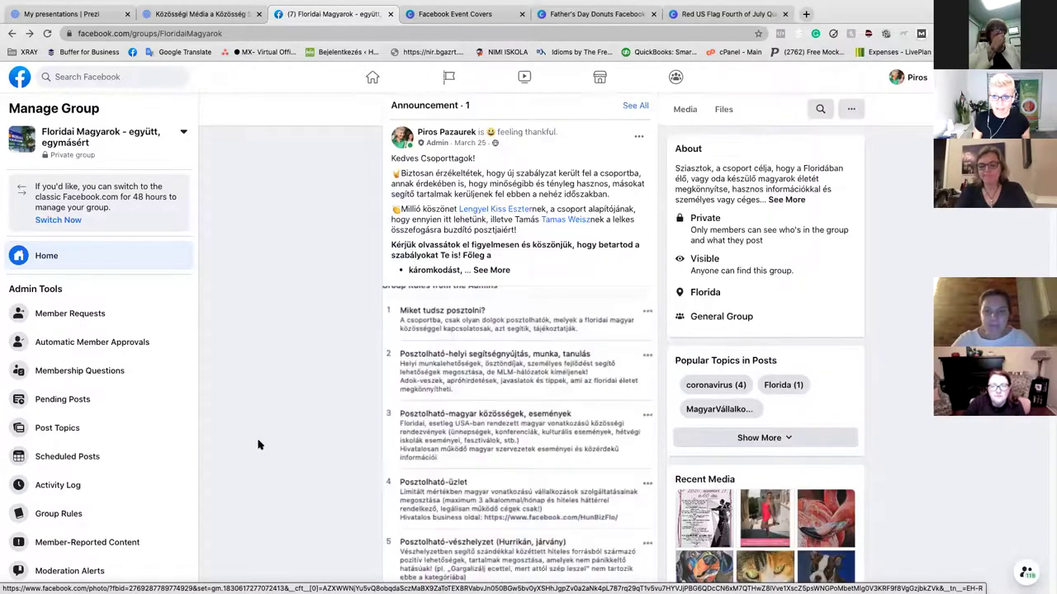
pyautogui.click(783, 439)
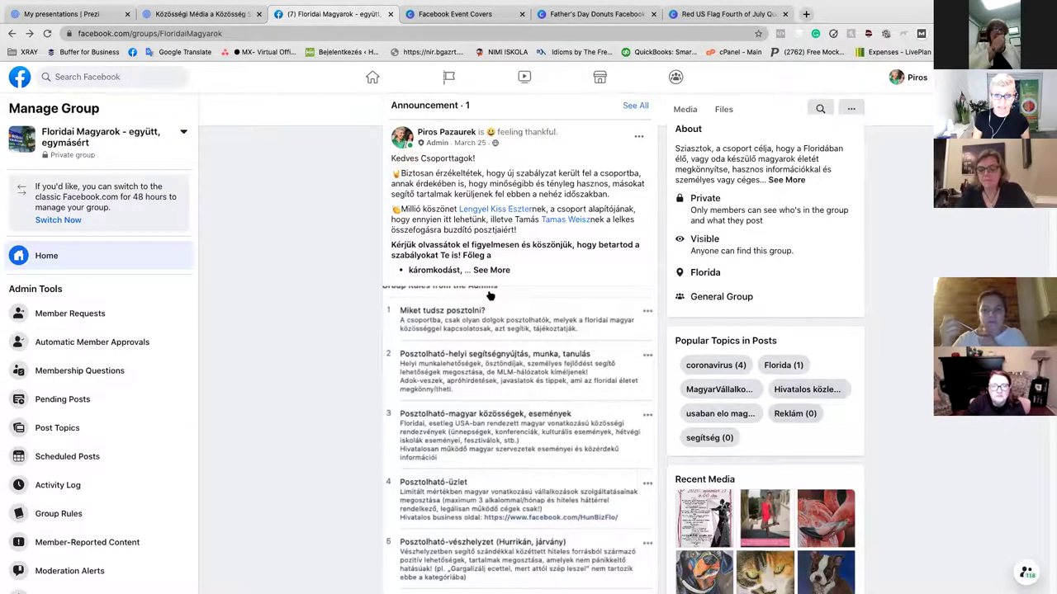
# Browse the Floridai Magyarok group's recent discussion posts to examine what members share and how others respond.
pyautogui.scroll(-5, 510, 347)
pyautogui.scroll(-6, 468, 379)
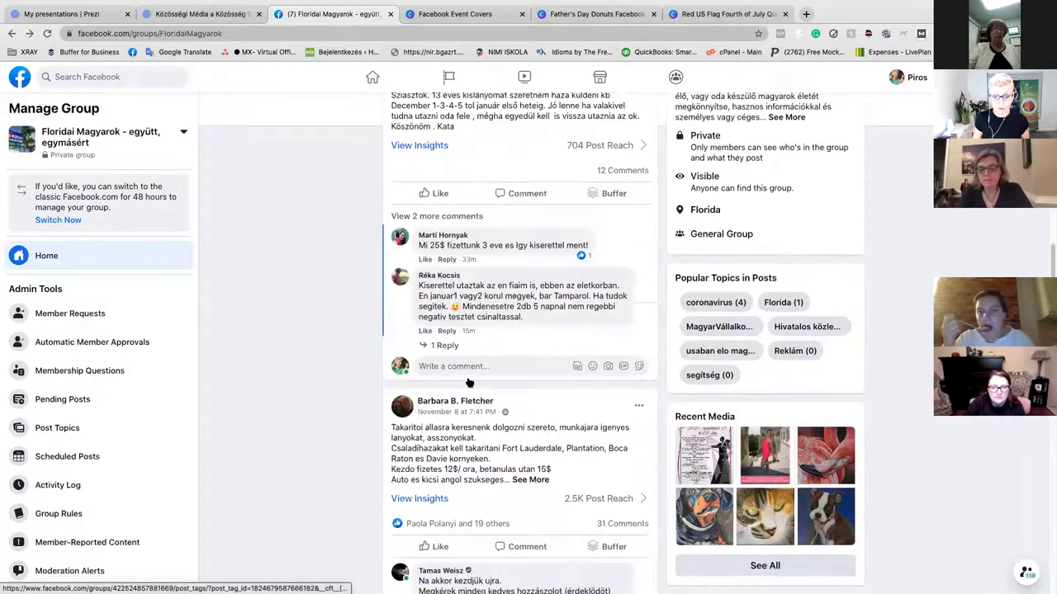
pyautogui.scroll(-3, 545, 409)
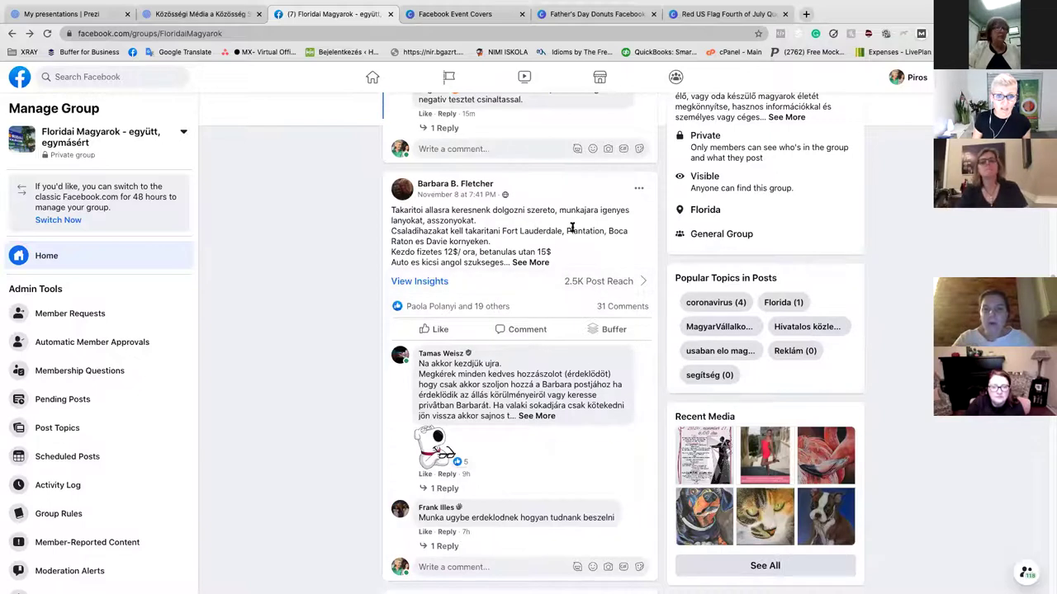
pyautogui.scroll(1, 791, 213)
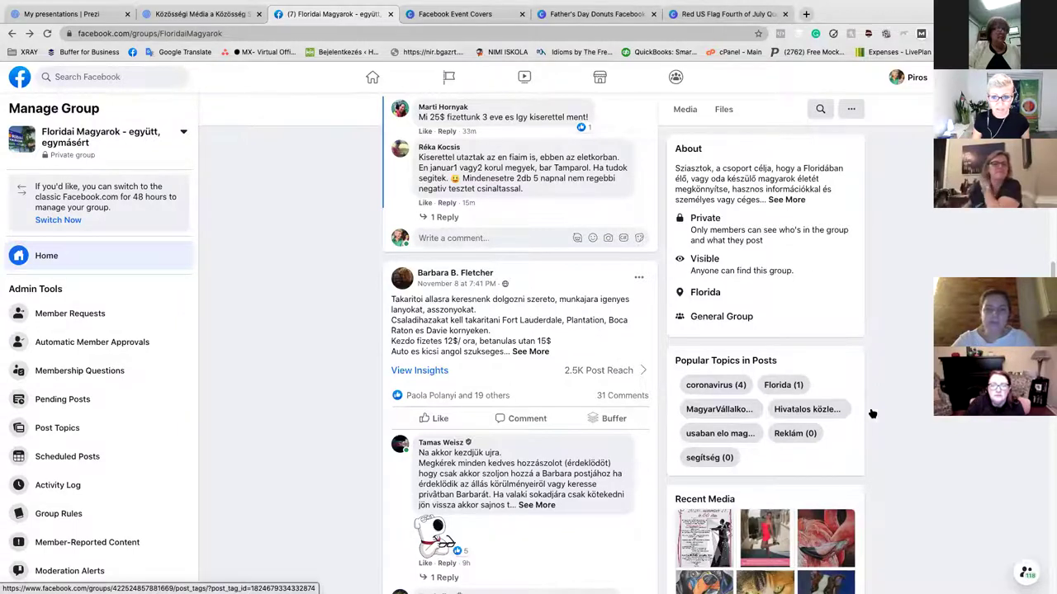
pyautogui.scroll(-6, 822, 452)
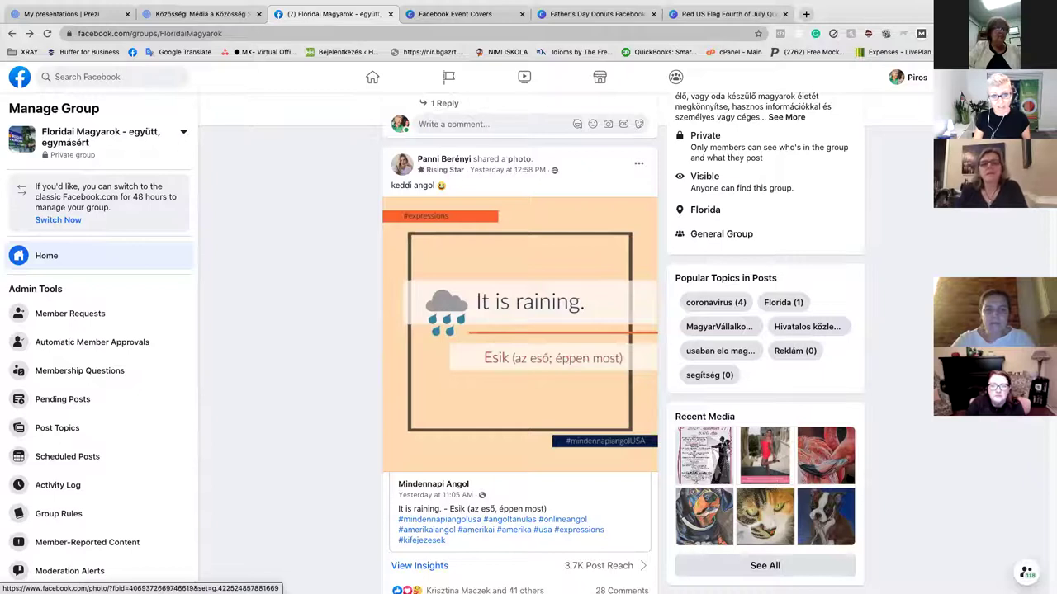
pyautogui.scroll(-5, 825, 454)
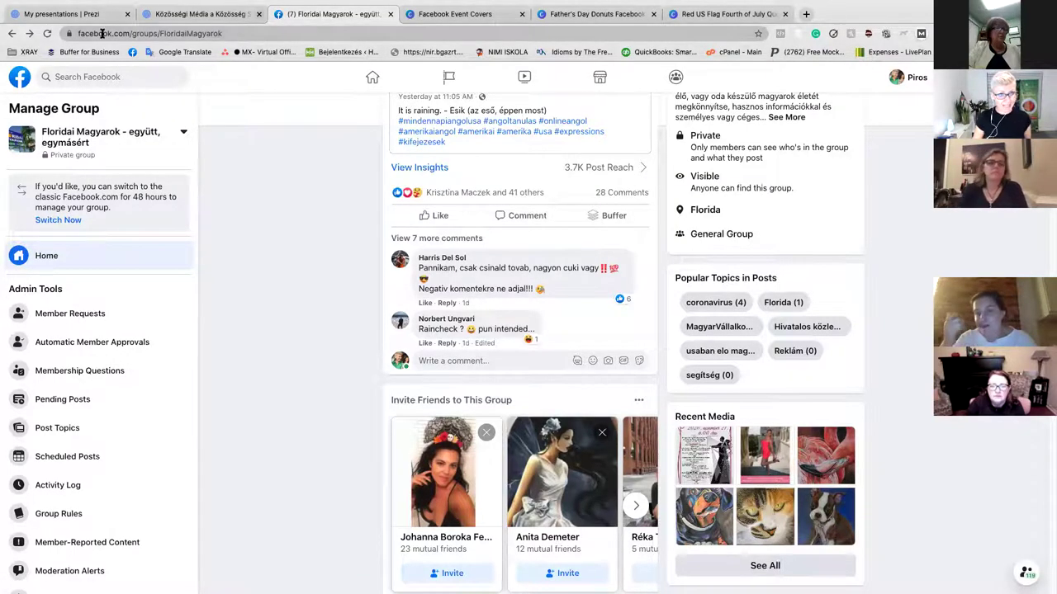
# Go back through the earlier search results and groups to the Hungarian Community in Margaret Island page.
pyautogui.click(10, 35)
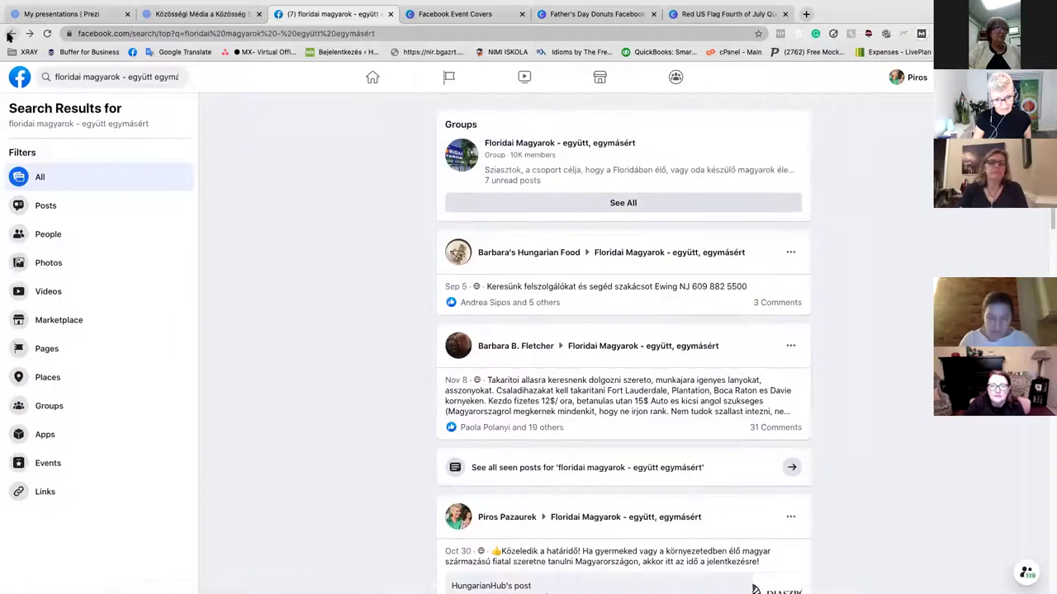
pyautogui.click(11, 35)
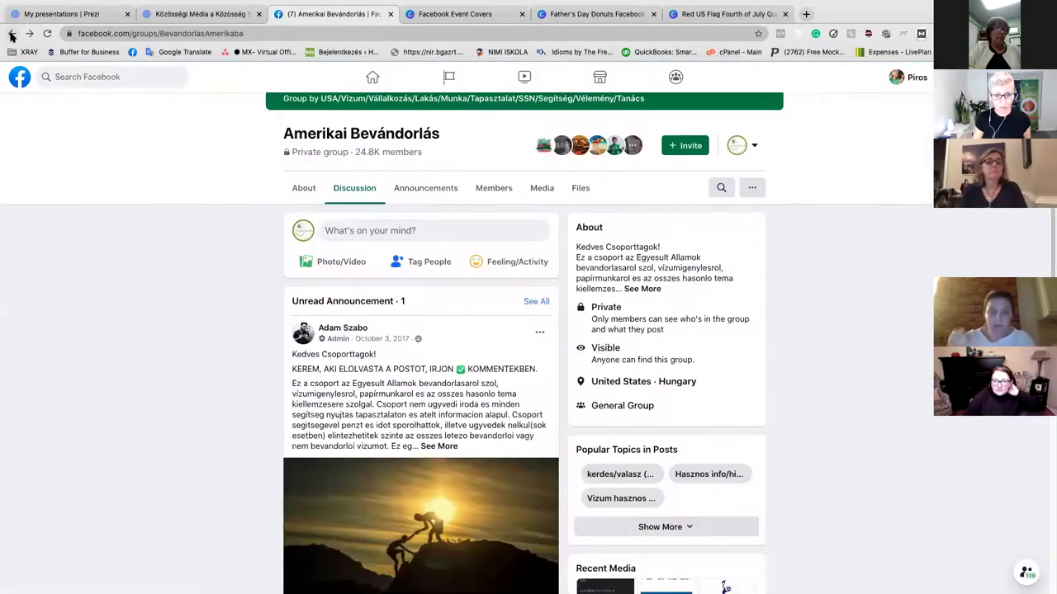
pyautogui.click(11, 35)
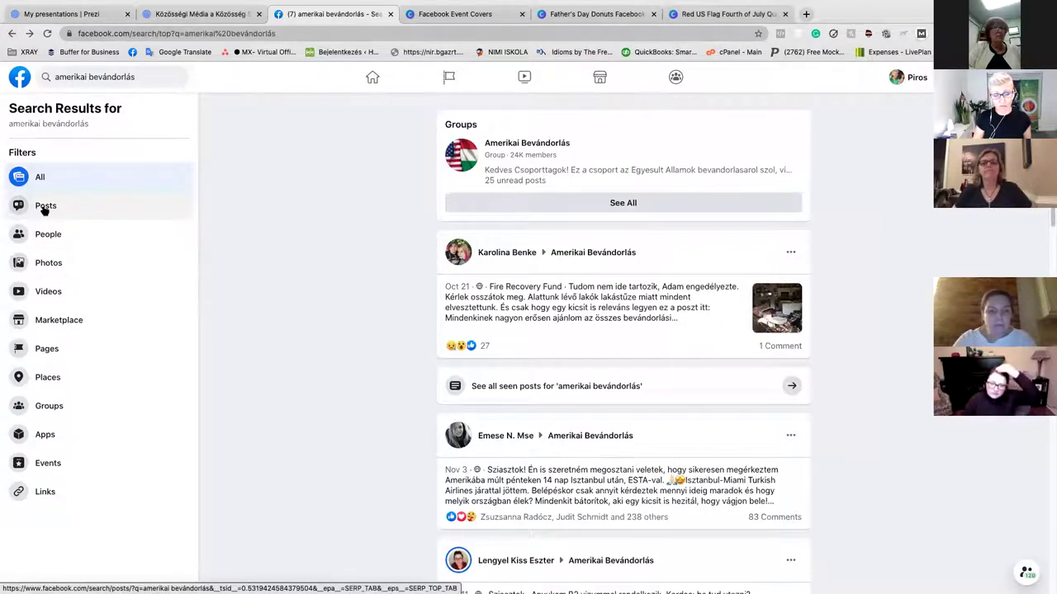
pyautogui.click(11, 34)
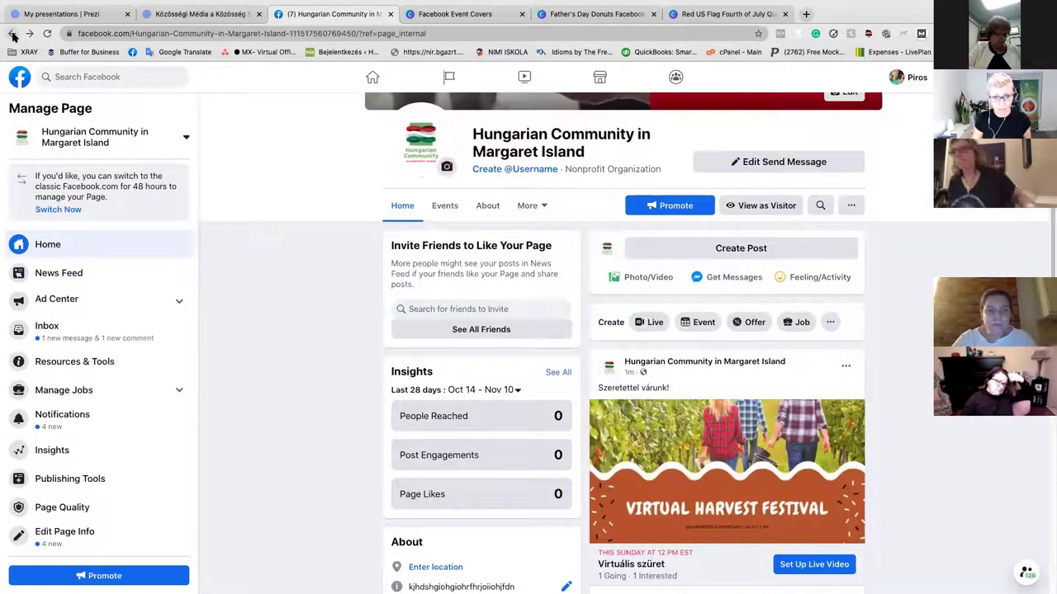
pyautogui.scroll(-1, 132, 419)
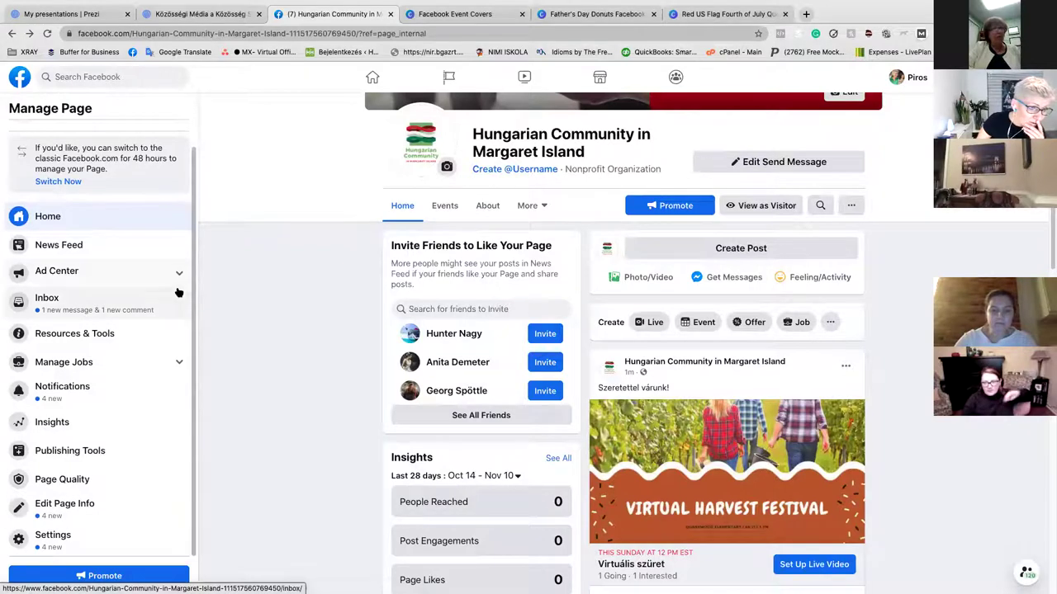
# View the page's Community section and check which other actions are offered for the page.
pyautogui.click(544, 208)
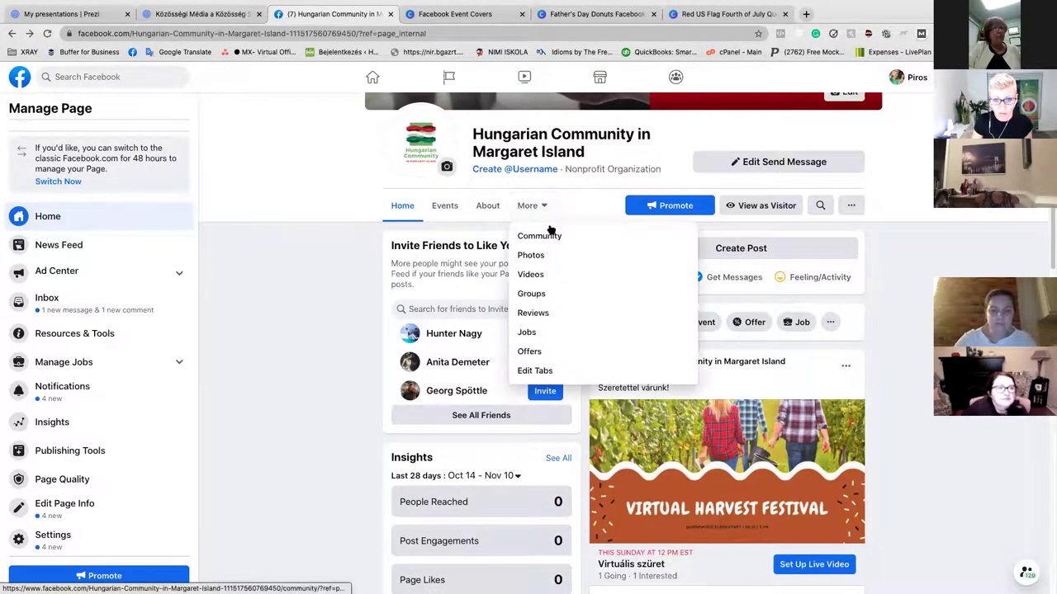
pyautogui.click(551, 236)
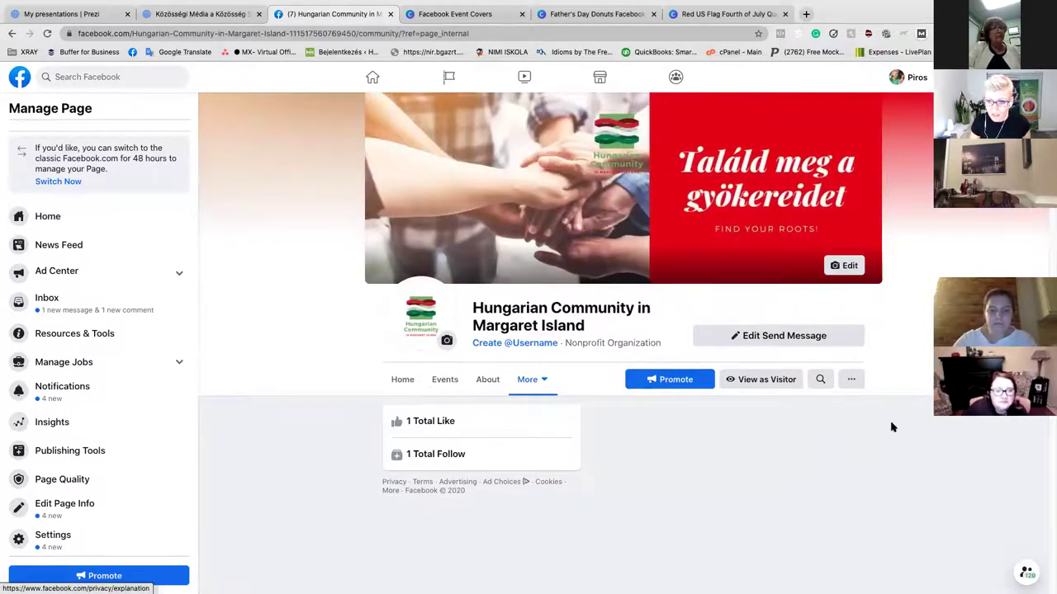
pyautogui.click(847, 385)
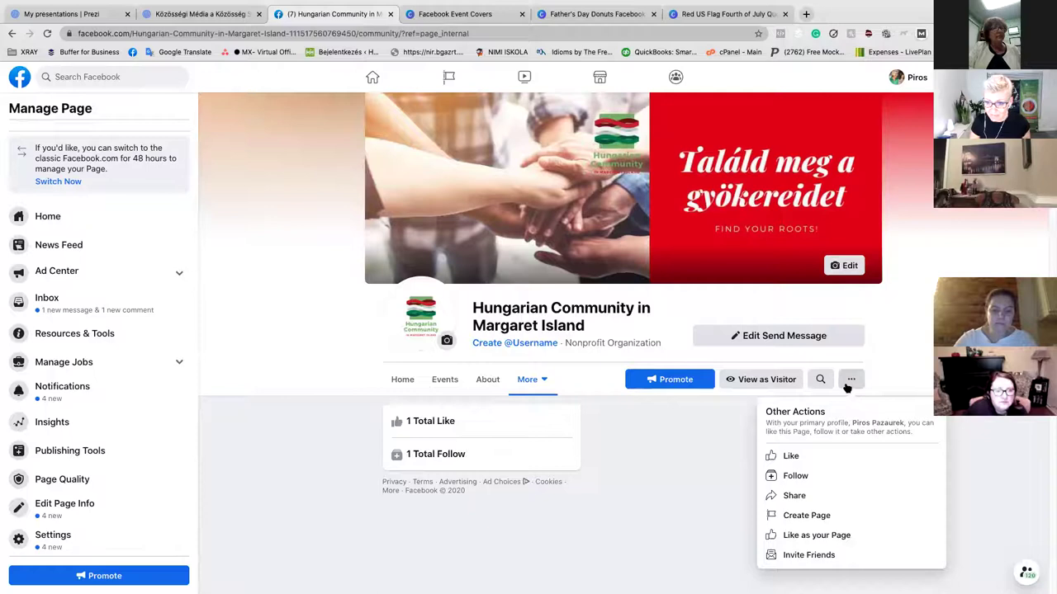
pyautogui.click(707, 498)
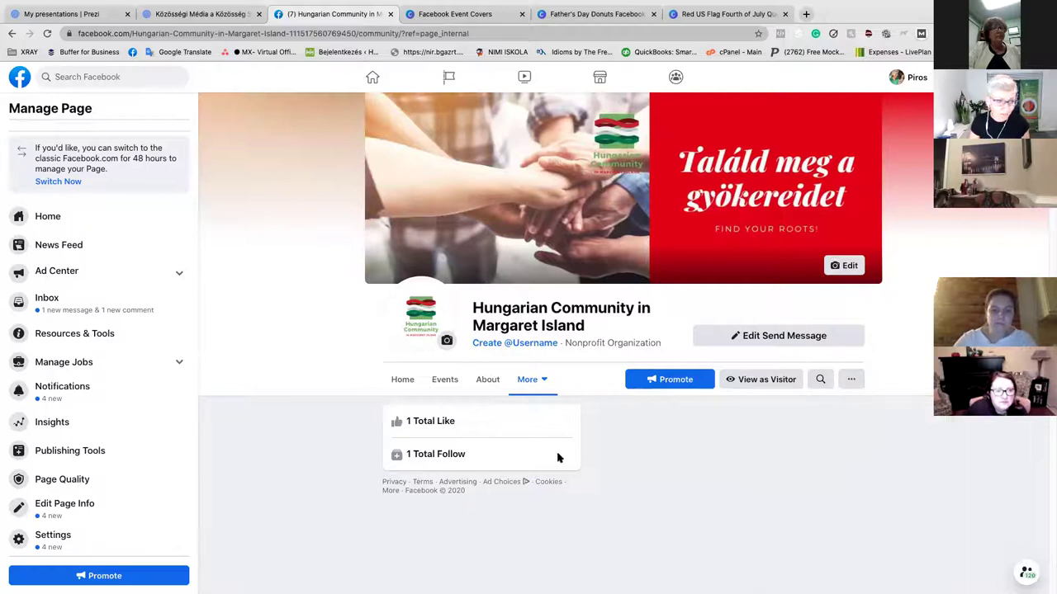
# Look at the page's job management area and its options, and return to the page's home view.
pyautogui.click(181, 365)
pyautogui.scroll(-1, 153, 361)
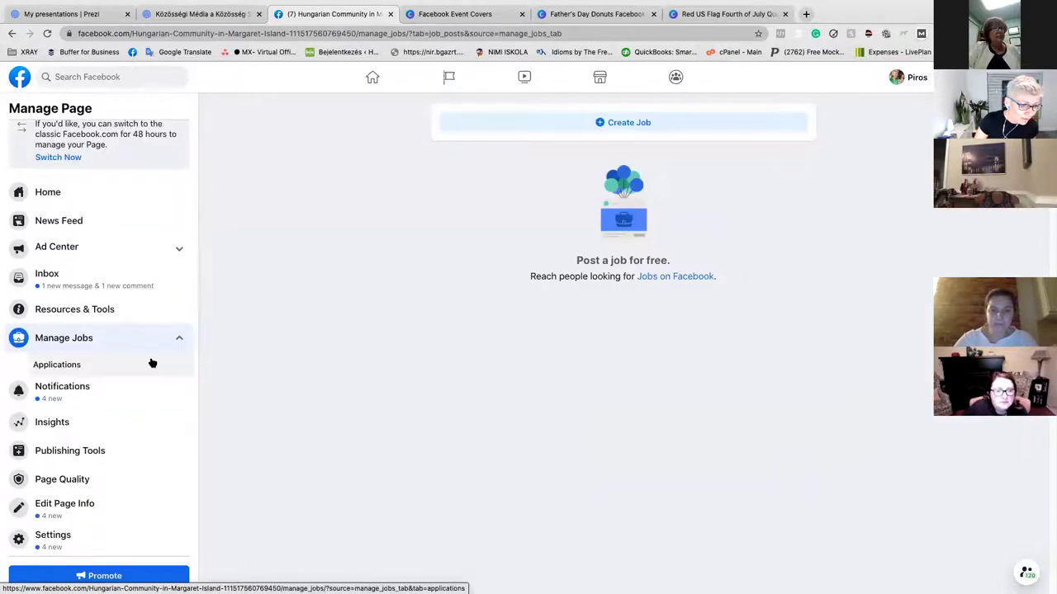
pyautogui.scroll(1, 164, 374)
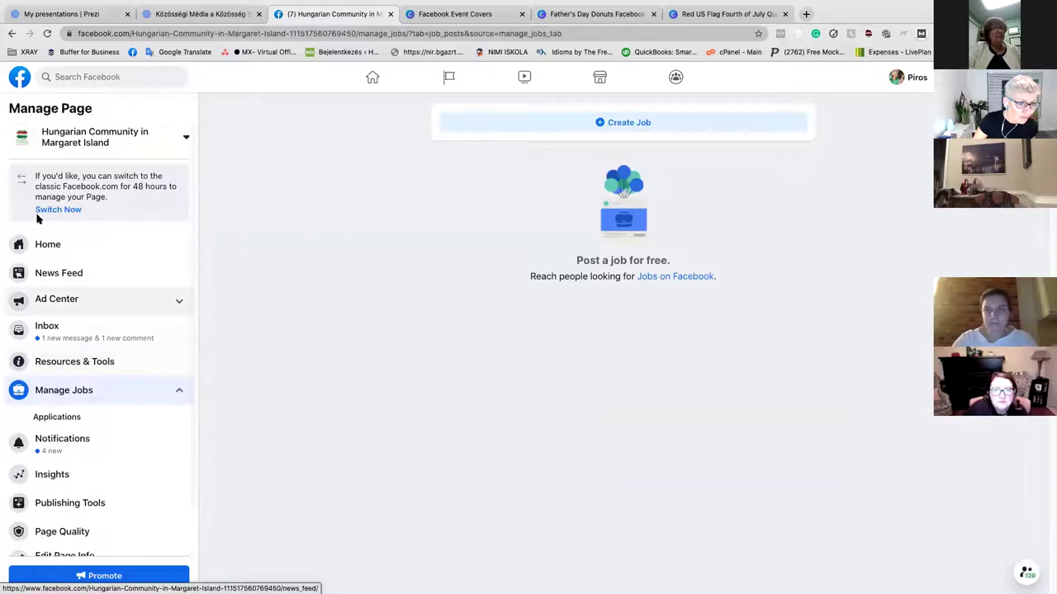
pyautogui.click(66, 250)
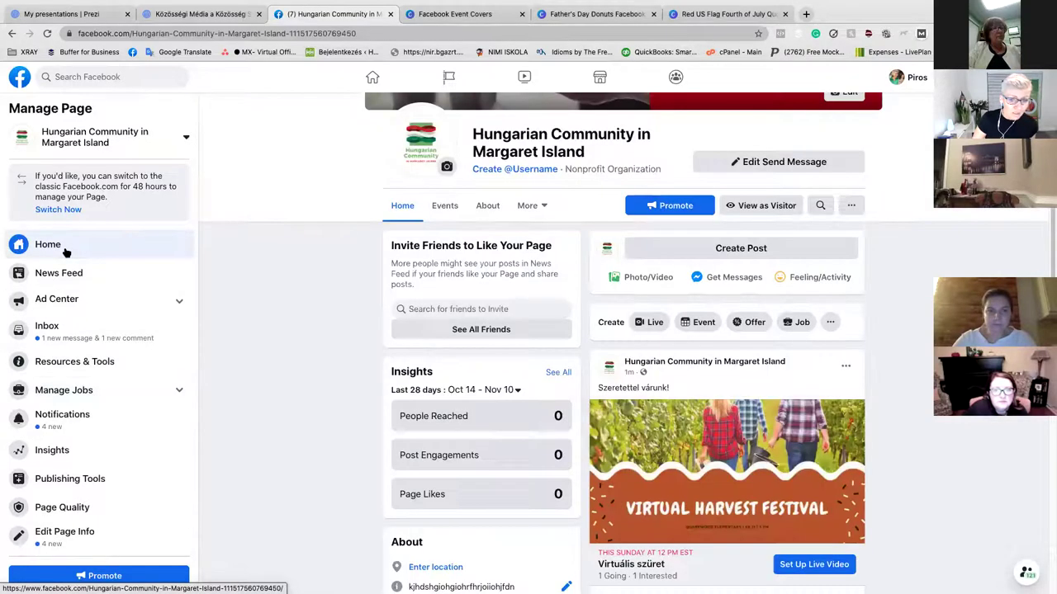
# Check the page's Community and About sections and review the other page actions from there.
pyautogui.click(538, 209)
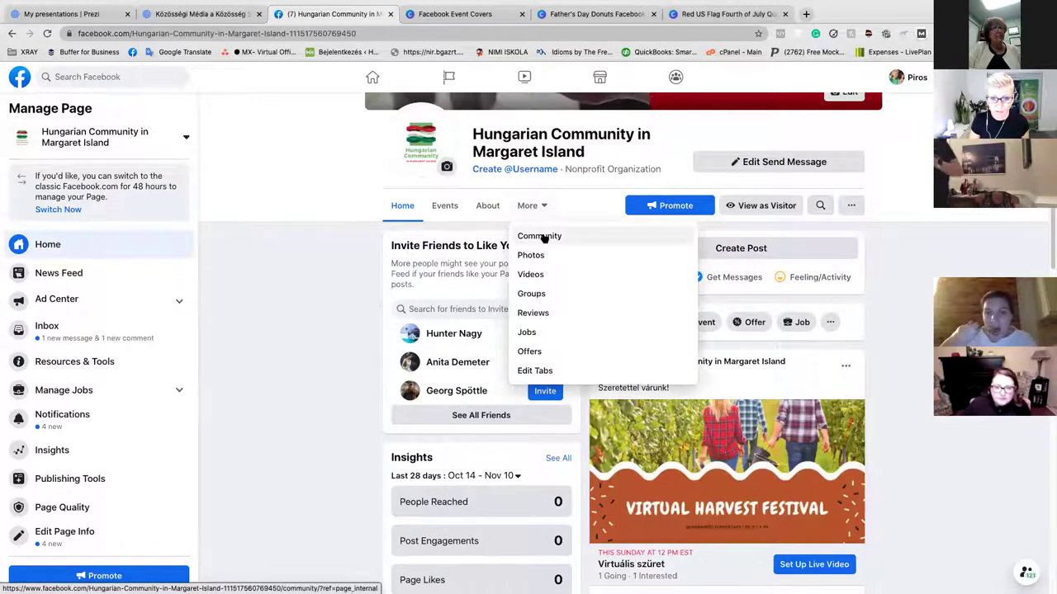
pyautogui.click(543, 237)
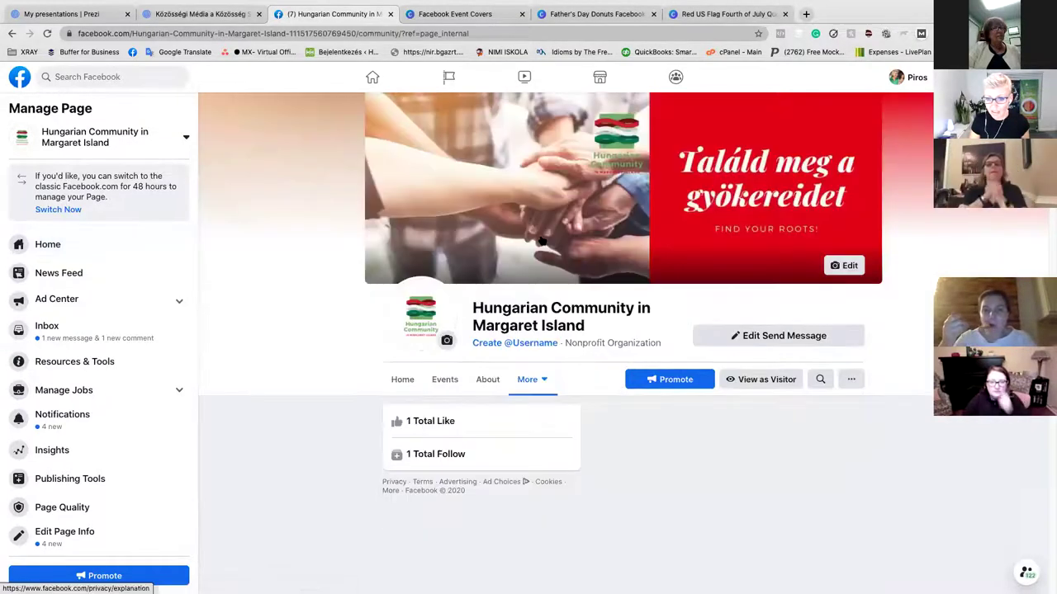
pyautogui.click(491, 383)
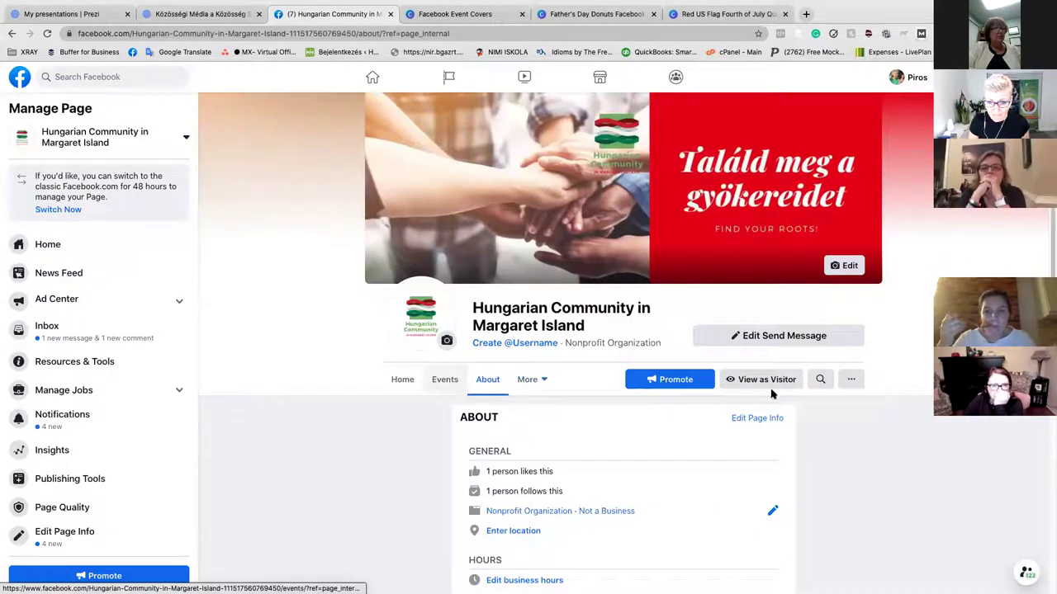
pyautogui.click(850, 380)
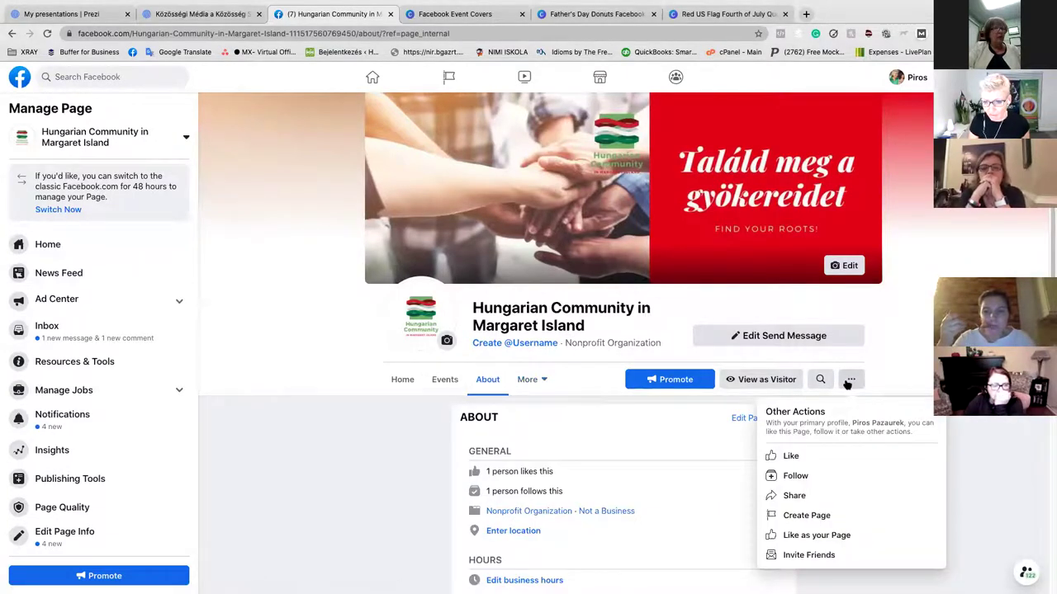
pyautogui.click(344, 460)
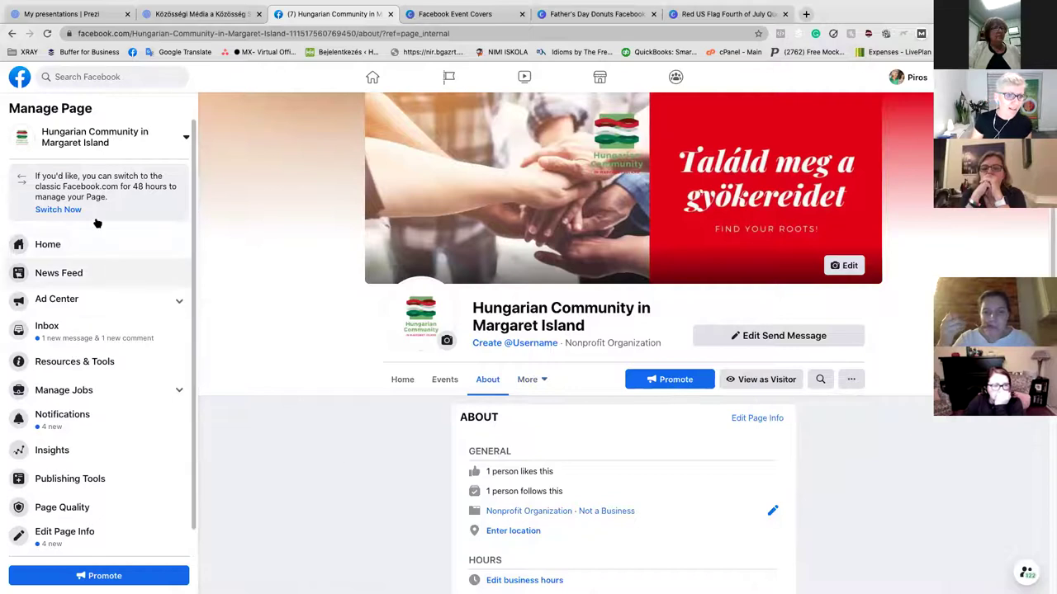
# Switch to managing the HungarianHub page and look over its management options, insights and posts.
pyautogui.click(164, 145)
pyautogui.scroll(-3, 104, 250)
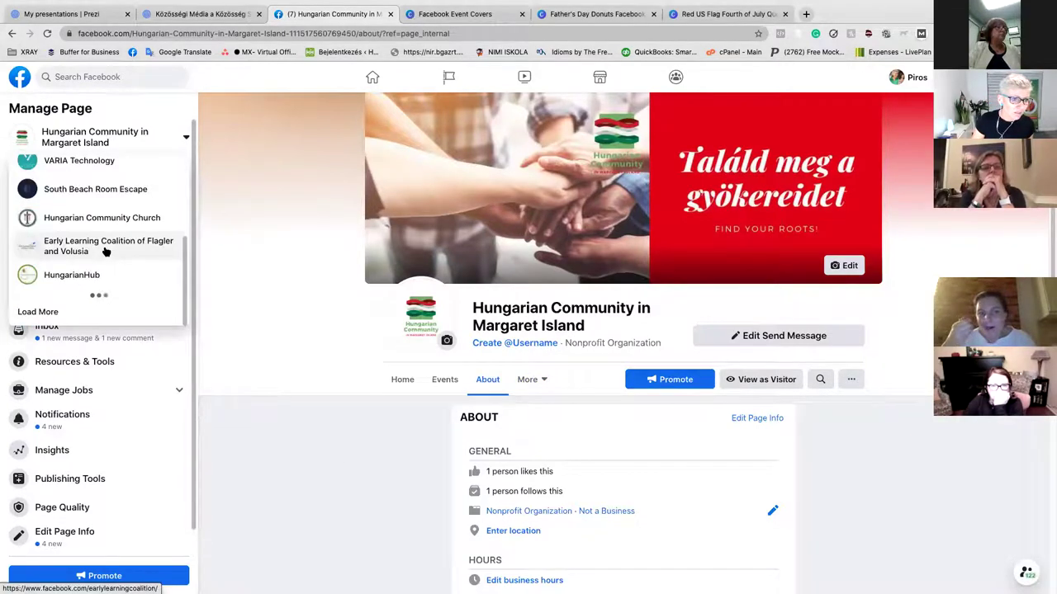
pyautogui.click(83, 278)
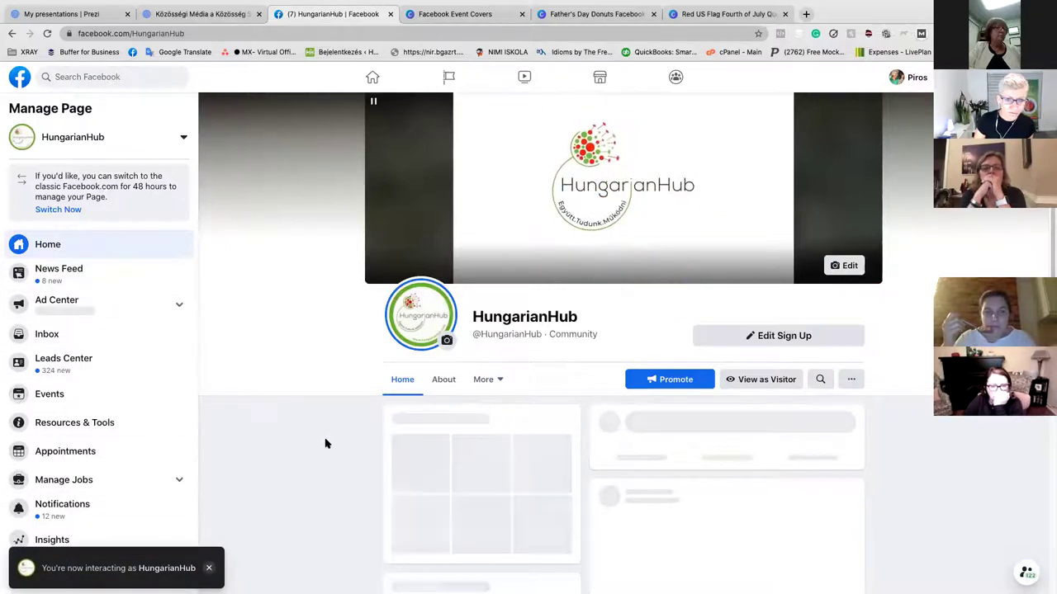
pyautogui.scroll(-4, 325, 443)
pyautogui.scroll(-2, 130, 434)
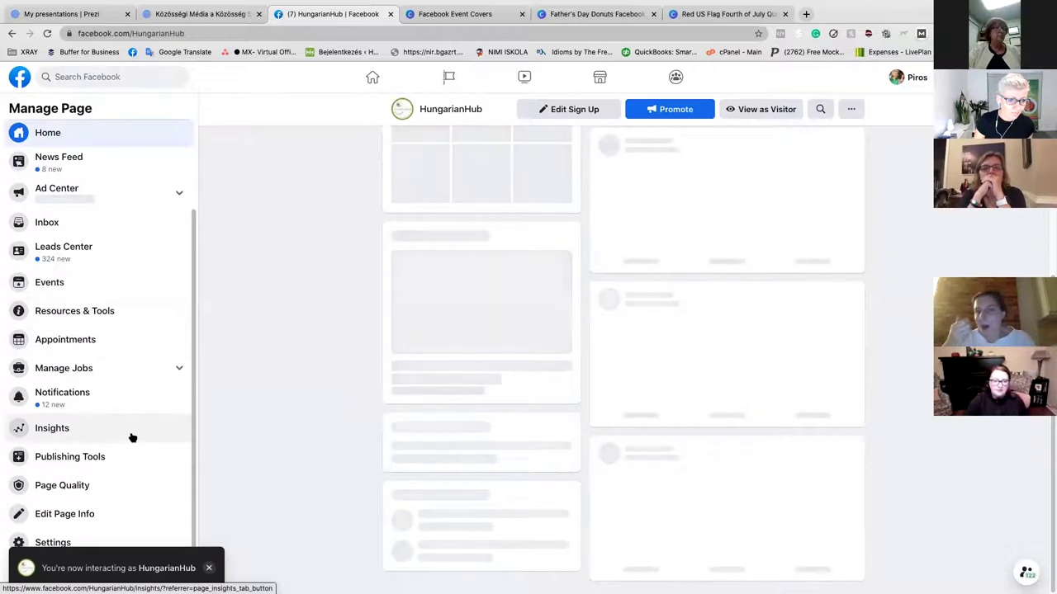
pyautogui.scroll(3, 130, 436)
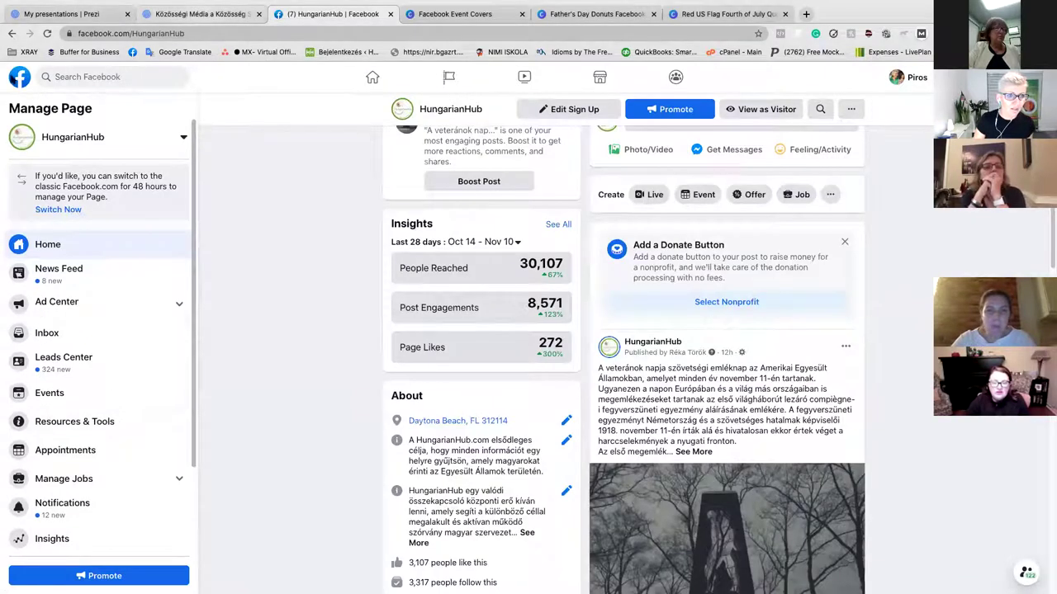
# Return to the Hungarian Community in Margaret Island page and start creating a group linked to it.
pyautogui.click(10, 33)
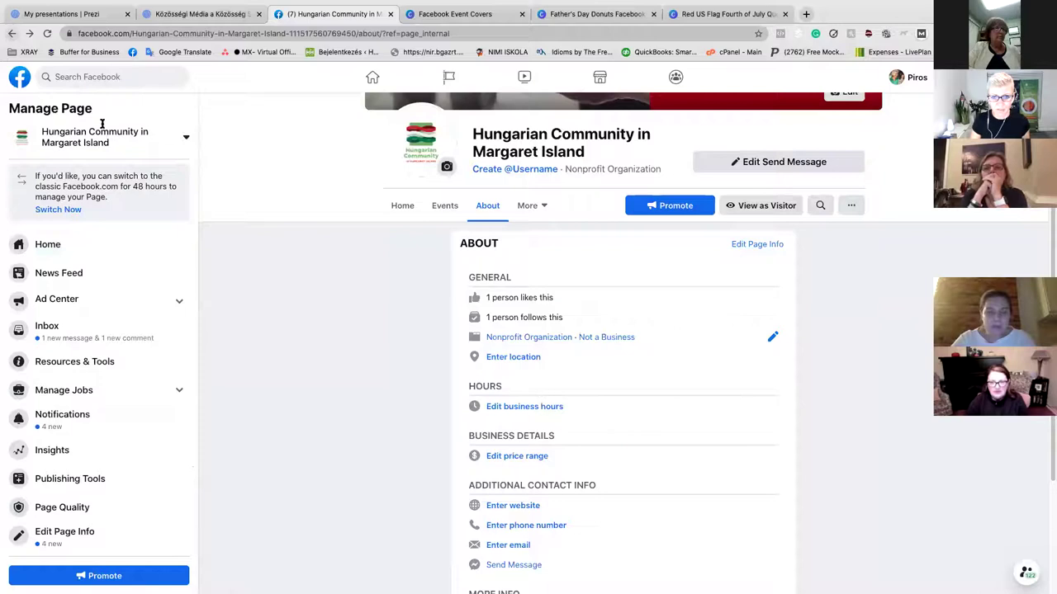
pyautogui.click(538, 207)
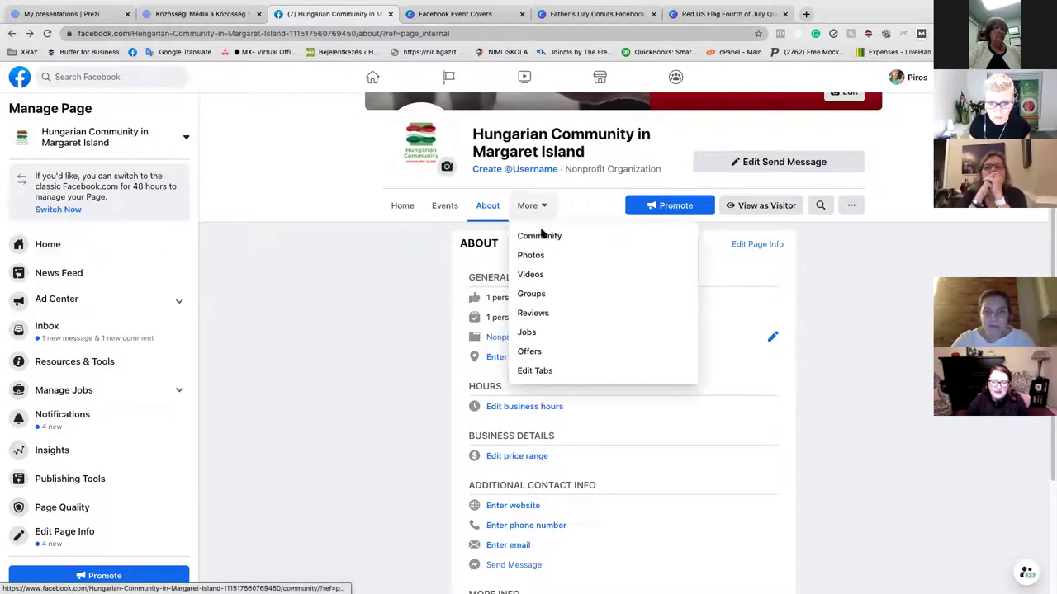
pyautogui.click(559, 295)
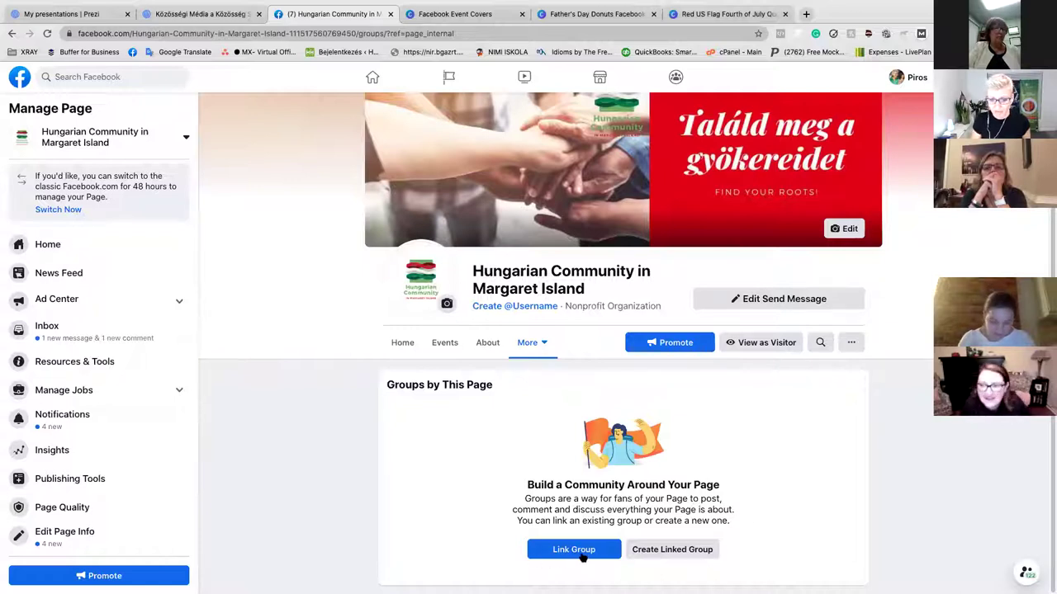
pyautogui.click(665, 557)
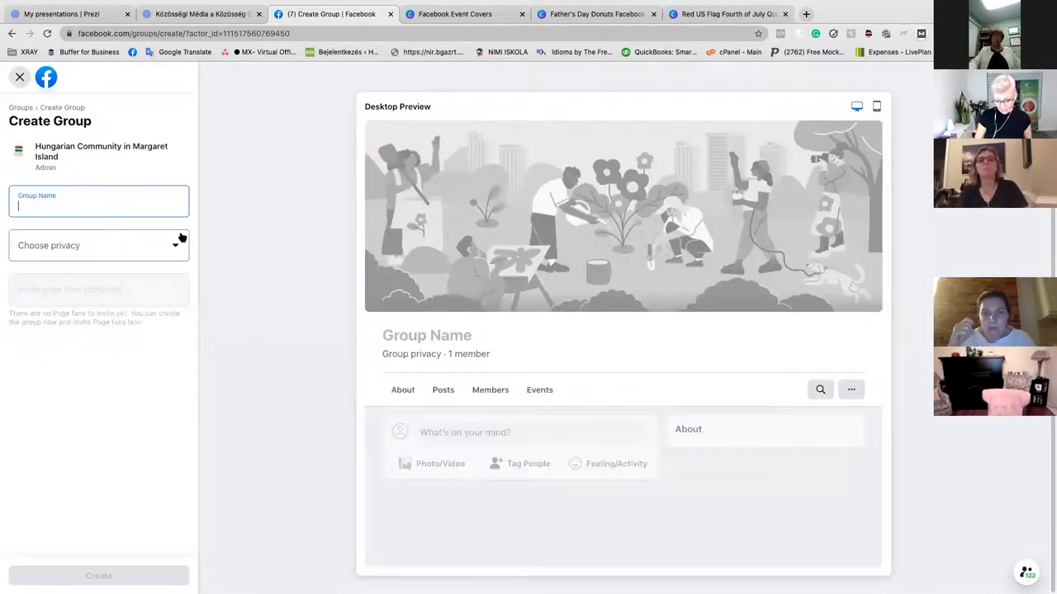
# Name the group "Önkéntesek Margaret Island-on", set its privacy to Public and create it.
pyautogui.write('Önkéntese')
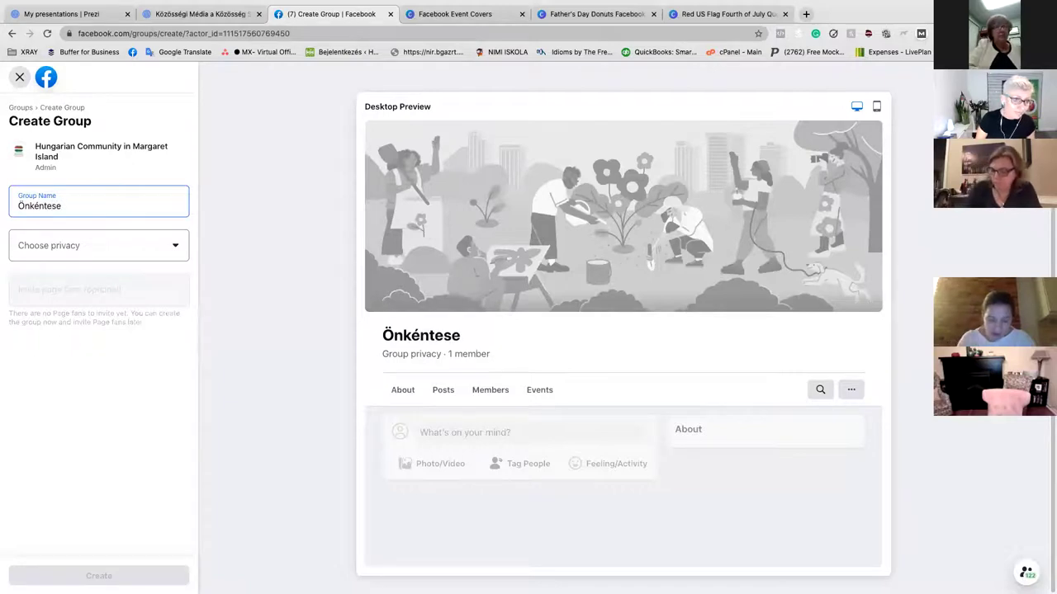
pyautogui.write('k Margaret Iskla')
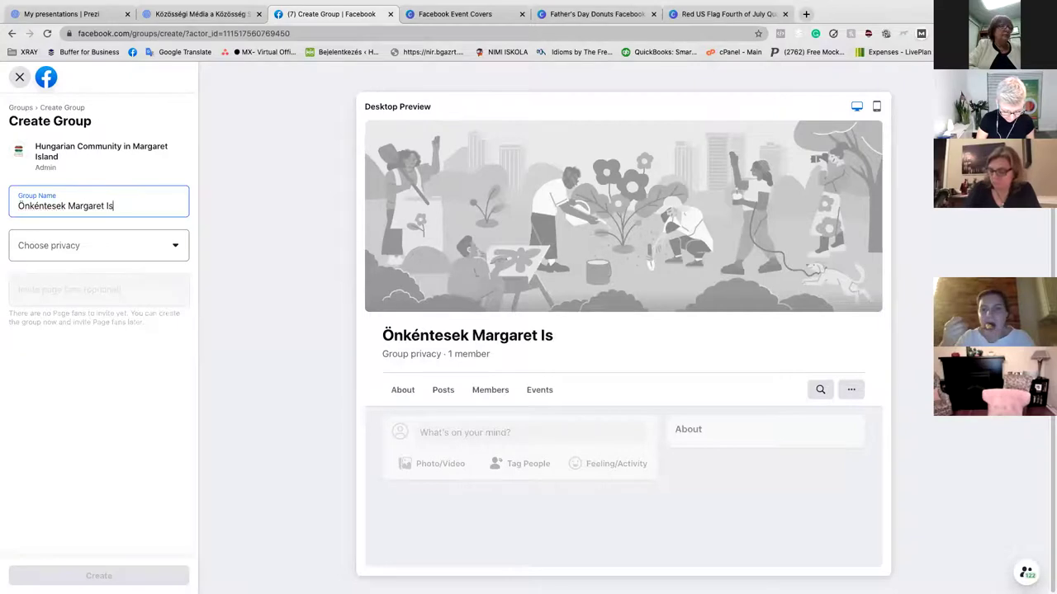
pyautogui.press('BackSpace')
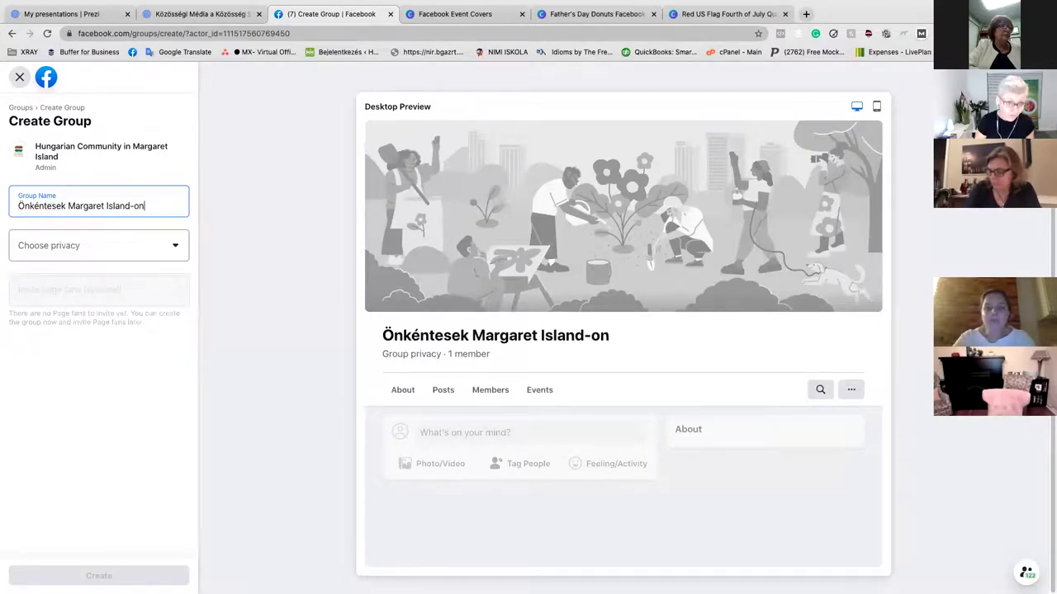
pyautogui.click(140, 242)
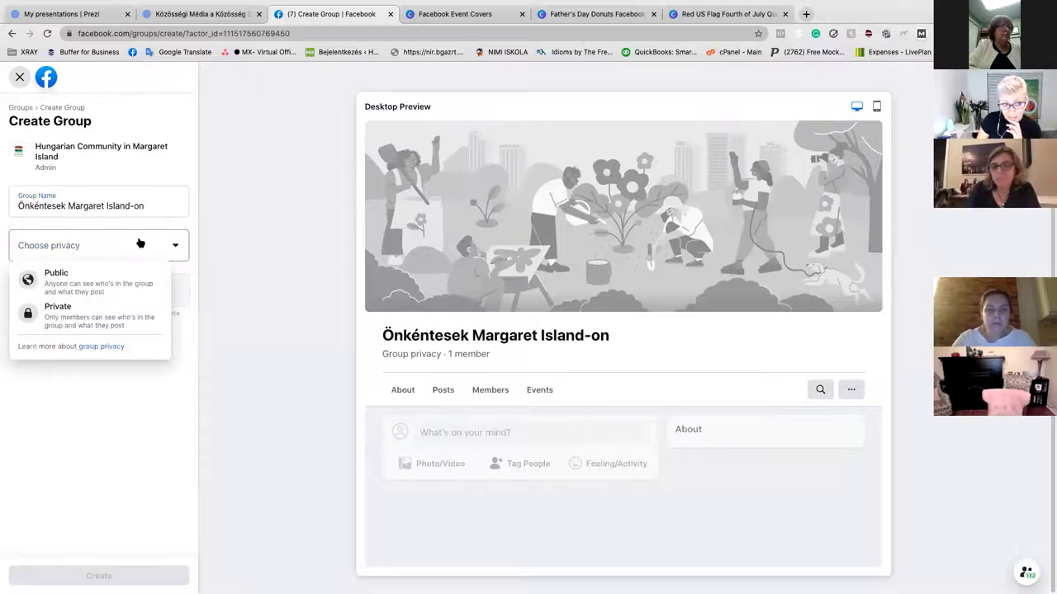
pyautogui.click(126, 279)
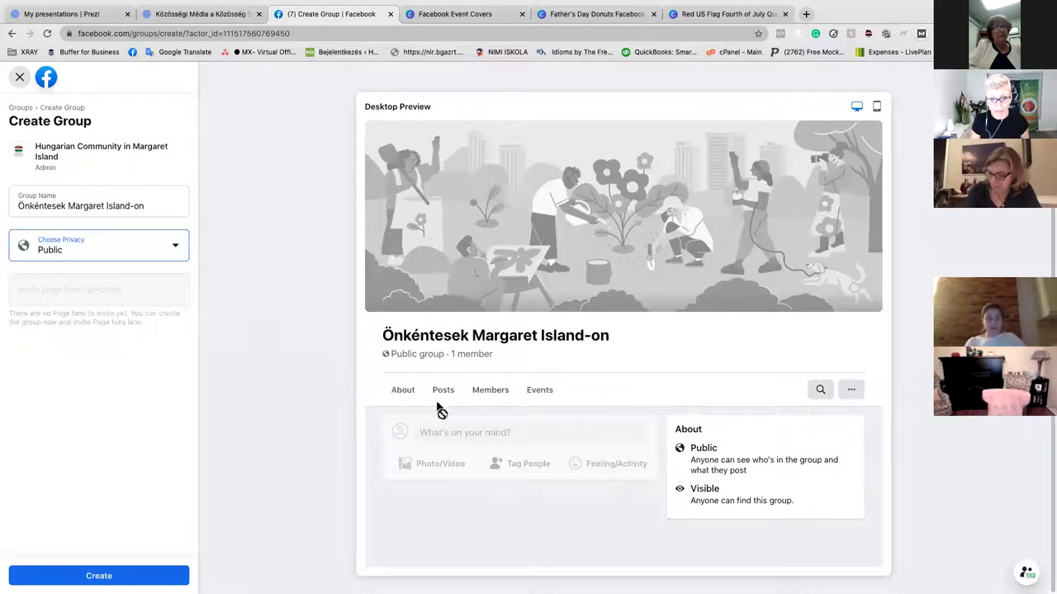
pyautogui.click(113, 577)
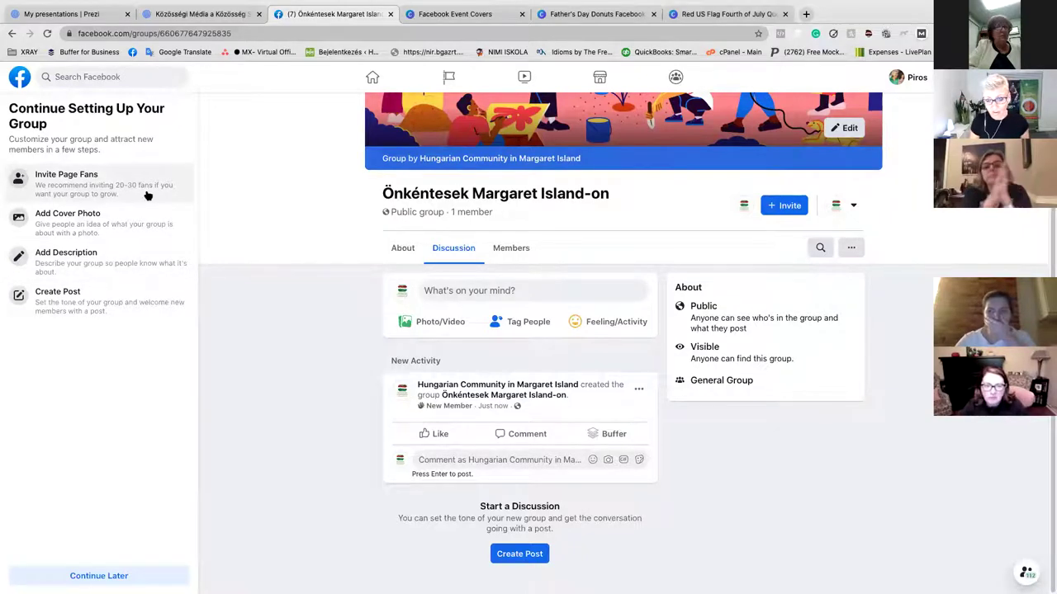
# Check the new group's additional actions, postpone the guided setup and look over the group's admin tools.
pyautogui.click(852, 247)
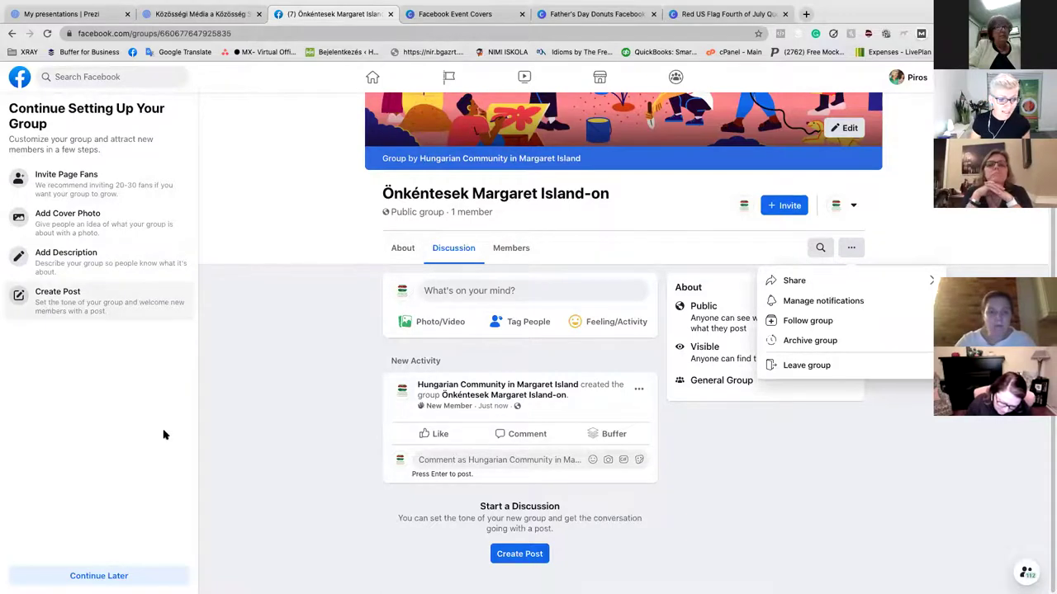
pyautogui.click(97, 578)
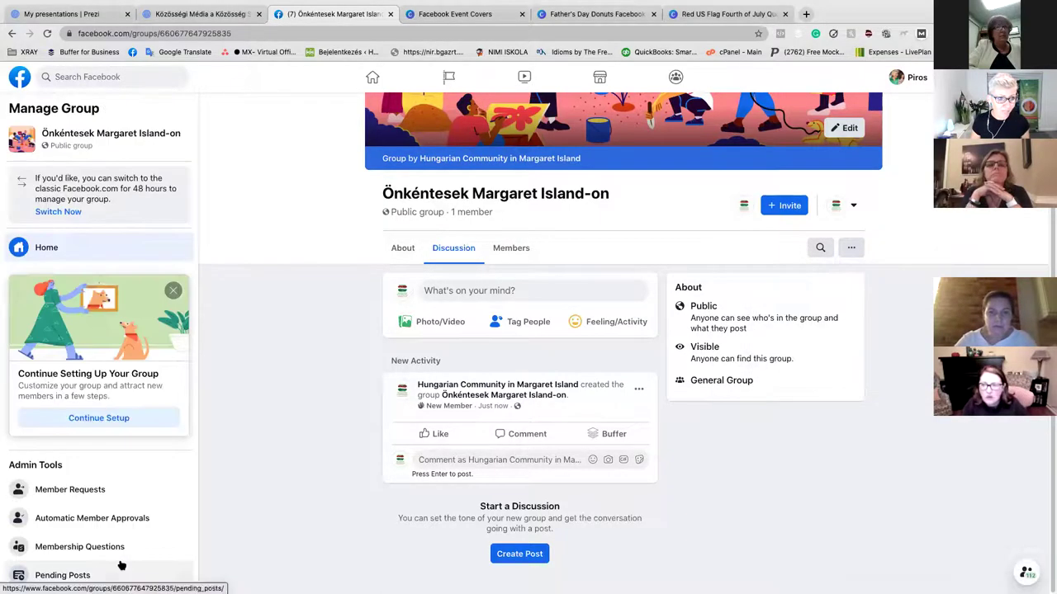
pyautogui.scroll(-3, 84, 479)
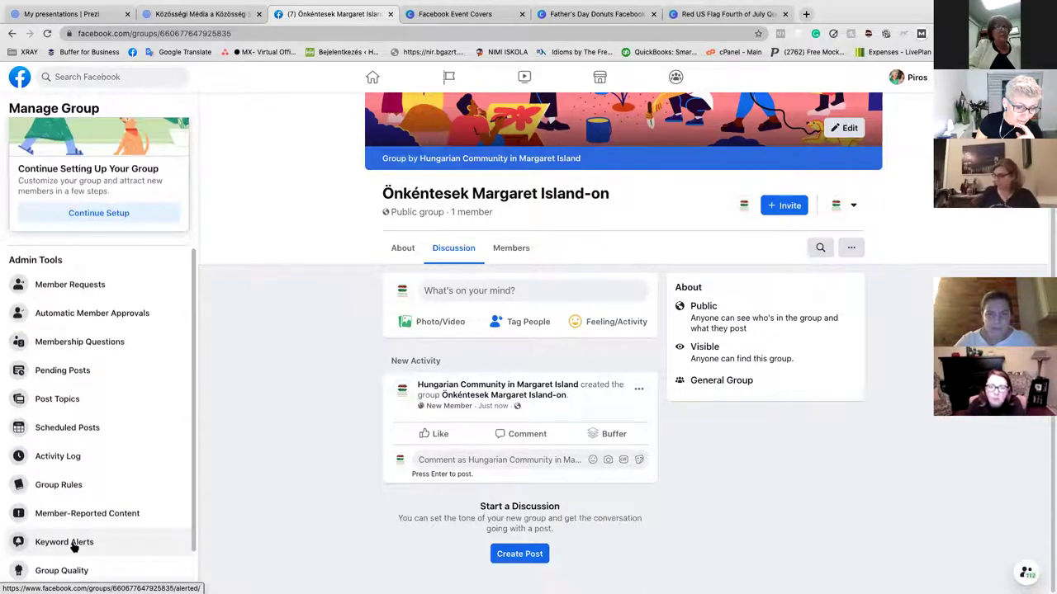
# Look through the member request filters, including the Facebook join date, and filter the requests by the location Daytona Beach, Florida.
pyautogui.click(68, 286)
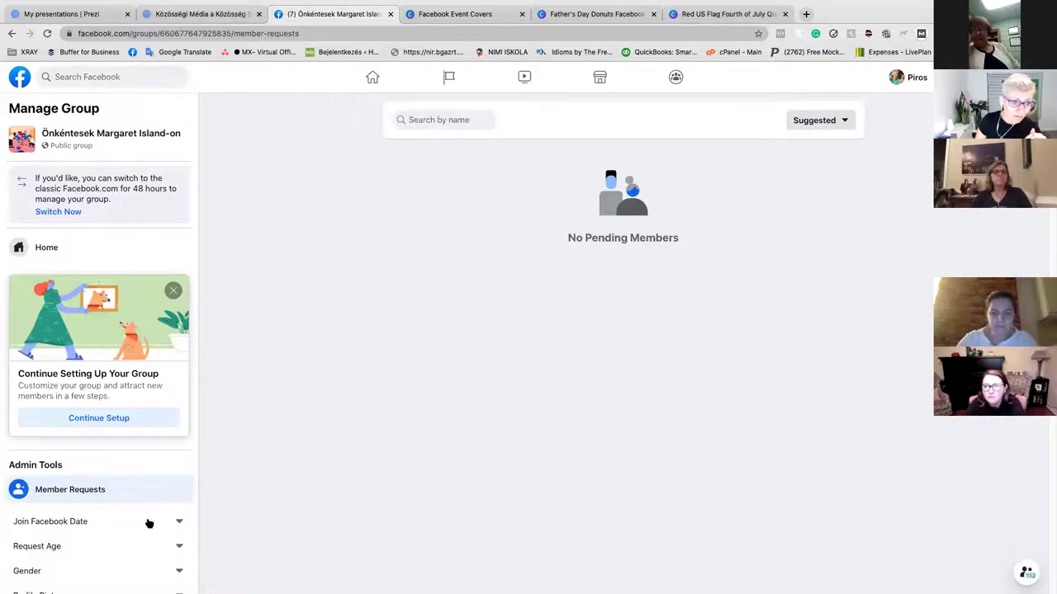
pyautogui.scroll(-5, 169, 512)
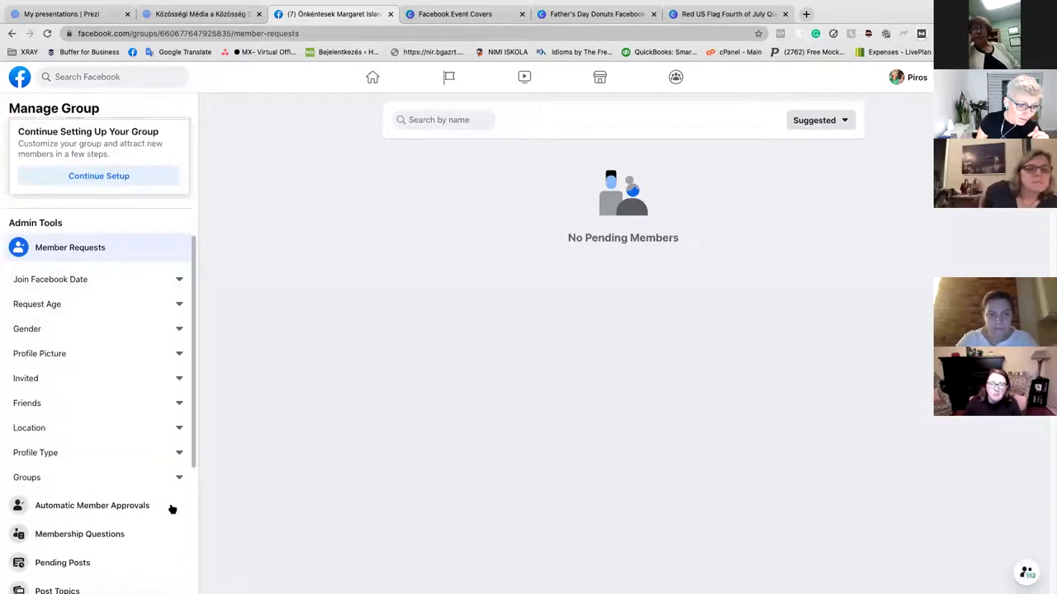
pyautogui.click(178, 281)
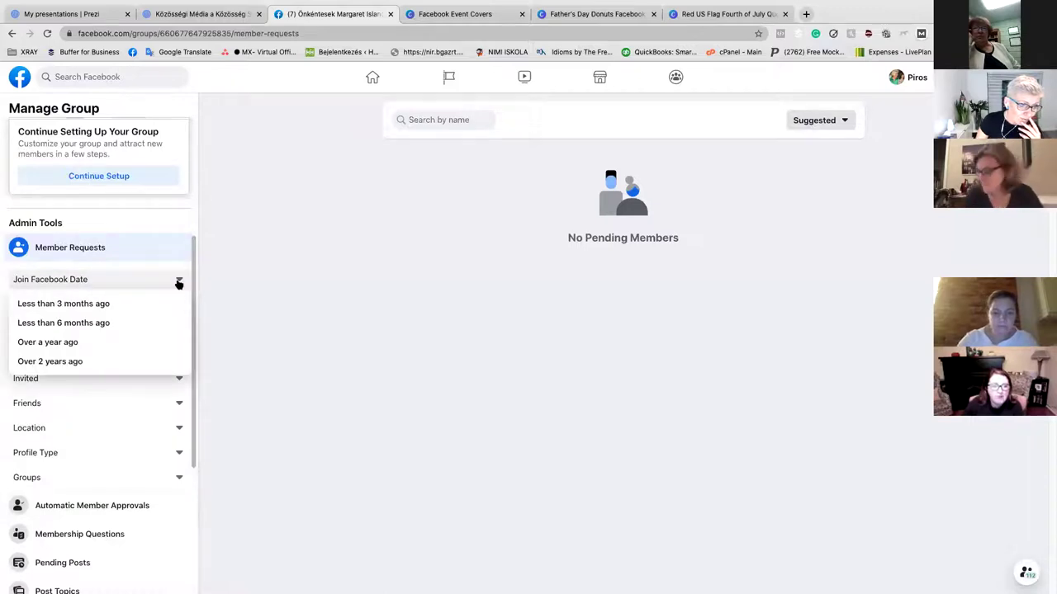
pyautogui.click(152, 277)
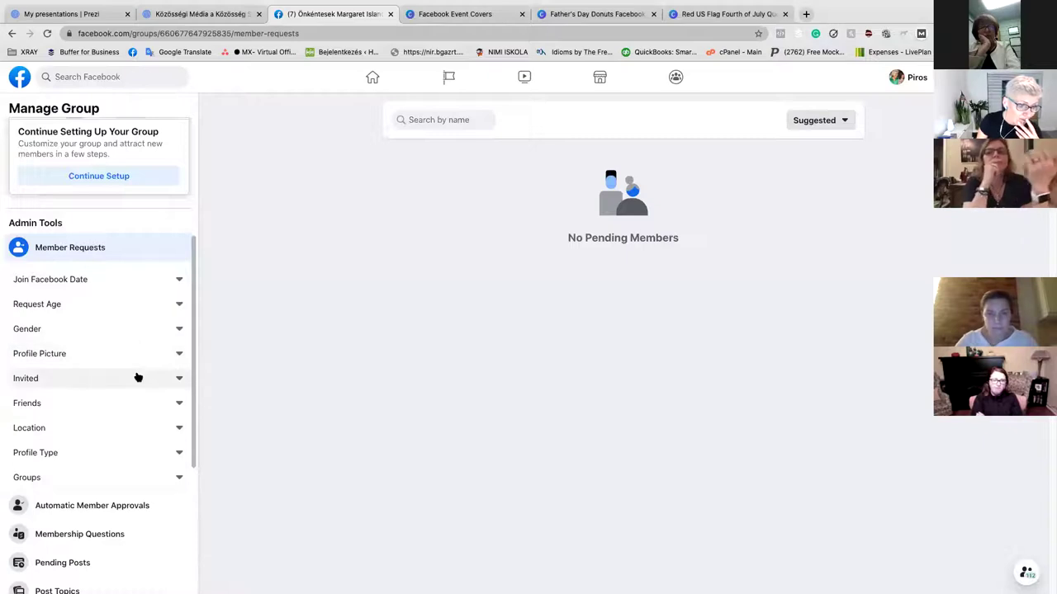
pyautogui.click(180, 430)
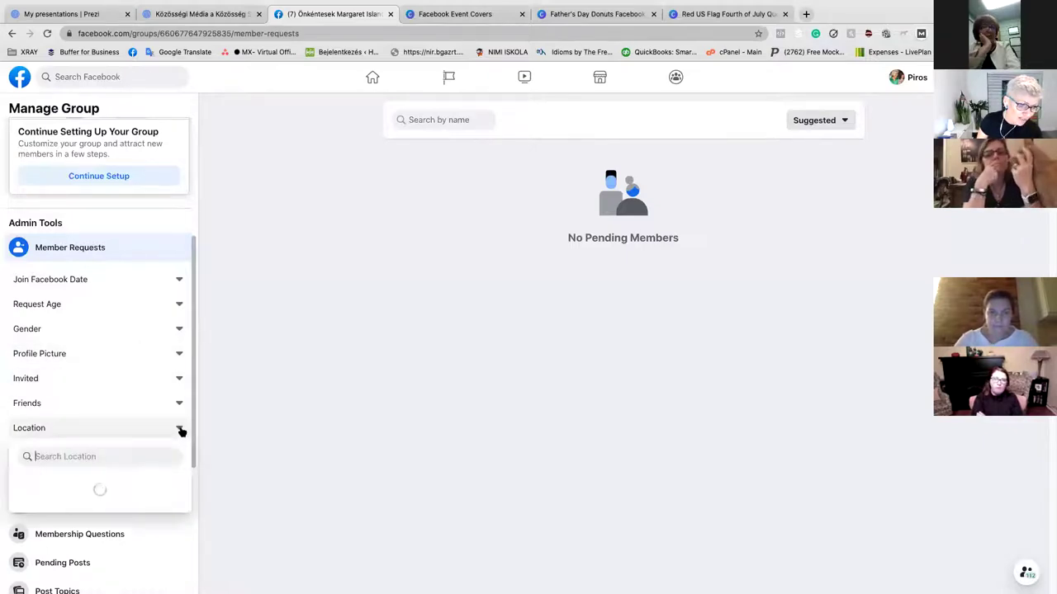
pyautogui.click(132, 503)
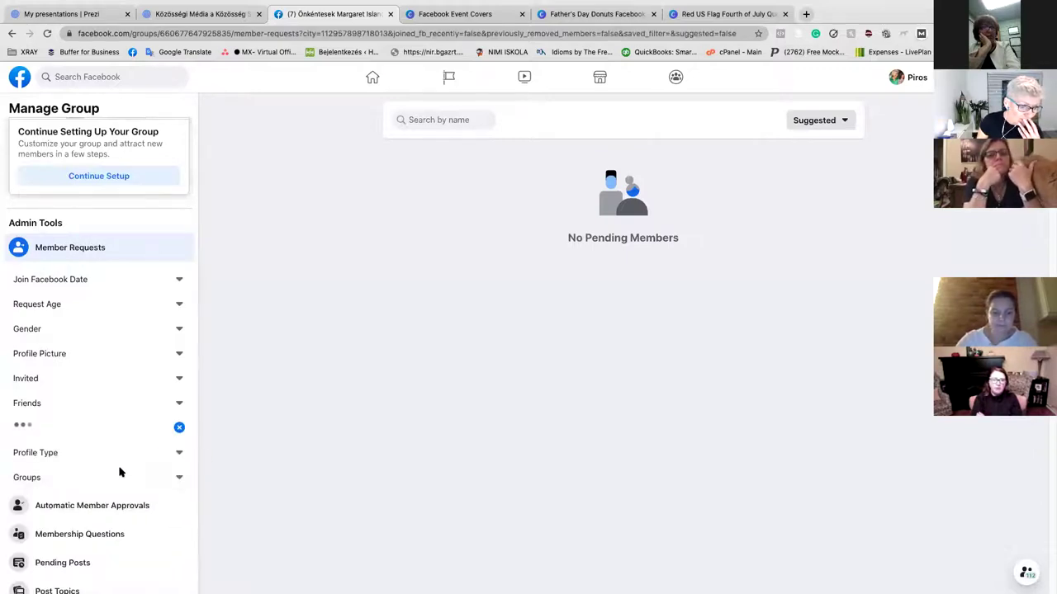
pyautogui.scroll(-1, 126, 473)
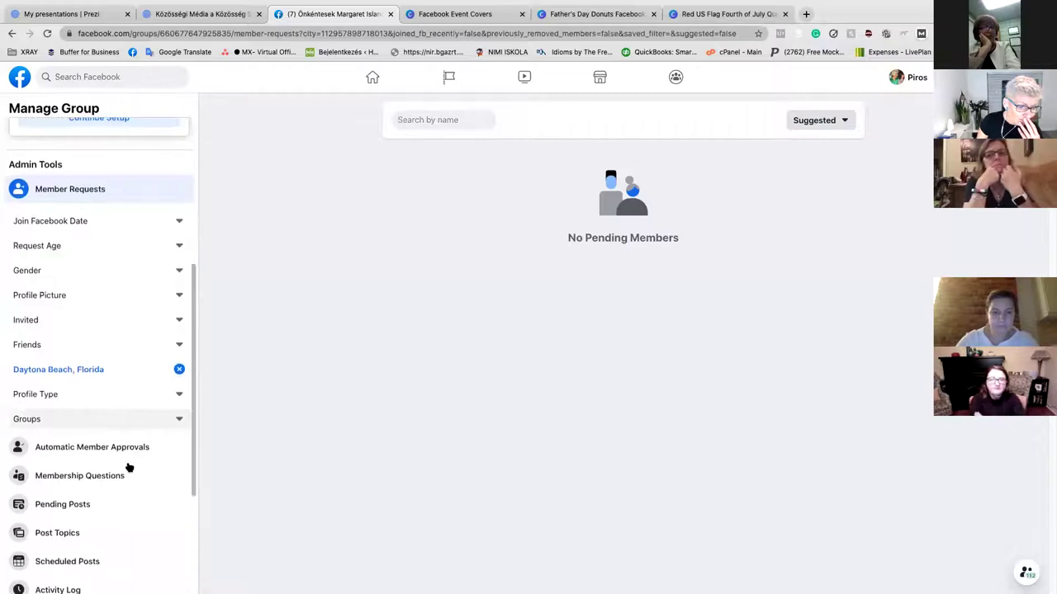
# Review the automatic member approval requirements without selecting any, and check the group rules section.
pyautogui.click(139, 454)
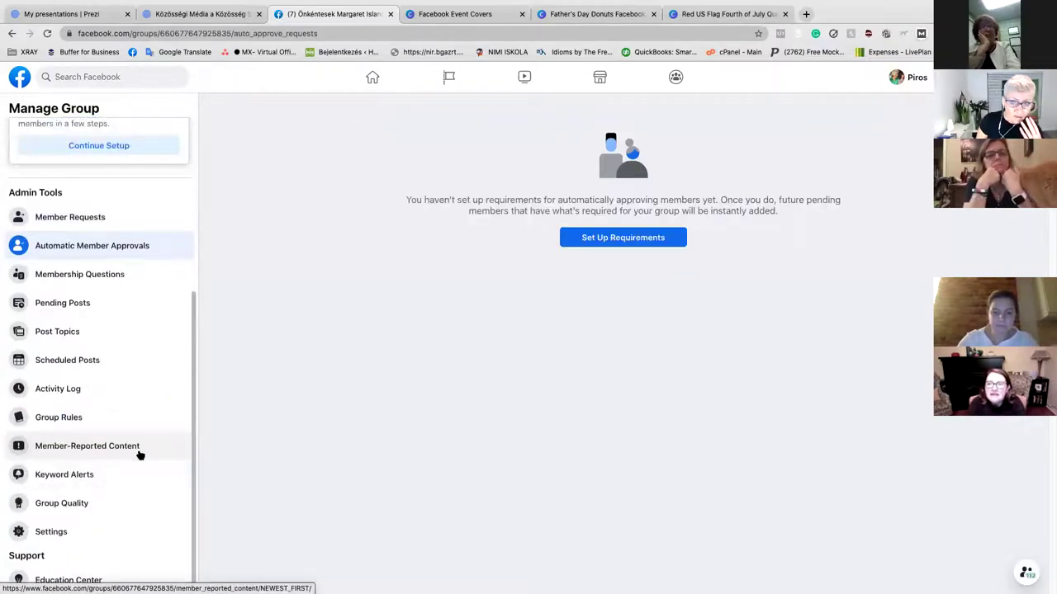
pyautogui.click(652, 240)
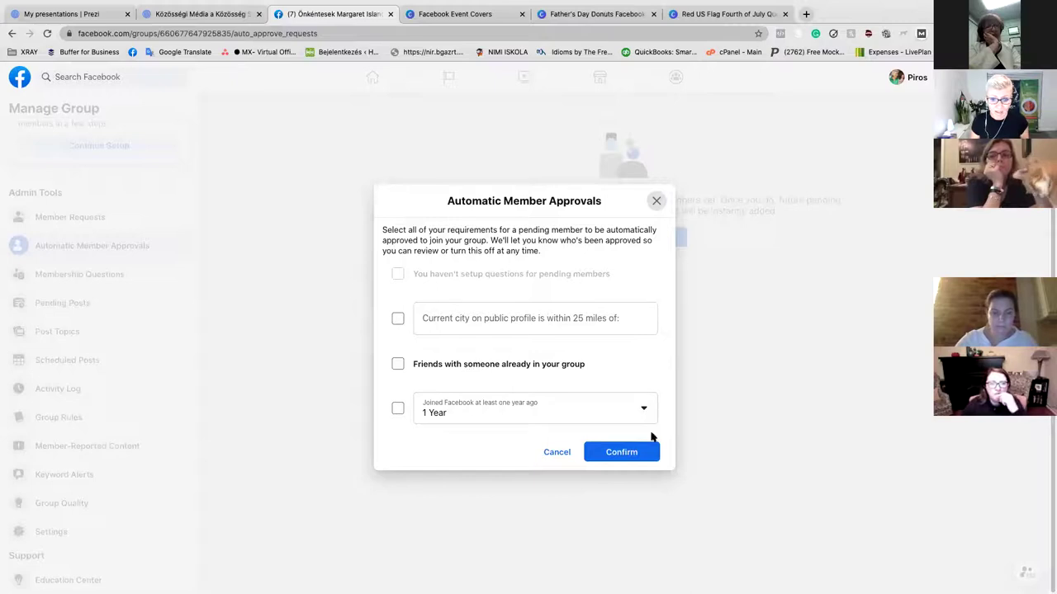
pyautogui.click(633, 453)
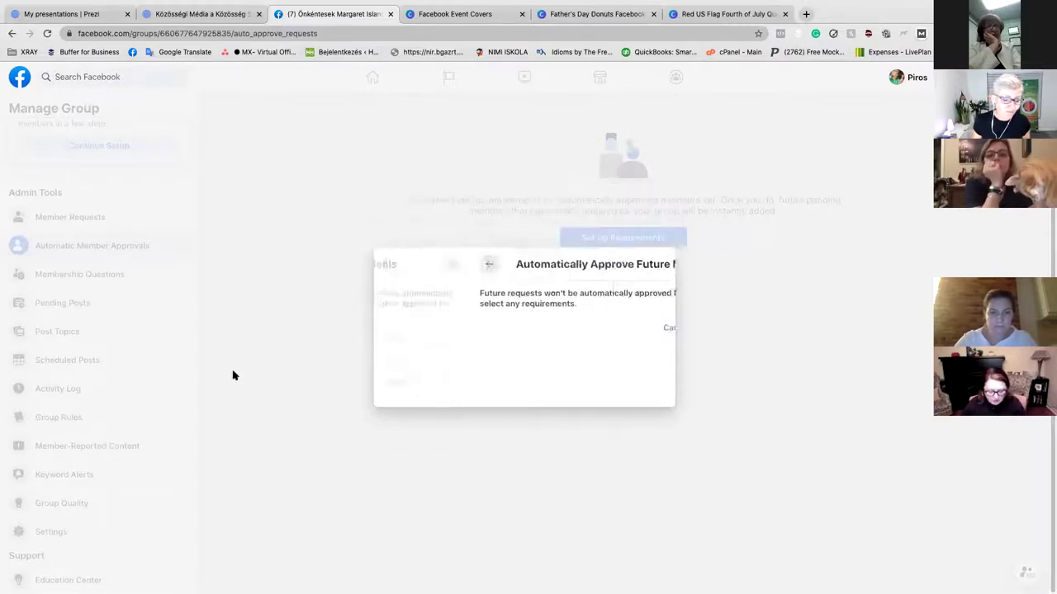
pyautogui.click(656, 297)
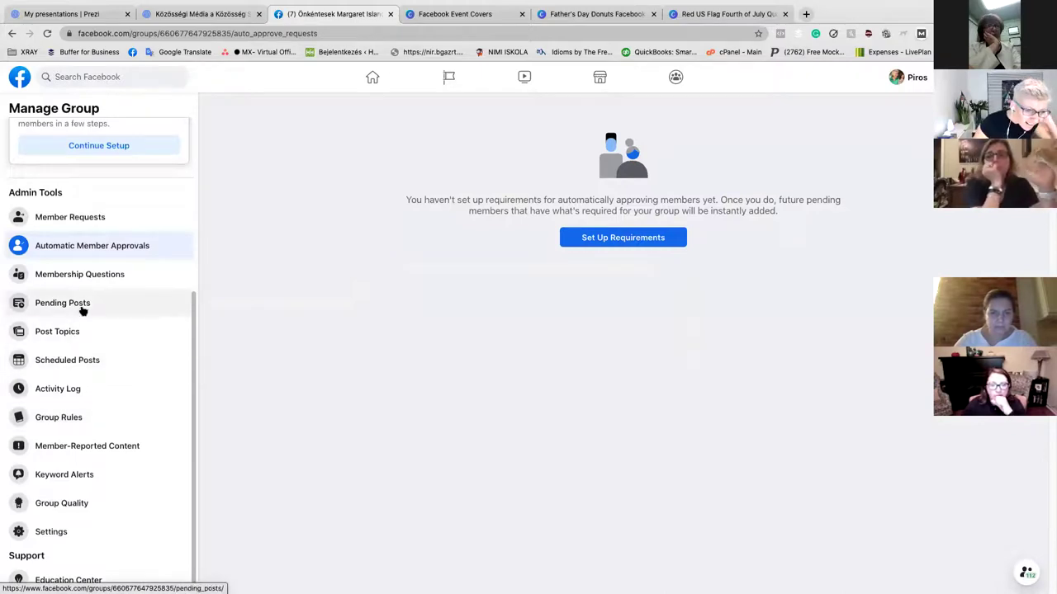
pyautogui.click(87, 417)
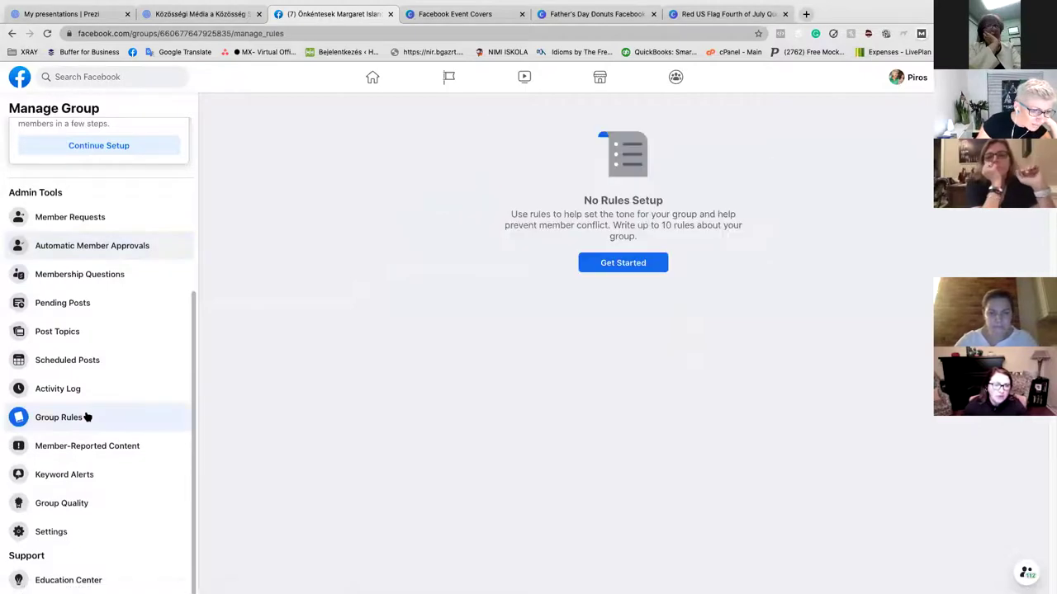
# Set the group color to dark green in the group's settings and save it.
pyautogui.click(39, 533)
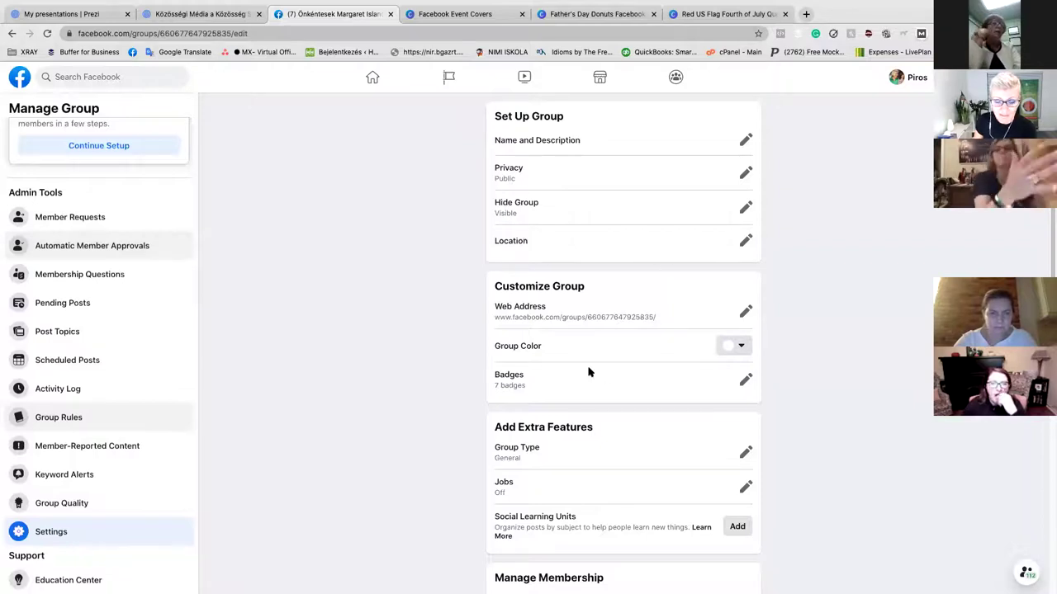
pyautogui.click(739, 348)
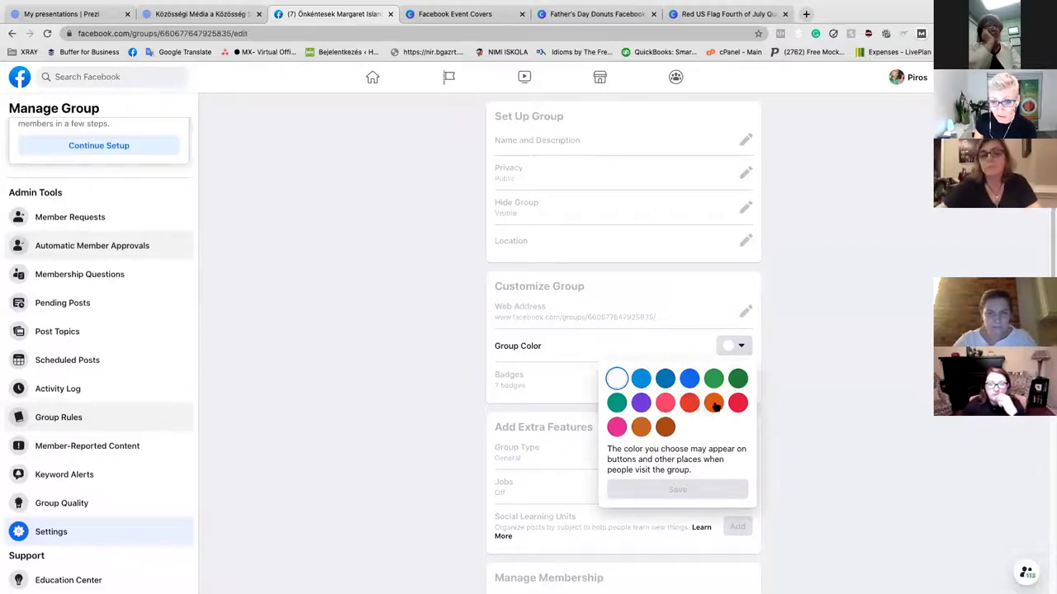
pyautogui.click(737, 380)
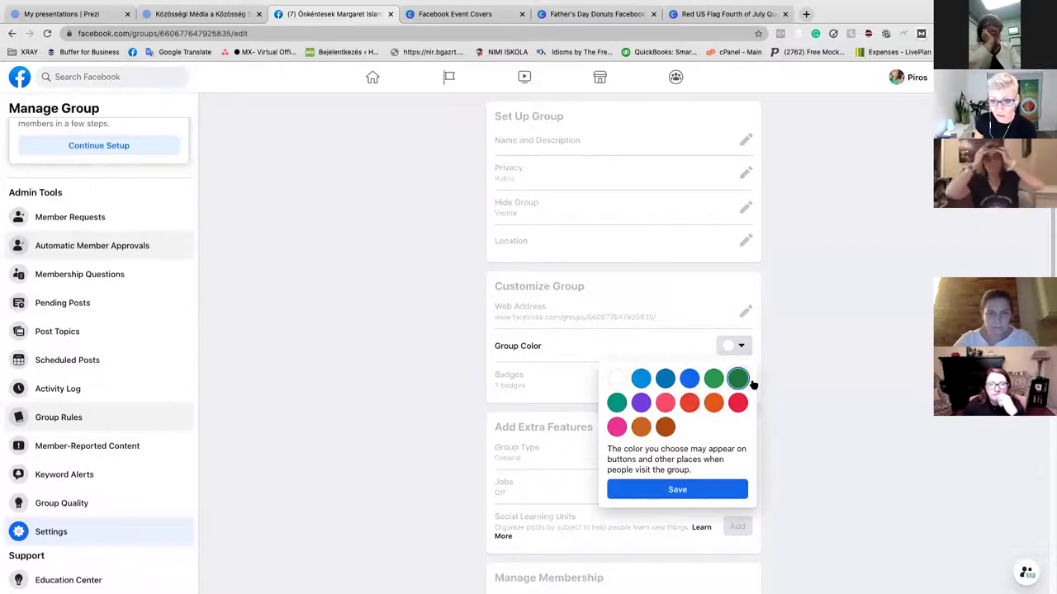
pyautogui.click(673, 496)
# Review the group's membership settings for who can join and who can approve member requests, leaving both as they are.
pyautogui.scroll(-3, 863, 398)
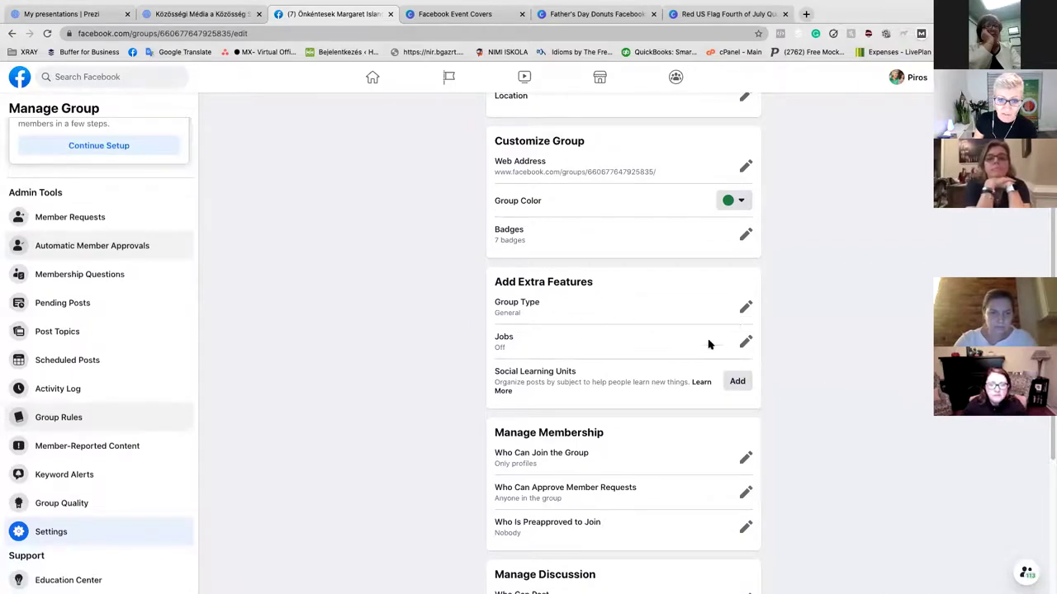
pyautogui.scroll(-2, 685, 348)
pyautogui.scroll(-2, 672, 346)
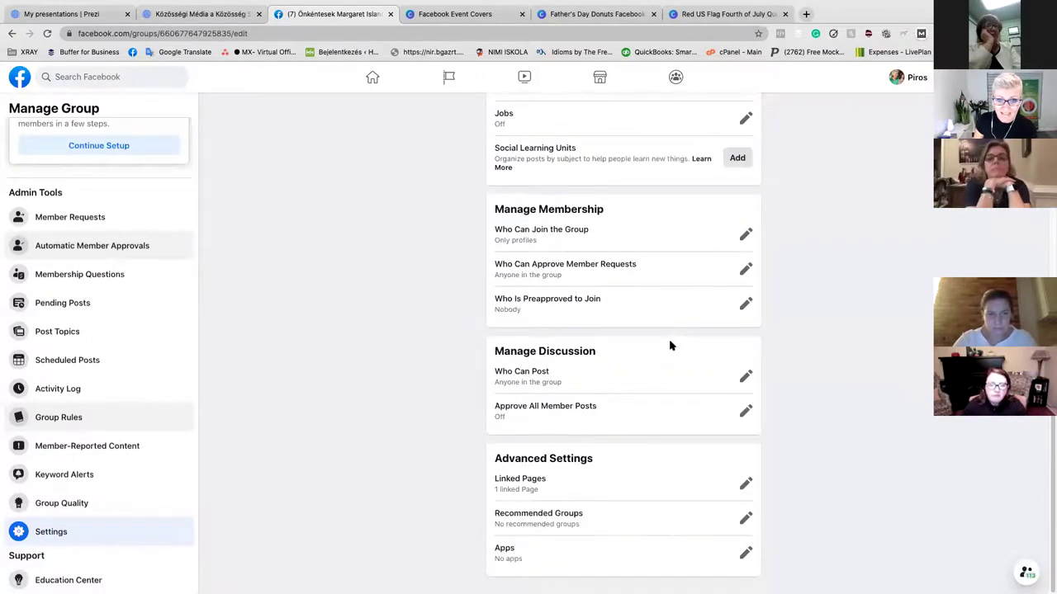
pyautogui.click(744, 236)
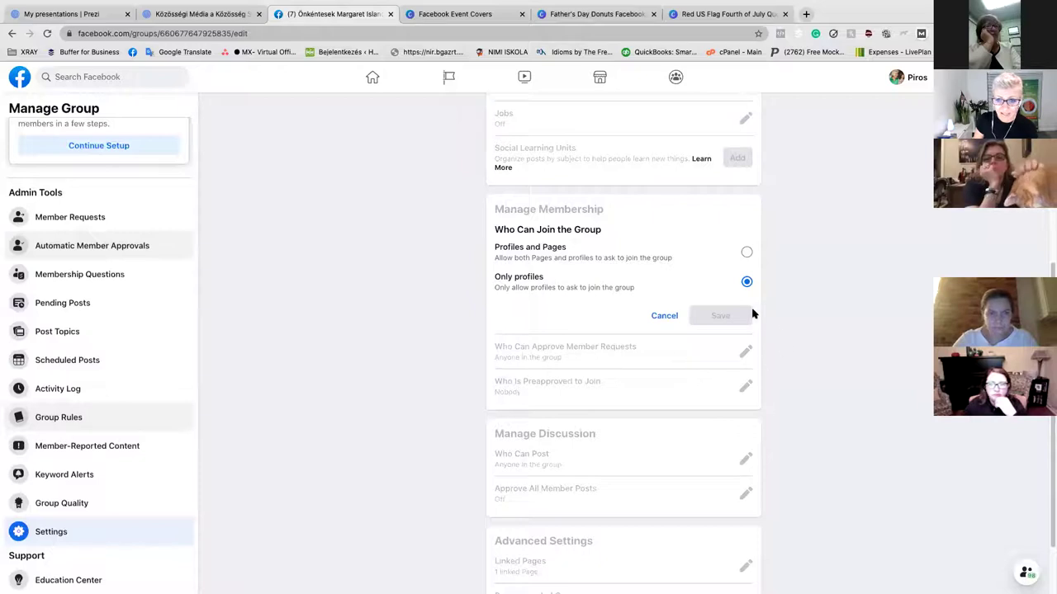
pyautogui.click(673, 317)
pyautogui.click(746, 270)
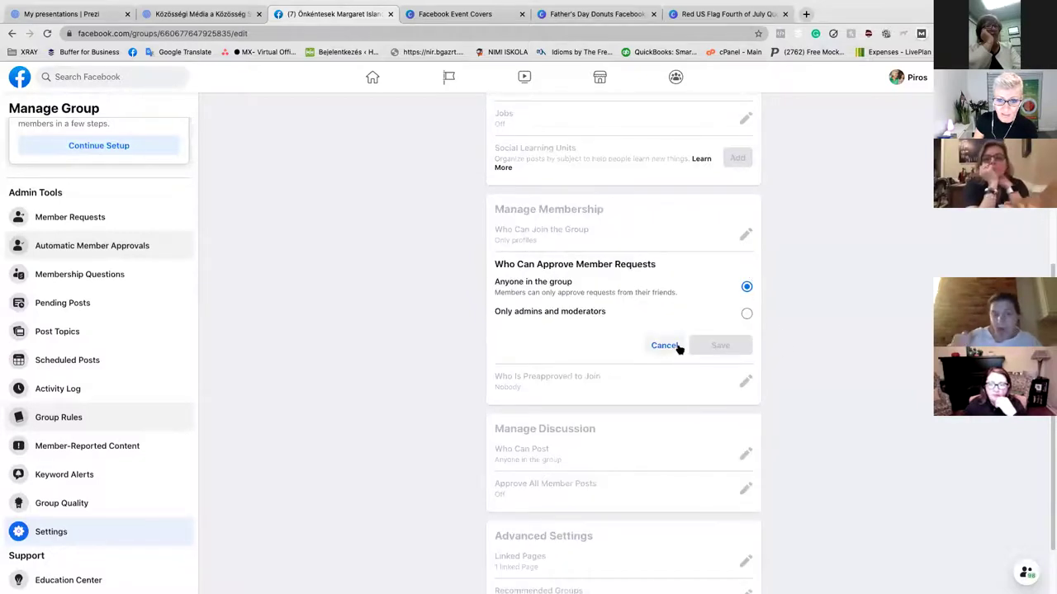
pyautogui.click(675, 348)
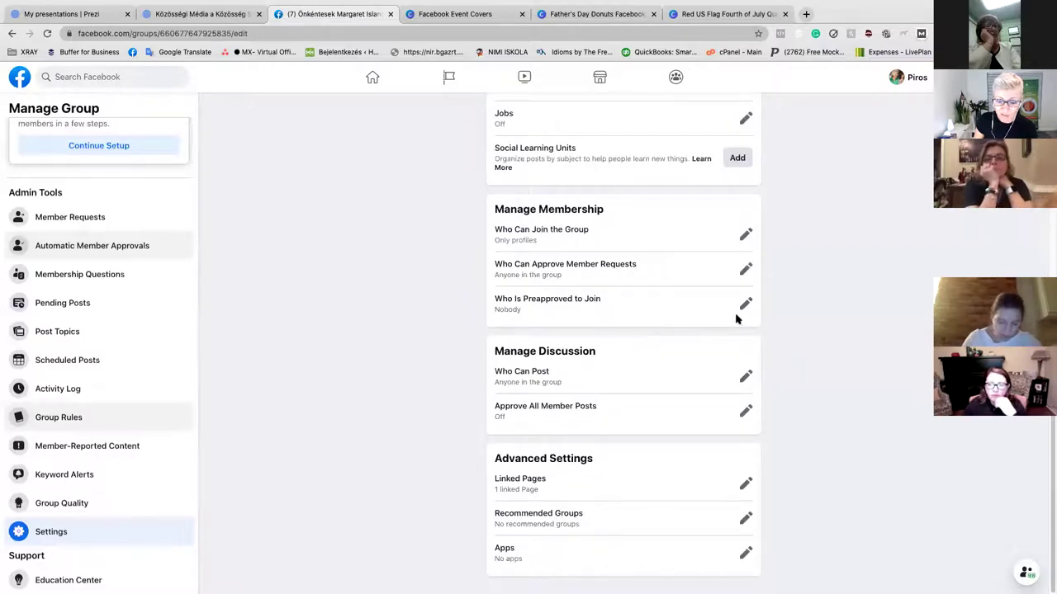
# Look at the membership preapproval options, including preapproval by group, and cancel without choosing any groups.
pyautogui.click(745, 305)
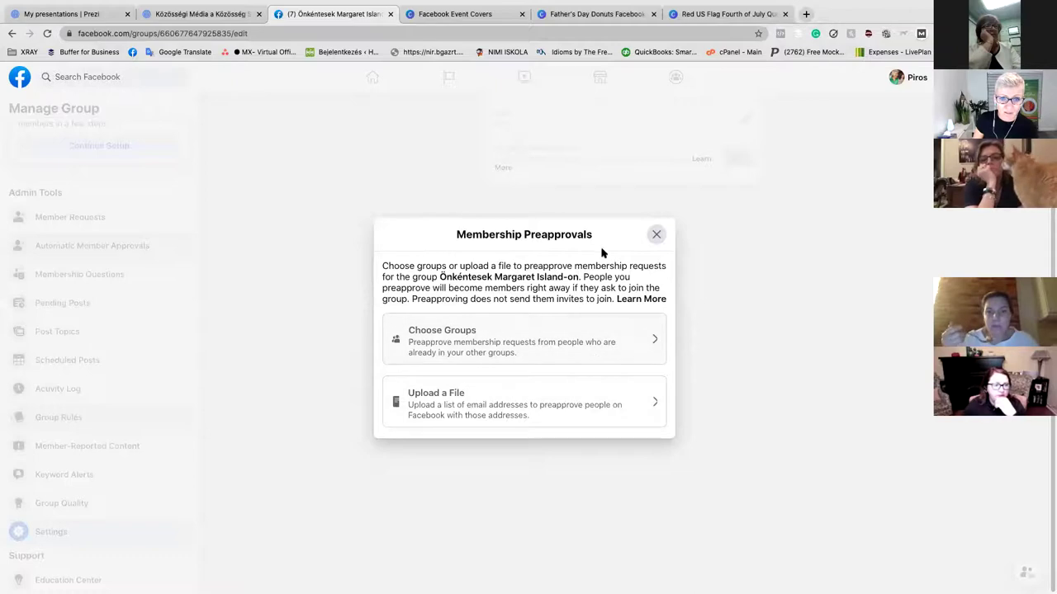
pyautogui.click(620, 349)
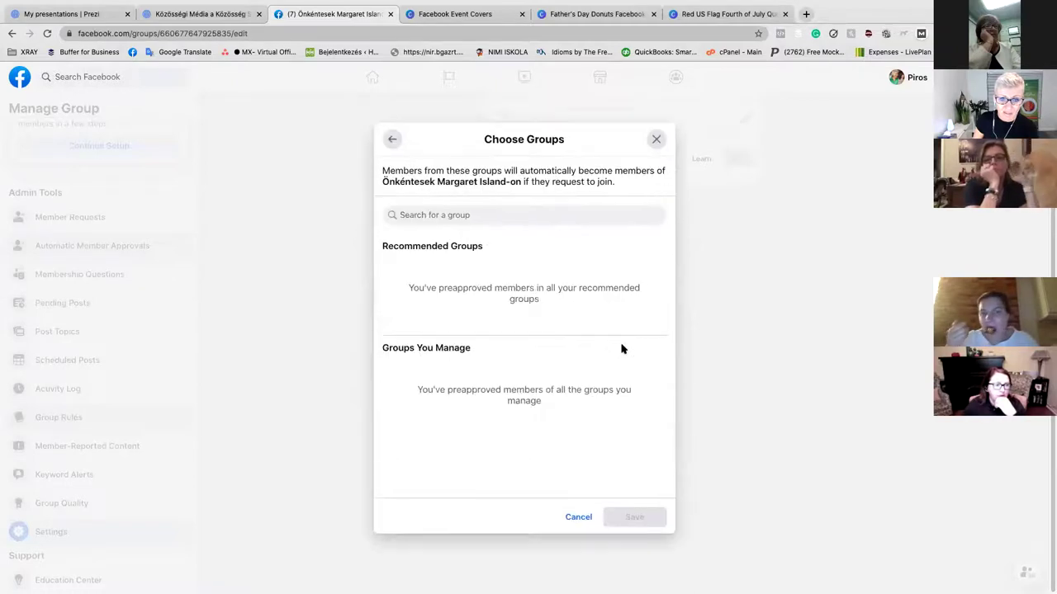
pyautogui.click(578, 518)
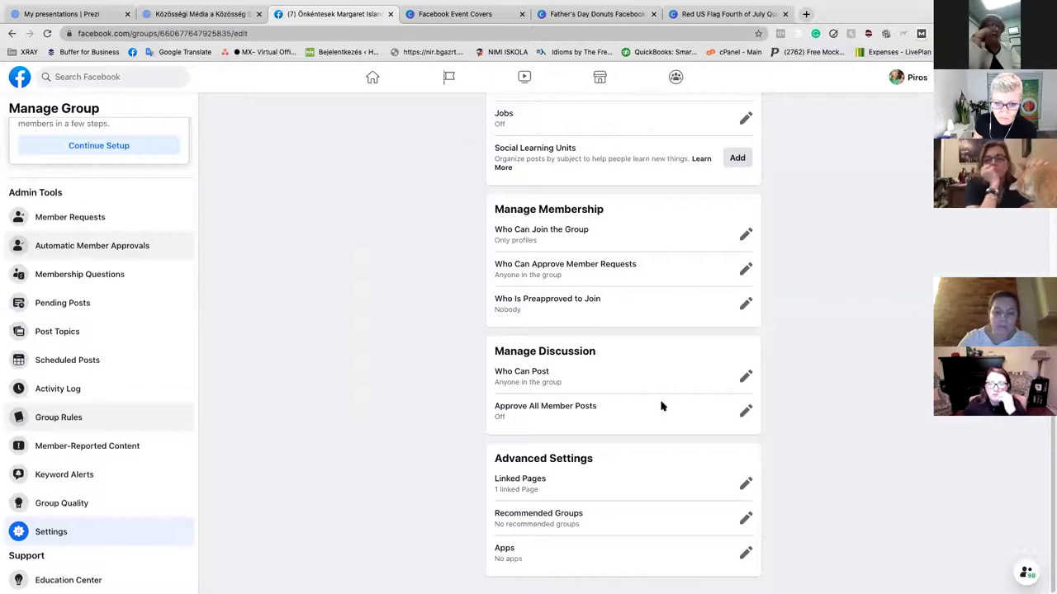
# Turn on approval of all member posts in the group's discussion settings and save it.
pyautogui.click(745, 411)
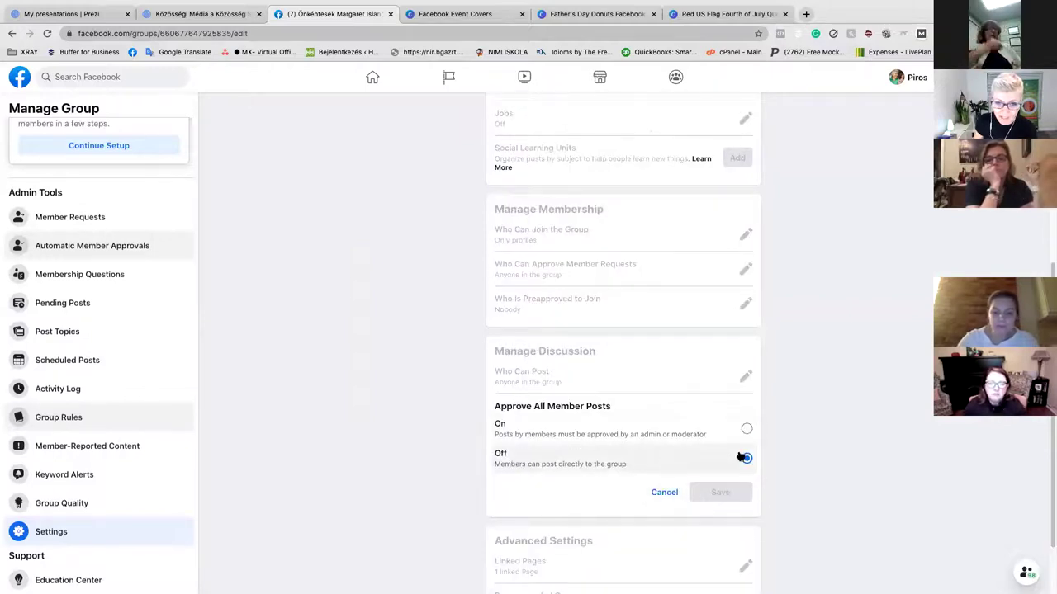
pyautogui.click(746, 430)
pyautogui.click(722, 493)
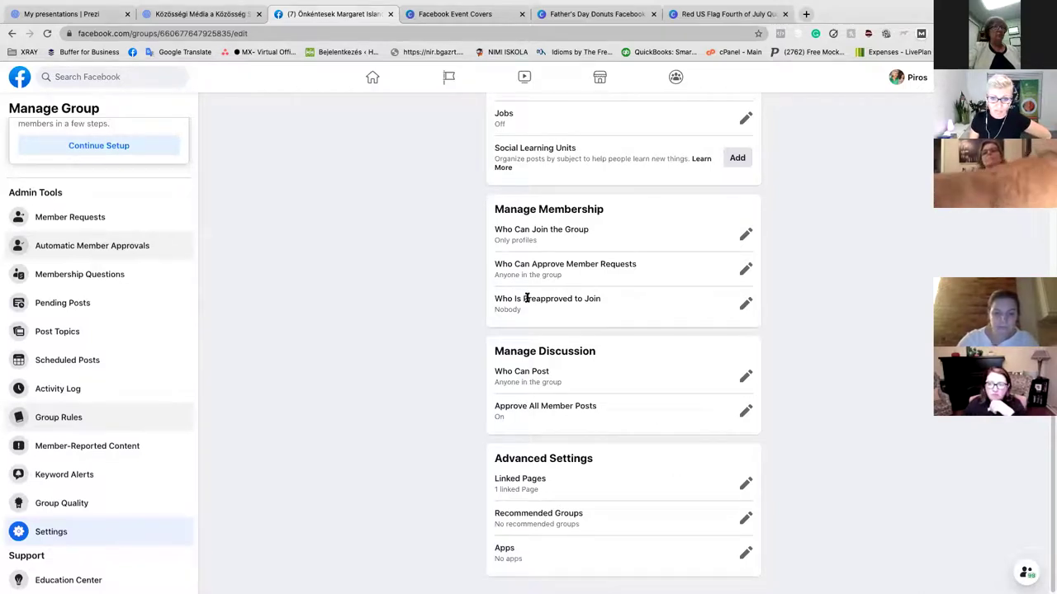
# Recheck who is preapproved to join the group, closing the preapproval options without choosing groups or a file.
pyautogui.click(745, 303)
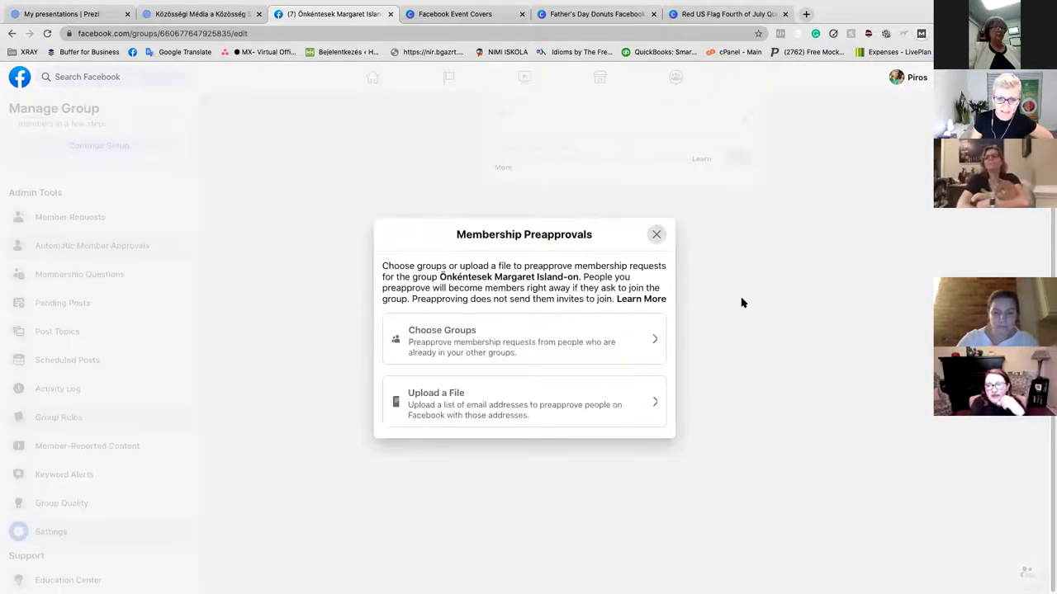
pyautogui.click(657, 234)
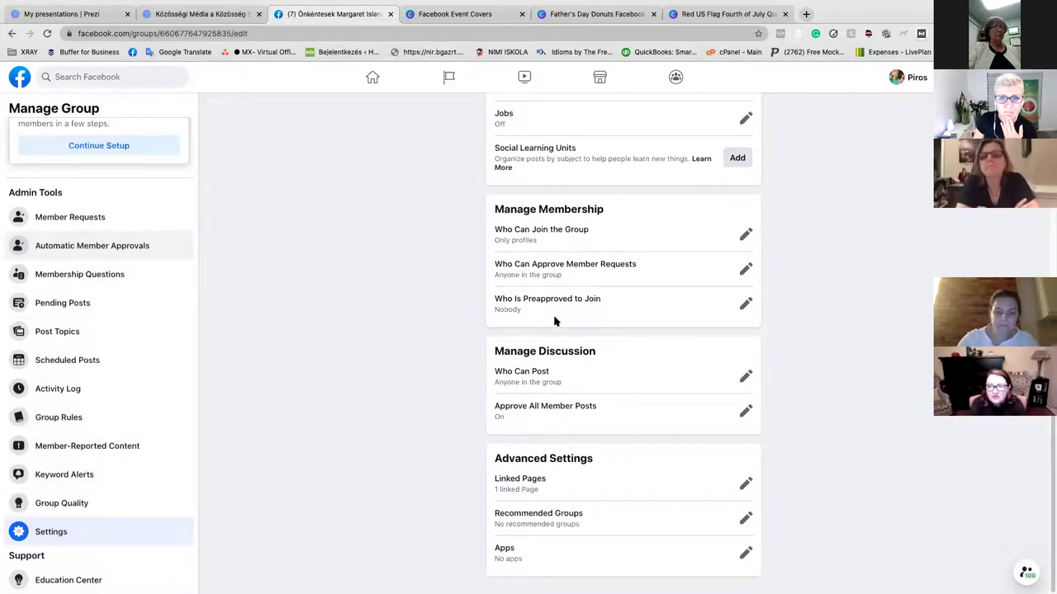
# Preview the example rules "Be Kind and Courteous" and "No Hate Speech or Bullying", and create the group rule "No Promotions or Spam".
pyautogui.scroll(5, 554, 319)
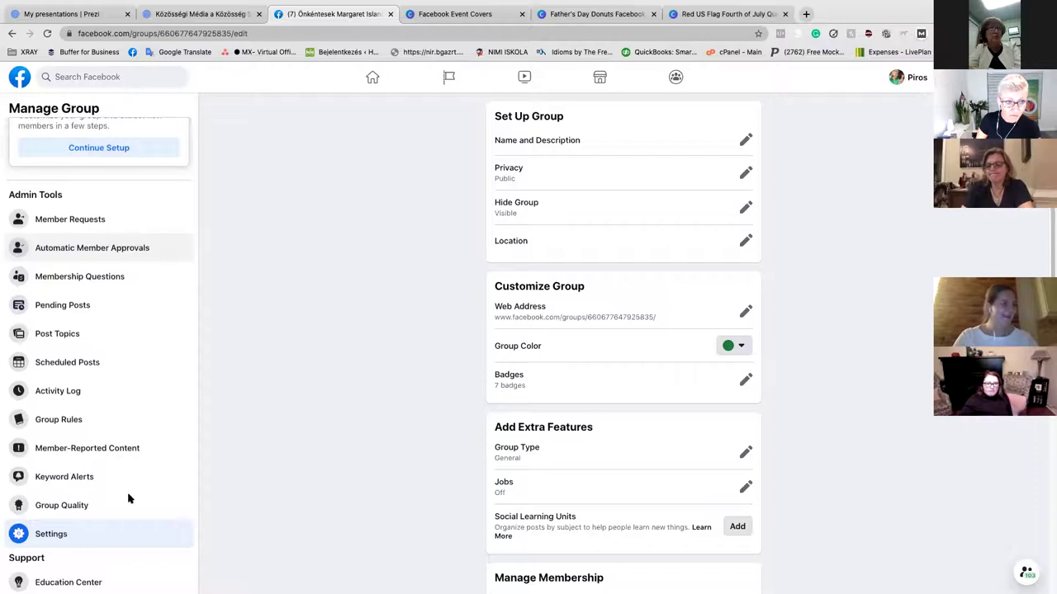
pyautogui.click(66, 421)
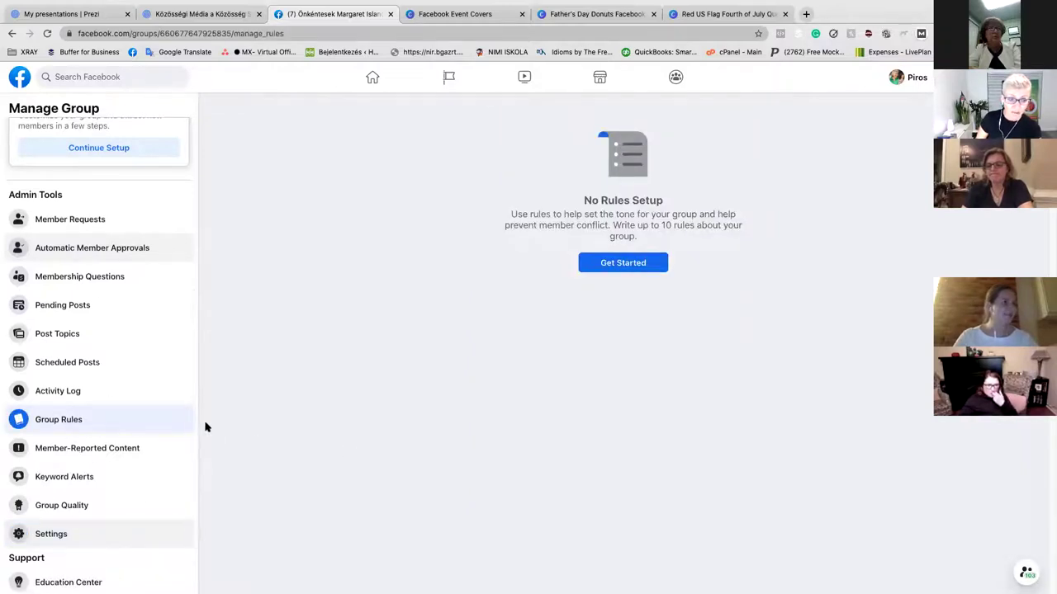
pyautogui.click(639, 266)
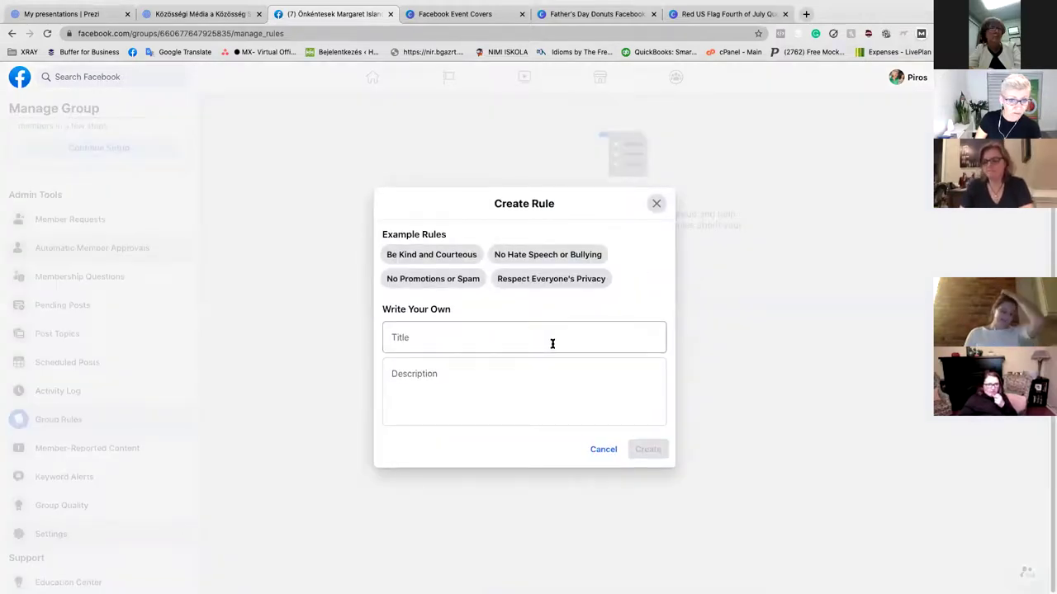
pyautogui.click(462, 258)
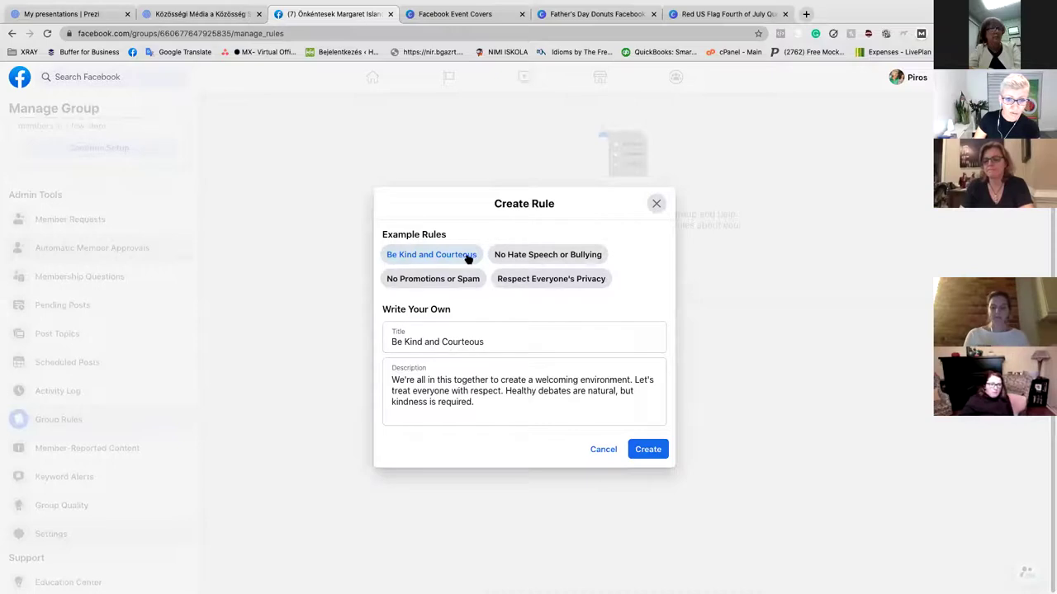
pyautogui.click(521, 255)
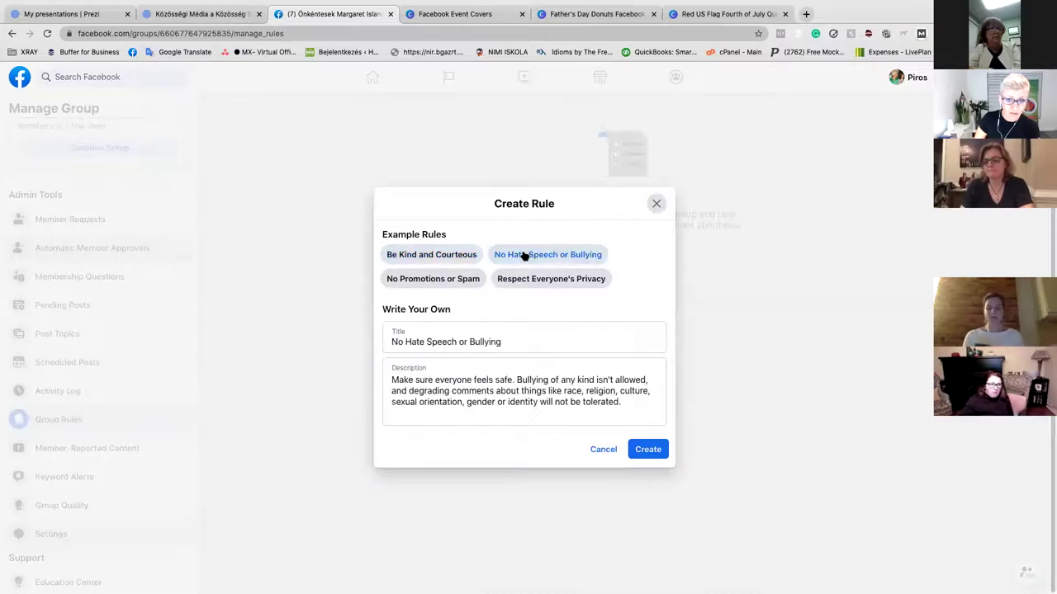
pyautogui.click(451, 278)
pyautogui.click(648, 449)
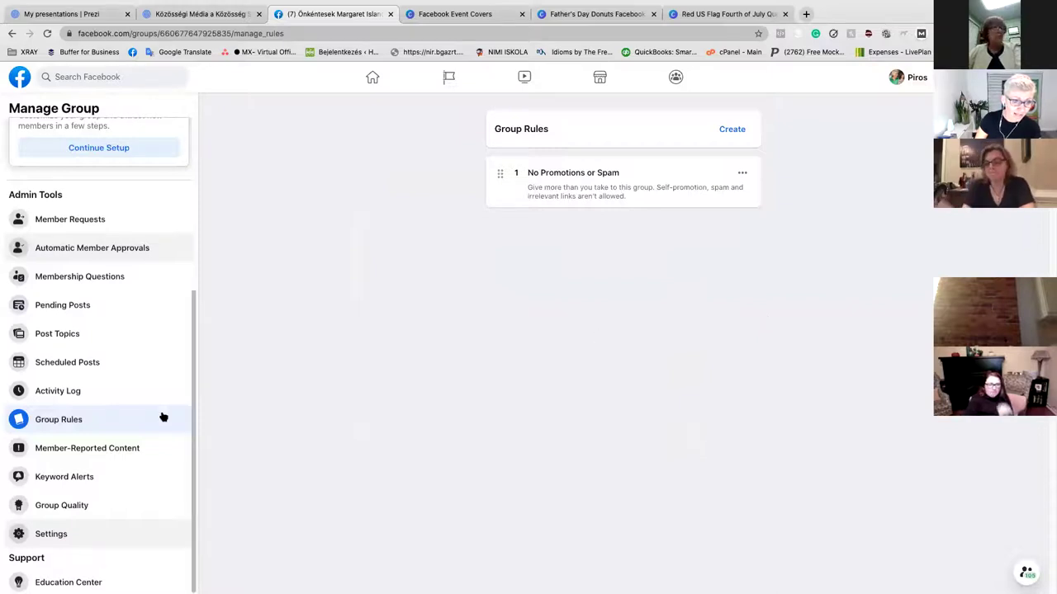
# Check the group's scheduled posts section, open a new post from it and close the empty post.
pyautogui.click(71, 366)
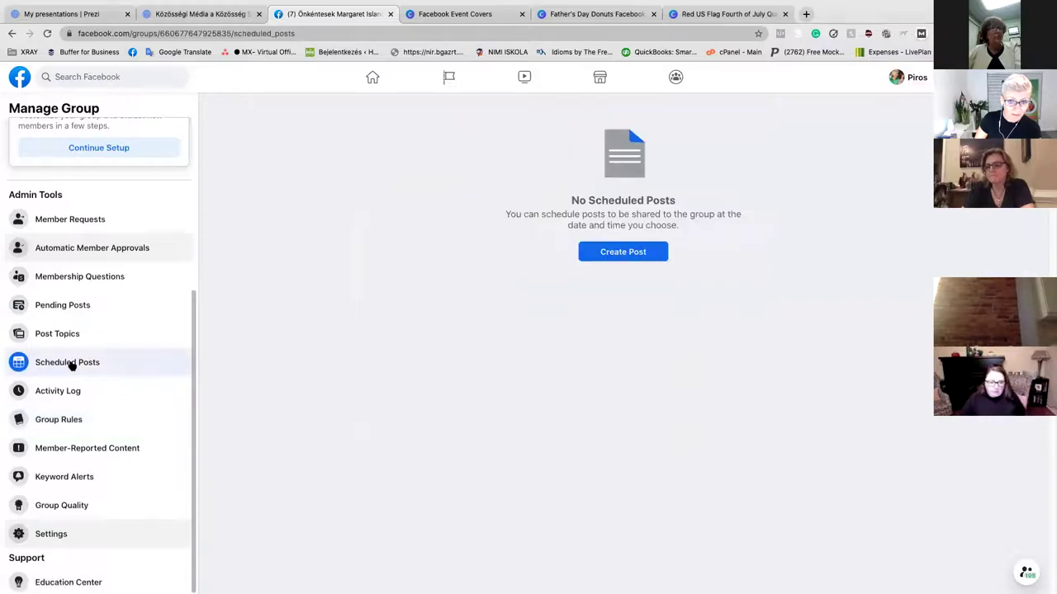
pyautogui.click(621, 257)
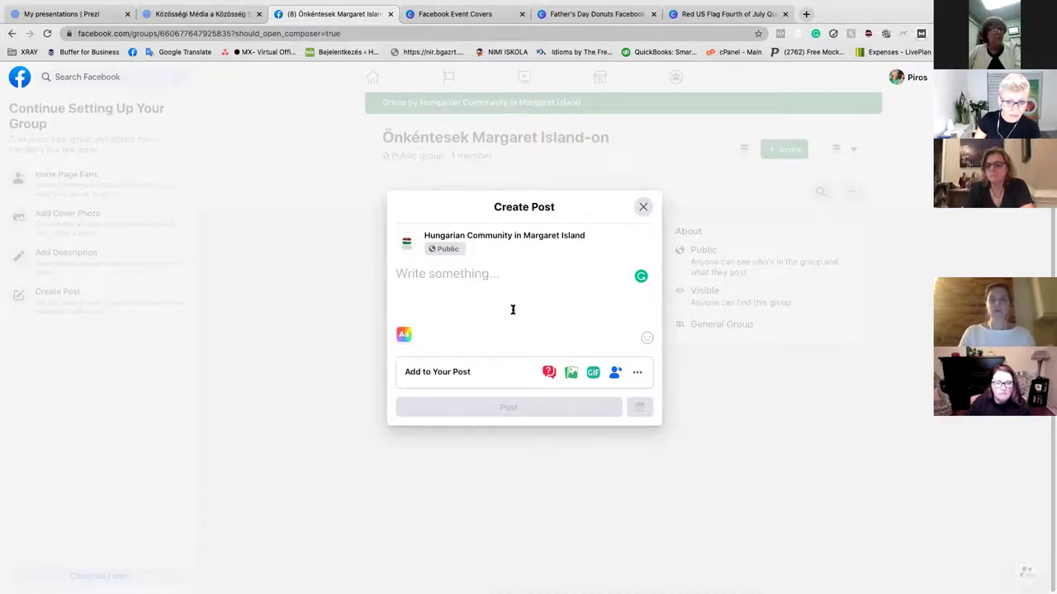
pyautogui.click(643, 207)
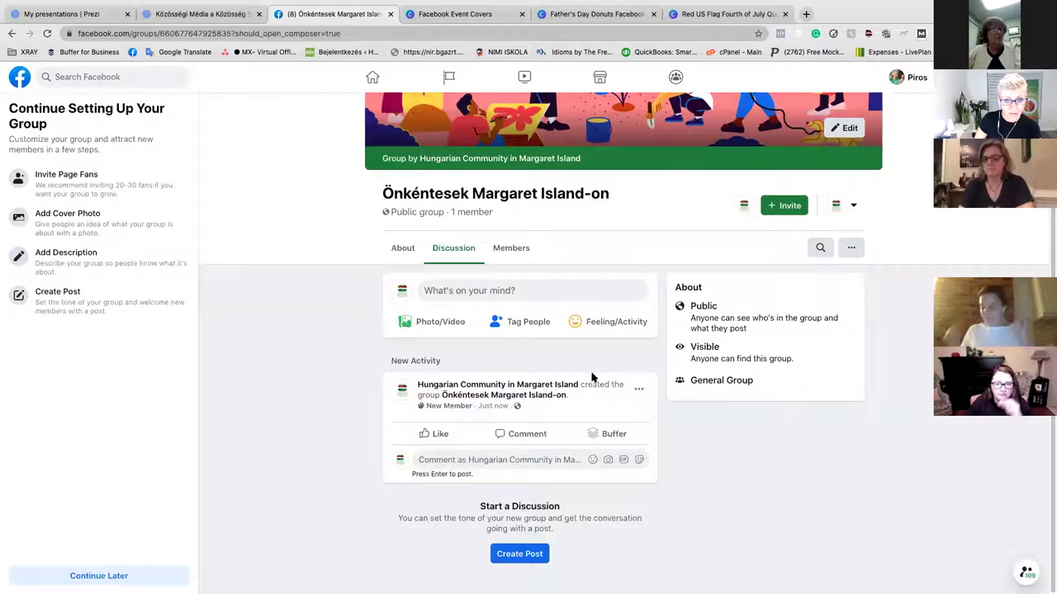
# Look over the group's Members and About sections and return to its Discussion.
pyautogui.click(529, 250)
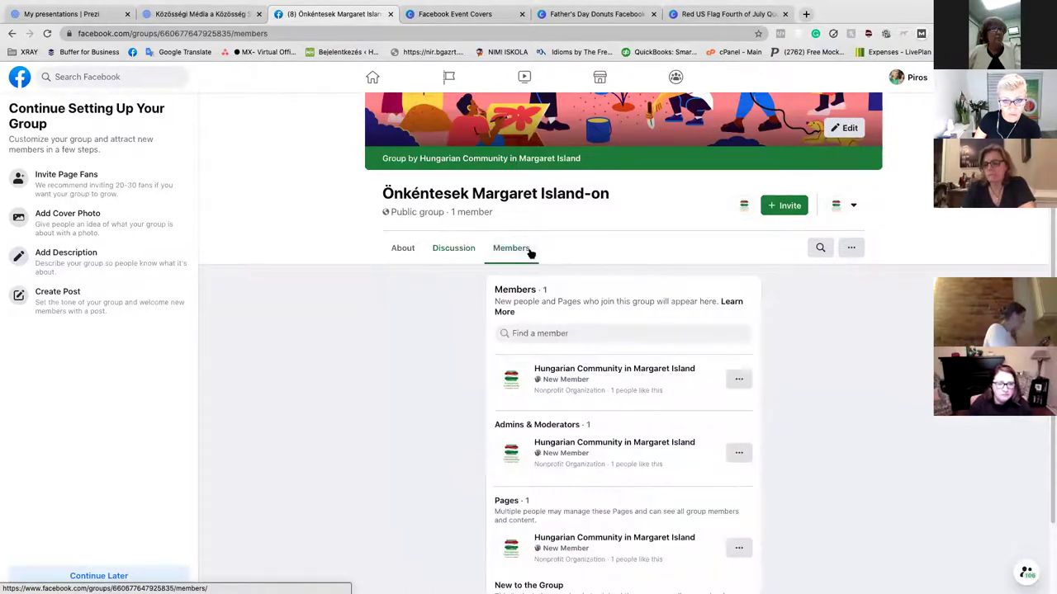
pyautogui.click(405, 251)
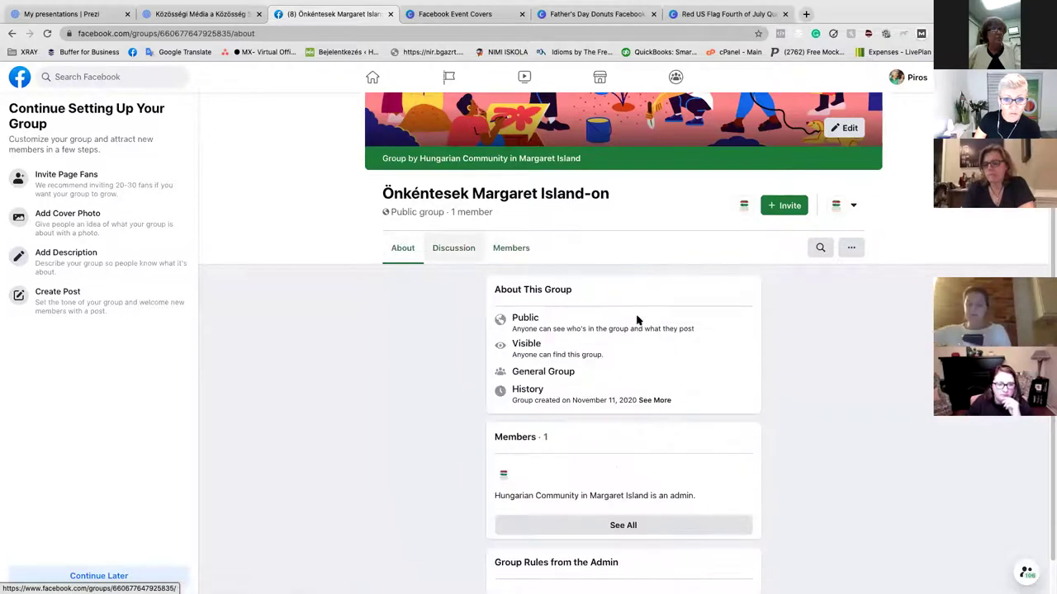
pyautogui.click(458, 253)
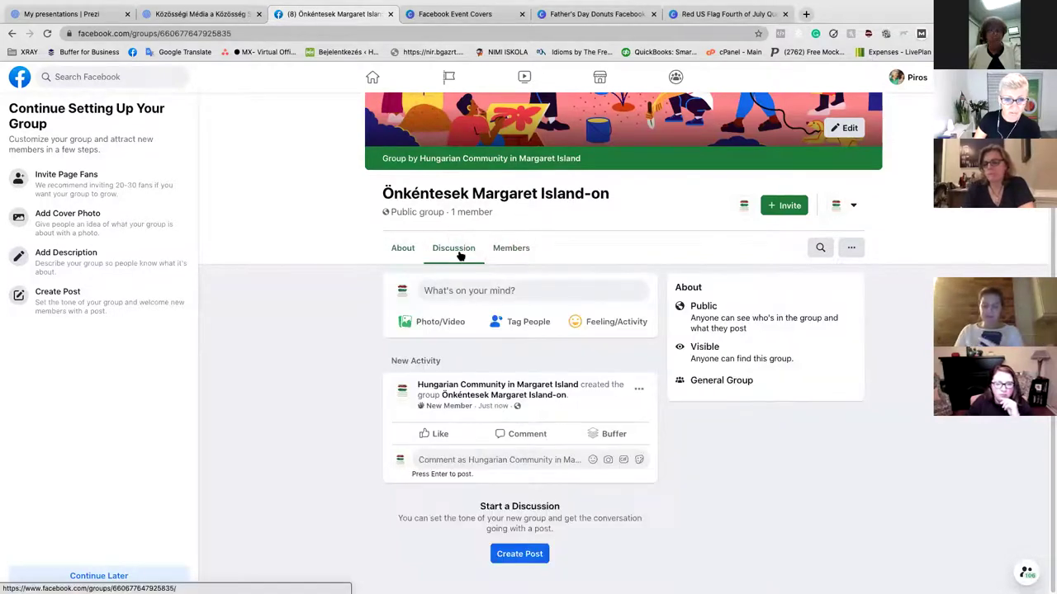
# Start a group discussion post with a poll, look over its text and option fields, and close it without posting.
pyautogui.click(516, 293)
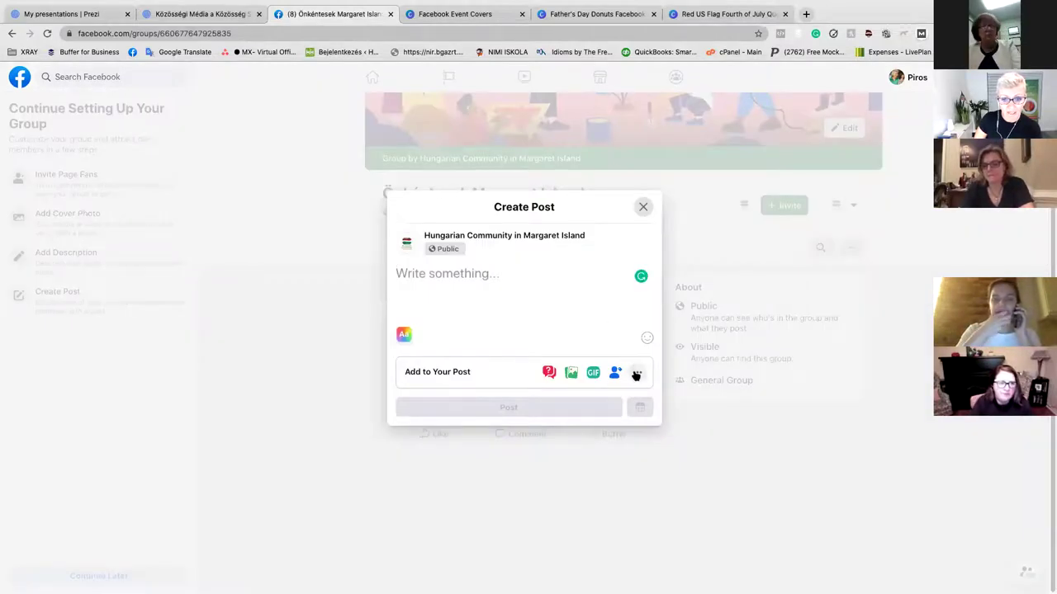
pyautogui.click(636, 375)
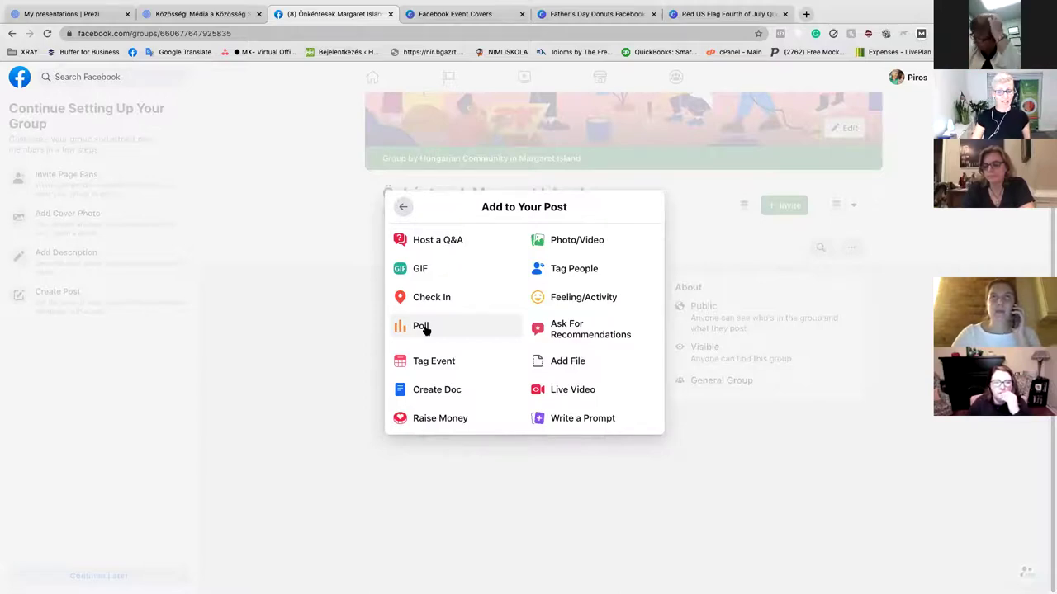
pyautogui.click(426, 329)
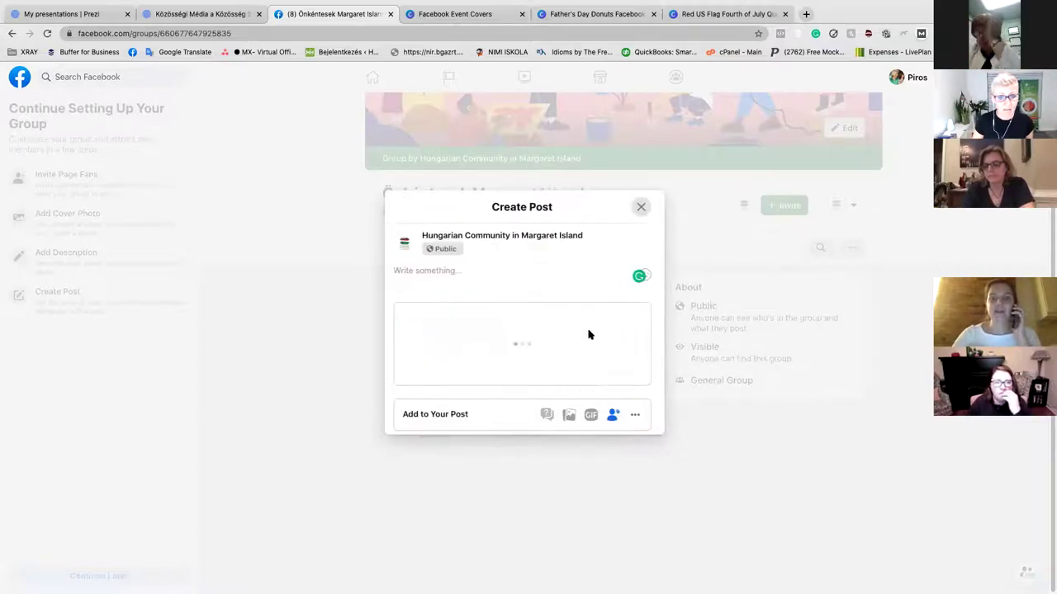
pyautogui.click(424, 223)
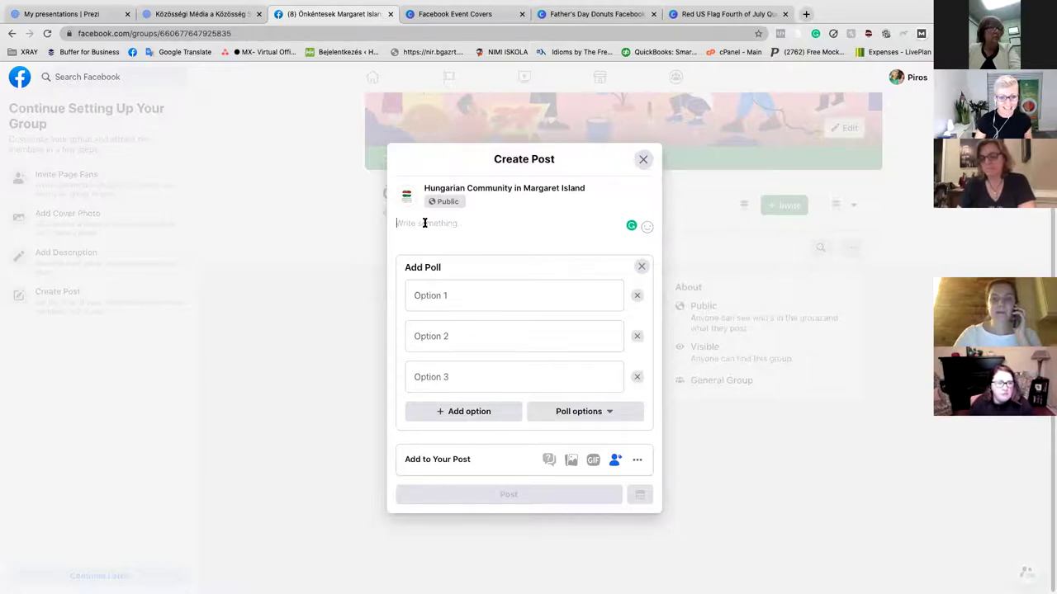
pyautogui.click(446, 296)
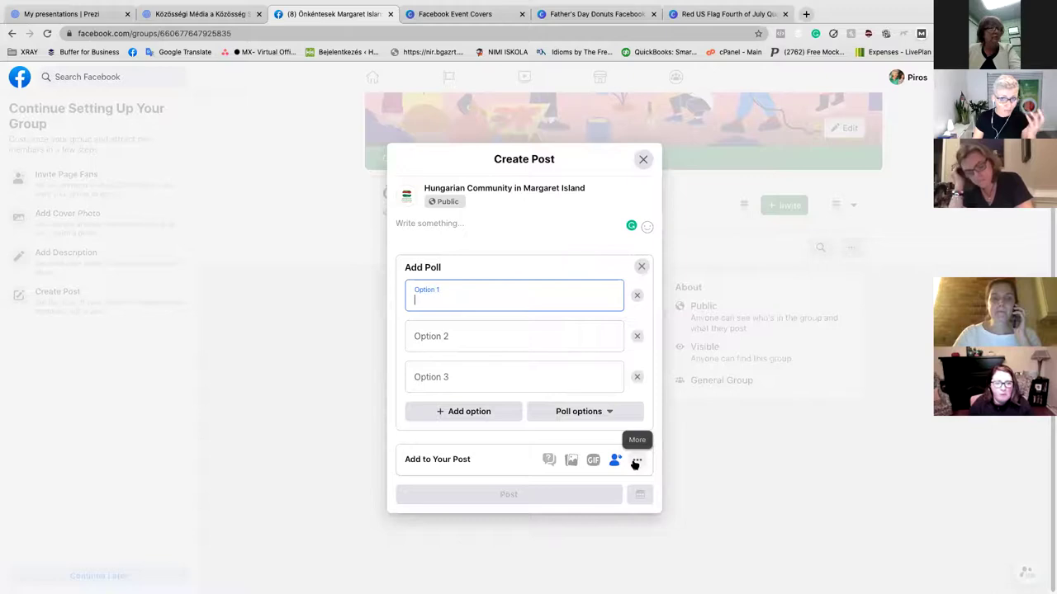
pyautogui.click(642, 160)
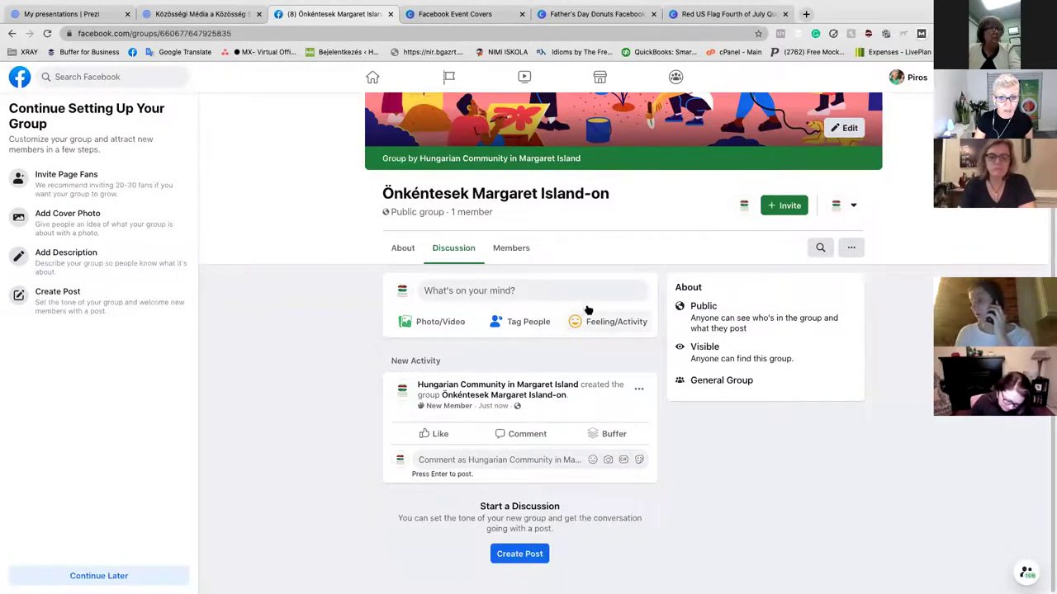
# Reopen the draft poll post, examine what else can be added to it, and close it without posting.
pyautogui.click(553, 293)
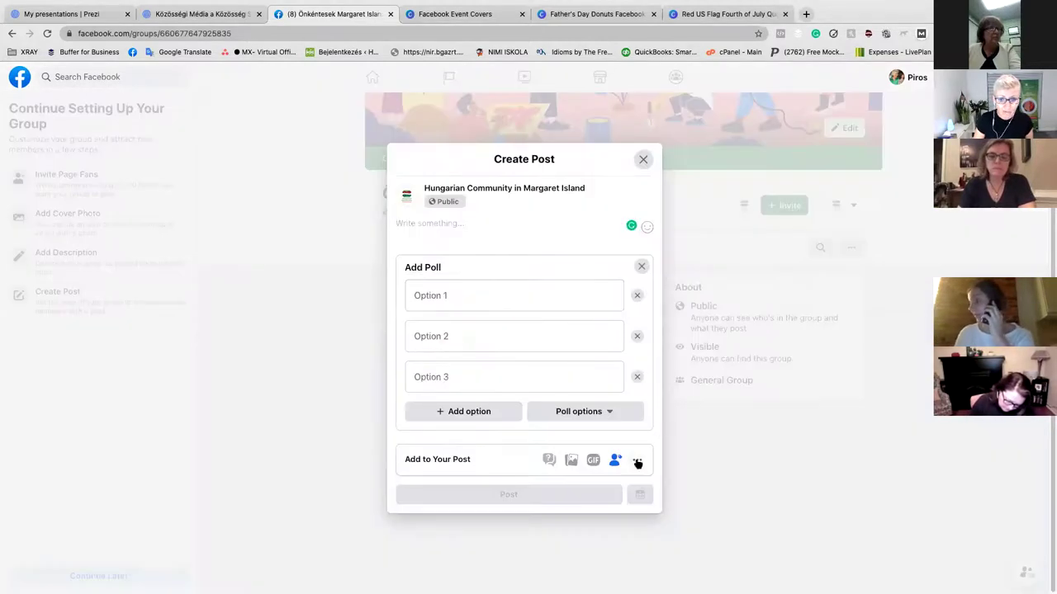
pyautogui.click(636, 462)
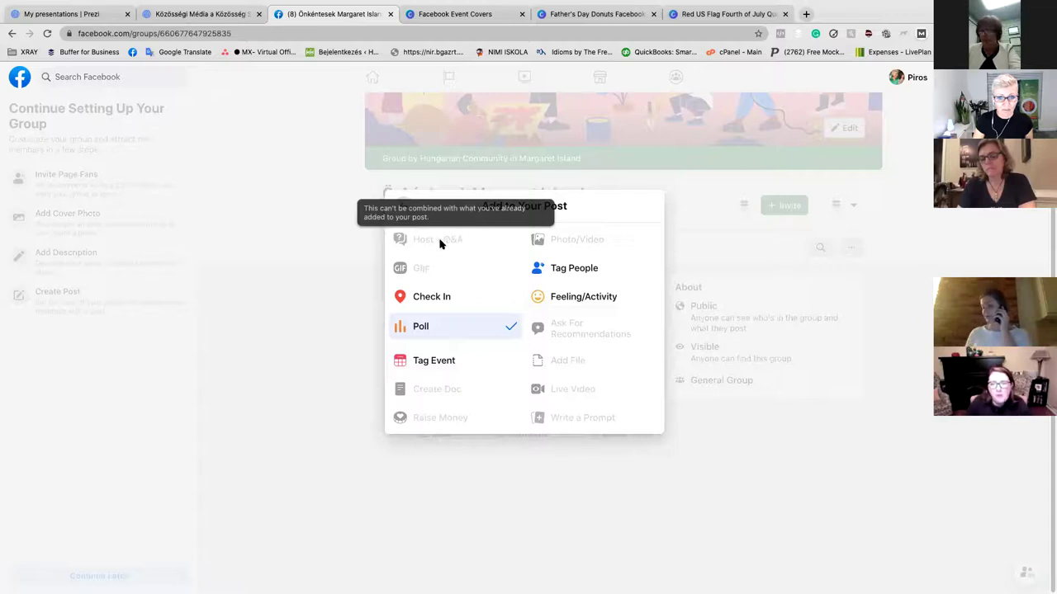
pyautogui.click(403, 209)
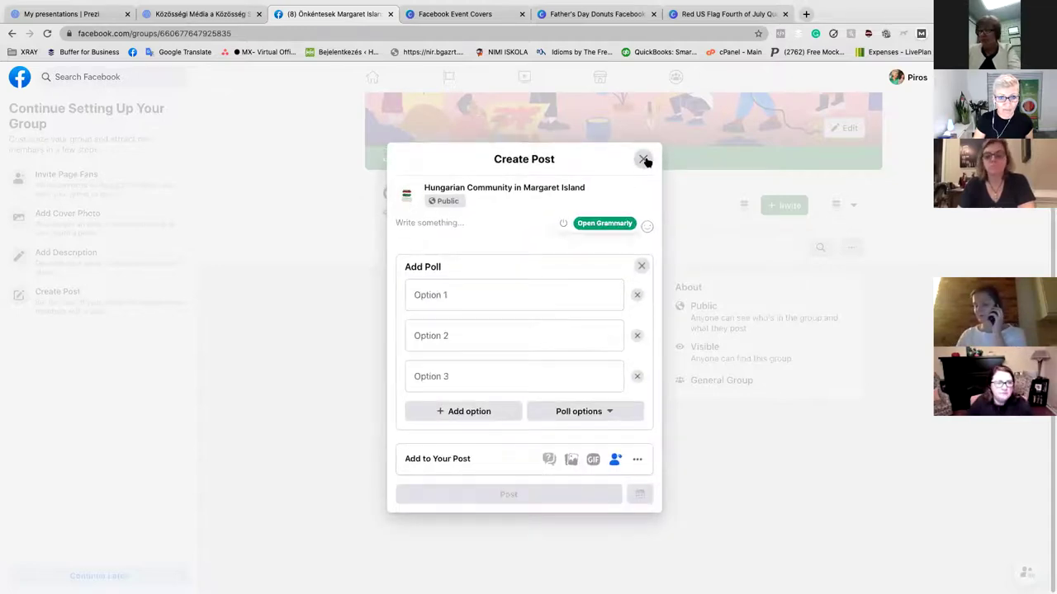
pyautogui.click(644, 160)
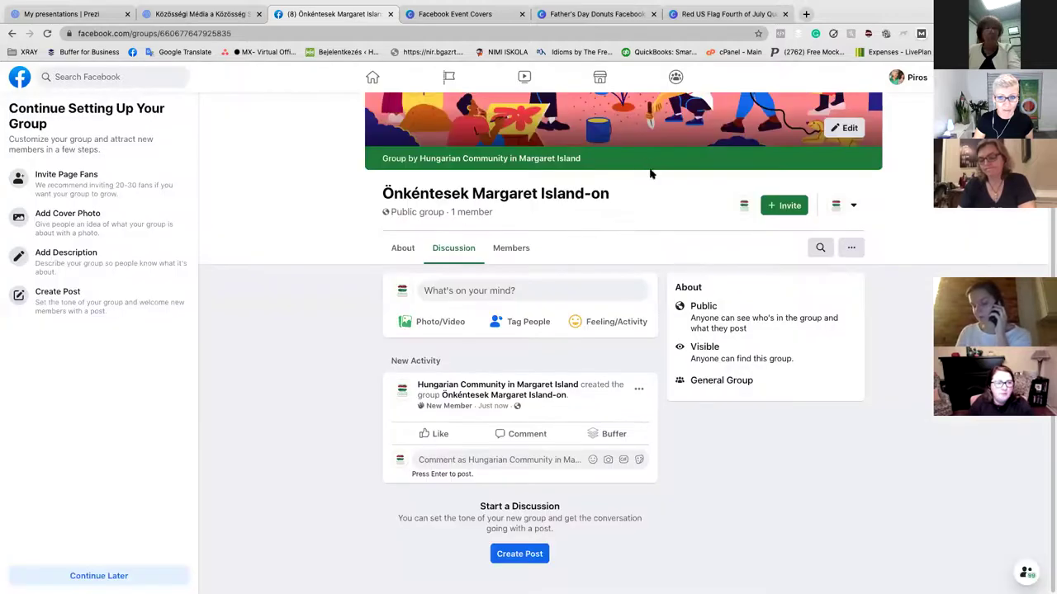
# Preview the feeling/activity chooser and an image attachment in the group's post composer, closing it without posting.
pyautogui.click(643, 329)
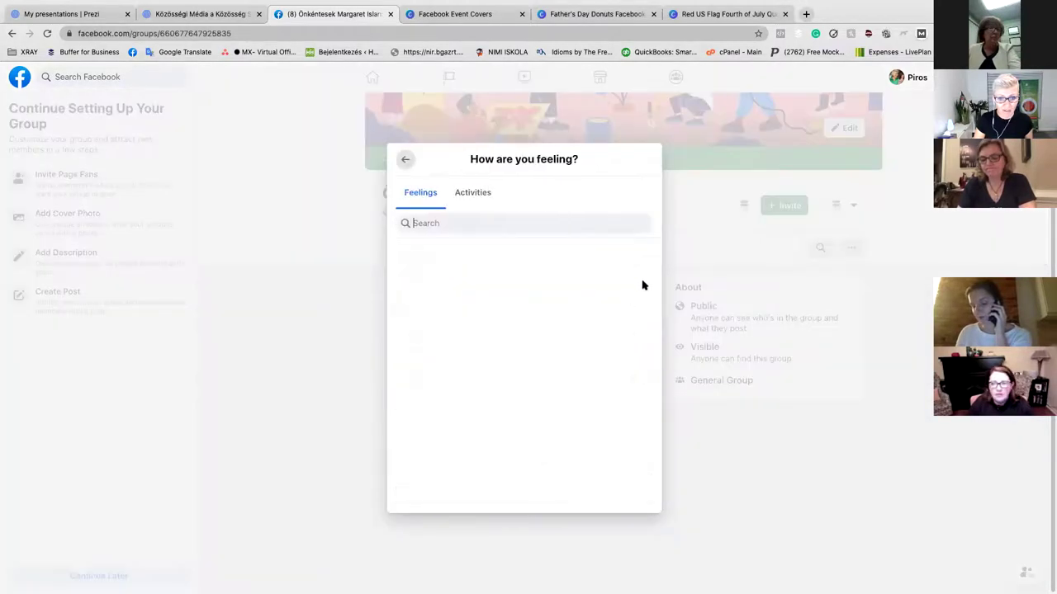
pyautogui.click(474, 241)
pyautogui.click(403, 211)
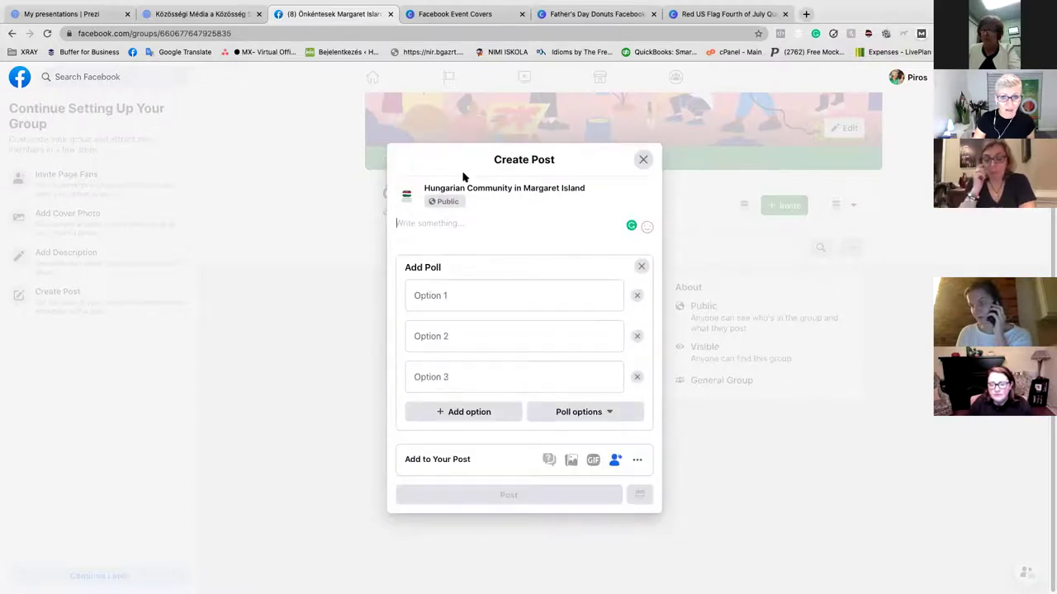
pyautogui.click(643, 158)
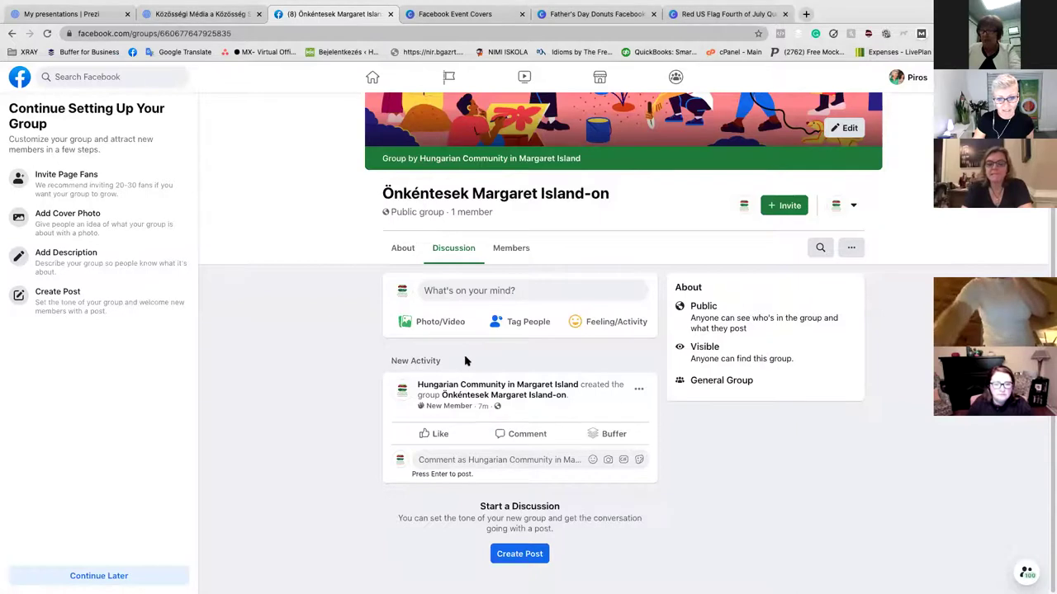
pyautogui.hotkey('ctrl', 'v')
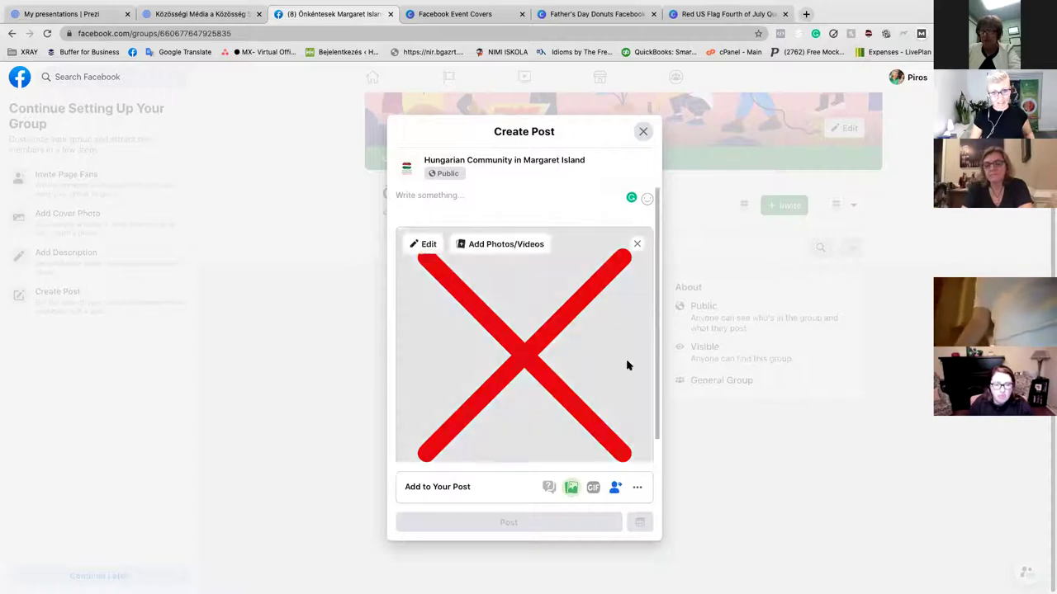
pyautogui.click(643, 133)
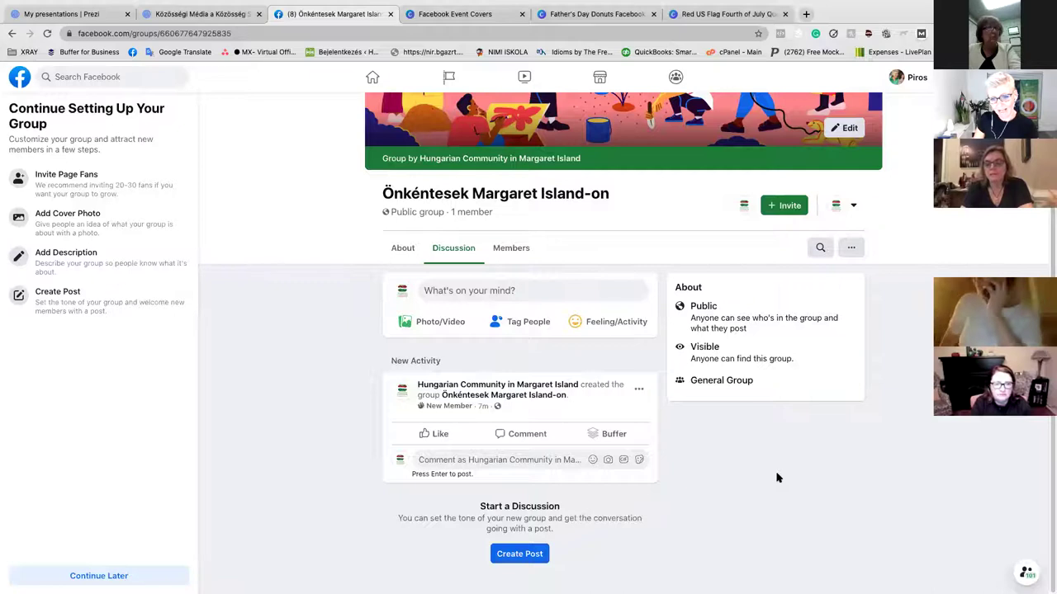
# Look over the group's extra options, Members and About sections, and postpone the remaining group setup.
pyautogui.click(852, 250)
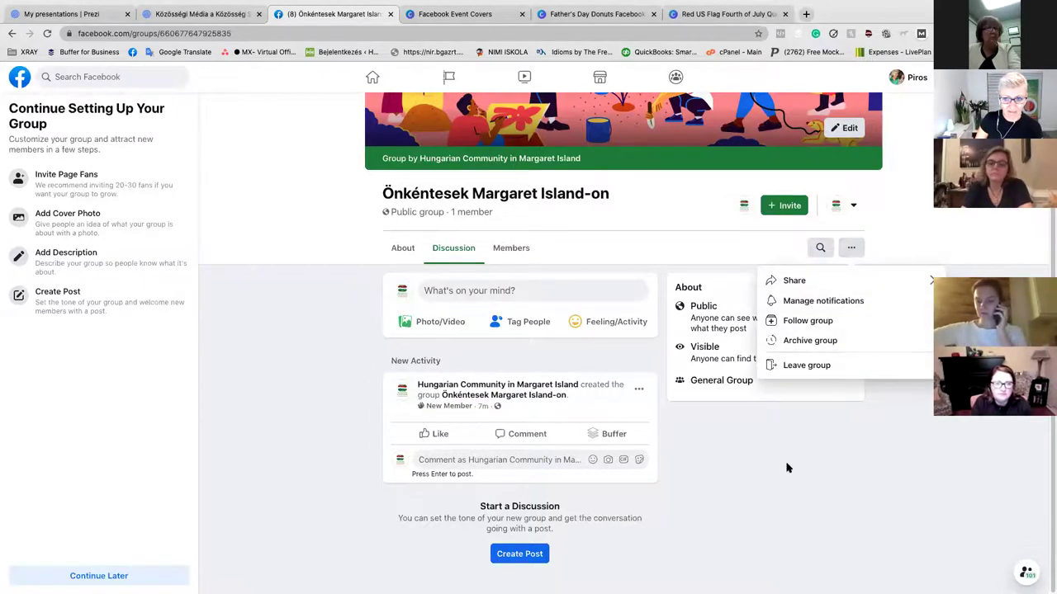
pyautogui.click(825, 465)
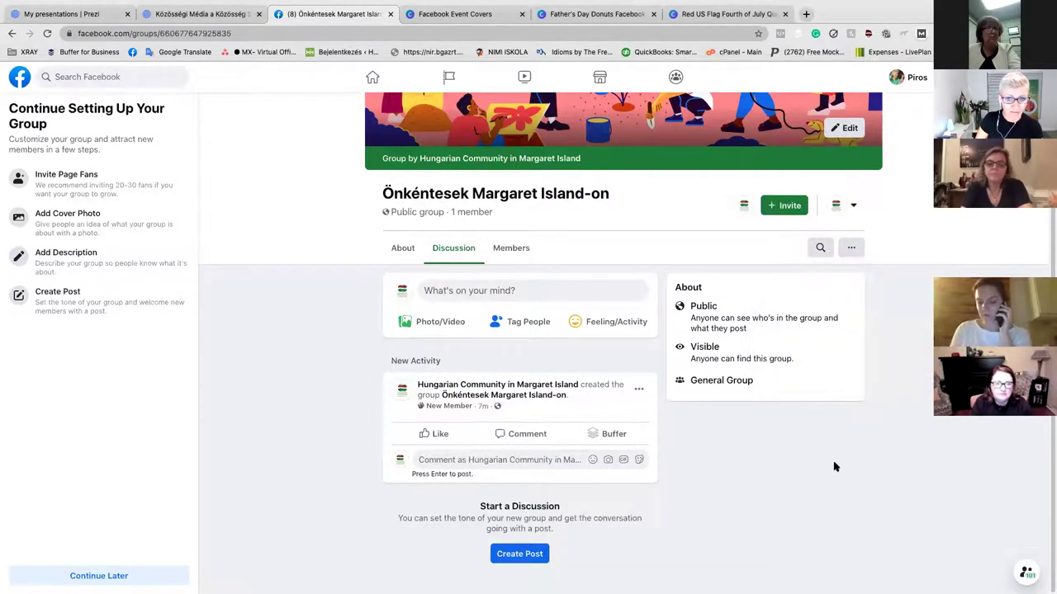
pyautogui.click(526, 258)
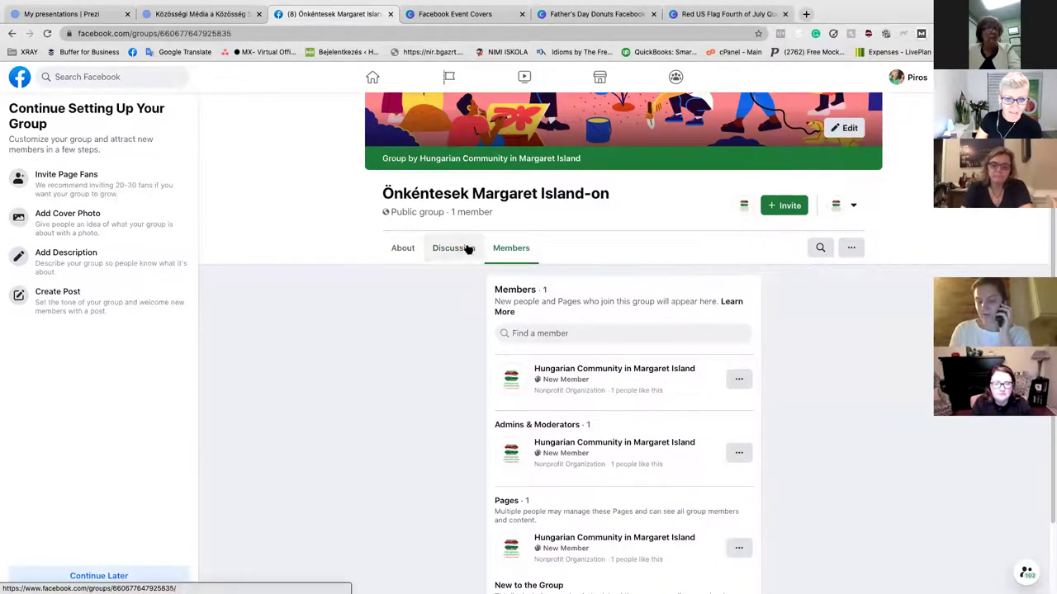
pyautogui.click(467, 248)
pyautogui.click(401, 248)
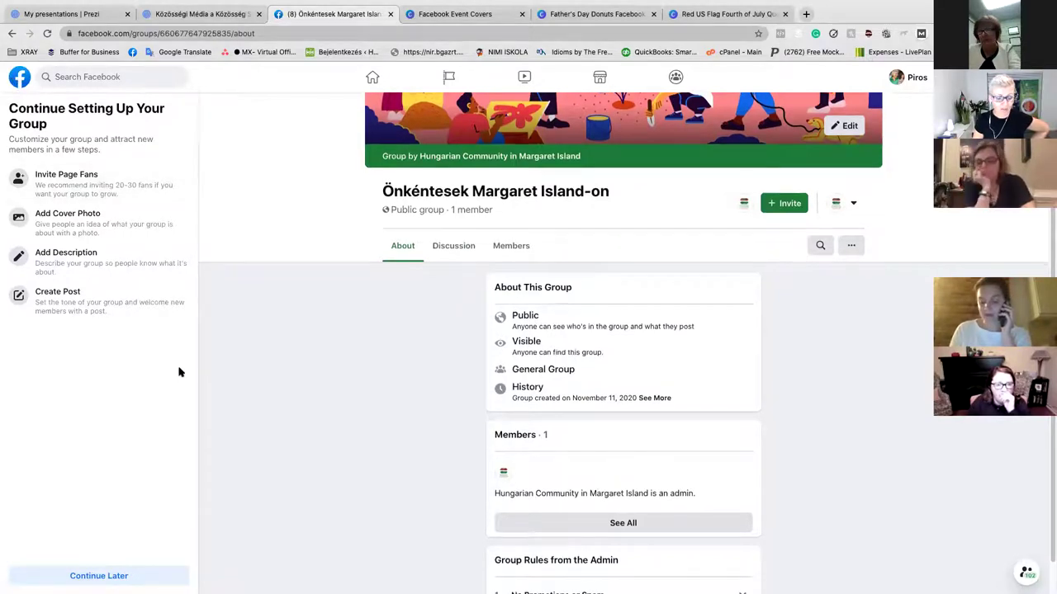
pyautogui.click(99, 574)
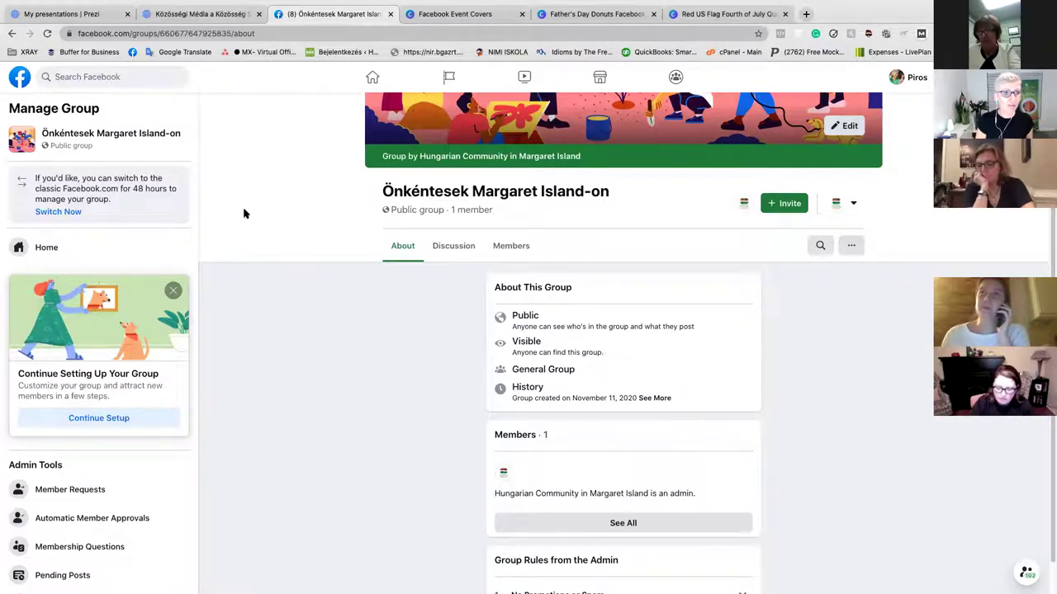
# Search Facebook for "ameri", choose the "magyarok amerikában-hungarianhub" suggestion and open the Magyarok Amerikában-HungarianHub group.
pyautogui.click(102, 76)
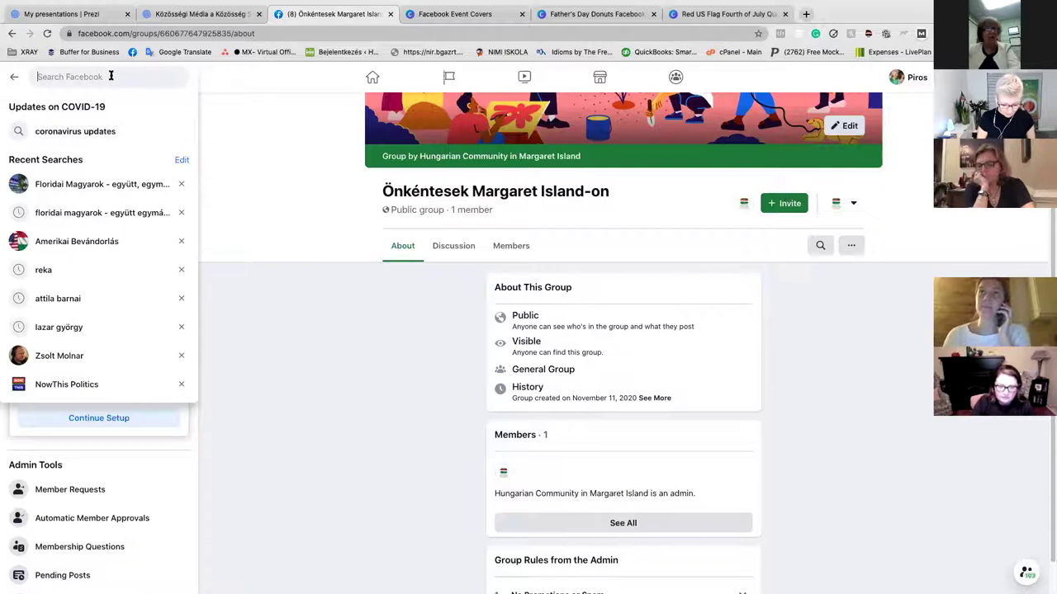
pyautogui.write('o')
pyautogui.press('BackSpace')
pyautogui.write('m')
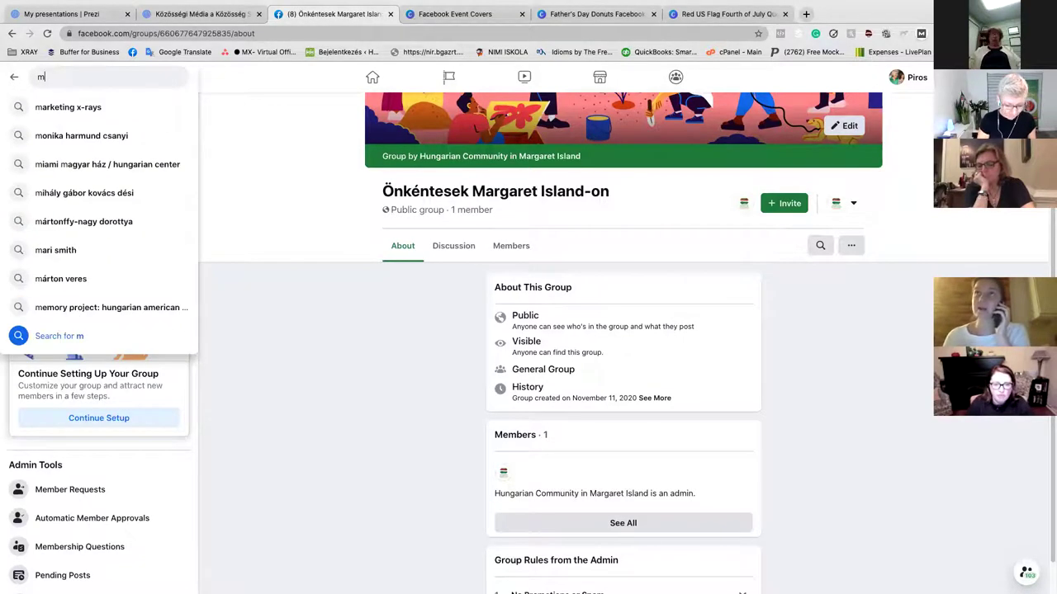
pyautogui.press('BackSpace')
pyautogui.write('ame')
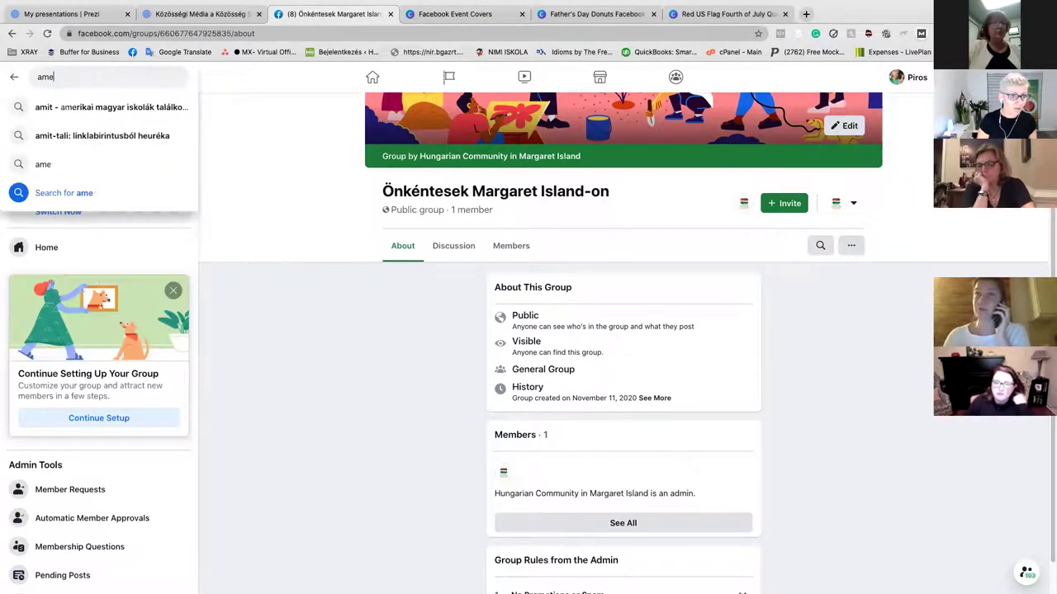
pyautogui.write('ri')
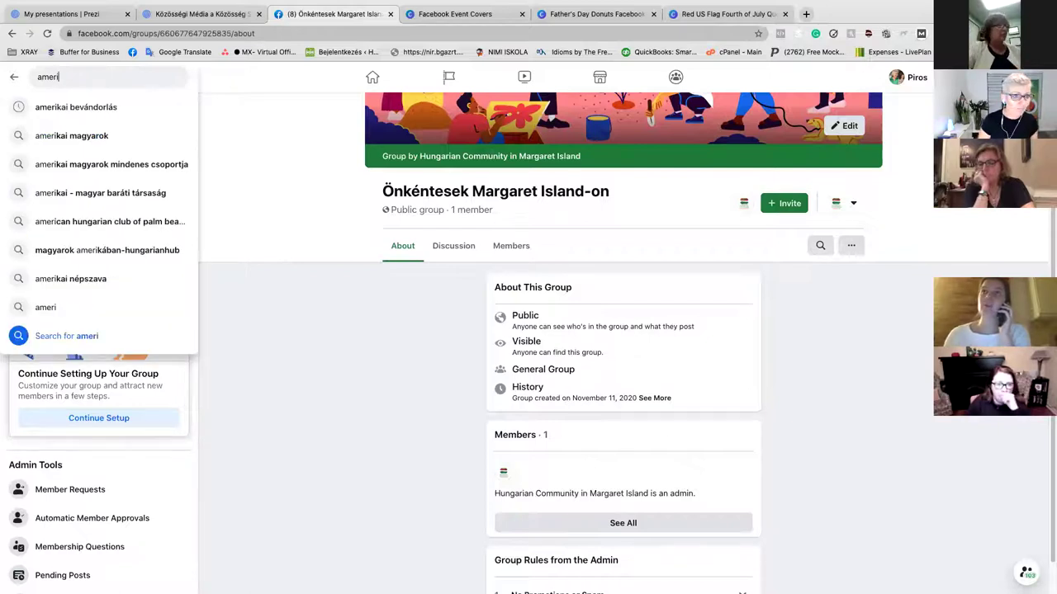
pyautogui.click(146, 249)
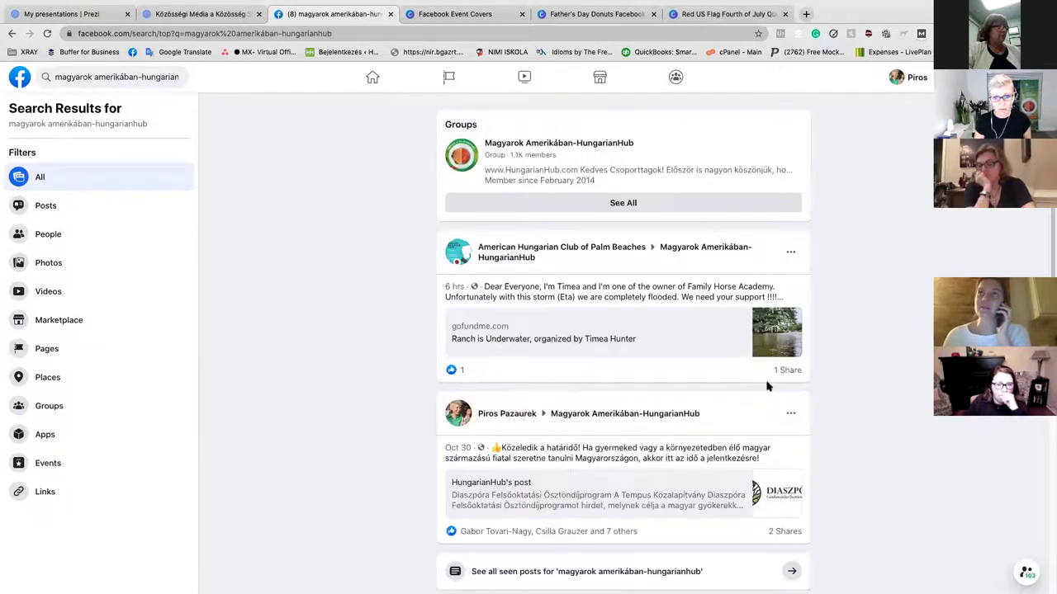
pyautogui.click(607, 146)
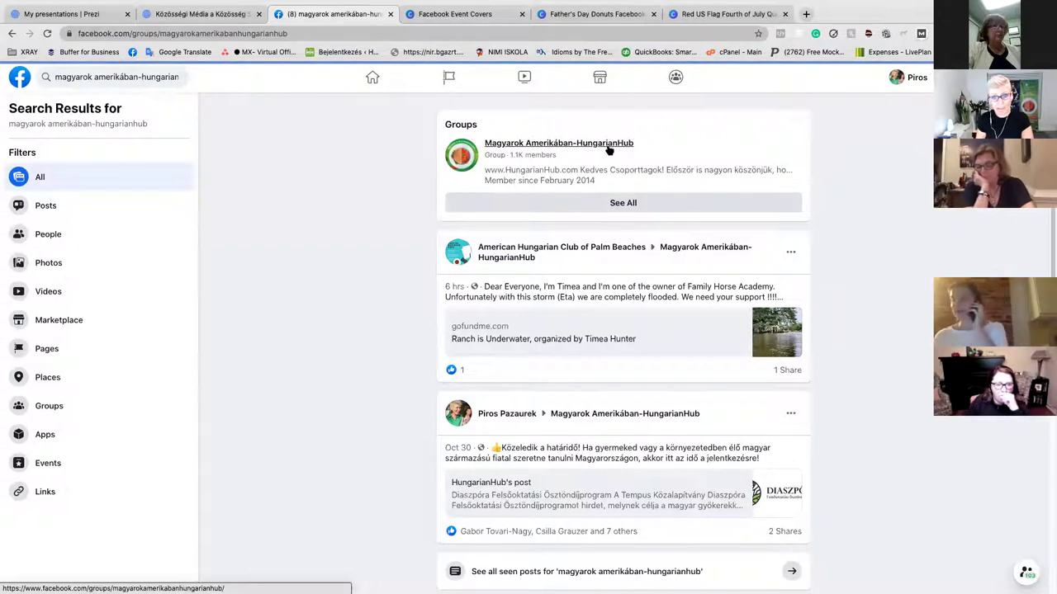
# Examine the HungarianHub group's discussion feed, member posts, announcements and About details as an example of an active group.
pyautogui.scroll(-4, 660, 306)
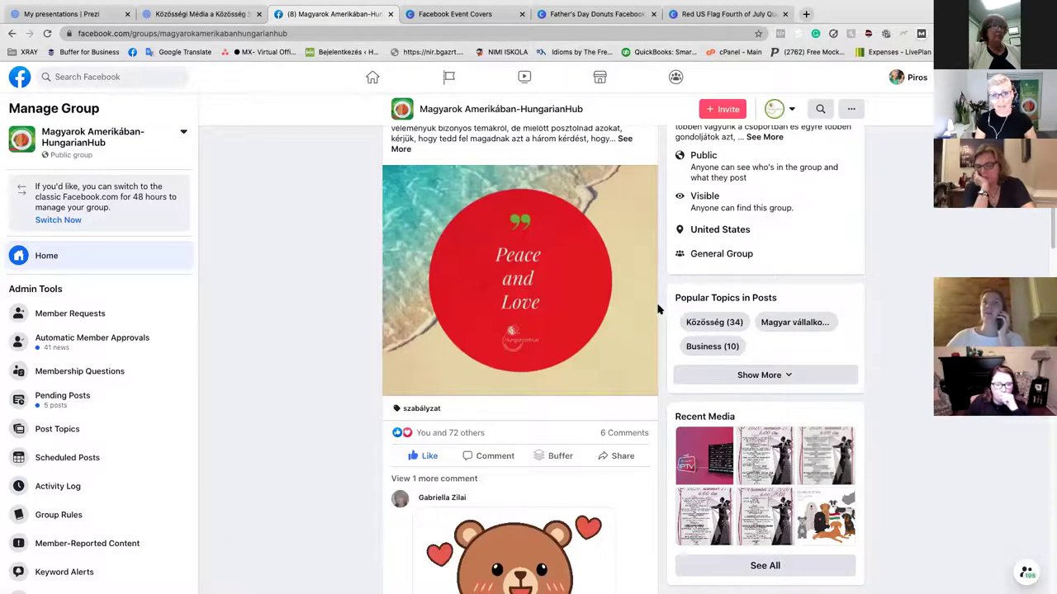
pyautogui.scroll(1, 660, 309)
pyautogui.scroll(-10, 659, 309)
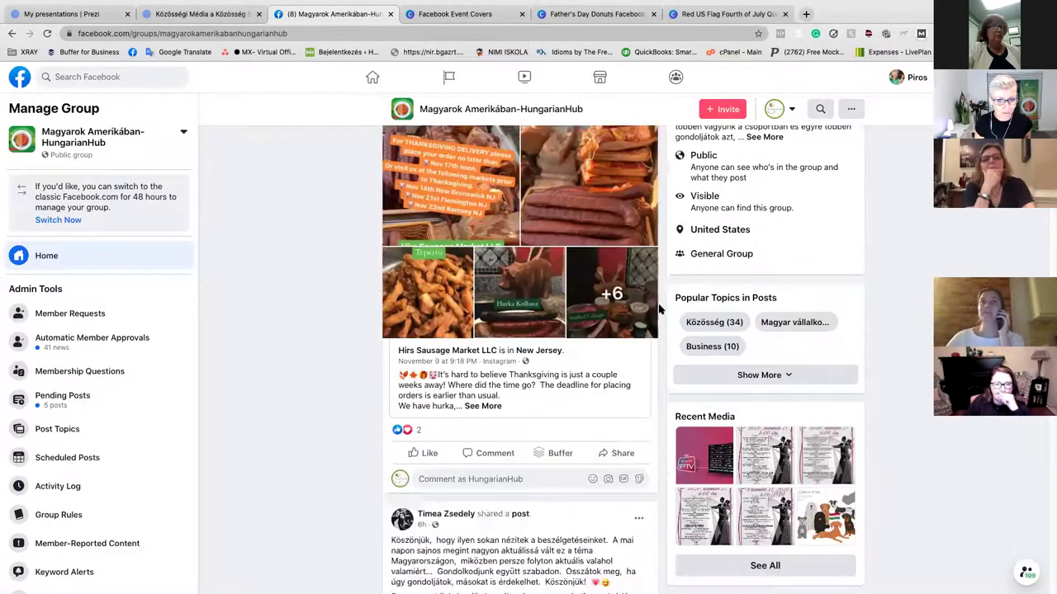
pyautogui.scroll(-15, 659, 309)
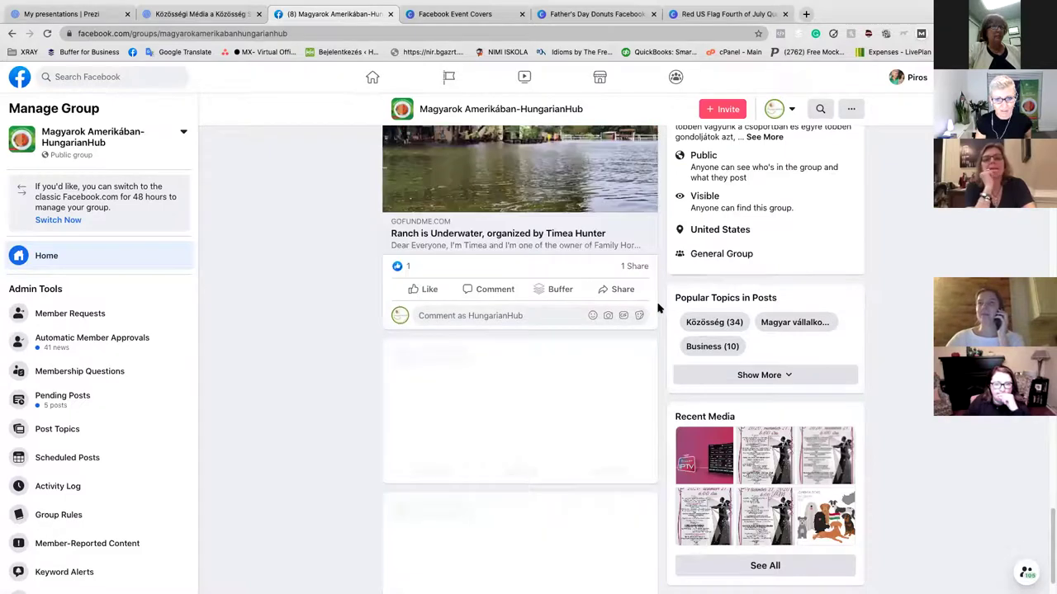
pyautogui.scroll(-2, 658, 307)
pyautogui.scroll(-15, 658, 307)
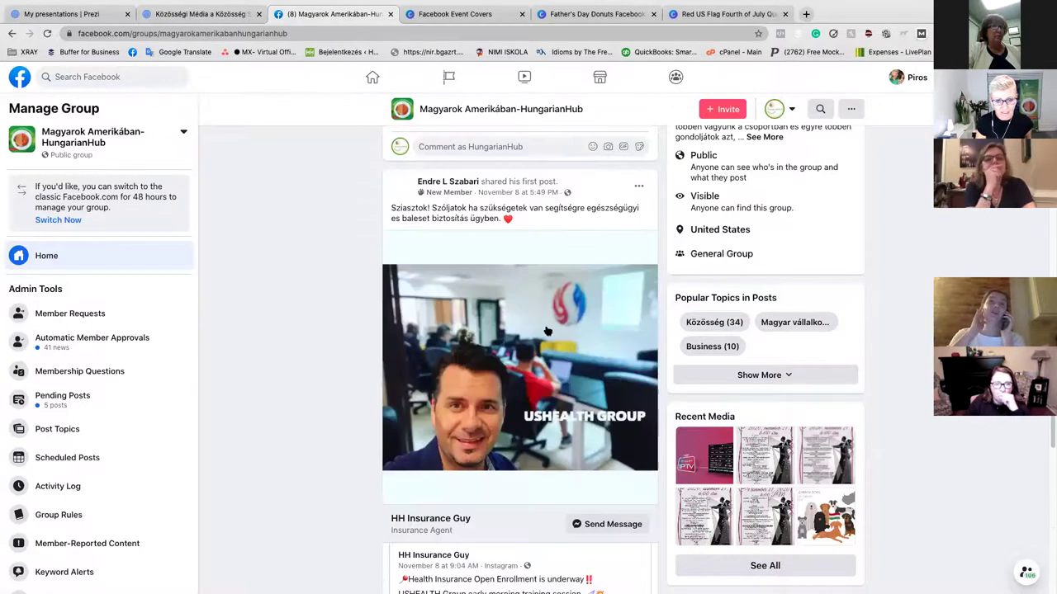
pyautogui.scroll(-10, 553, 324)
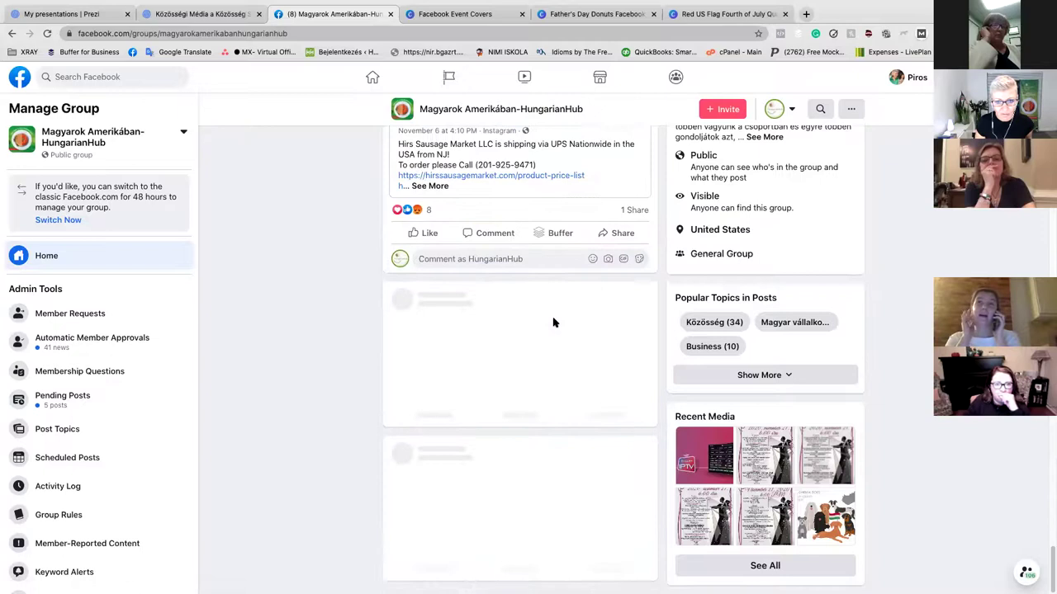
pyautogui.scroll(10, 553, 323)
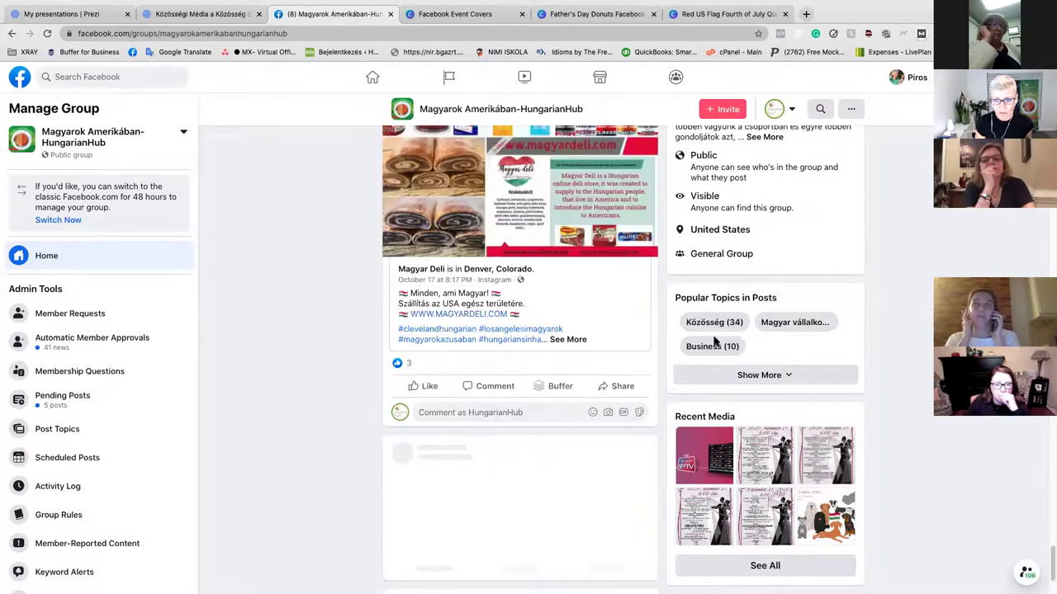
pyautogui.scroll(10, 790, 280)
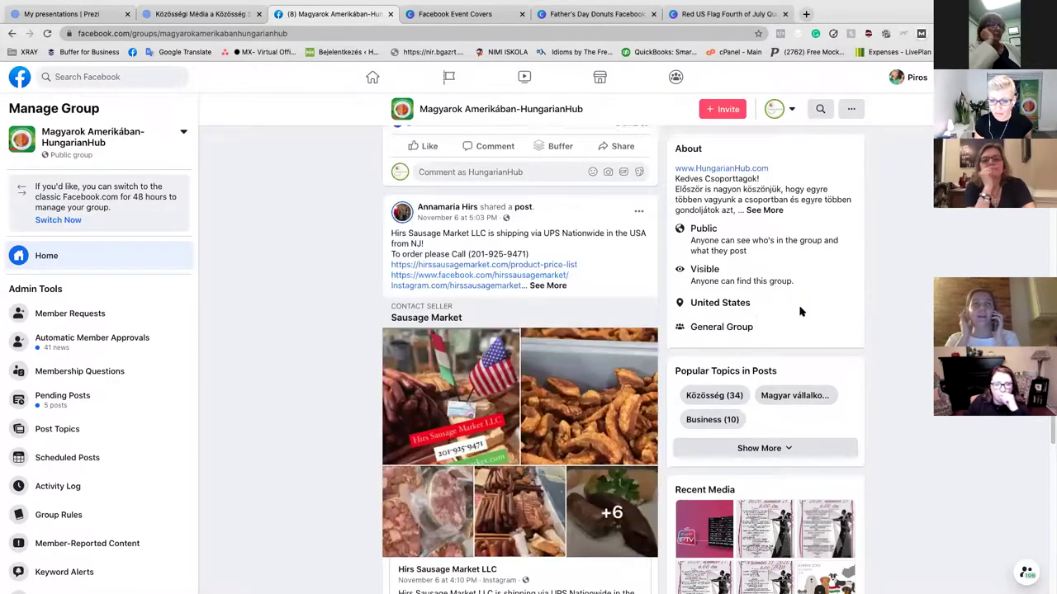
pyautogui.scroll(10, 784, 189)
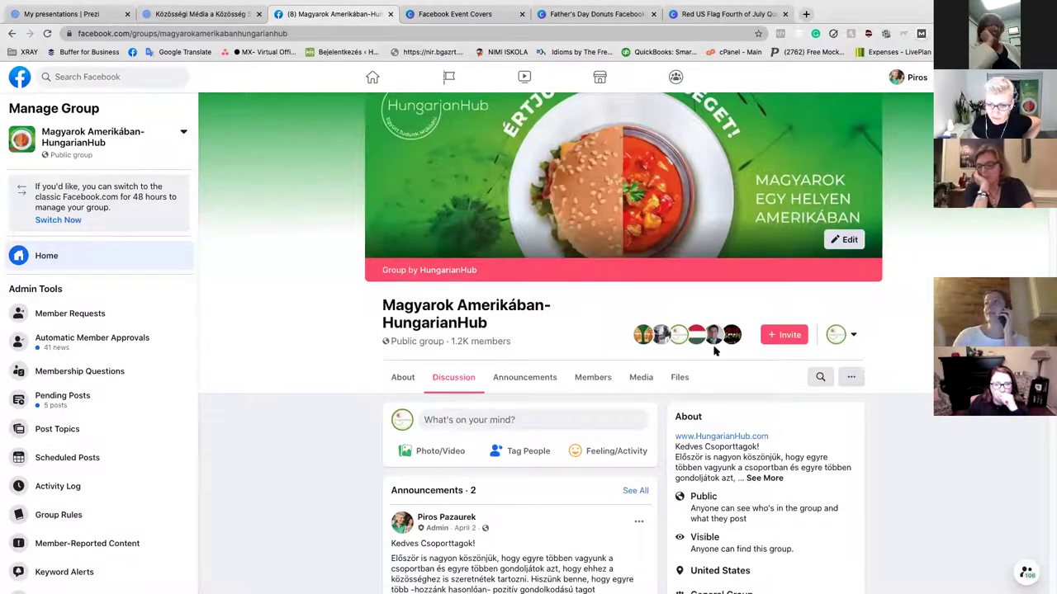
pyautogui.scroll(-1, 851, 464)
pyautogui.scroll(-2, 851, 464)
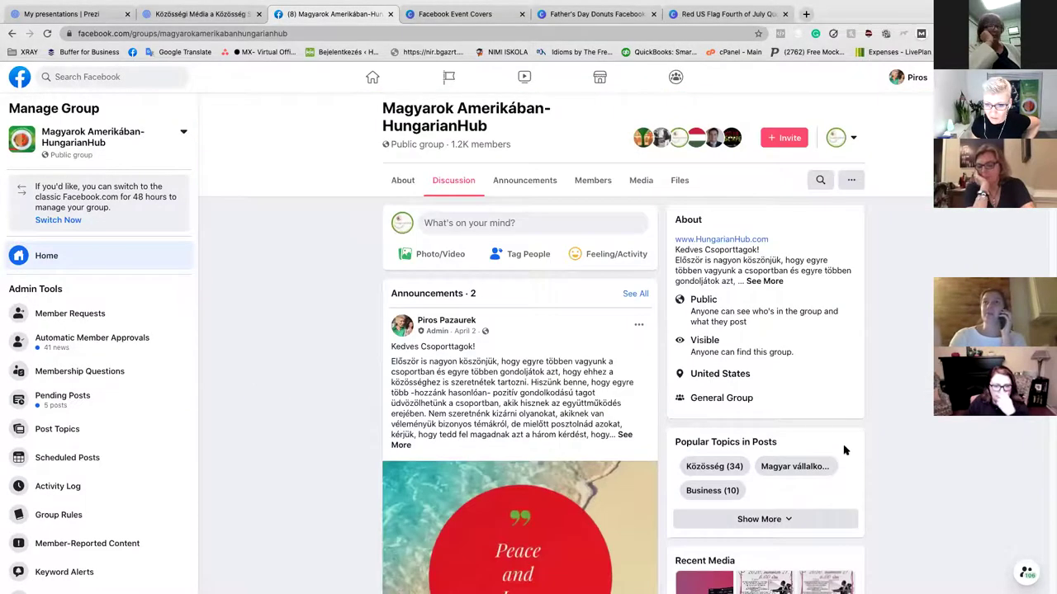